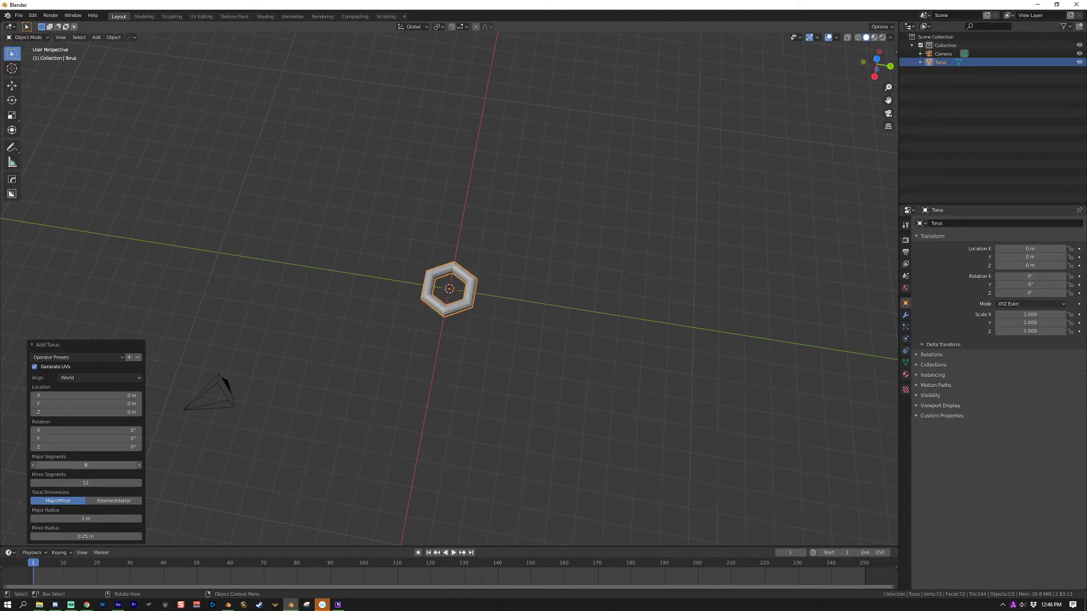
Give the new torus 8 major and 8 minor segments, and increase its minor radius for a thicker ring.
{"action": "left_click_drag", "start_coordinate": [85, 465], "coordinate": [100, 465]}
{"action": "left_click_drag", "start_coordinate": [480, 338], "coordinate": [459, 379]}
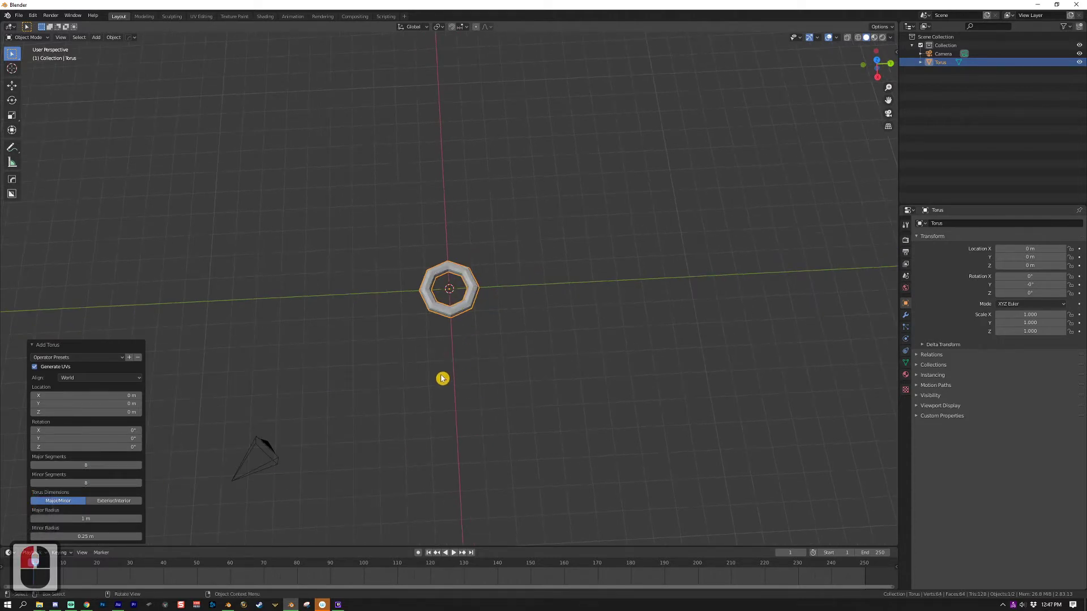
{"action": "left_click_drag", "start_coordinate": [442, 378], "coordinate": [444, 255]}
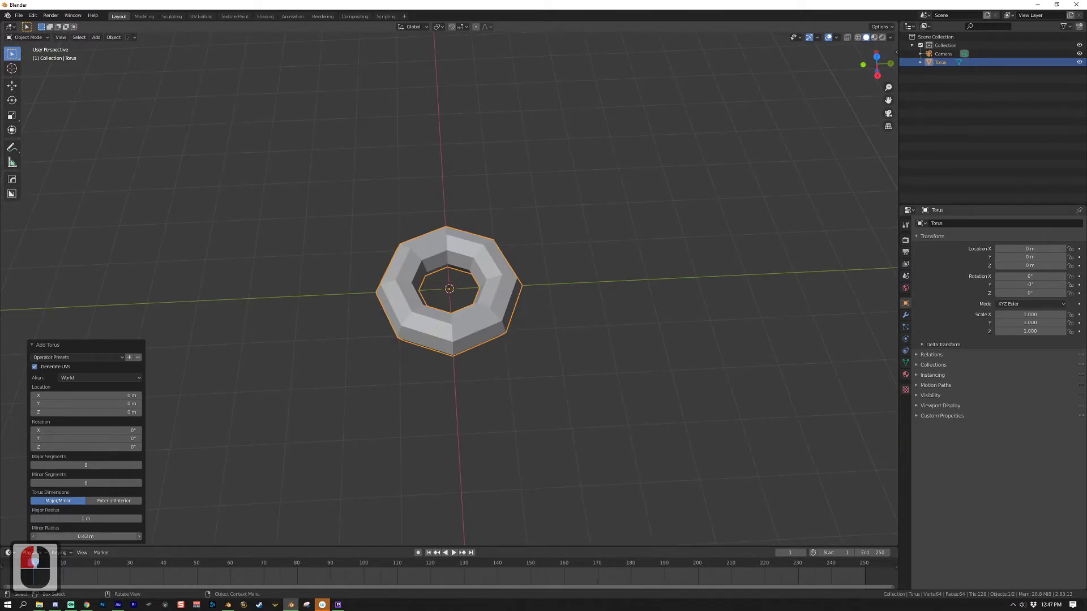
{"action": "left_click_drag", "start_coordinate": [86, 536], "coordinate": [109, 537]}
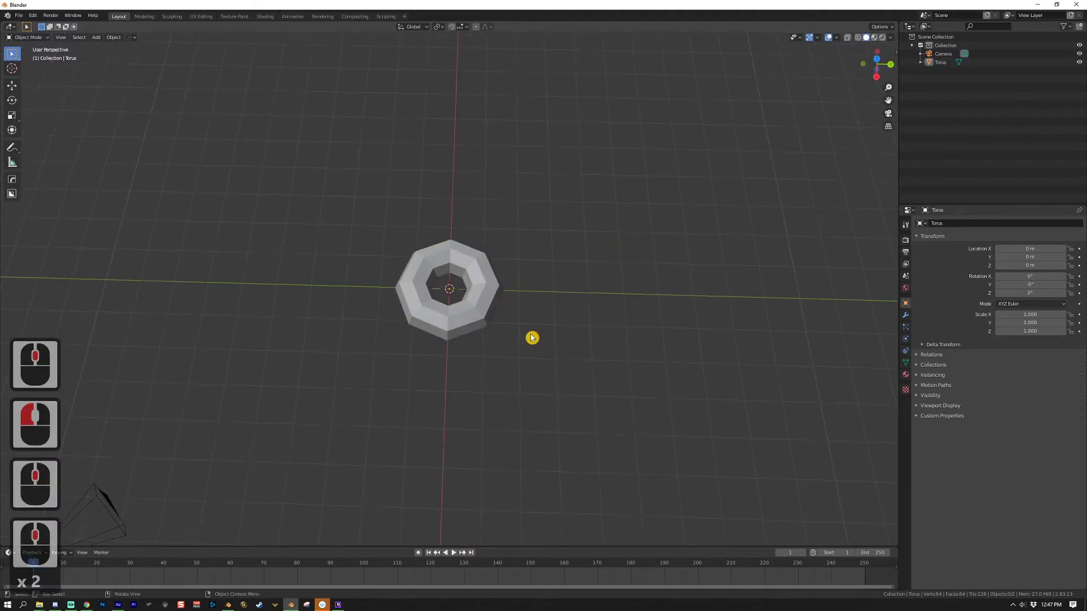
Enter edit mode on the torus and display it in wireframe from the top view.
{"action": "left_click", "coordinate": [529, 334]}
{"action": "key", "text": "Tab"}
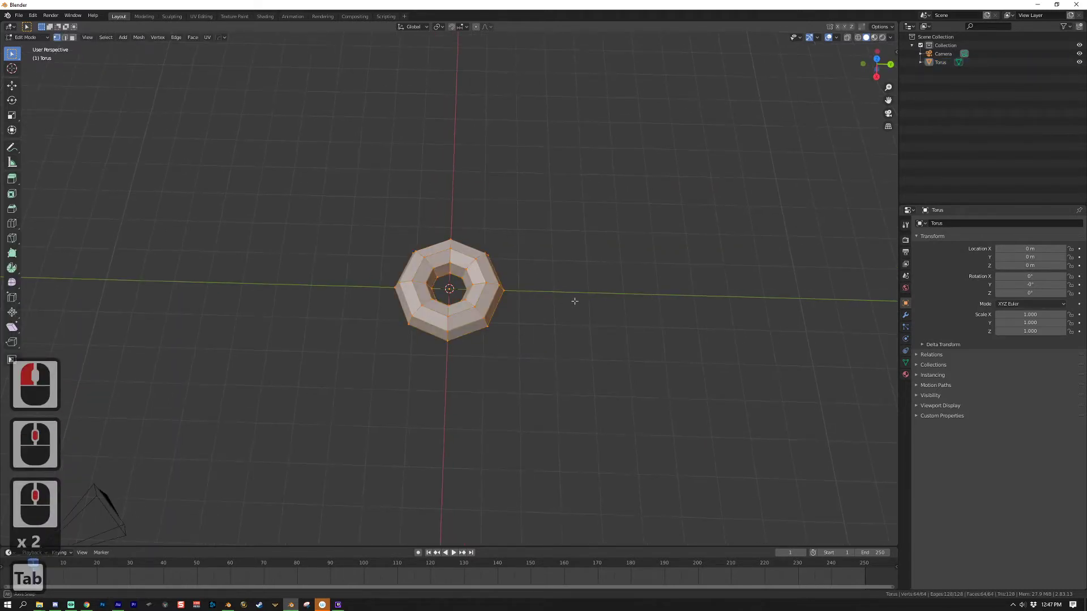
{"action": "key", "text": "Tab"}
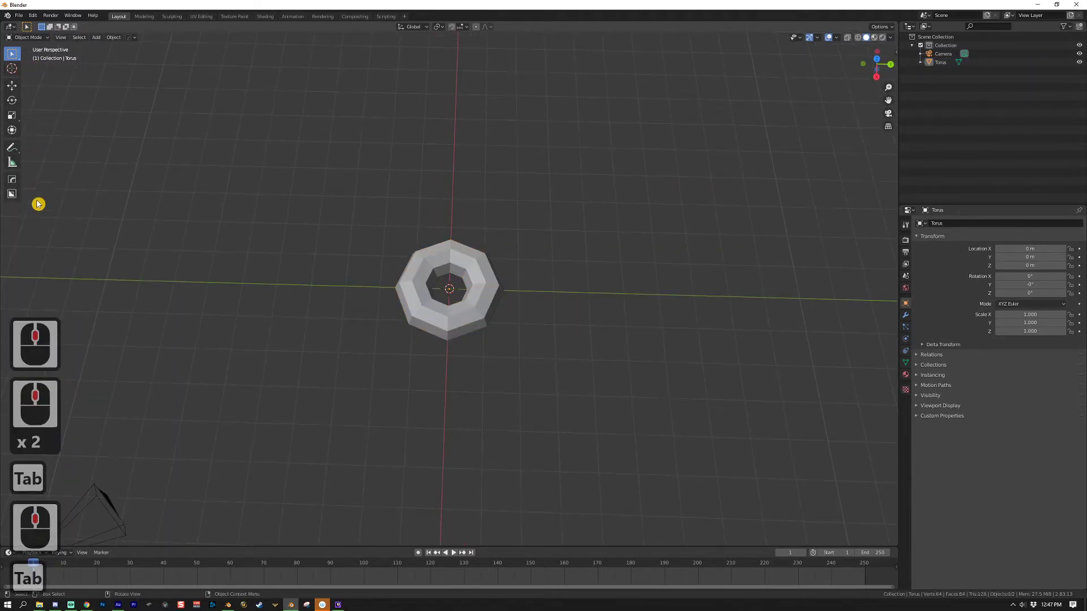
{"action": "key", "text": "Tab"}
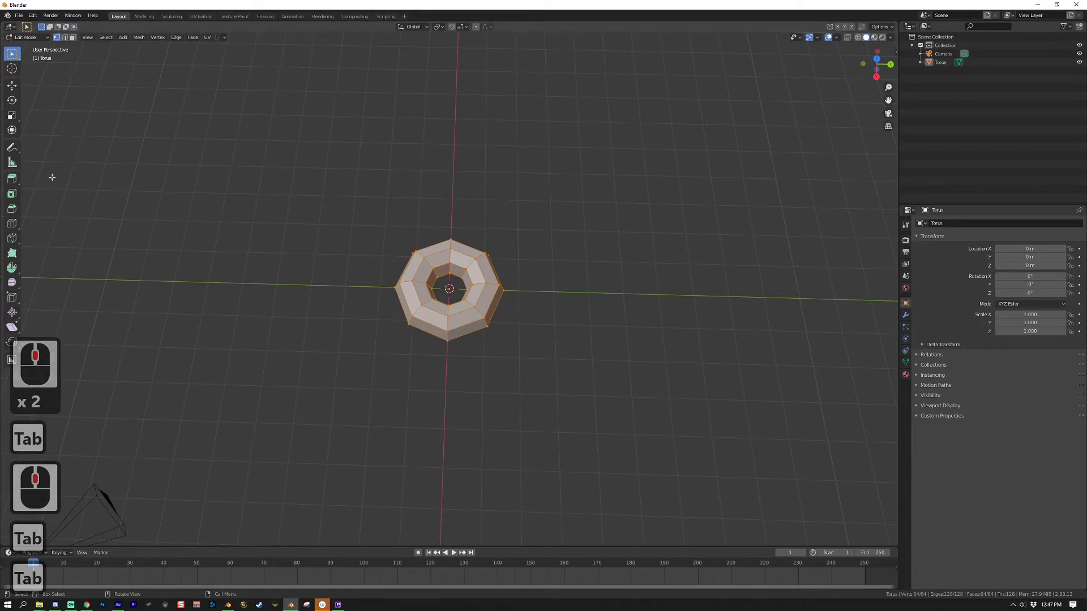
{"action": "mouse_move", "coordinate": [343, 249]}
{"action": "left_mouse_down"}
{"action": "mouse_move", "coordinate": [354, 270]}
{"action": "mouse_move", "coordinate": [352, 223]}
{"action": "left_mouse_up"}
{"action": "key", "text": "z"}
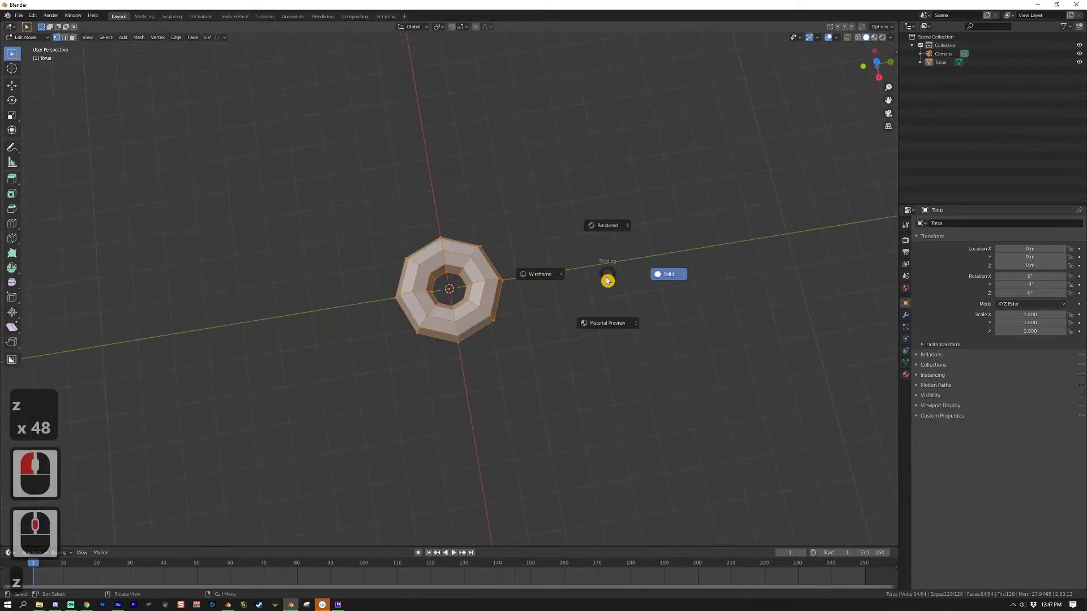
{"action": "left_click", "coordinate": [538, 275]}
{"action": "left_click_drag", "start_coordinate": [537, 275], "coordinate": [402, 257]}
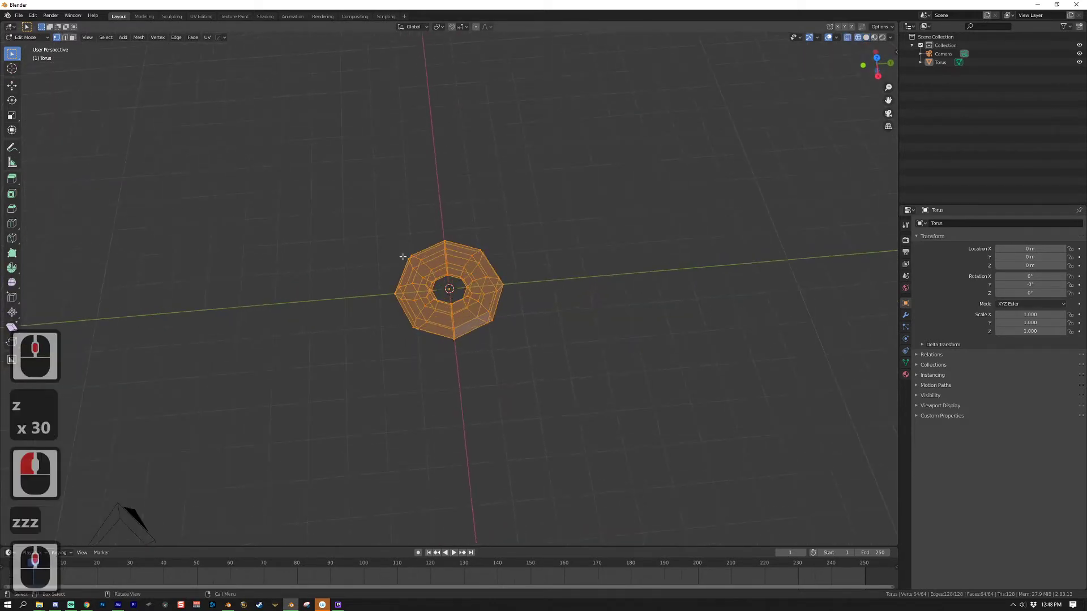
{"action": "key", "text": "KP_7"}
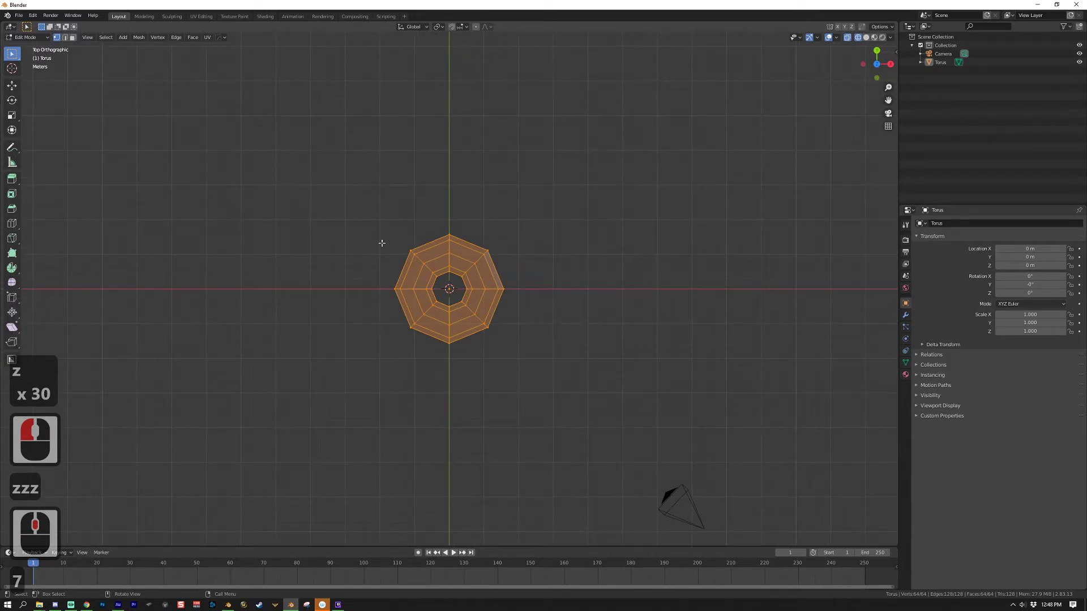
Select all vertices of the torus's negative X half, including the centre line, and split them from the other half.
{"action": "left_click_drag", "start_coordinate": [346, 200], "coordinate": [298, 328]}
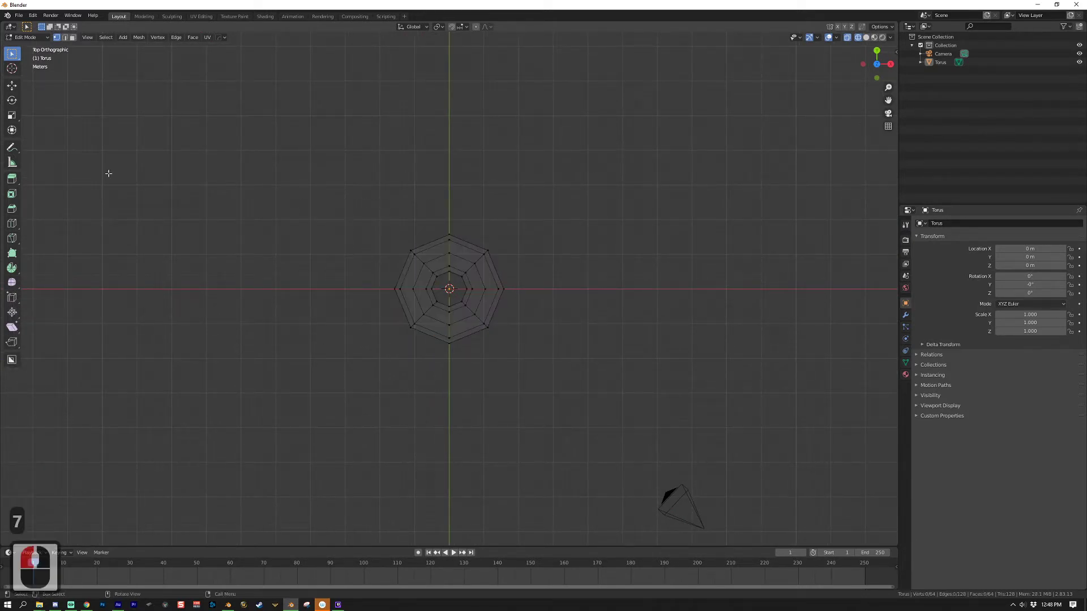
{"action": "left_click", "coordinate": [57, 41]}
{"action": "left_click_drag", "start_coordinate": [354, 189], "coordinate": [459, 407]}
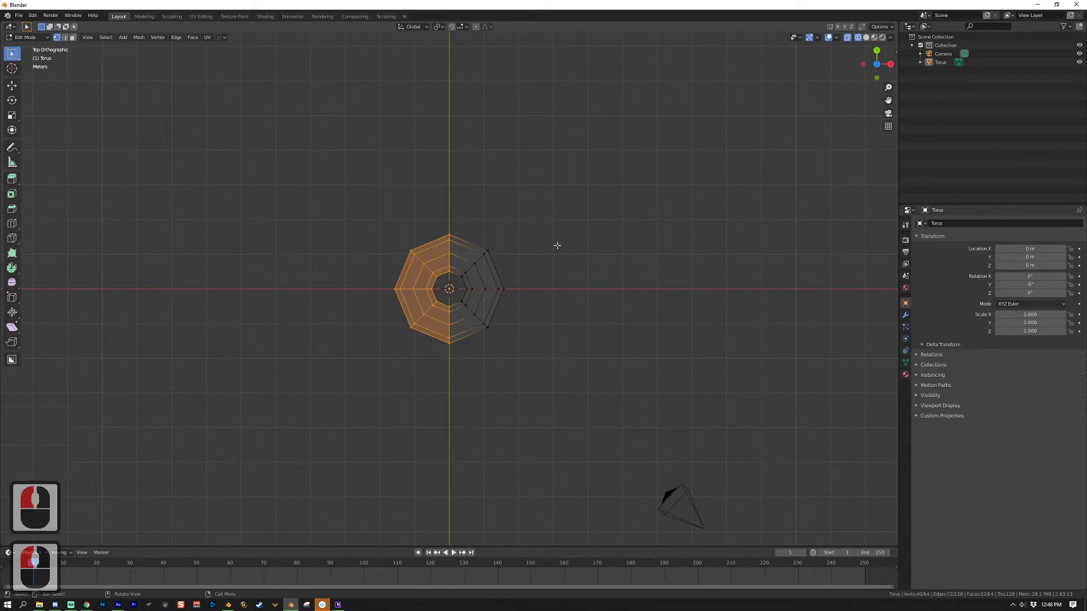
{"action": "right_click", "coordinate": [414, 284]}
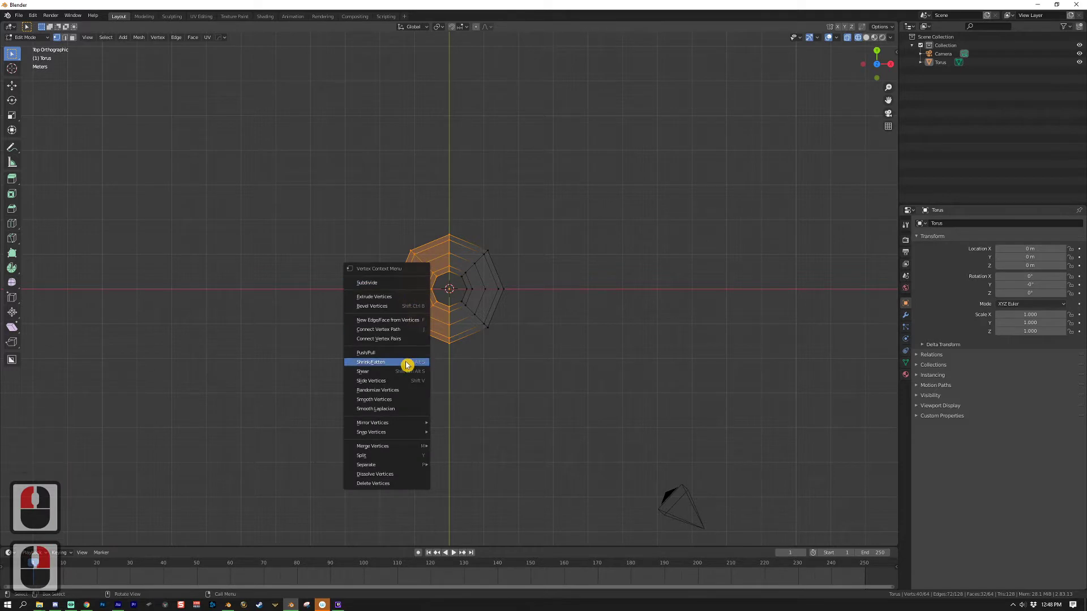
{"action": "left_click", "coordinate": [406, 456]}
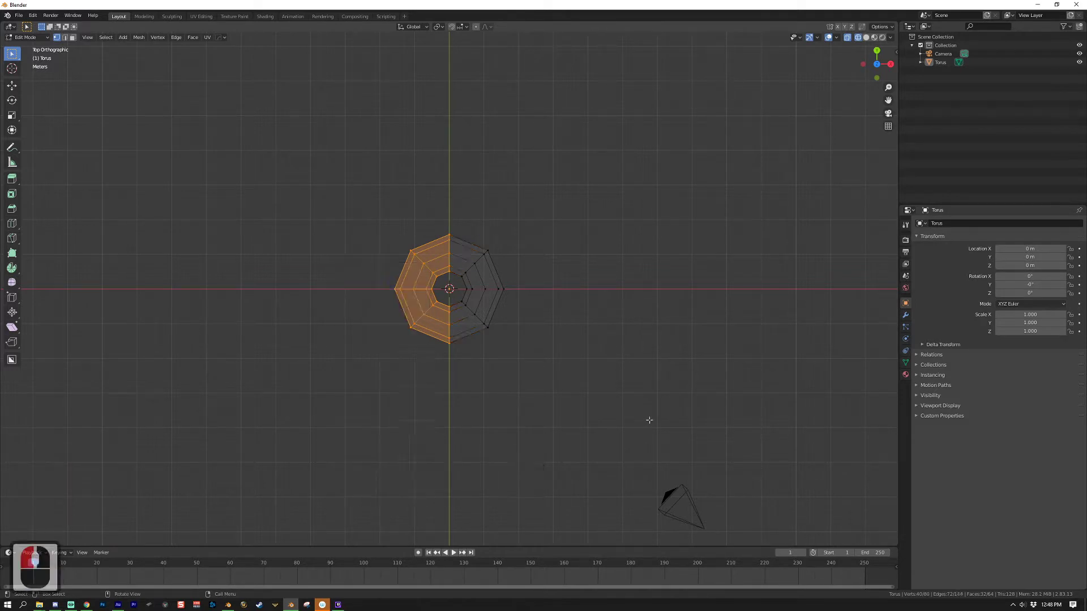
Move the split half about 2.06 m along negative X, away from the other half.
{"action": "key", "text": "g"}
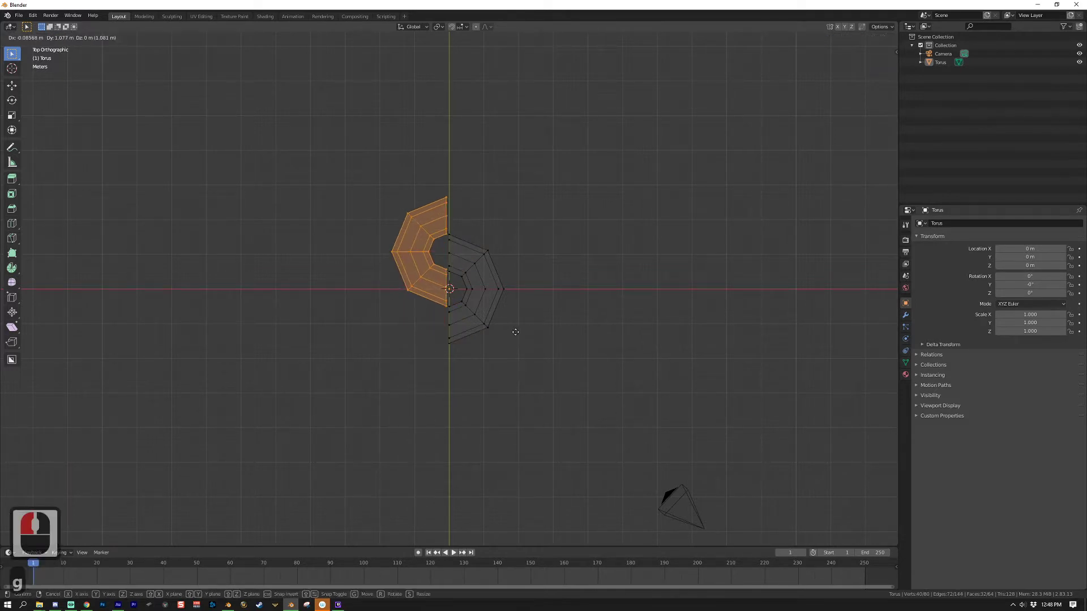
{"action": "left_click", "coordinate": [422, 360]}
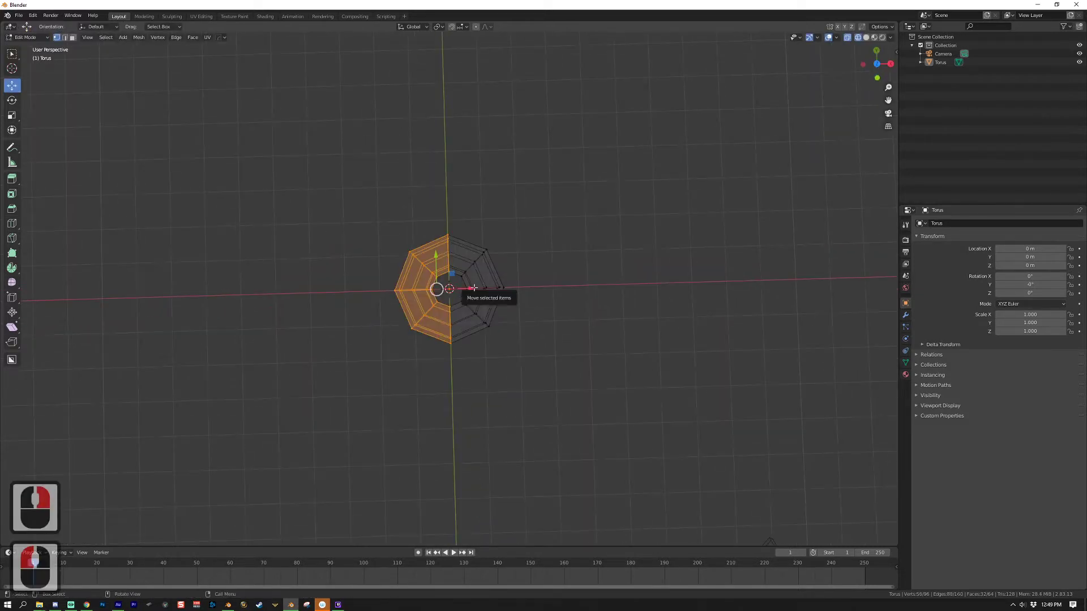
{"action": "left_click_drag", "start_coordinate": [474, 288], "coordinate": [399, 302]}
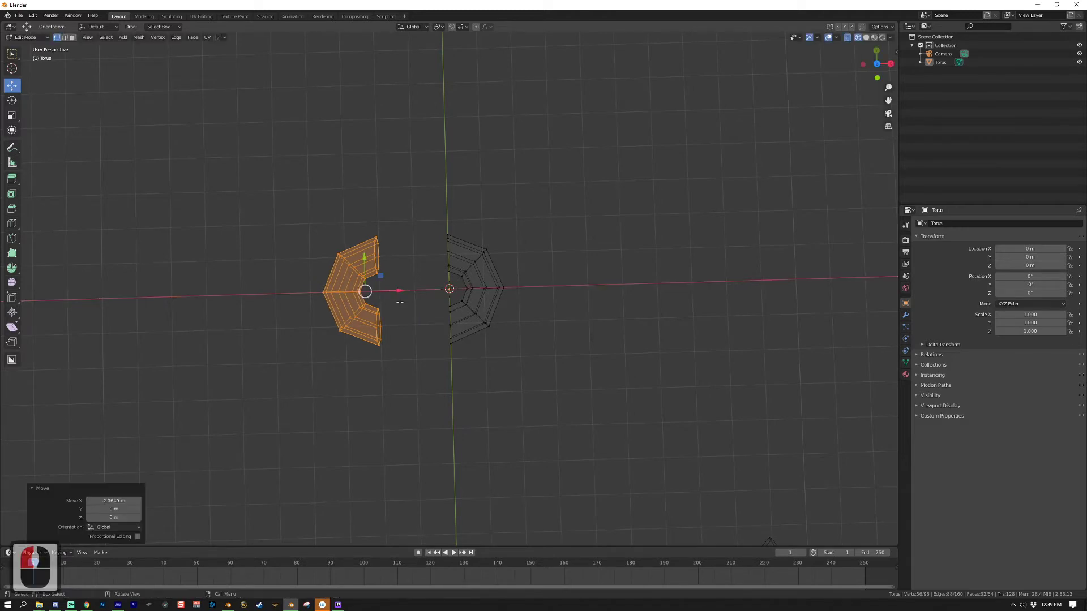
Select the two facing open ends on the positive Y side and bridge their edge loops.
{"action": "left_click", "coordinate": [399, 302]}
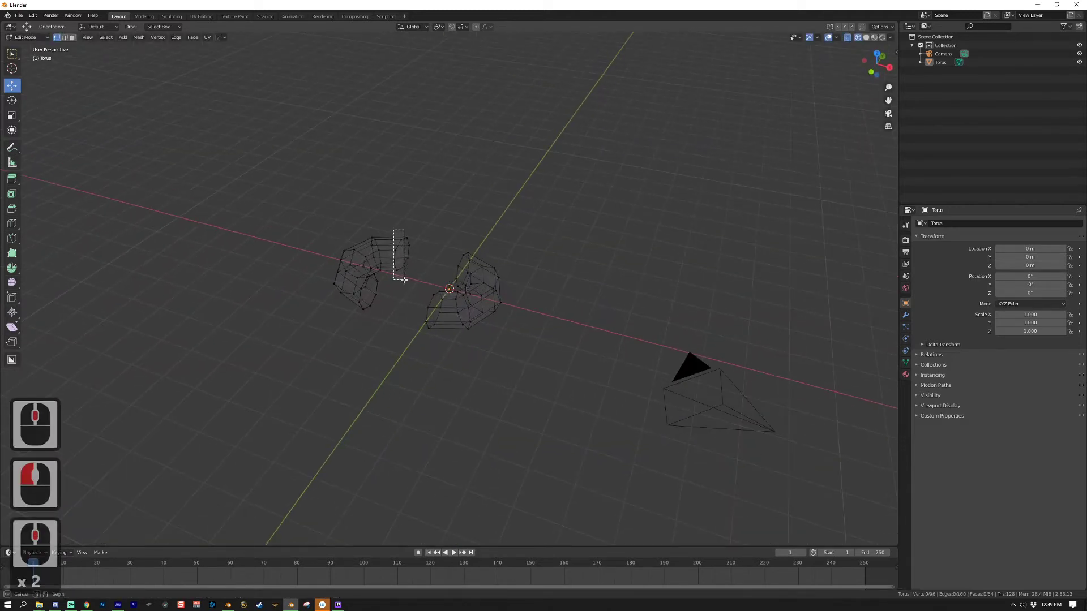
{"action": "left_click_drag", "start_coordinate": [418, 283], "coordinate": [444, 296]}
{"action": "key", "text": "ctrl+z"}
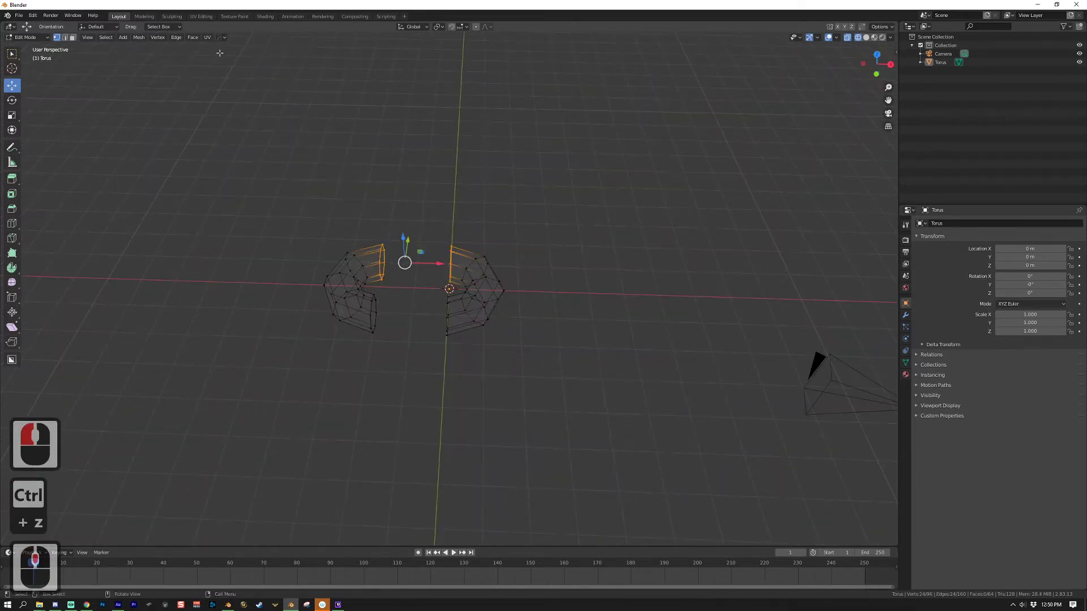
{"action": "left_click", "coordinate": [177, 38]}
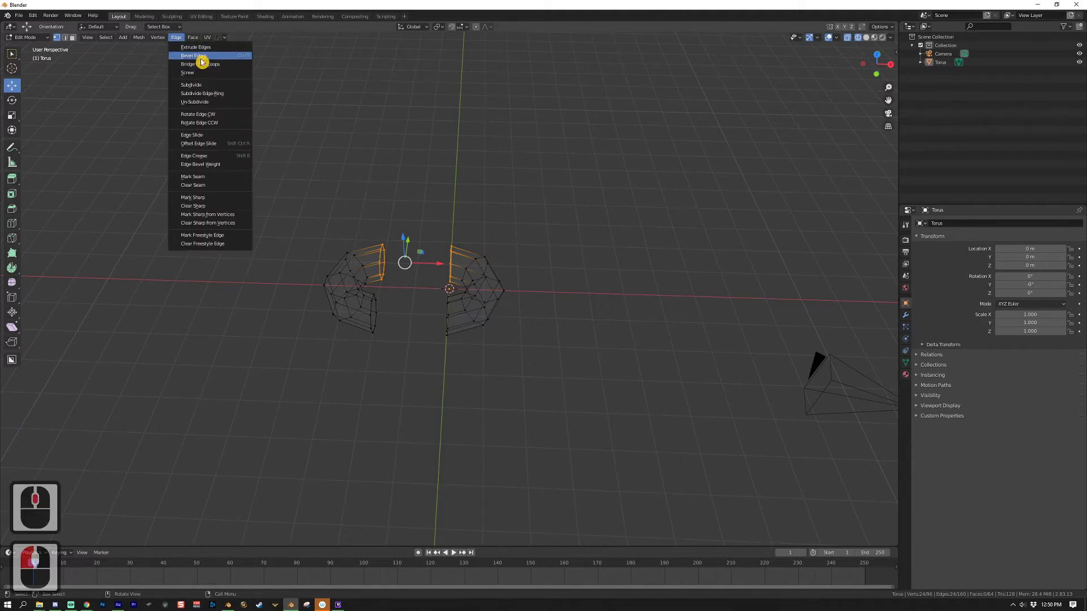
{"action": "left_click", "coordinate": [219, 66]}
Select the two remaining open ends on the negative Y side and bridge their edge loops to close the link.
{"action": "left_click_drag", "start_coordinate": [339, 133], "coordinate": [553, 281]}
{"action": "left_click", "coordinate": [569, 244]}
{"action": "left_click_drag", "start_coordinate": [569, 244], "coordinate": [362, 311]}
{"action": "left_click_drag", "start_coordinate": [397, 203], "coordinate": [435, 241]}
{"action": "left_click_drag", "start_coordinate": [372, 278], "coordinate": [443, 299]}
{"action": "left_click_drag", "start_coordinate": [443, 300], "coordinate": [463, 247]}
{"action": "left_click", "coordinate": [176, 38]}
{"action": "left_click", "coordinate": [214, 65]}
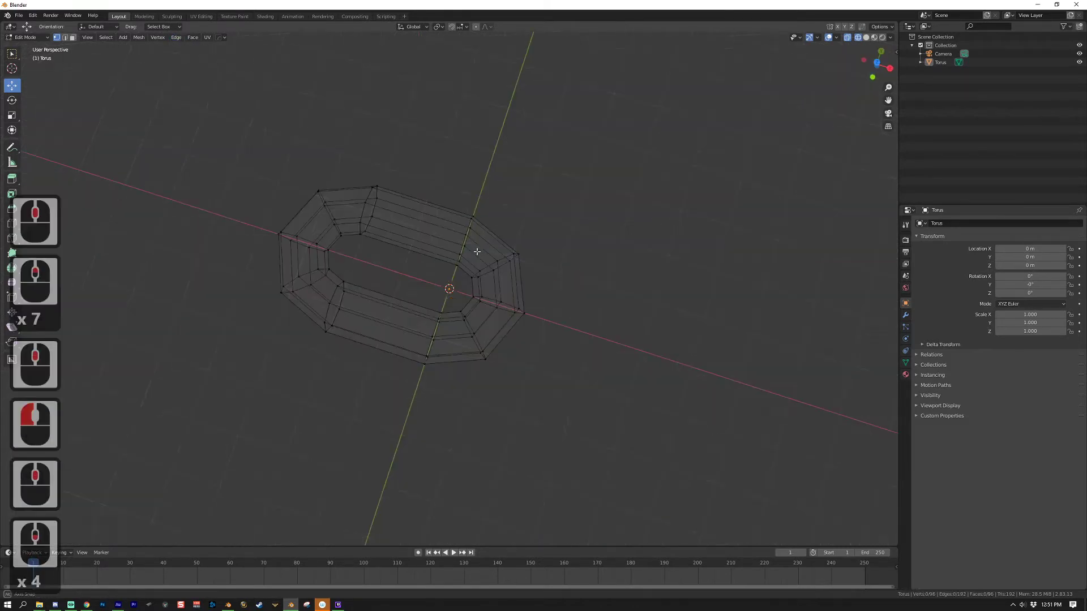
Return to object mode and show the elongated link in solid shading.
{"action": "left_click_drag", "start_coordinate": [476, 252], "coordinate": [419, 306]}
{"action": "scroll", "coordinate": [436, 294], "scroll_direction": "down", "scroll_amount": 3}
{"action": "key", "text": "Tab"}
{"action": "key", "text": "Tab"}
{"action": "key", "text": "Tab"}
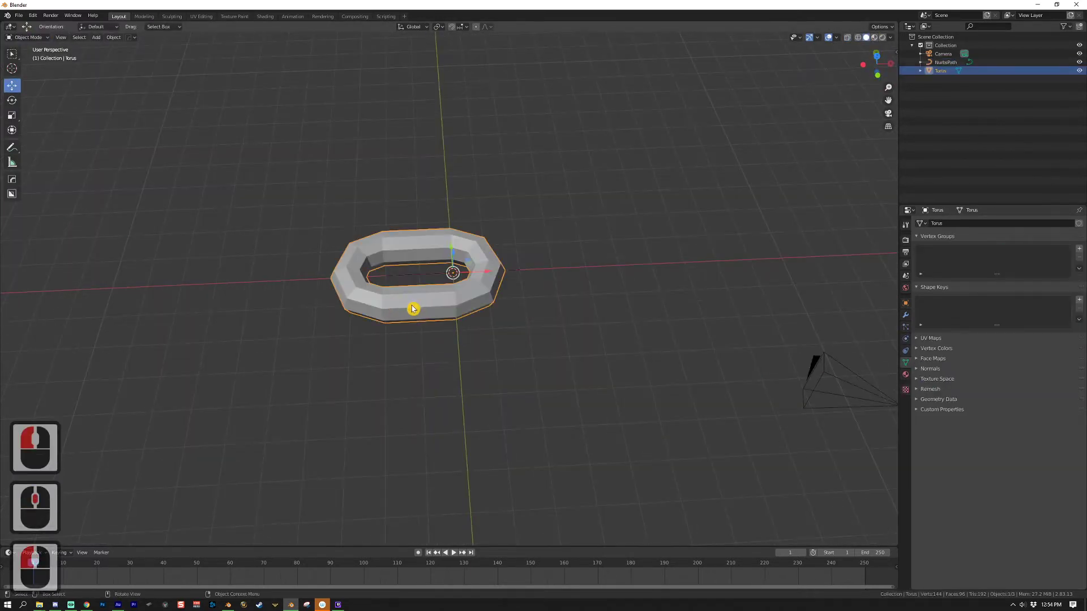
Add an Array modifier to the chain link.
{"action": "left_click_drag", "start_coordinate": [413, 309], "coordinate": [512, 296]}
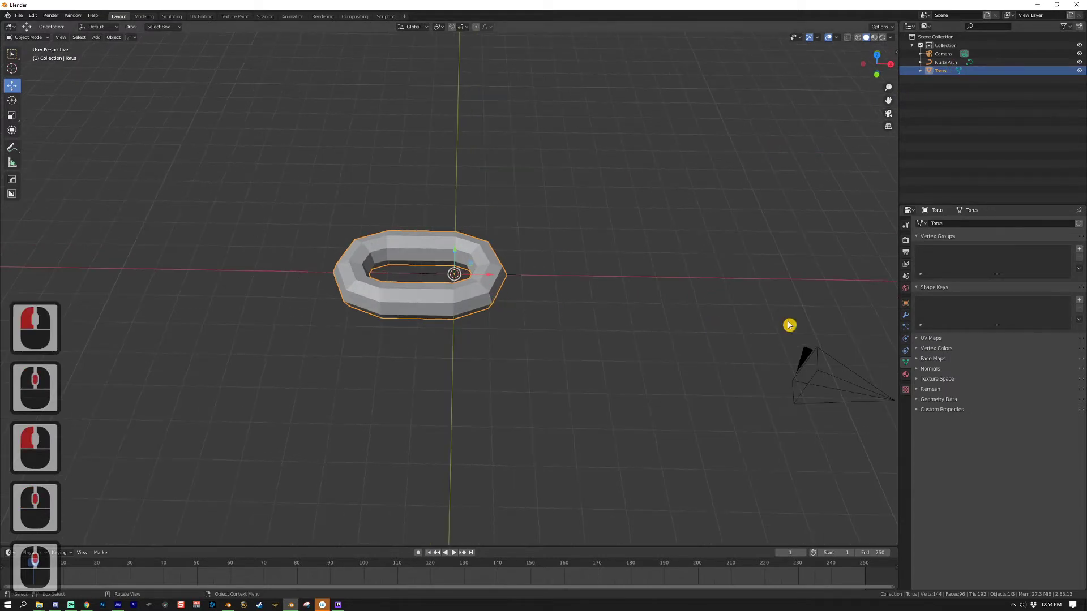
{"action": "left_click", "coordinate": [905, 316]}
{"action": "left_click", "coordinate": [983, 224]}
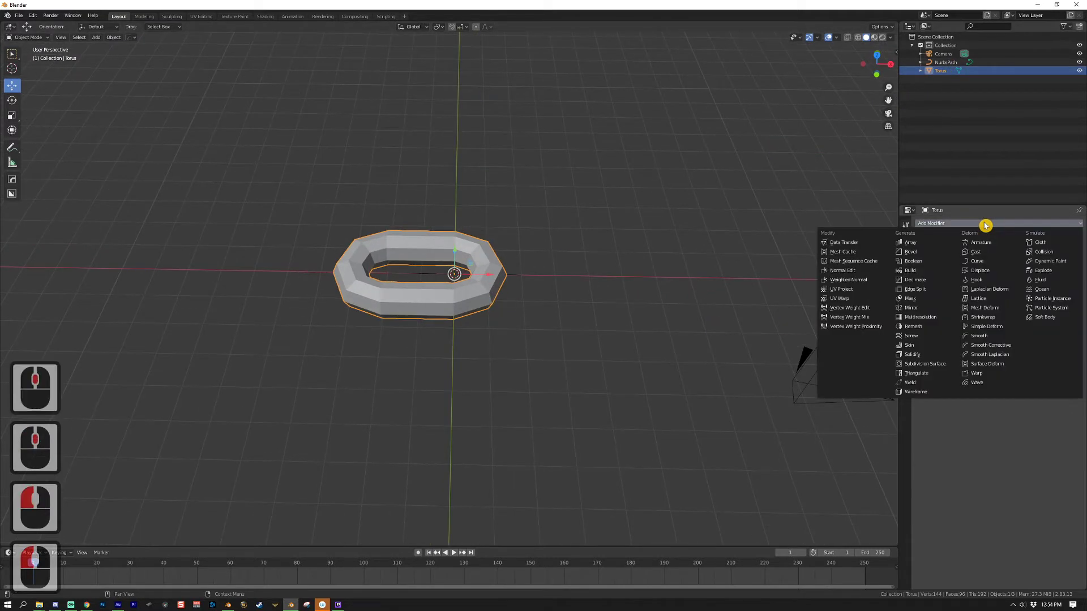
{"action": "left_click", "coordinate": [934, 250]}
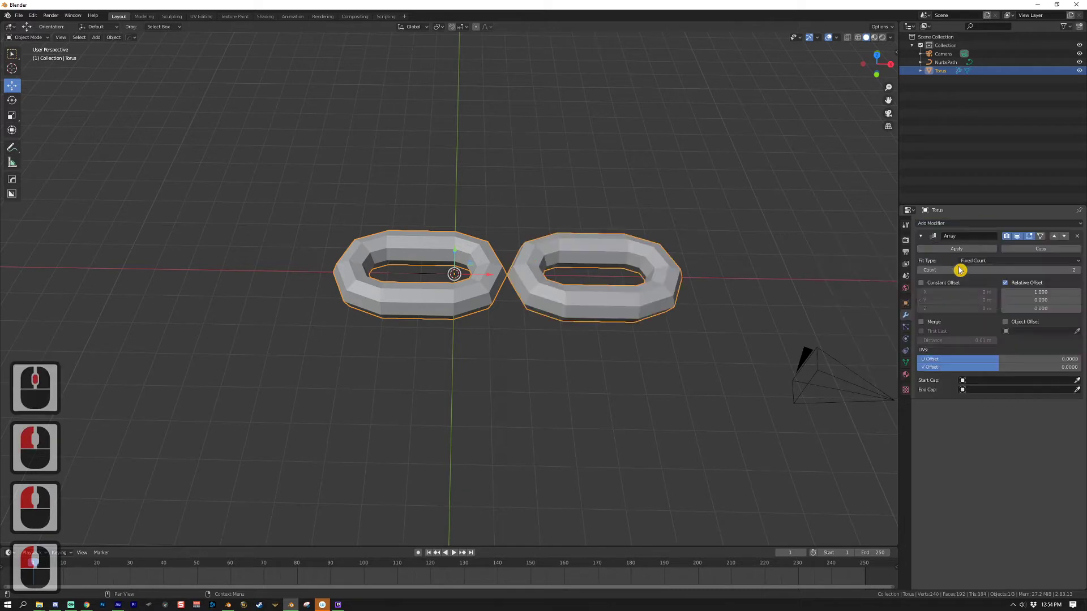
Set the array's relative X offset to 0.6 so the two links overlap, and collapse the modifier's settings.
{"action": "left_click_drag", "start_coordinate": [720, 280], "coordinate": [721, 292]}
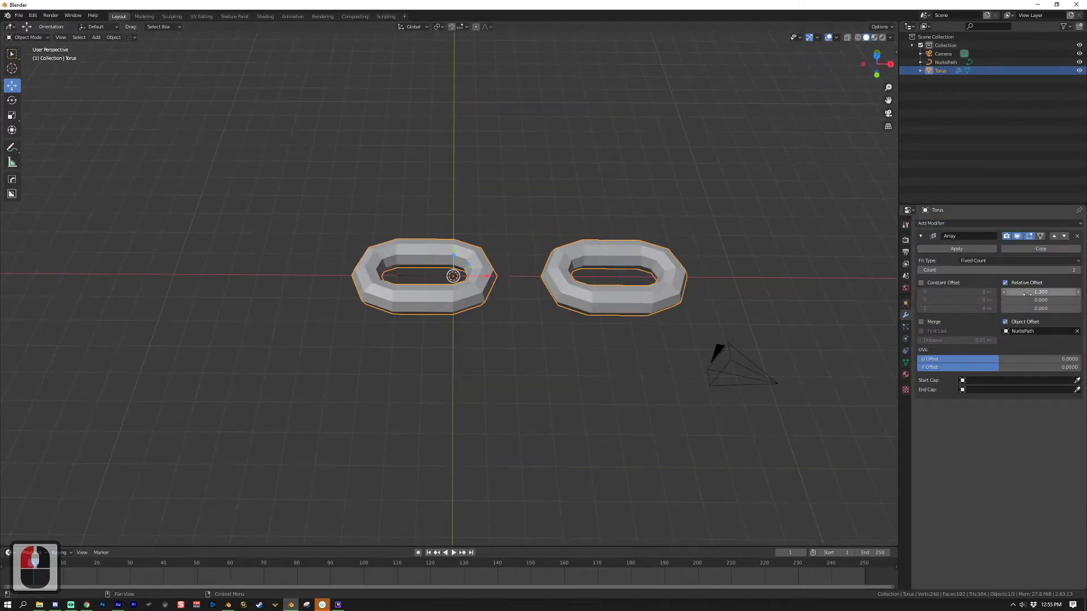
{"action": "scroll", "coordinate": [1005, 295], "scroll_direction": "down", "scroll_amount": 8}
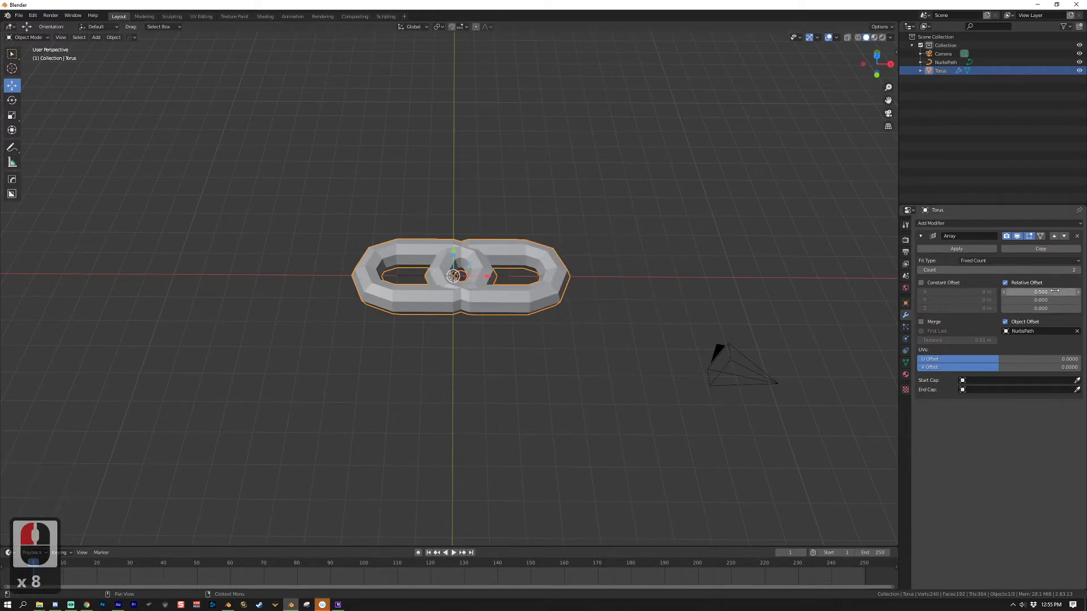
{"action": "scroll", "coordinate": [1075, 293], "scroll_direction": "up", "scroll_amount": 1}
{"action": "left_click_drag", "start_coordinate": [500, 274], "coordinate": [585, 364]}
{"action": "left_click_drag", "start_coordinate": [681, 364], "coordinate": [667, 339]}
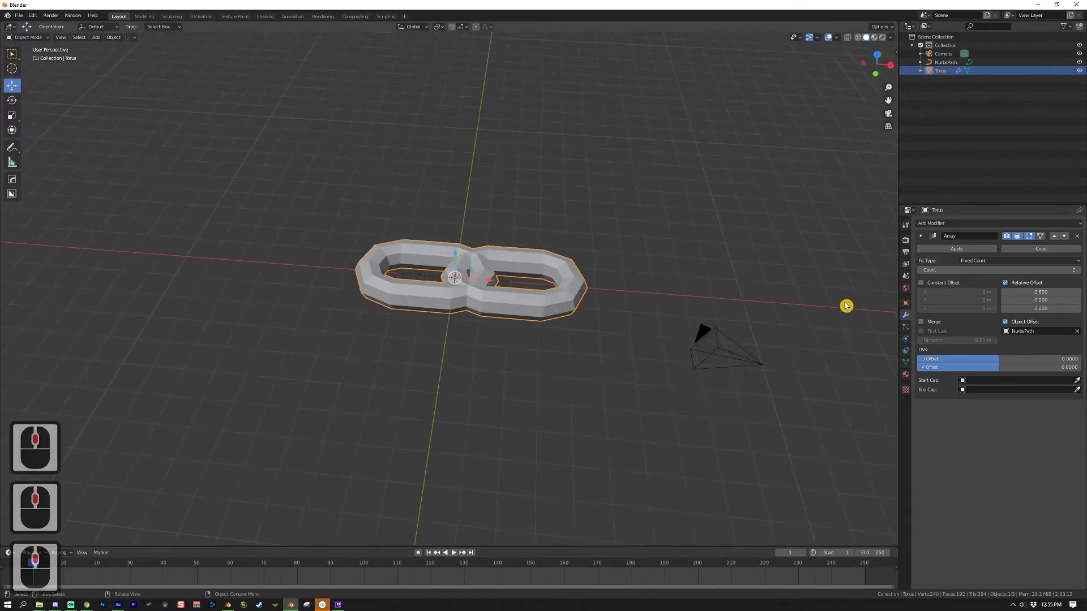
{"action": "left_click", "coordinate": [920, 238]}
Add a Plain Axes empty at the world origin.
{"action": "left_click_drag", "start_coordinate": [583, 345], "coordinate": [538, 342]}
{"action": "key", "text": "shift+a"}
{"action": "mouse_move", "coordinate": [538, 340]}
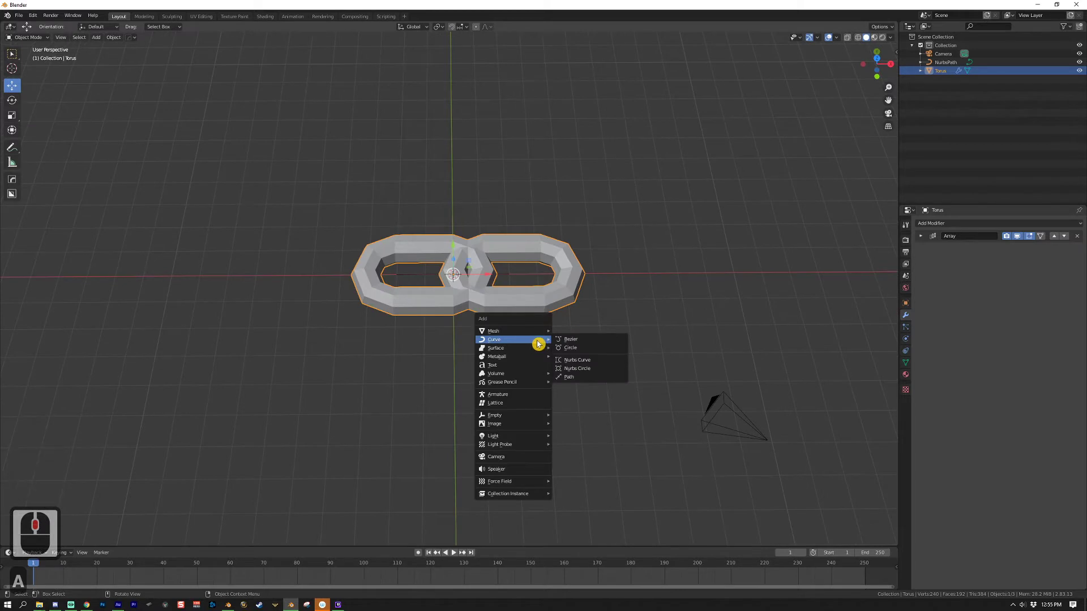
{"action": "mouse_move", "coordinate": [535, 417]}
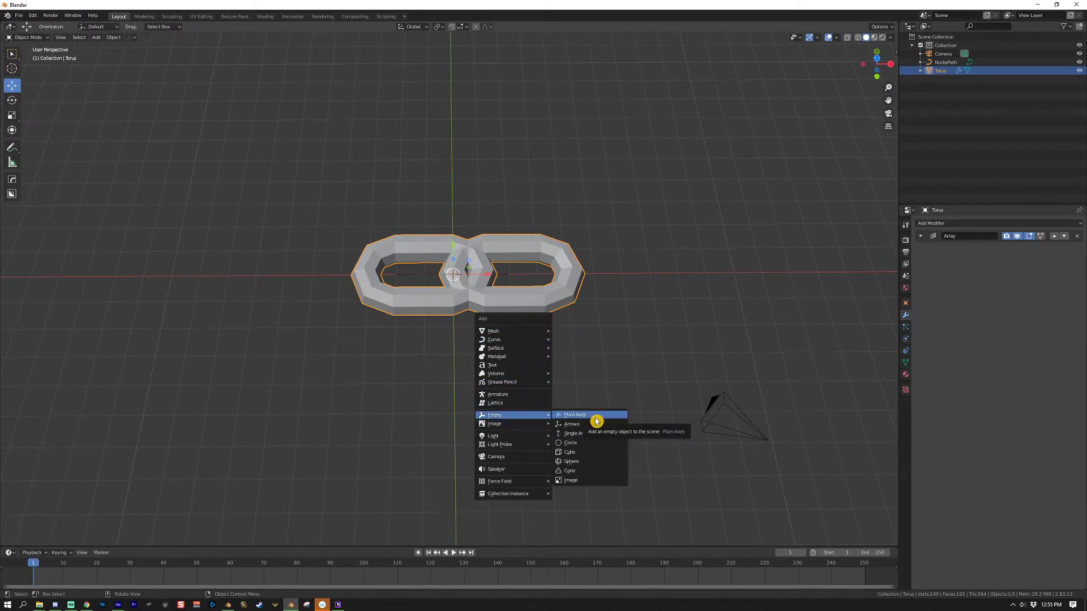
{"action": "left_click", "coordinate": [596, 421]}
{"action": "left_click_drag", "start_coordinate": [580, 415], "coordinate": [453, 308]}
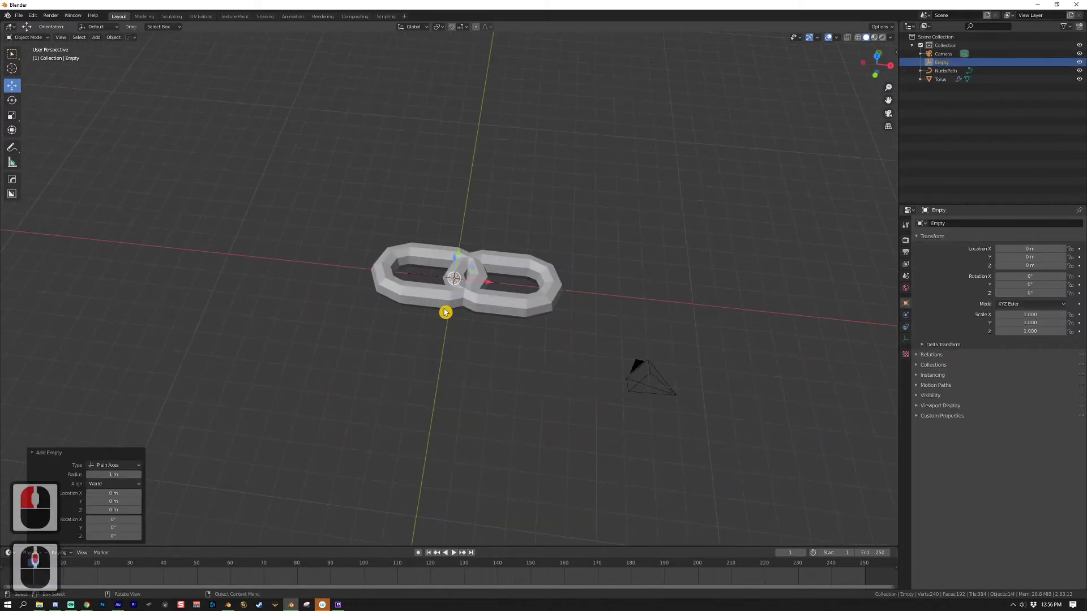
Select the torus again and set its Array modifier's object offset to the Empty.
{"action": "left_click", "coordinate": [935, 80]}
{"action": "left_click_drag", "start_coordinate": [543, 238], "coordinate": [736, 262]}
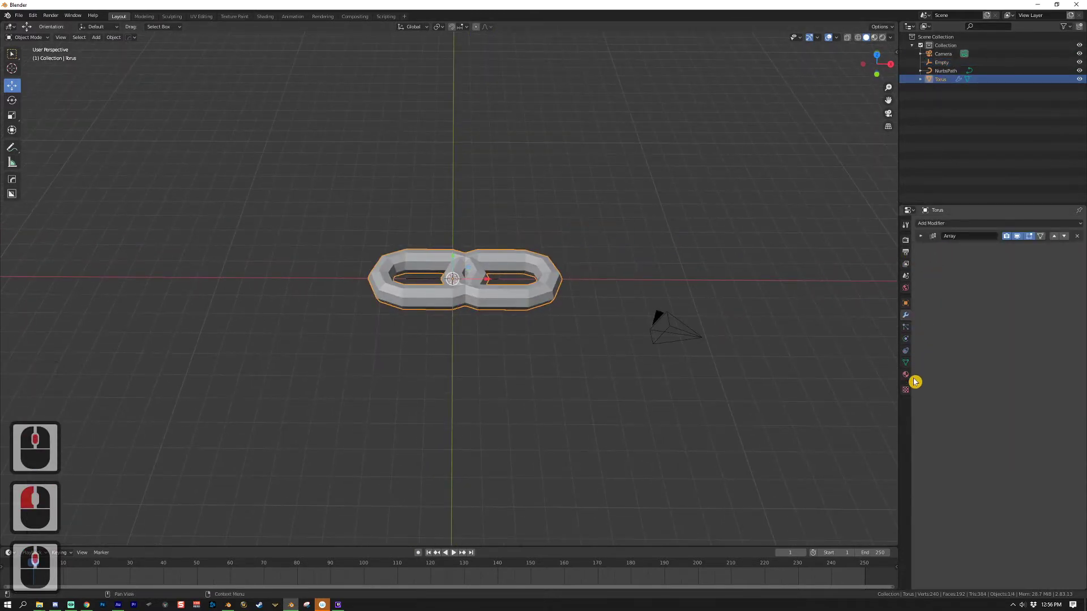
{"action": "left_click", "coordinate": [921, 236]}
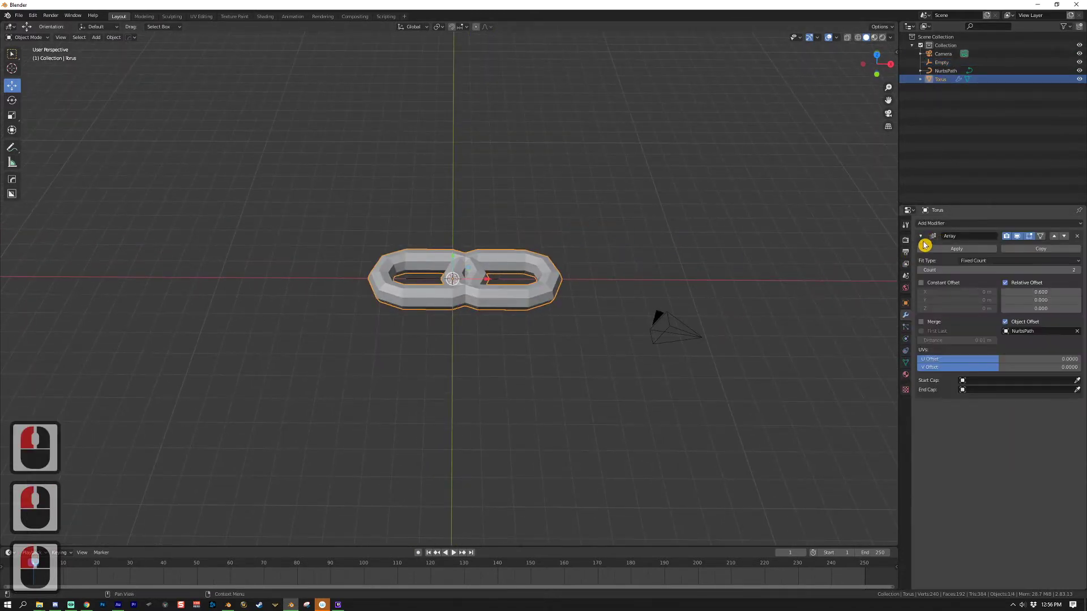
{"action": "left_click", "coordinate": [1049, 334]}
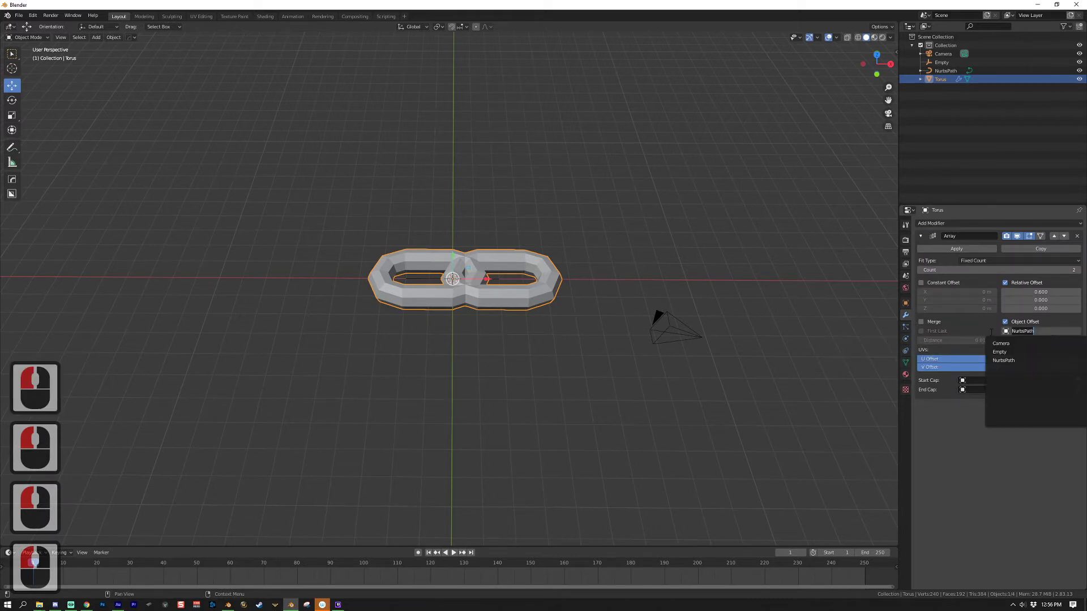
{"action": "left_click", "coordinate": [1013, 352]}
Select the Empty and rotate it 90° around the X axis to turn the second link perpendicular to the first.
{"action": "left_click_drag", "start_coordinate": [792, 339], "coordinate": [699, 311]}
{"action": "left_click", "coordinate": [912, 63]}
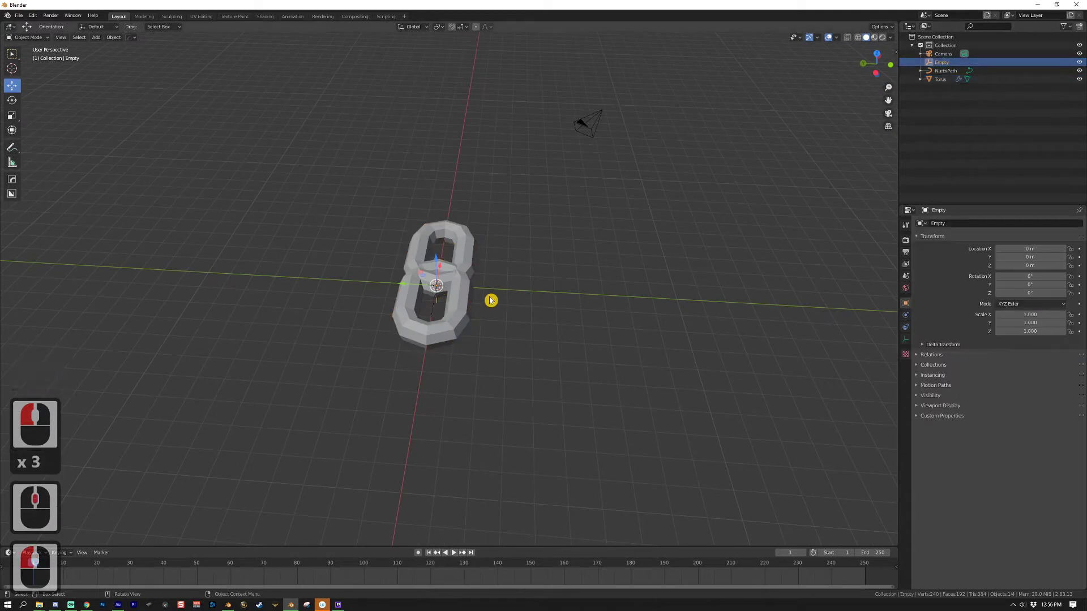
{"action": "key", "text": "r"}
{"action": "key", "text": "x"}
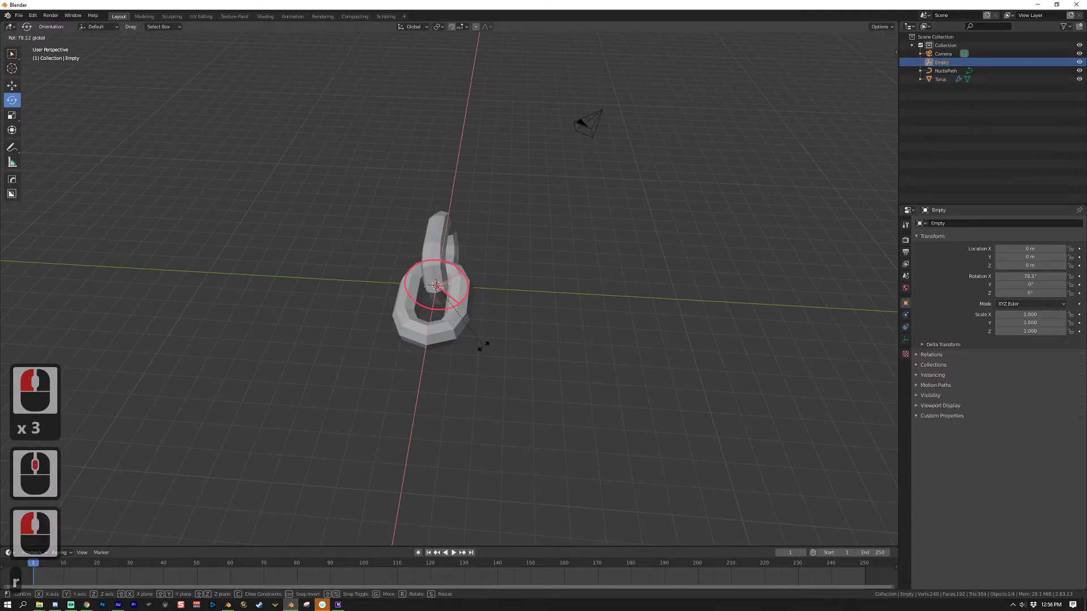
{"action": "type", "text": "90"}
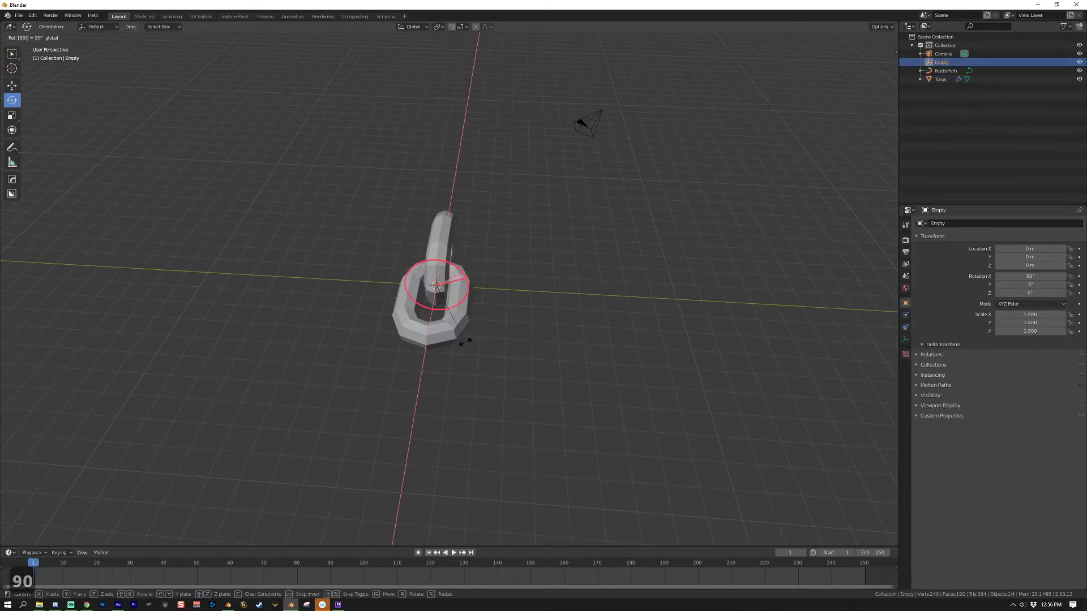
{"action": "key", "text": "Return"}
Select the torus, collapse its Array modifier settings and add a Curve modifier.
{"action": "left_click_drag", "start_coordinate": [589, 284], "coordinate": [499, 288]}
{"action": "left_click", "coordinate": [548, 194]}
{"action": "left_click_drag", "start_coordinate": [547, 194], "coordinate": [577, 208]}
{"action": "left_click_drag", "start_coordinate": [477, 281], "coordinate": [508, 343]}
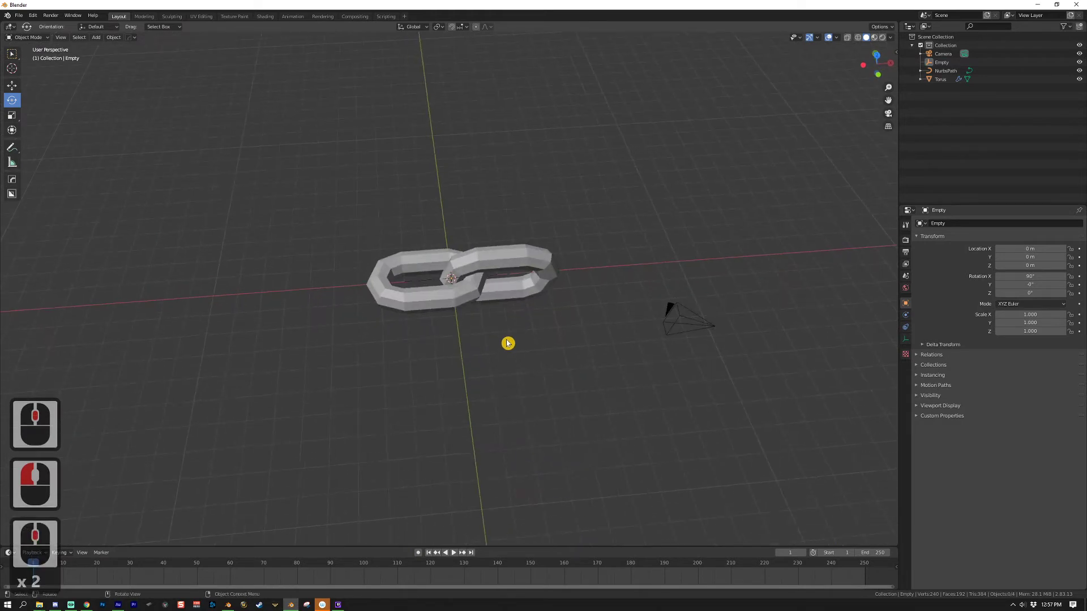
{"action": "mouse_move", "coordinate": [546, 297]}
{"action": "left_mouse_down"}
{"action": "mouse_move", "coordinate": [478, 269]}
{"action": "mouse_move", "coordinate": [568, 248]}
{"action": "mouse_move", "coordinate": [560, 298]}
{"action": "mouse_move", "coordinate": [527, 302]}
{"action": "mouse_move", "coordinate": [537, 288]}
{"action": "left_mouse_up"}
{"action": "left_click", "coordinate": [978, 80]}
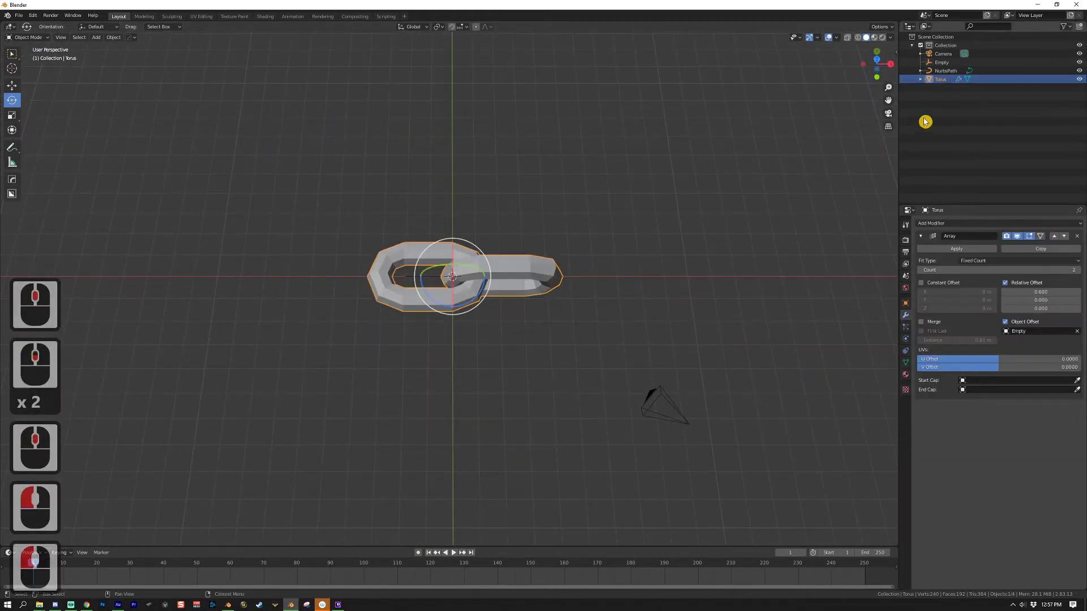
{"action": "left_click", "coordinate": [921, 236]}
{"action": "left_click", "coordinate": [1073, 225]}
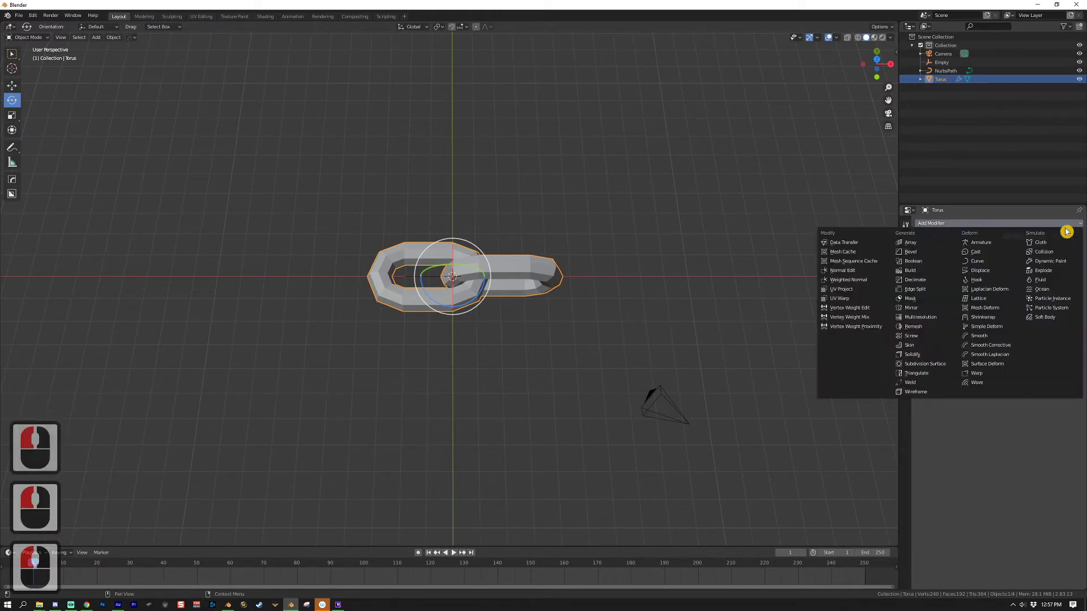
{"action": "left_click", "coordinate": [1005, 266]}
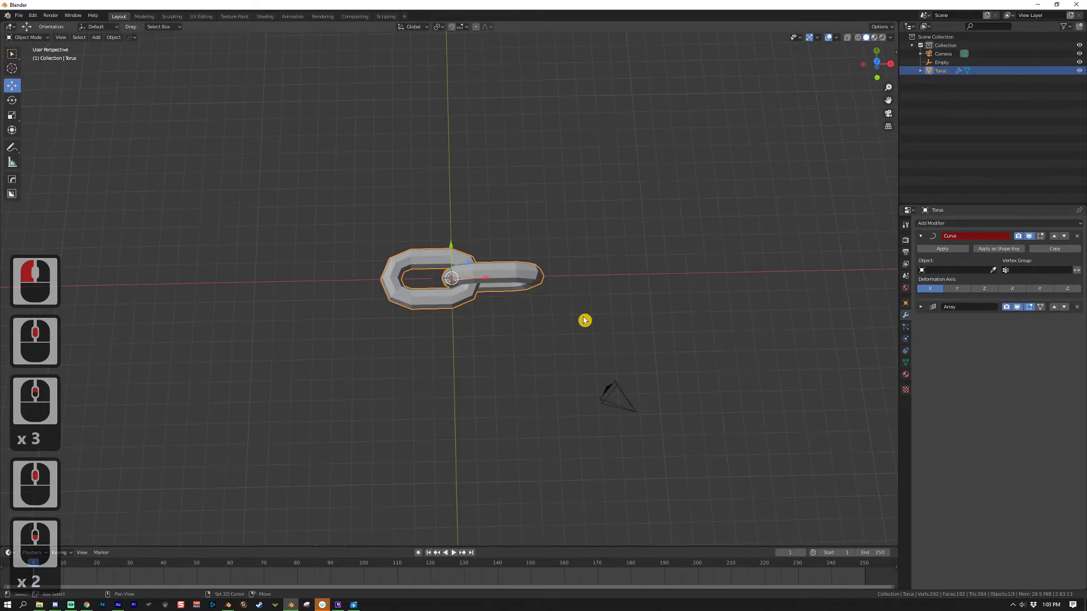
Add a Path curve to the scene at the world origin.
{"action": "key", "text": "shift+a"}
{"action": "mouse_move", "coordinate": [581, 320]}
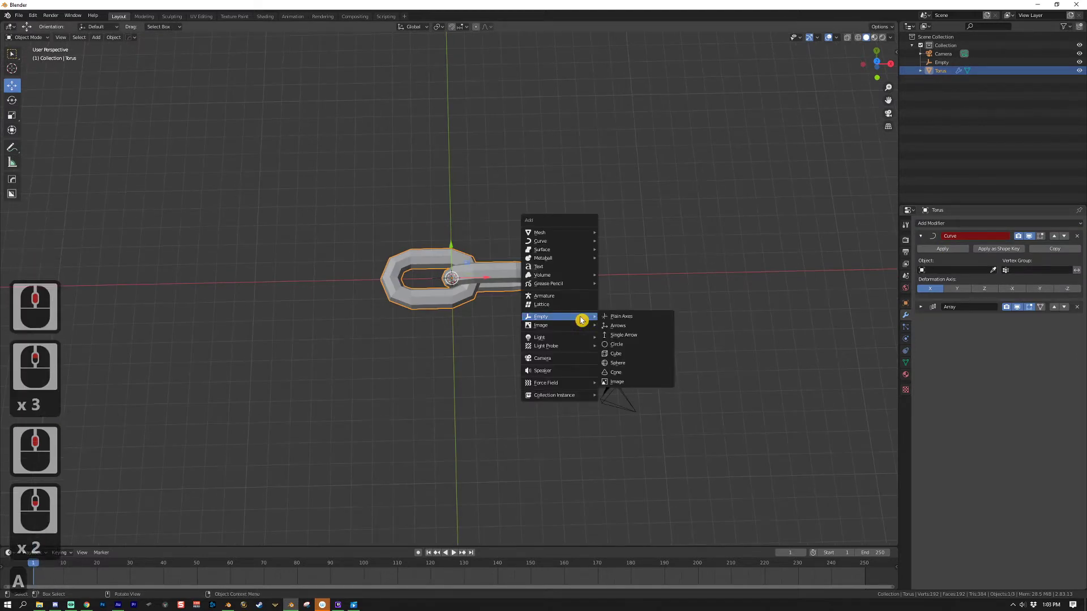
{"action": "mouse_move", "coordinate": [583, 241]}
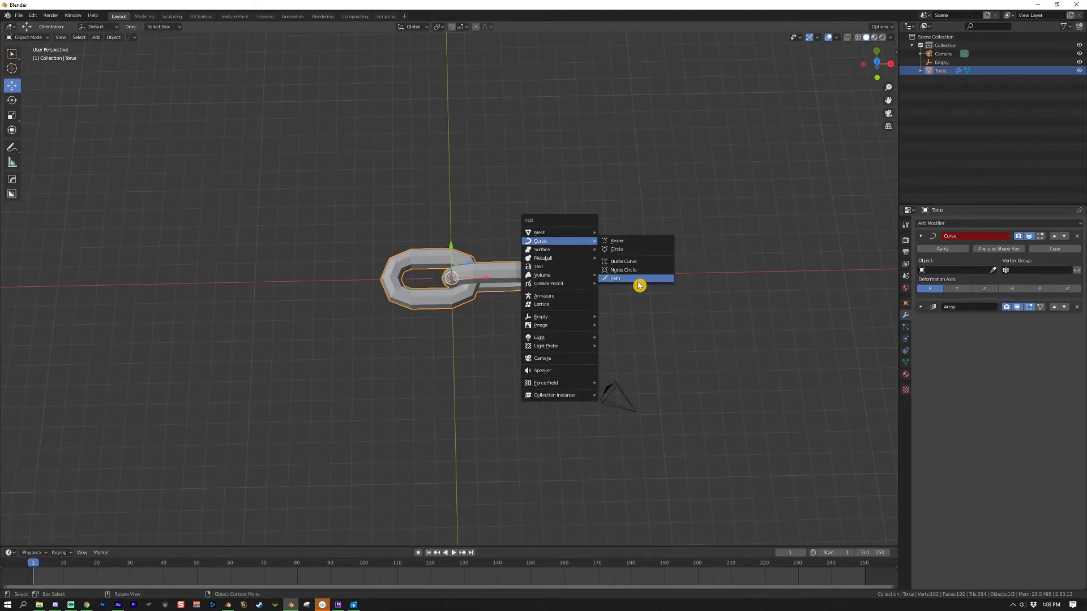
{"action": "left_click", "coordinate": [639, 285]}
Lengthen the path along X in top view, moving control points about 2.1 m and the far-end points about 3 m further.
{"action": "key", "text": "Tab"}
{"action": "left_click_drag", "start_coordinate": [387, 332], "coordinate": [502, 279]}
{"action": "key", "text": "KP_7"}
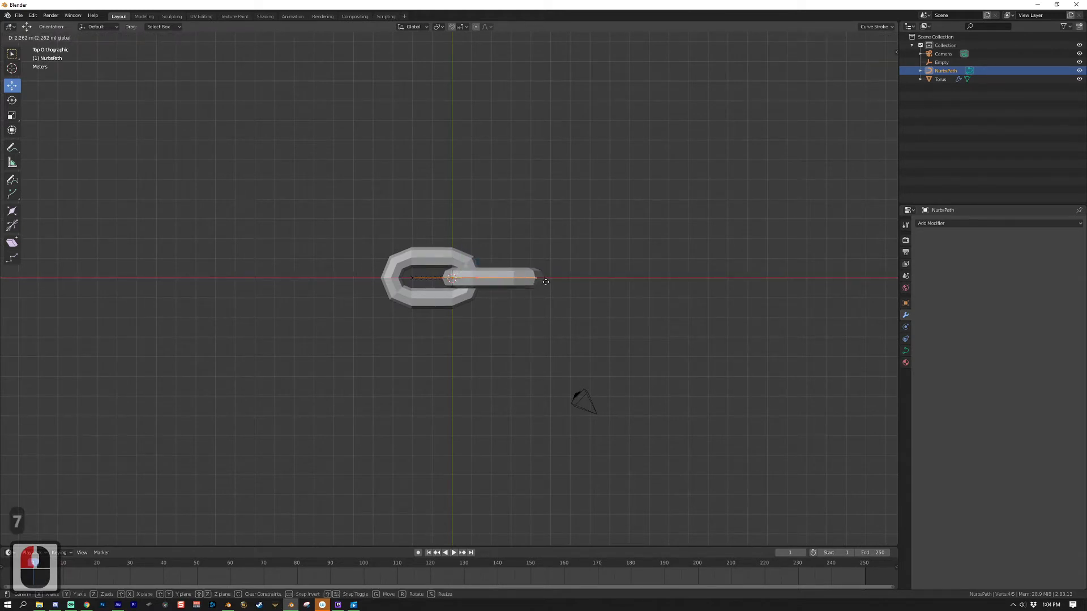
{"action": "left_click_drag", "start_coordinate": [544, 281], "coordinate": [542, 282]}
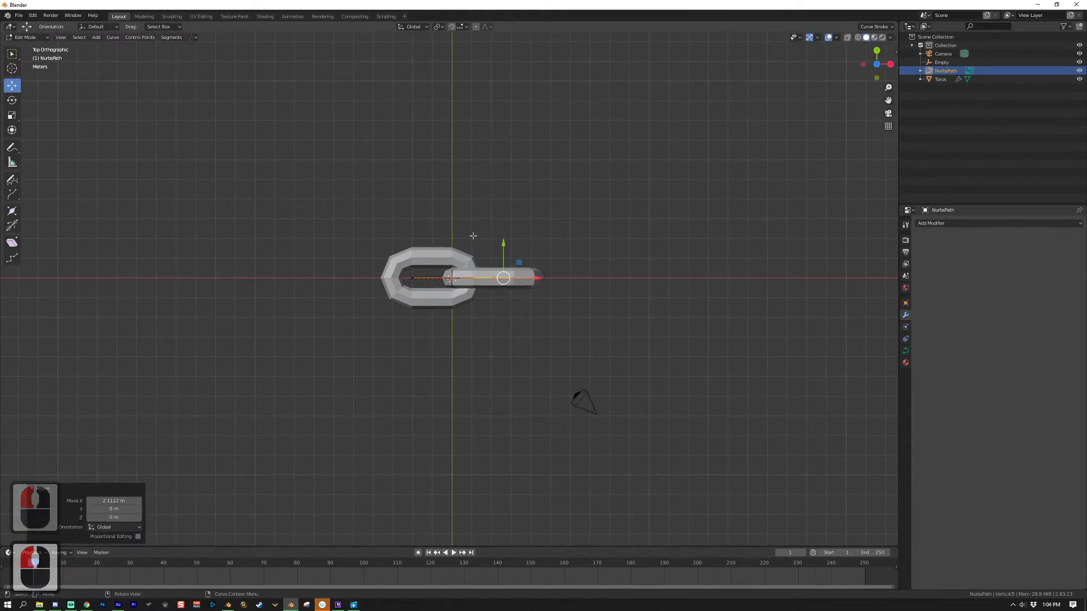
{"action": "left_click", "coordinate": [570, 277]}
{"action": "left_click", "coordinate": [590, 277], "text": "shift"}
{"action": "left_click_drag", "start_coordinate": [618, 279], "coordinate": [748, 282]}
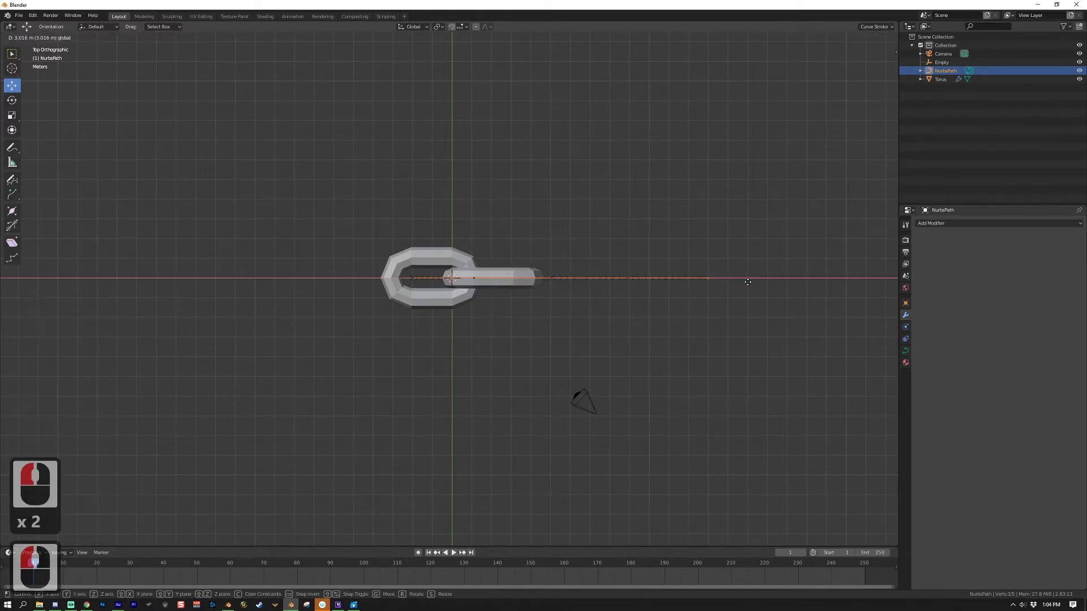
{"action": "left_click", "coordinate": [748, 281]}
{"action": "key", "text": "Tab"}
Select the torus and set NurbsPath as the object of its Curve modifier.
{"action": "left_click", "coordinate": [942, 79]}
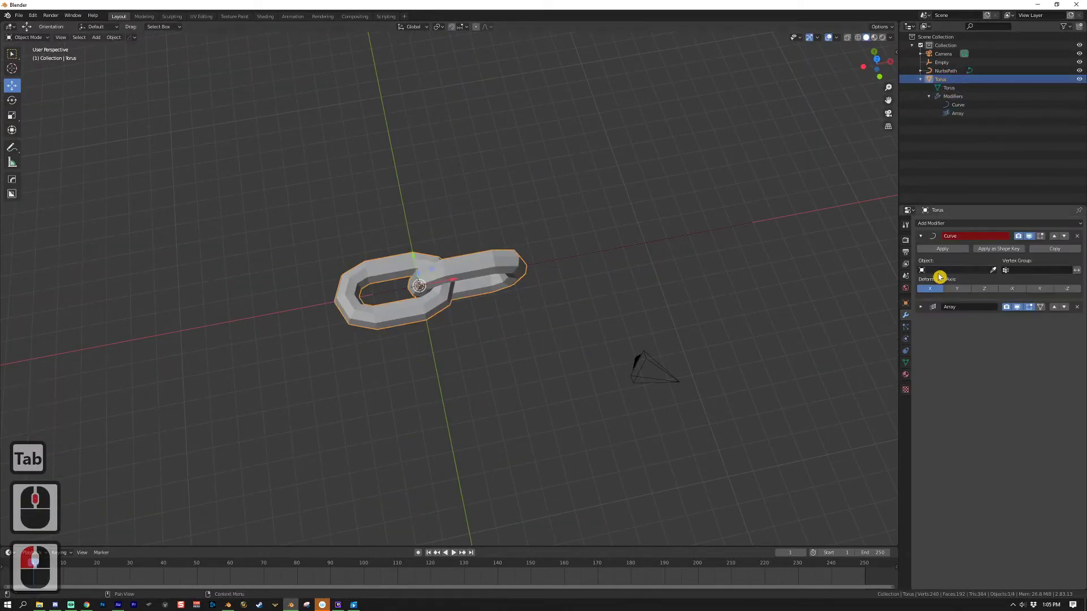
{"action": "left_click_drag", "start_coordinate": [733, 318], "coordinate": [730, 286]}
{"action": "left_click", "coordinate": [962, 270]}
{"action": "left_click", "coordinate": [939, 283]}
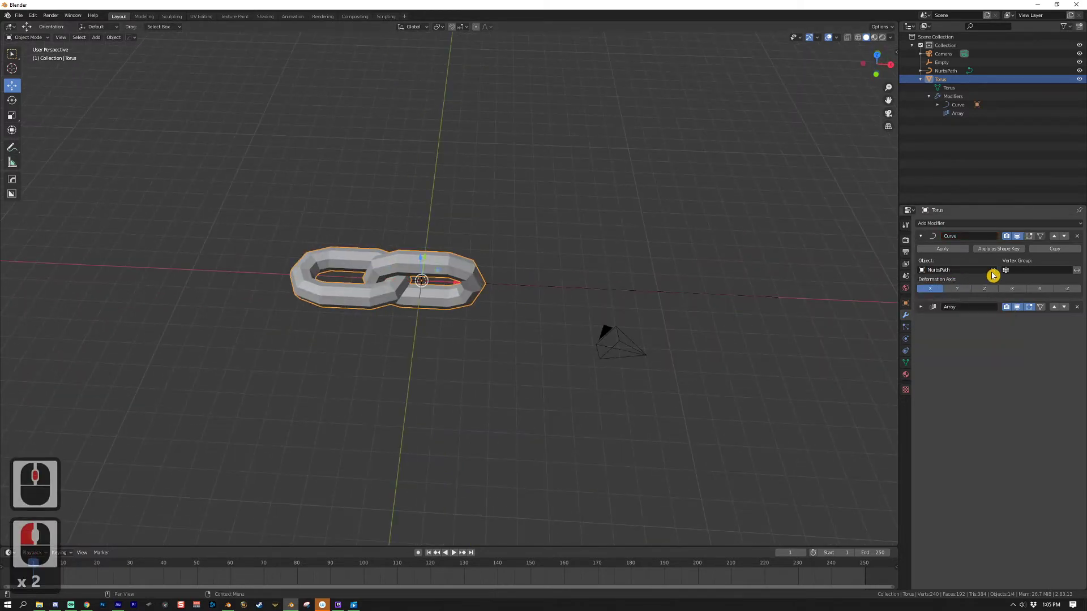
{"action": "left_click_drag", "start_coordinate": [662, 306], "coordinate": [696, 289]}
{"action": "left_click_drag", "start_coordinate": [463, 305], "coordinate": [462, 296]}
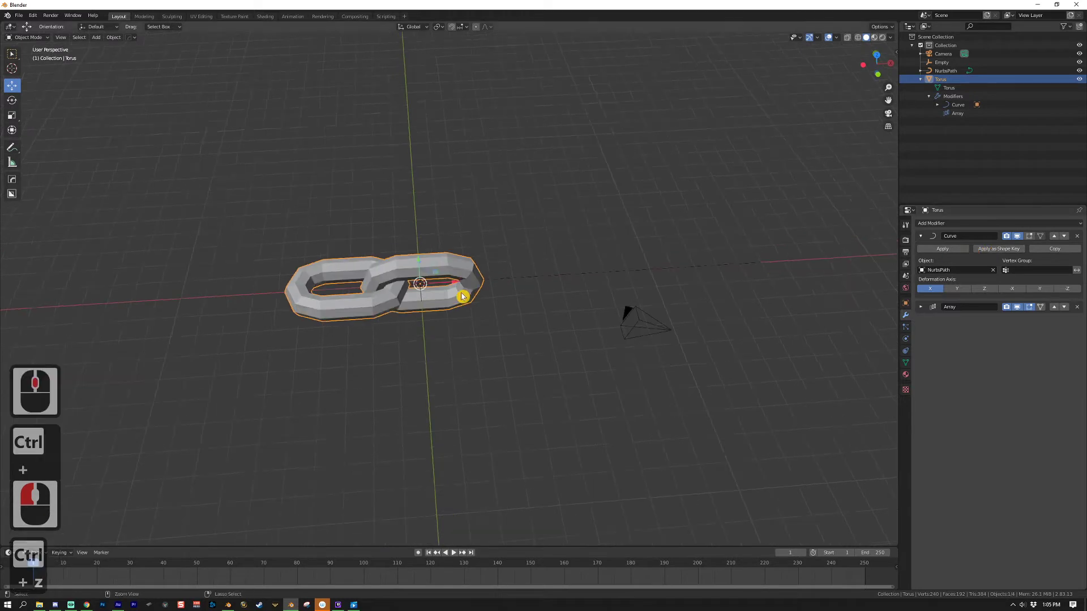
{"action": "left_click", "coordinate": [605, 180]}
Expand the Array modifier and change its fit type to Fit Curve, using NurbsPath as the curve.
{"action": "left_click", "coordinate": [920, 307]}
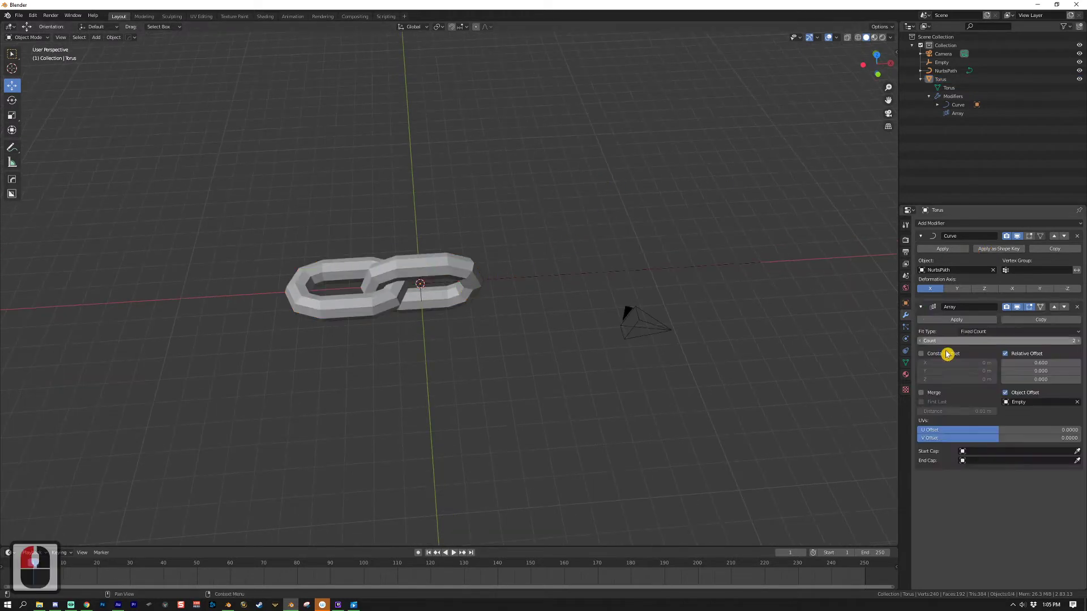
{"action": "left_click", "coordinate": [994, 332]}
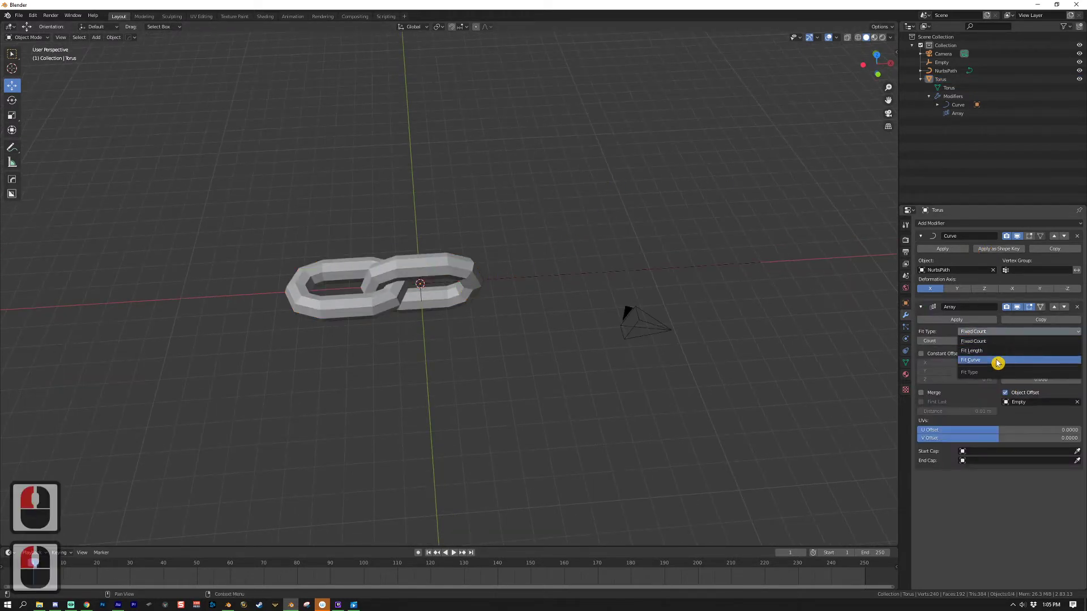
{"action": "left_click", "coordinate": [995, 360]}
{"action": "left_click", "coordinate": [987, 341]}
{"action": "left_click", "coordinate": [985, 353]}
Edit the path and pull its end control point about 128.7 m along X to lengthen the chain.
{"action": "left_click_drag", "start_coordinate": [747, 351], "coordinate": [776, 320]}
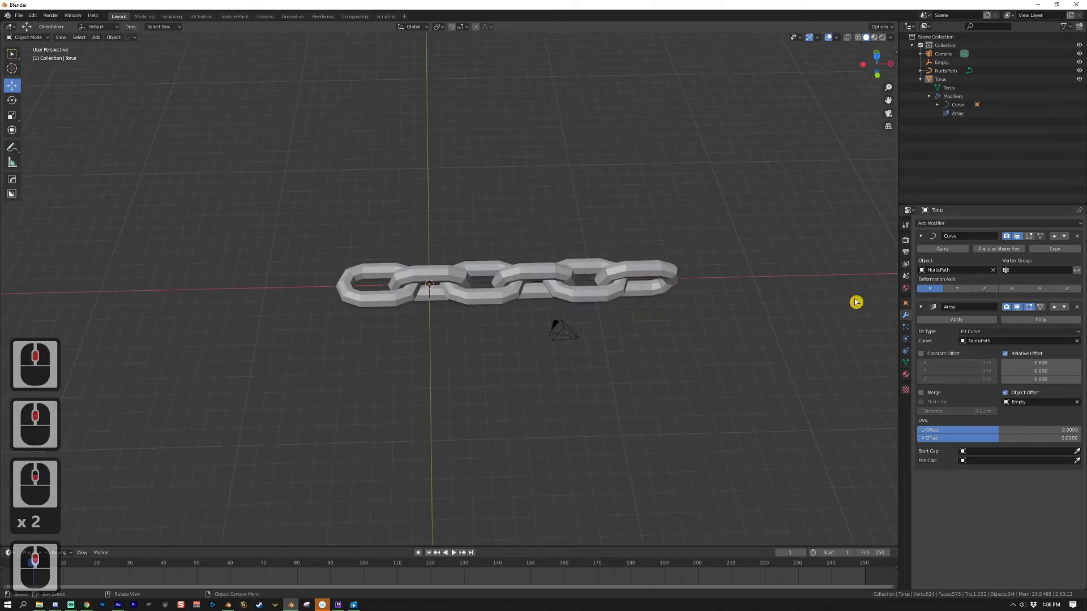
{"action": "left_click", "coordinate": [919, 80]}
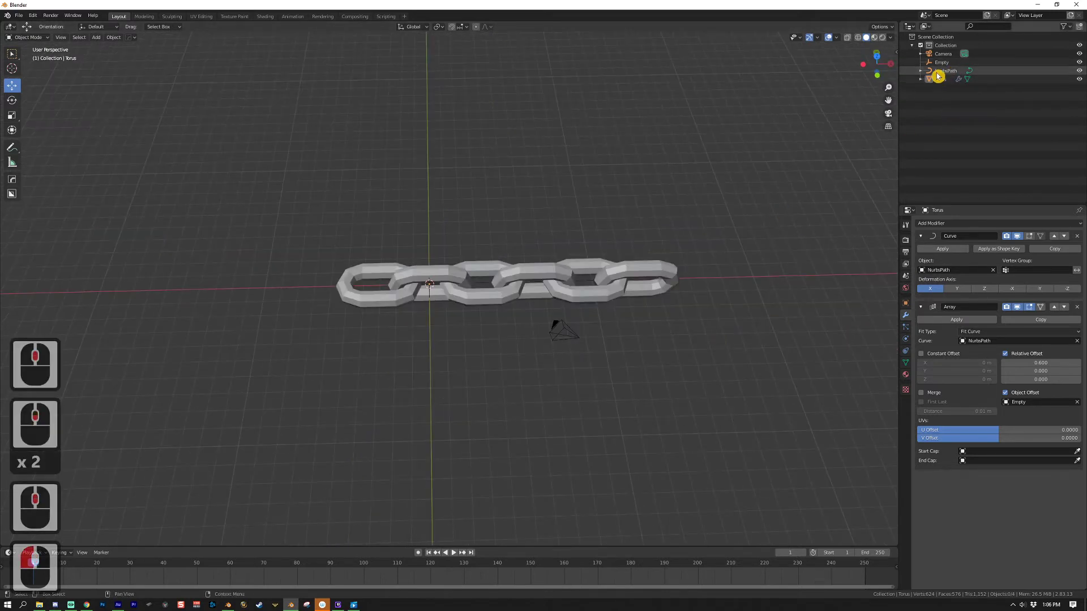
{"action": "left_click", "coordinate": [1047, 71]}
{"action": "key", "text": "Tab"}
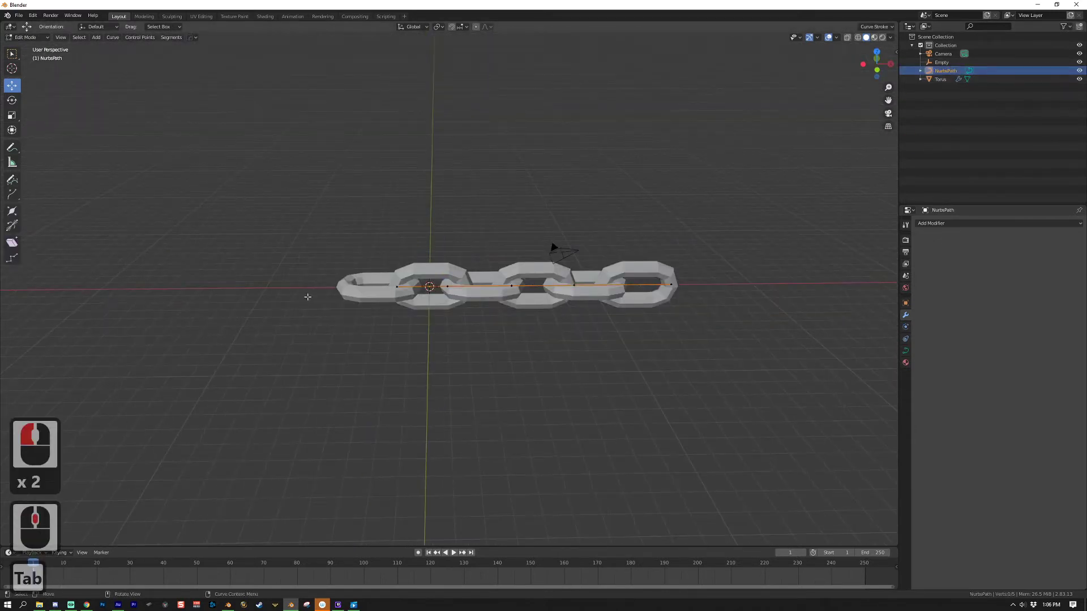
{"action": "left_click", "coordinate": [671, 284]}
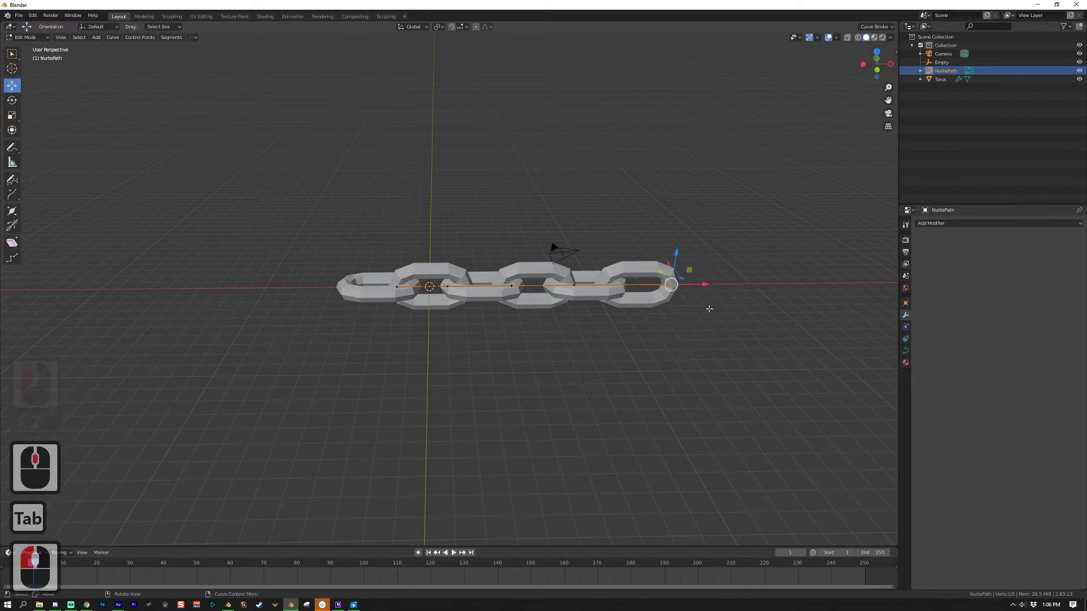
{"action": "left_click_drag", "start_coordinate": [707, 285], "coordinate": [807, 310]}
{"action": "scroll", "coordinate": [808, 311], "scroll_direction": "down", "scroll_amount": 12}
{"action": "key", "text": "KP_3"}
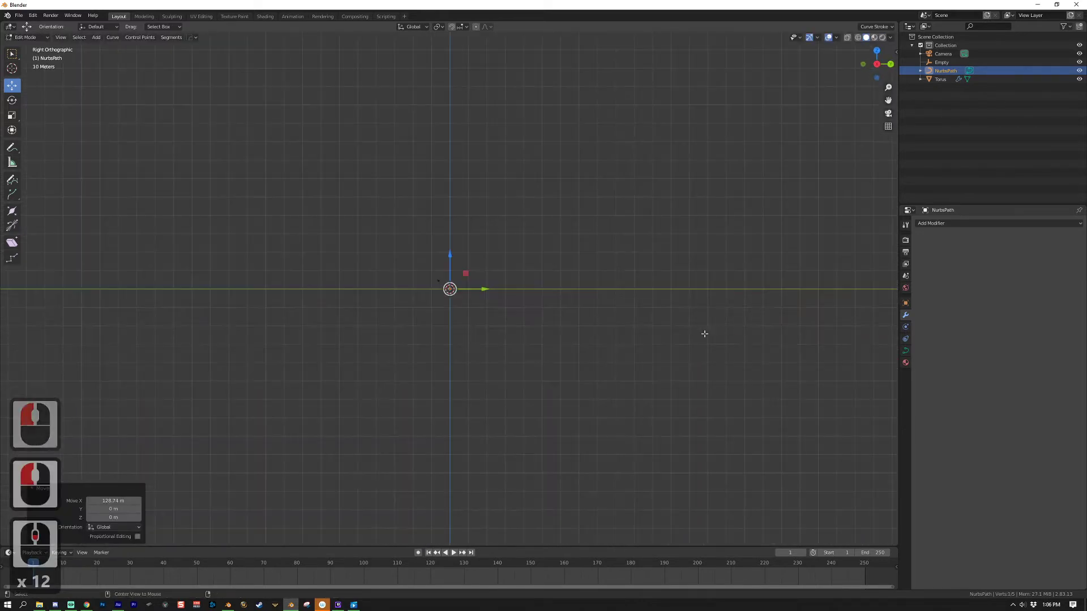
{"action": "left_click_drag", "start_coordinate": [675, 331], "coordinate": [529, 372]}
{"action": "scroll", "coordinate": [529, 372], "scroll_direction": "up", "scroll_amount": 2}
{"action": "scroll", "coordinate": [463, 364], "scroll_direction": "up", "scroll_amount": 6}
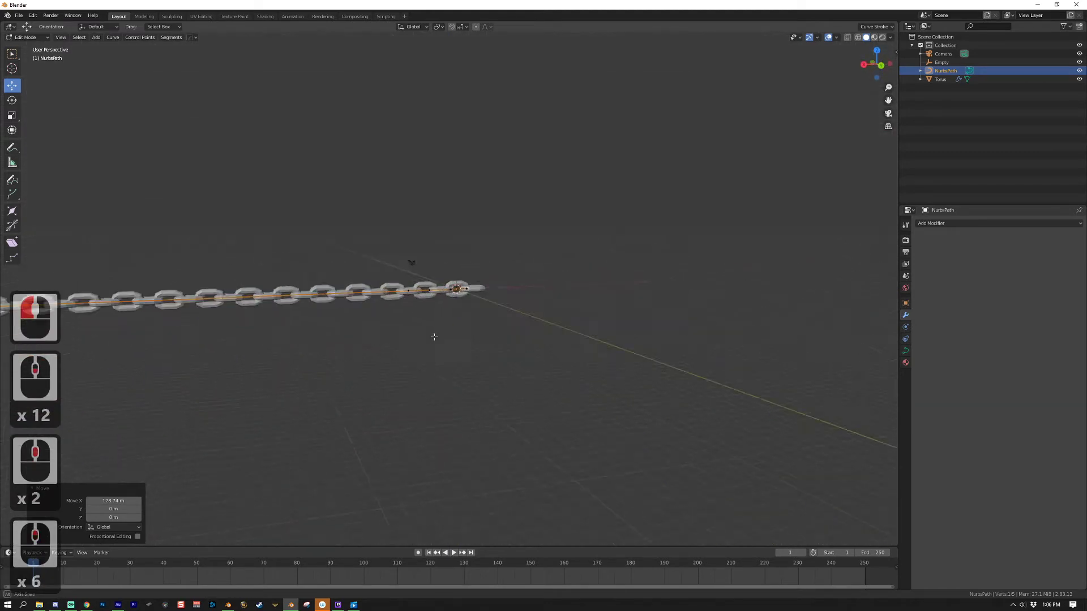
Move the Curve modifier below the Array modifier in the torus's modifier stack.
{"action": "left_click", "coordinate": [928, 289]}
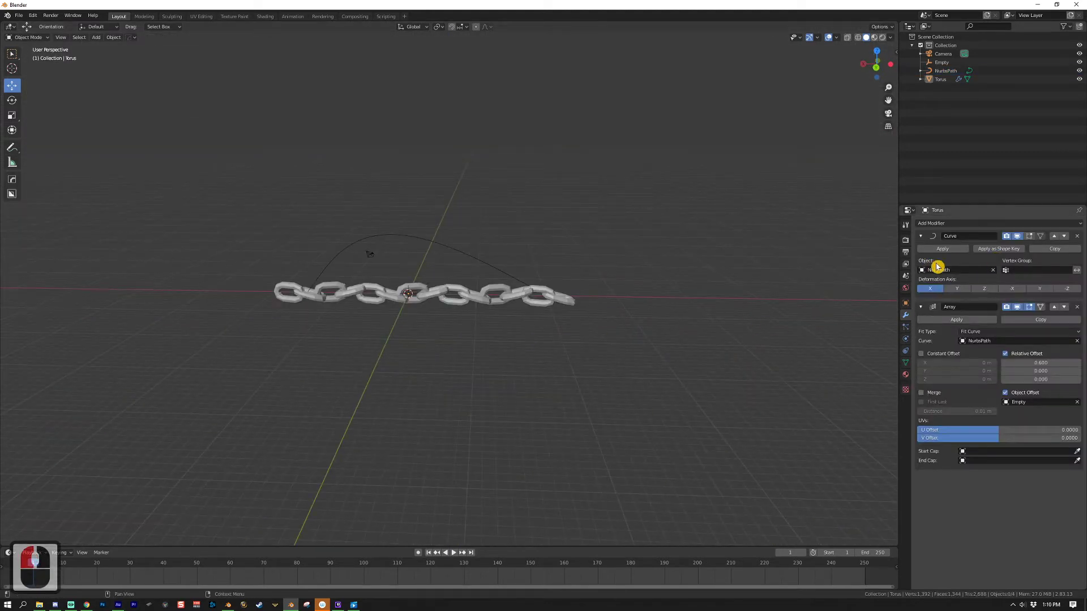
{"action": "left_click_drag", "start_coordinate": [709, 277], "coordinate": [466, 308]}
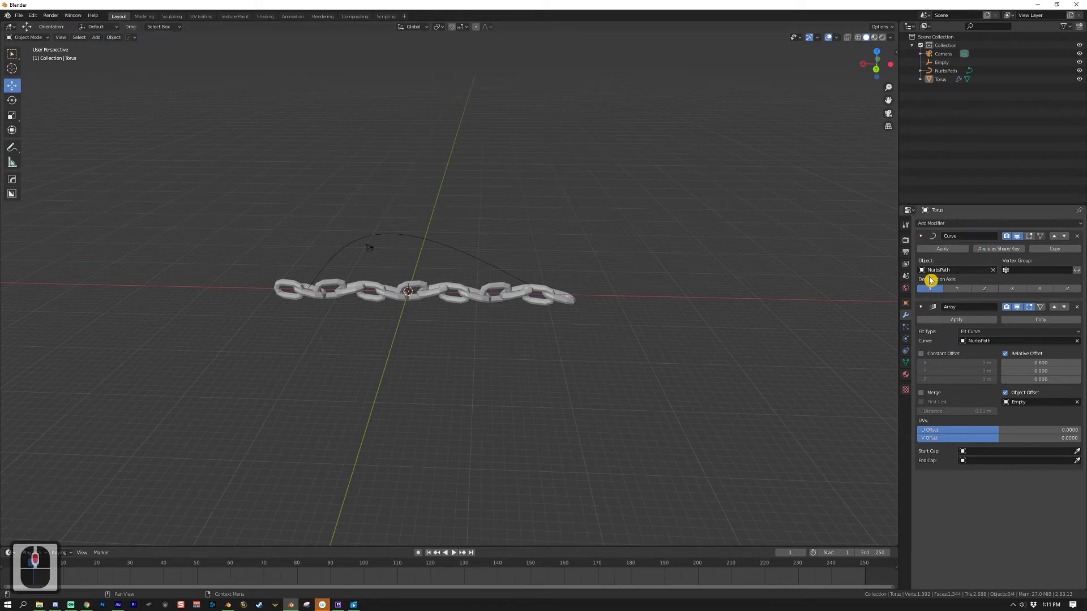
{"action": "left_click", "coordinate": [1066, 238]}
Edit the path, shifting its raised control point about -16.3 m along X and extending the path's far end.
{"action": "left_click", "coordinate": [385, 156]}
{"action": "key", "text": "Tab"}
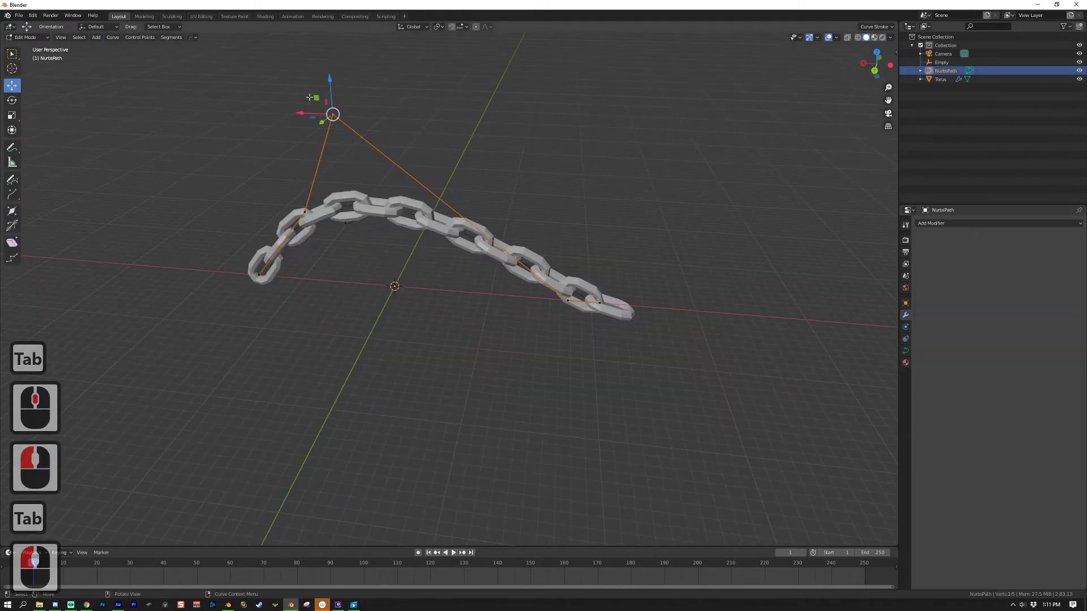
{"action": "left_click_drag", "start_coordinate": [302, 111], "coordinate": [481, 118]}
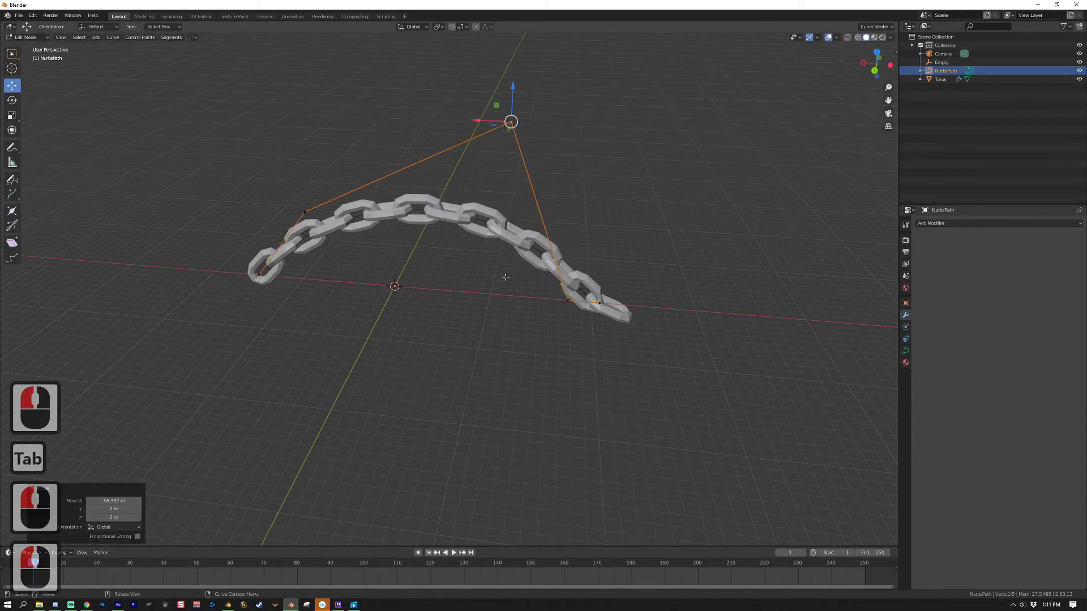
{"action": "left_click_drag", "start_coordinate": [552, 283], "coordinate": [674, 357]}
{"action": "left_click", "coordinate": [787, 303]}
Raise the path's far-end control point high along Z and shift the middle control point along X.
{"action": "scroll", "coordinate": [665, 295], "scroll_direction": "down", "scroll_amount": 7}
{"action": "left_click_drag", "start_coordinate": [596, 270], "coordinate": [597, 302]}
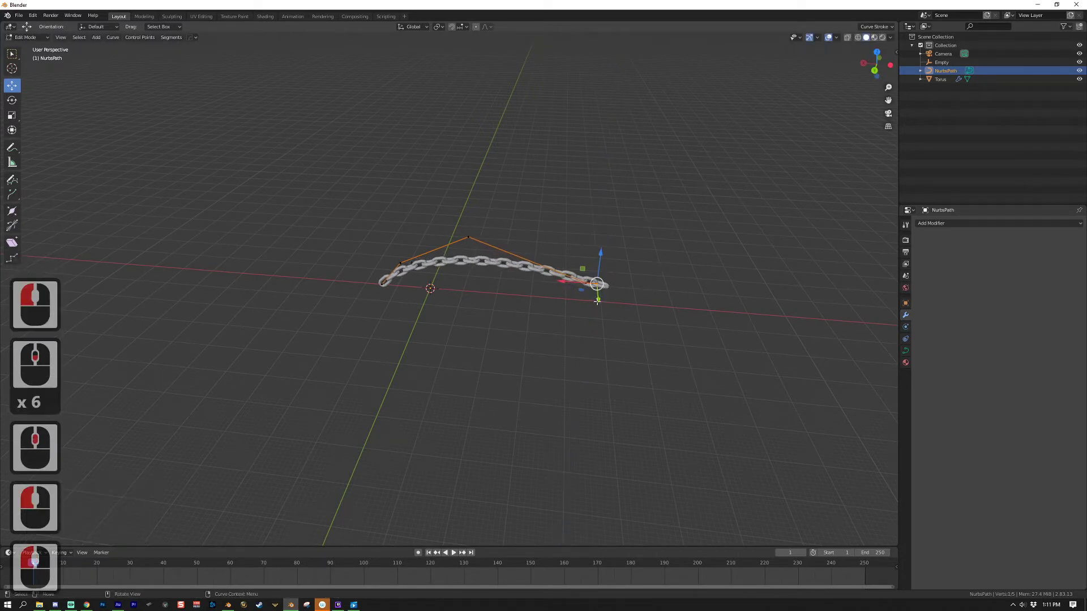
{"action": "left_click_drag", "start_coordinate": [598, 254], "coordinate": [640, 63]}
{"action": "left_click", "coordinate": [469, 237]}
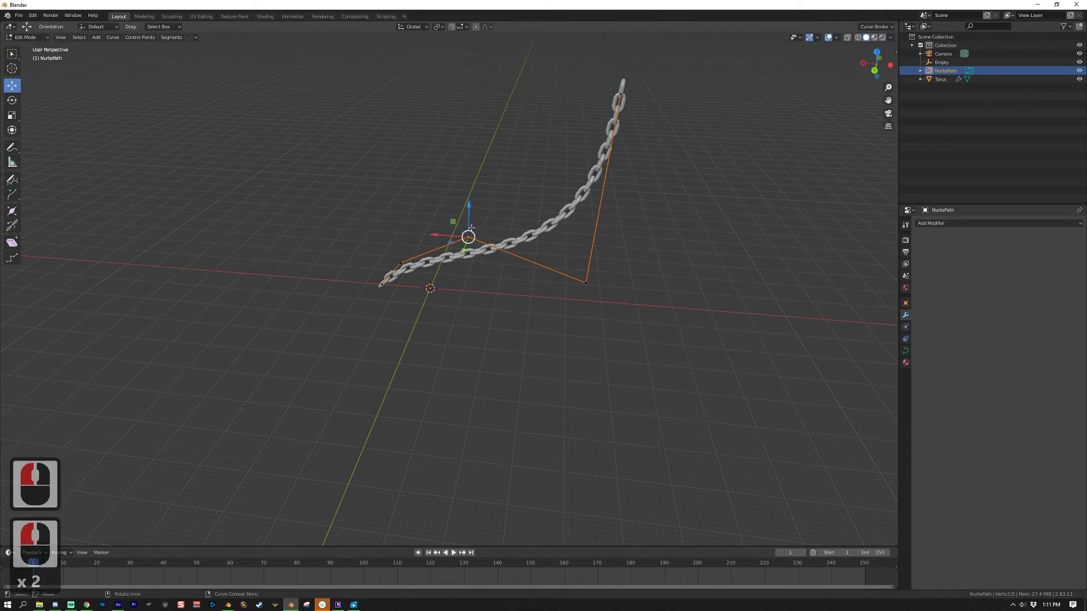
{"action": "left_click_drag", "start_coordinate": [440, 235], "coordinate": [404, 233]}
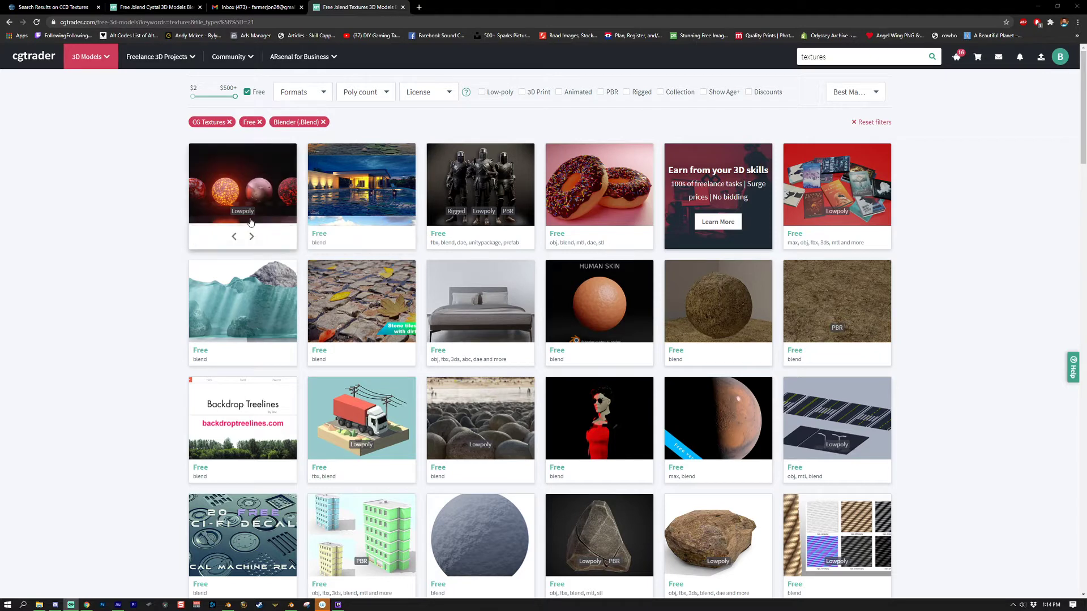
Preview the free Procedural materials model in the CGTrader results, and switch back to Blender.
{"action": "mouse_move", "coordinate": [251, 204]}
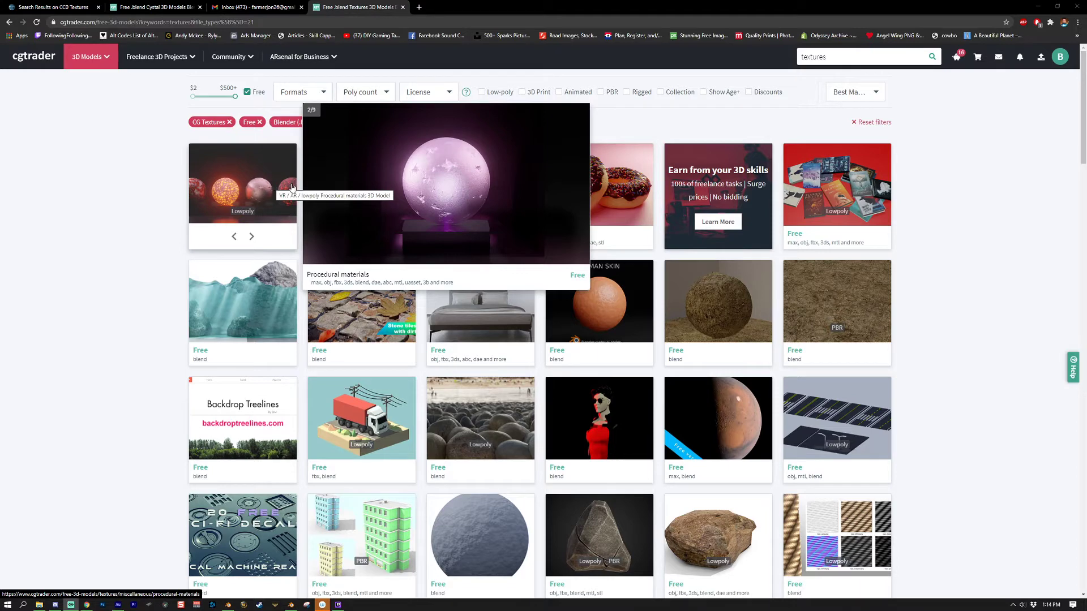
{"action": "left_click", "coordinate": [1037, 6]}
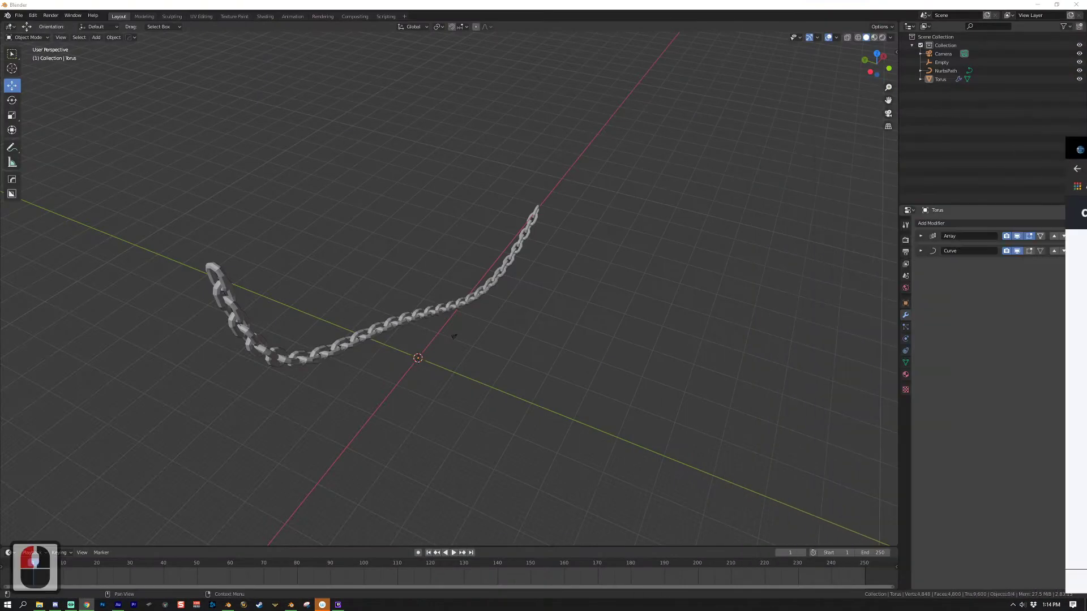
Append the collection of spheres from a file in the blender favorites folder.
{"action": "left_click_drag", "start_coordinate": [602, 284], "coordinate": [162, 233]}
{"action": "left_click", "coordinate": [19, 16]}
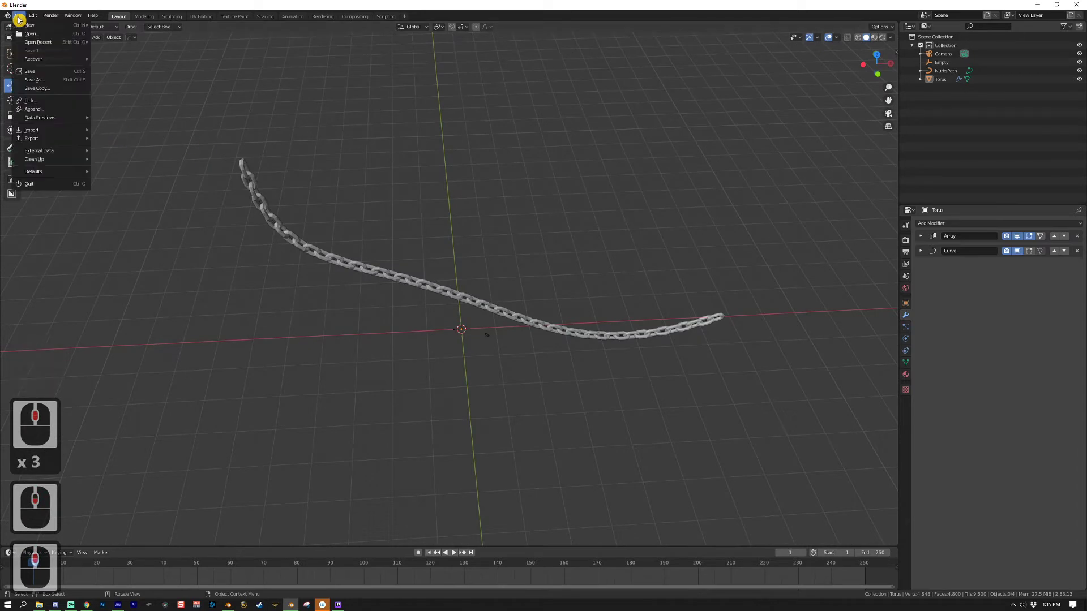
{"action": "left_click", "coordinate": [74, 114]}
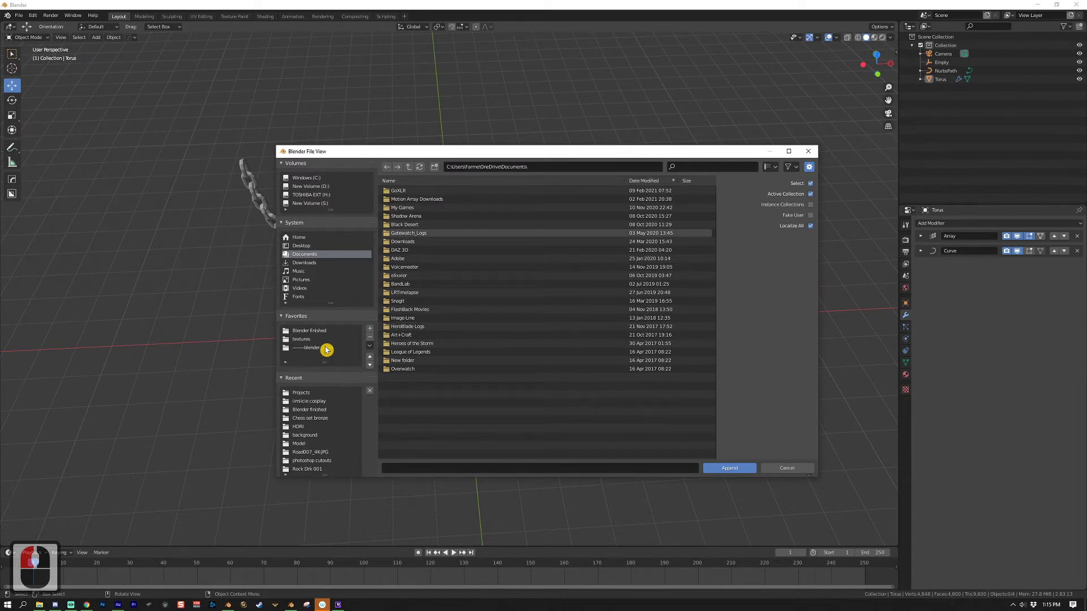
{"action": "left_click", "coordinate": [327, 348]}
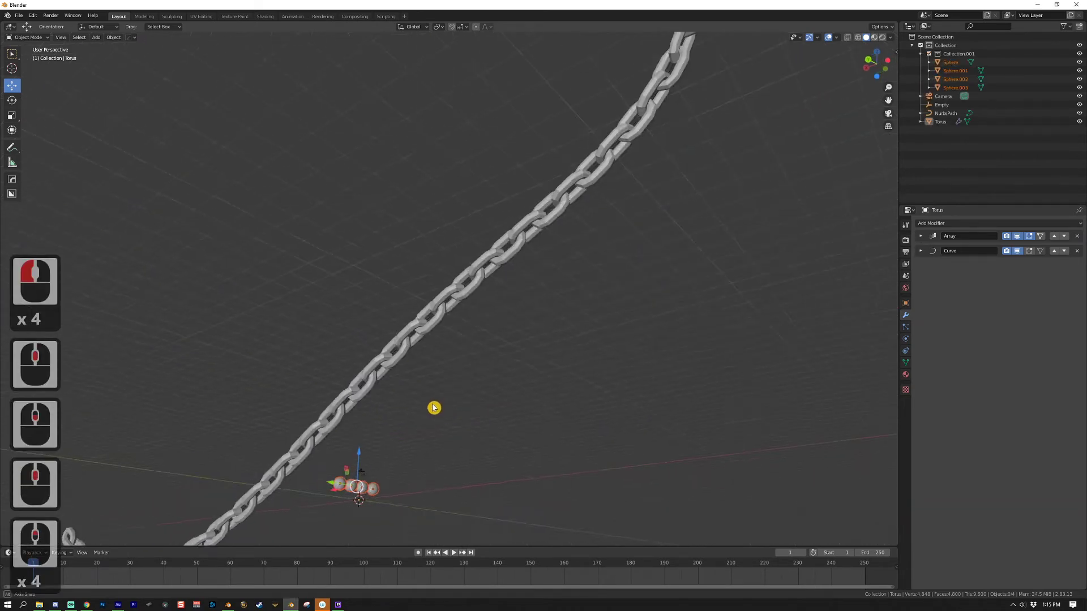
Preview the appended spheres in rendered shading and select the grey metallic one, third in the row.
{"action": "key", "text": "z"}
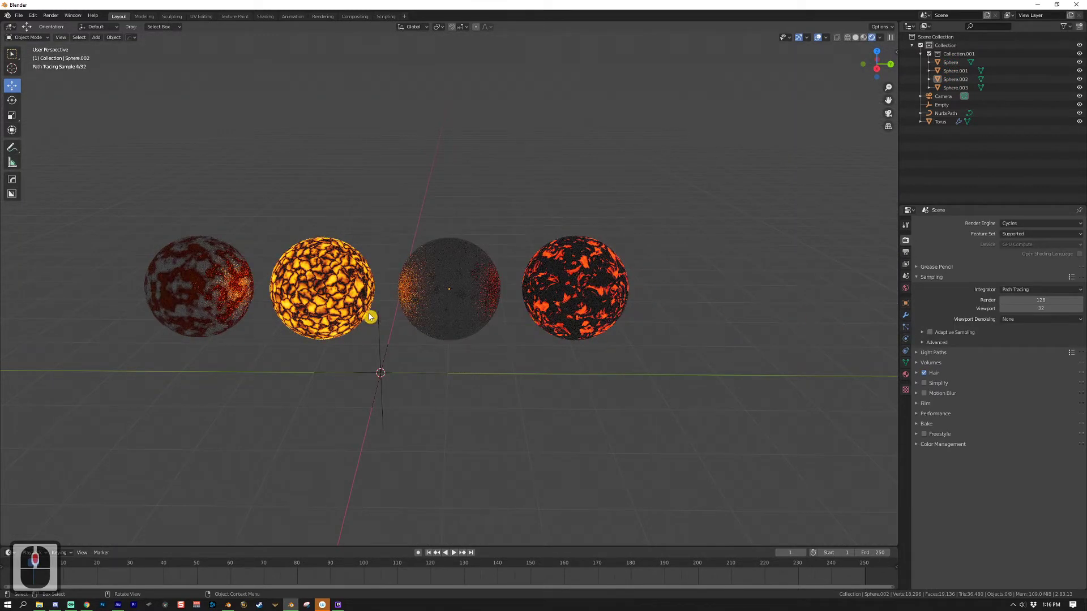
{"action": "left_click", "coordinate": [453, 300]}
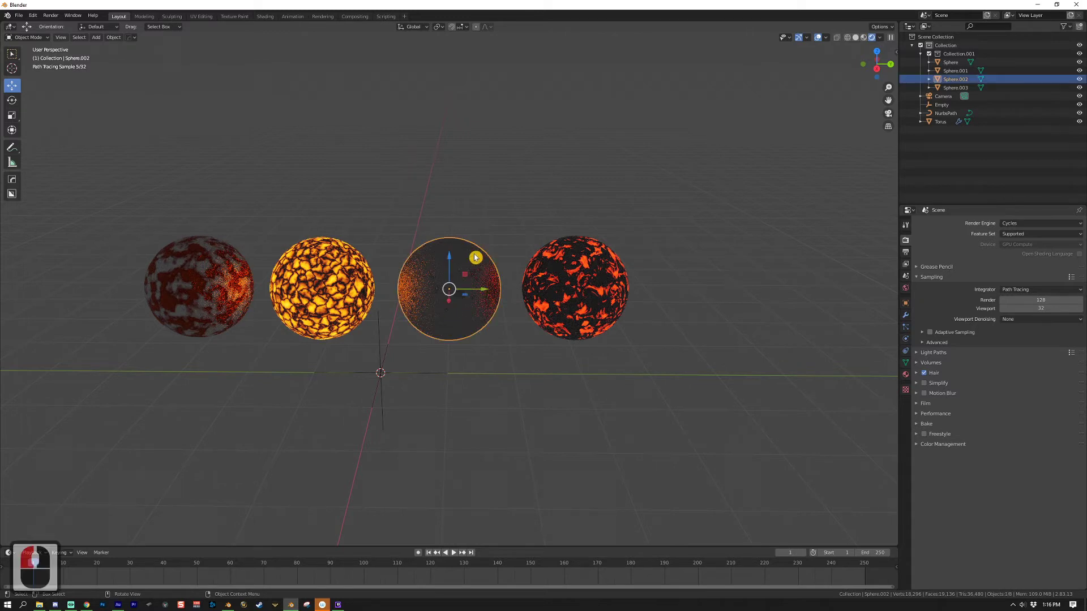
{"action": "scroll", "coordinate": [507, 250], "scroll_direction": "down", "scroll_amount": 3}
{"action": "left_click_drag", "start_coordinate": [508, 250], "coordinate": [520, 218]}
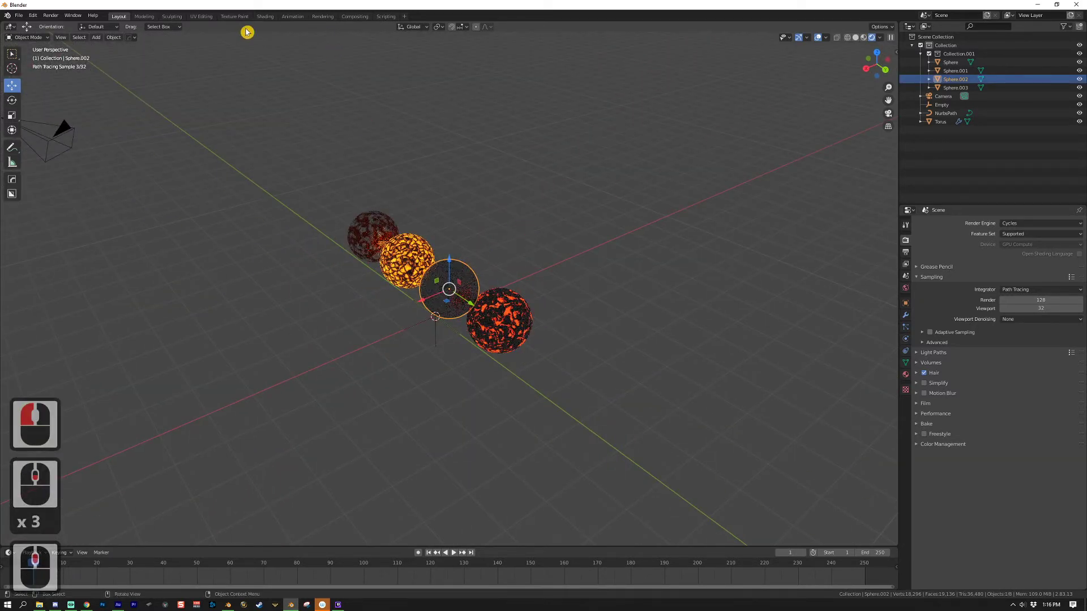
Open the Shading workspace and select the chain for material editing.
{"action": "left_click", "coordinate": [264, 16]}
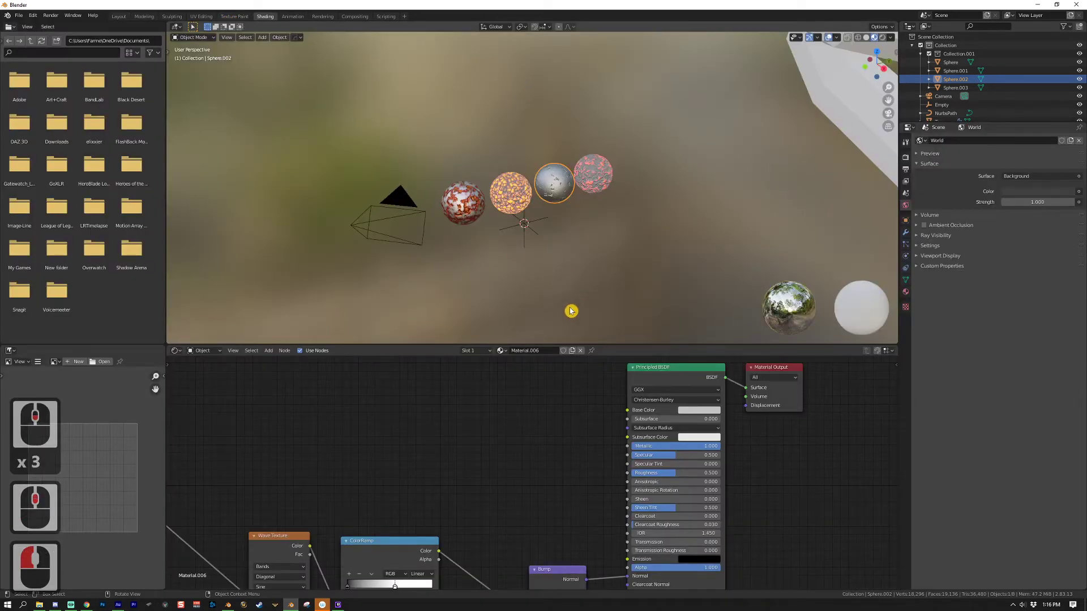
{"action": "scroll", "coordinate": [594, 225], "scroll_direction": "down", "scroll_amount": 5}
{"action": "left_click", "coordinate": [648, 191]}
{"action": "scroll", "coordinate": [633, 170], "scroll_direction": "down", "scroll_amount": 3}
{"action": "scroll", "coordinate": [633, 169], "scroll_direction": "down", "scroll_amount": 3}
{"action": "left_click_drag", "start_coordinate": [841, 152], "coordinate": [895, 122]}
{"action": "scroll", "coordinate": [960, 116], "scroll_direction": "down", "scroll_amount": 3}
{"action": "left_click_drag", "start_coordinate": [546, 156], "coordinate": [464, 332]}
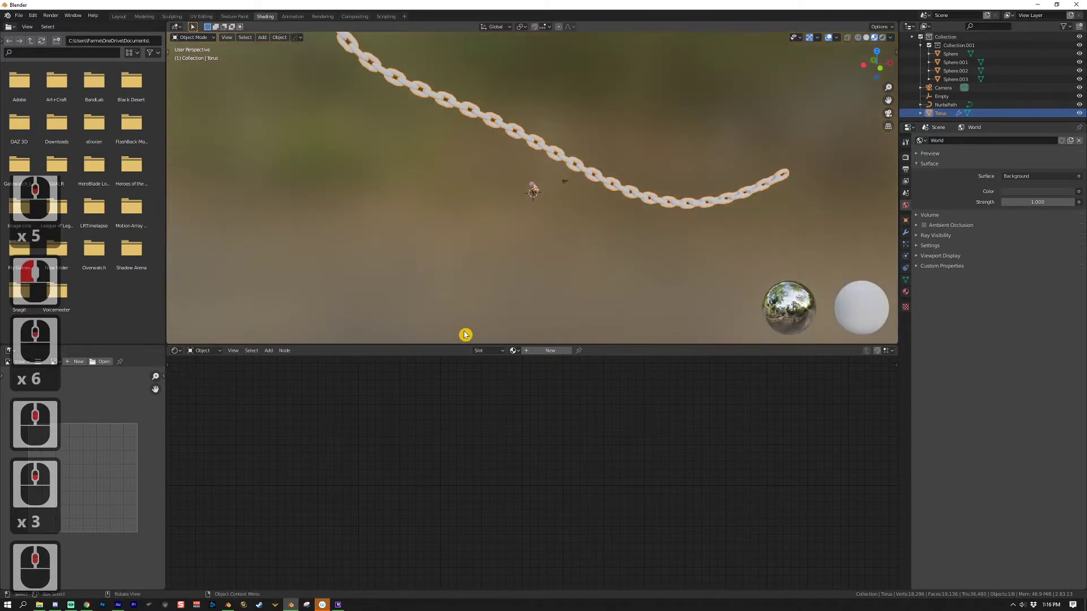
Assign the existing Material.006 to the chain, keeping the shader type set to Object.
{"action": "left_click", "coordinate": [209, 354]}
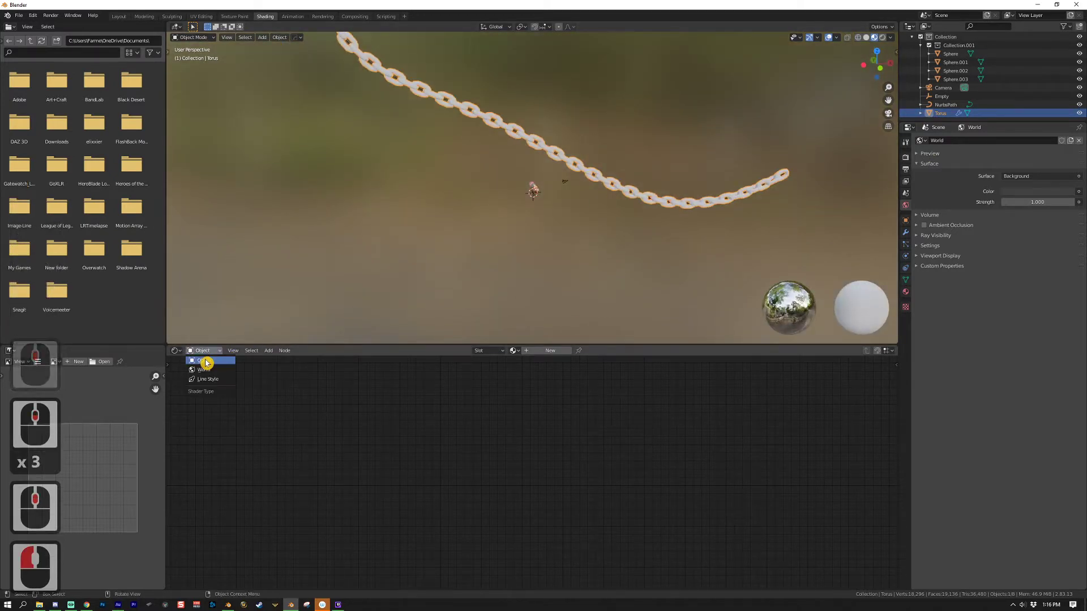
{"action": "left_click", "coordinate": [205, 361]}
{"action": "left_click", "coordinate": [520, 352]}
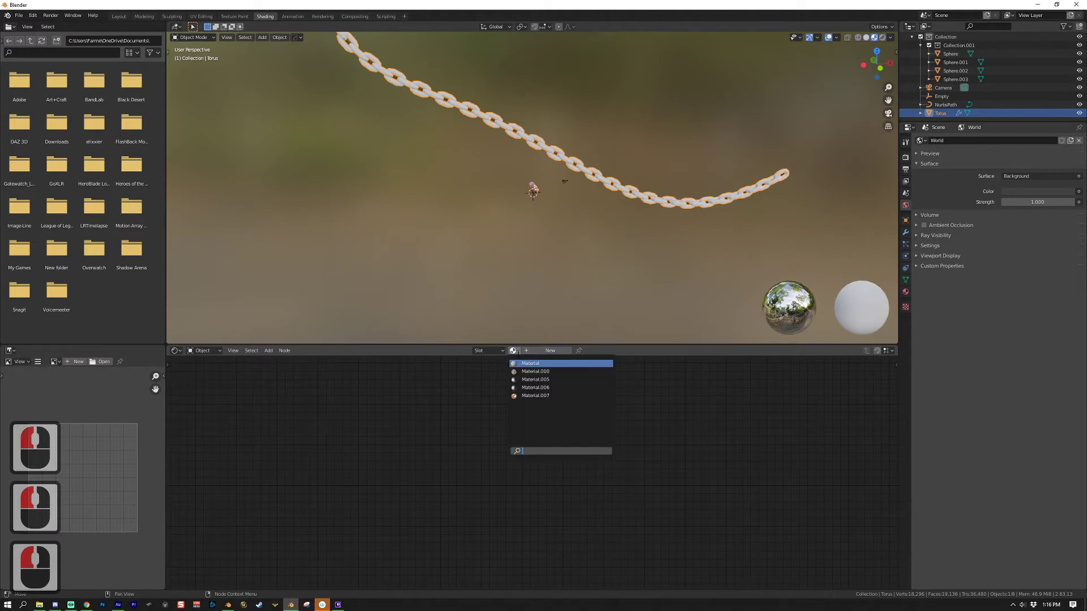
{"action": "left_click", "coordinate": [535, 387]}
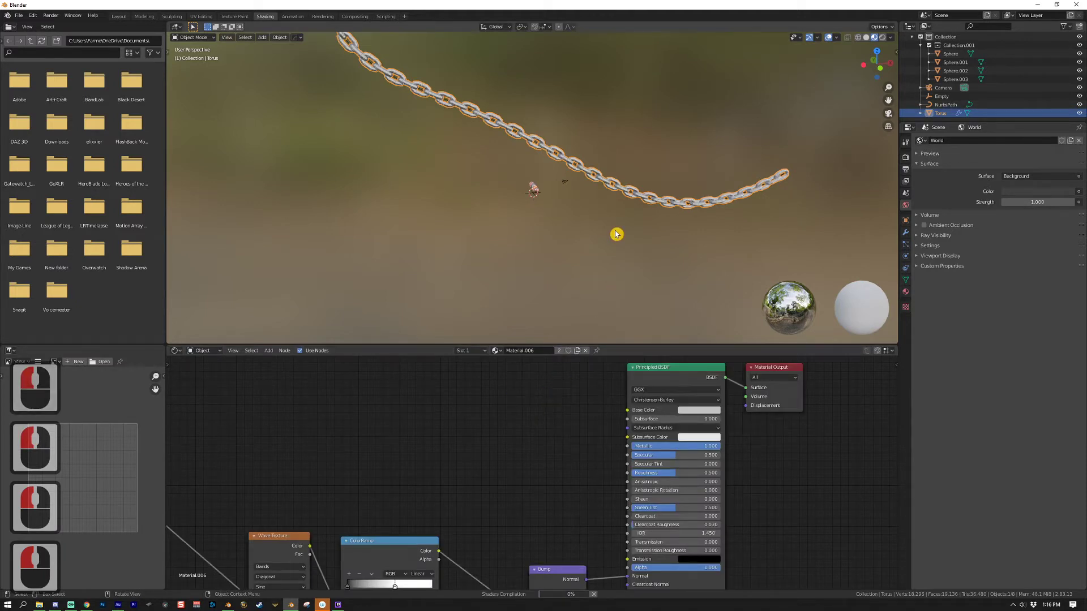
Inspect the metal surface on the chain links and the full node network of Material.006.
{"action": "scroll", "coordinate": [628, 162], "scroll_direction": "up", "scroll_amount": 5}
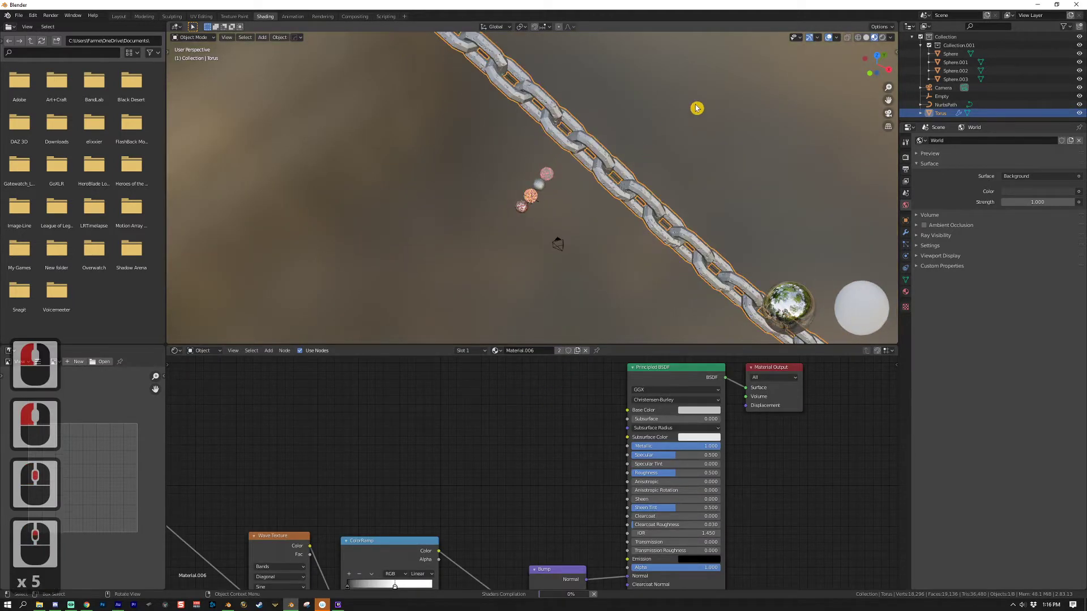
{"action": "left_click", "coordinate": [603, 148]}
{"action": "left_click_drag", "start_coordinate": [604, 148], "coordinate": [480, 126]}
{"action": "left_click_drag", "start_coordinate": [657, 128], "coordinate": [473, 163]}
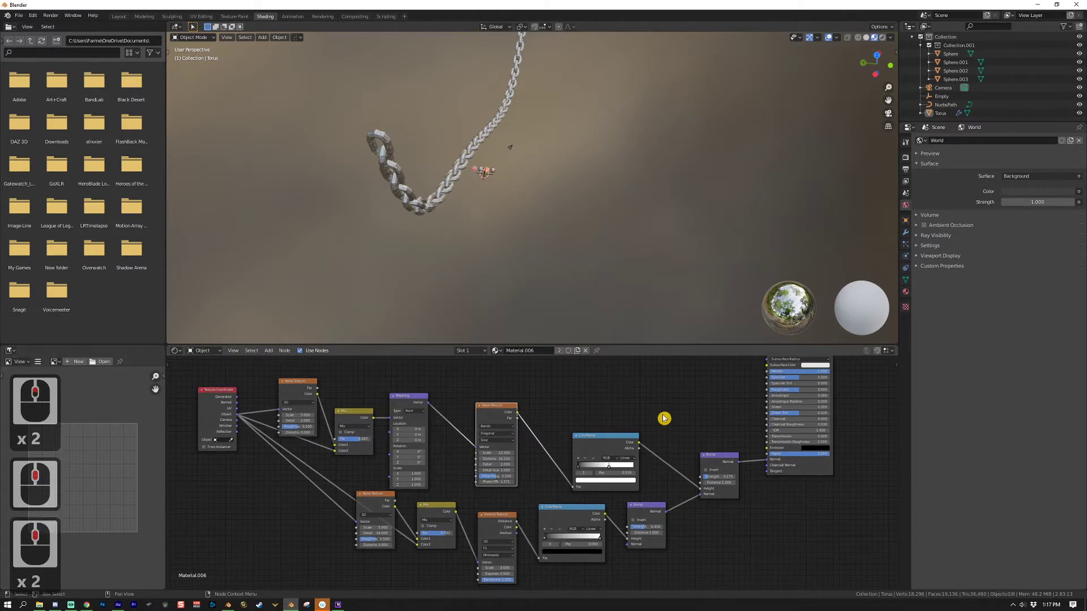
{"action": "left_click_drag", "start_coordinate": [671, 433], "coordinate": [648, 405]}
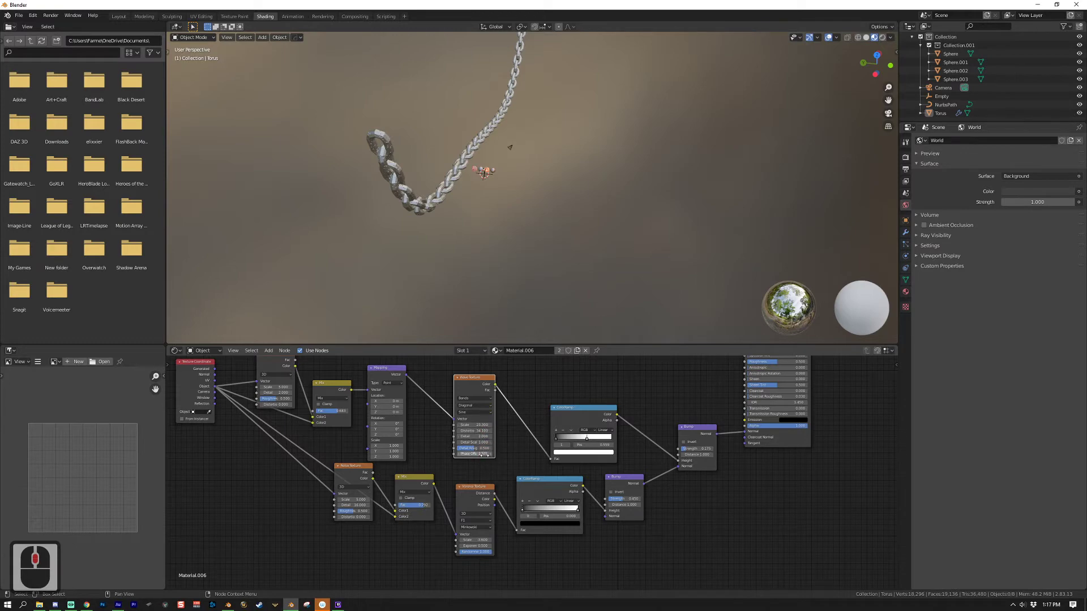
{"action": "left_click_drag", "start_coordinate": [694, 448], "coordinate": [713, 469]}
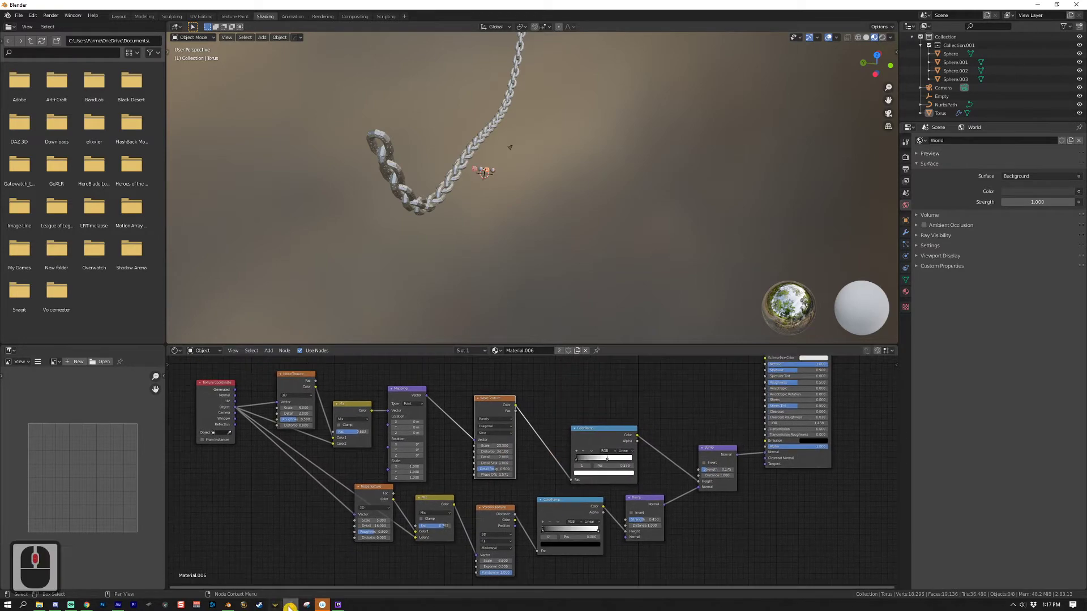
Switch to the Blender window with Chains001.blend and view its chain arrangement in rendered shading.
{"action": "left_click", "coordinate": [229, 607]}
{"action": "mouse_move", "coordinate": [701, 427]}
{"action": "left_mouse_down"}
{"action": "mouse_move", "coordinate": [533, 383]}
{"action": "mouse_move", "coordinate": [500, 359]}
{"action": "mouse_move", "coordinate": [473, 380]}
{"action": "left_mouse_up"}
{"action": "scroll", "coordinate": [540, 368], "scroll_direction": "up", "scroll_amount": 5}
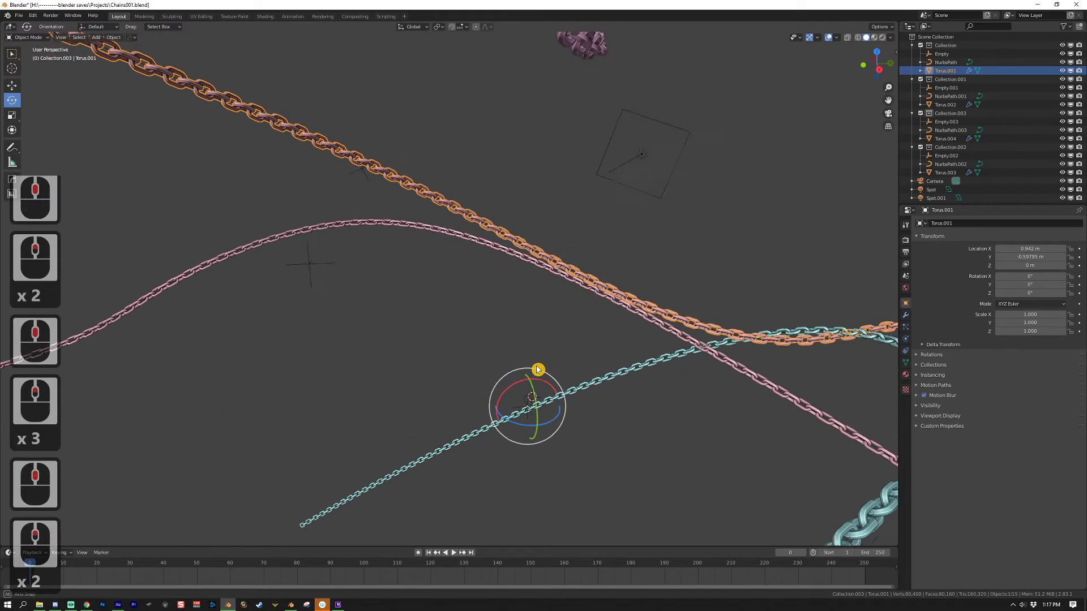
{"action": "scroll", "coordinate": [539, 369], "scroll_direction": "down", "scroll_amount": 3}
{"action": "key", "text": "KP_0"}
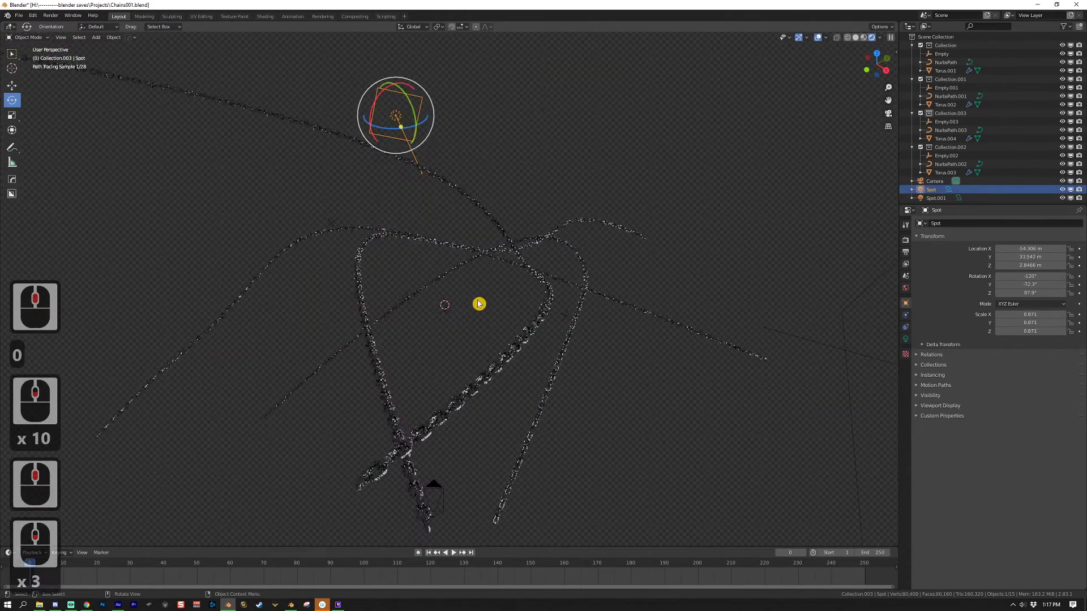
{"action": "scroll", "coordinate": [449, 390], "scroll_direction": "down", "scroll_amount": 2}
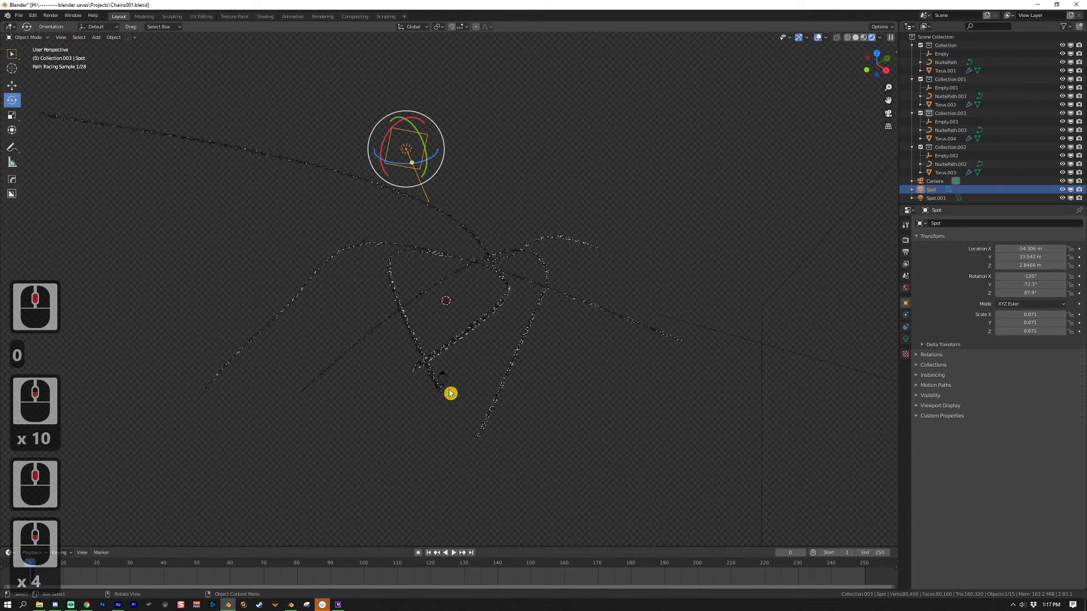
Select the two area lights around the chains and display the light settings of Spot.001.
{"action": "left_click_drag", "start_coordinate": [578, 237], "coordinate": [866, 313]}
{"action": "left_click", "coordinate": [867, 314]}
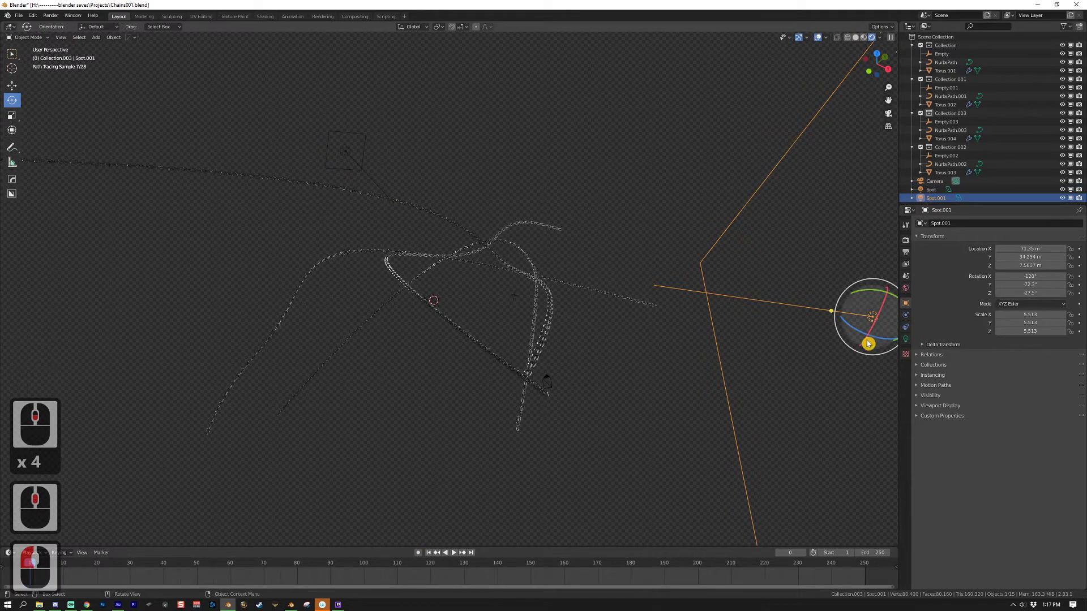
{"action": "left_click", "coordinate": [347, 152]}
{"action": "left_click_drag", "start_coordinate": [436, 170], "coordinate": [667, 182]}
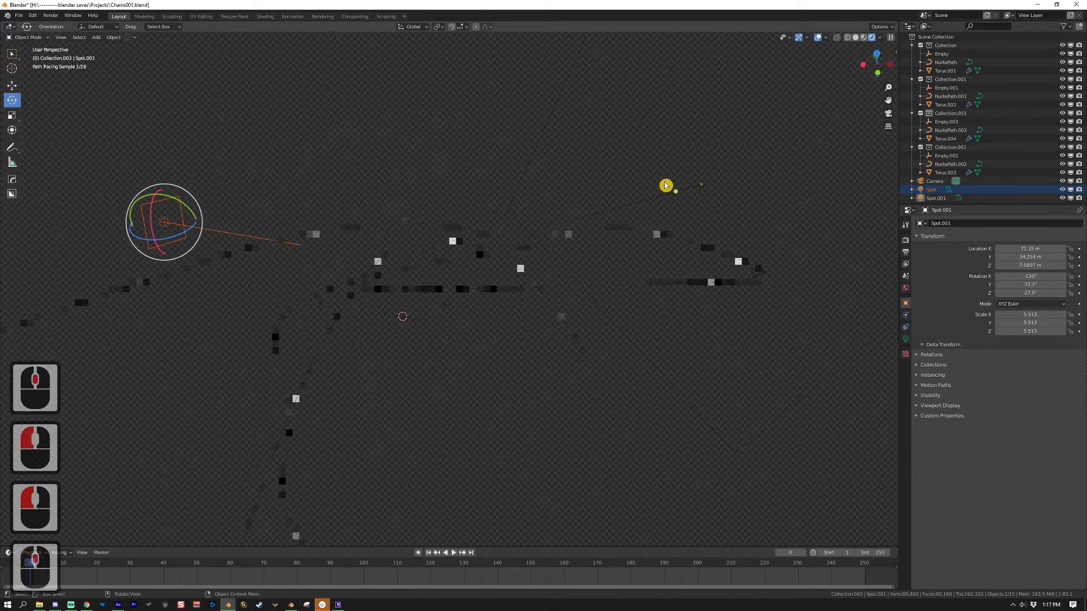
{"action": "left_click", "coordinate": [906, 339]}
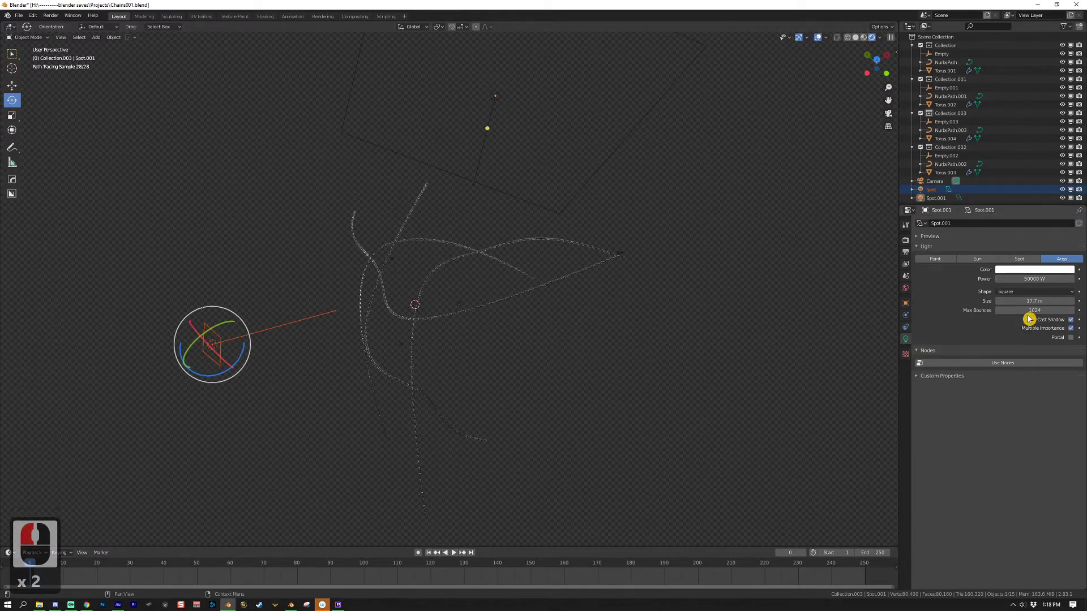
Return to the camera view, select the foreground chain Torus.001, and open the Shading workspace.
{"action": "key", "text": "KP_0"}
{"action": "left_click", "coordinate": [395, 327]}
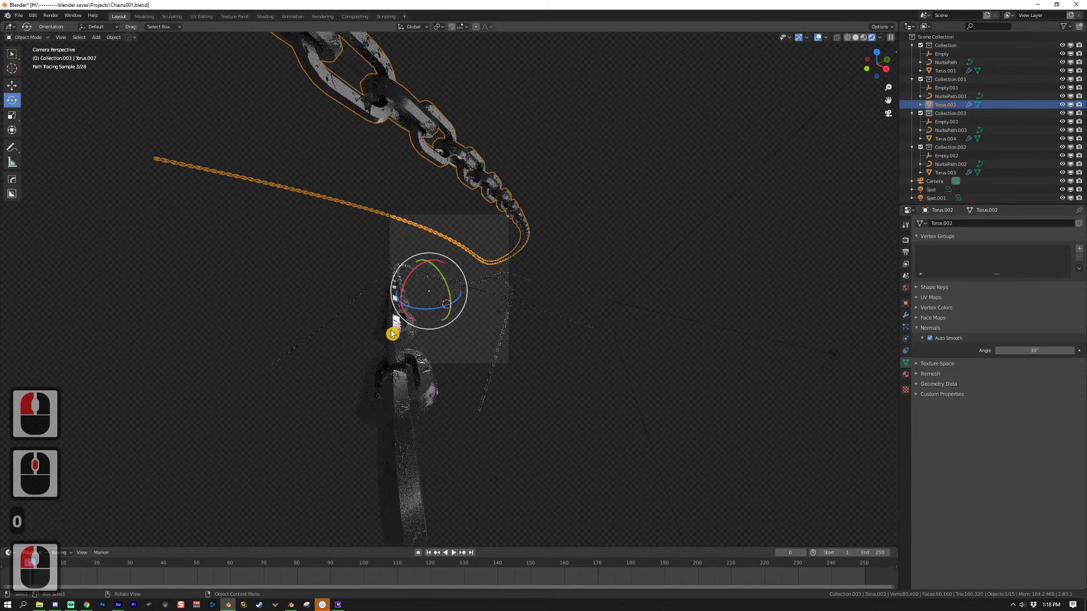
{"action": "scroll", "coordinate": [447, 365], "scroll_direction": "up", "scroll_amount": 1}
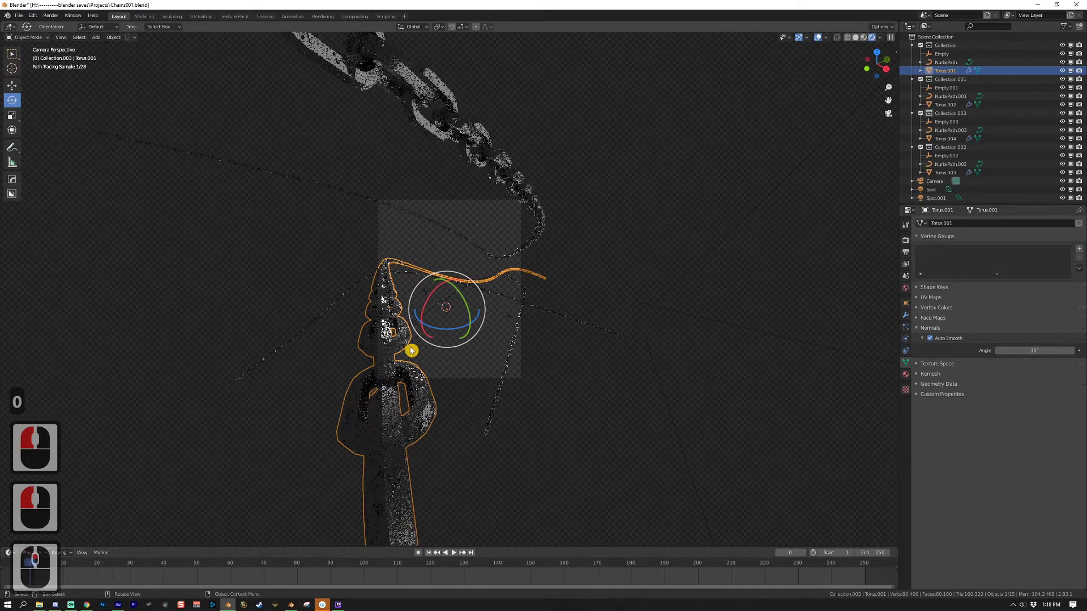
{"action": "left_click", "coordinate": [265, 16]}
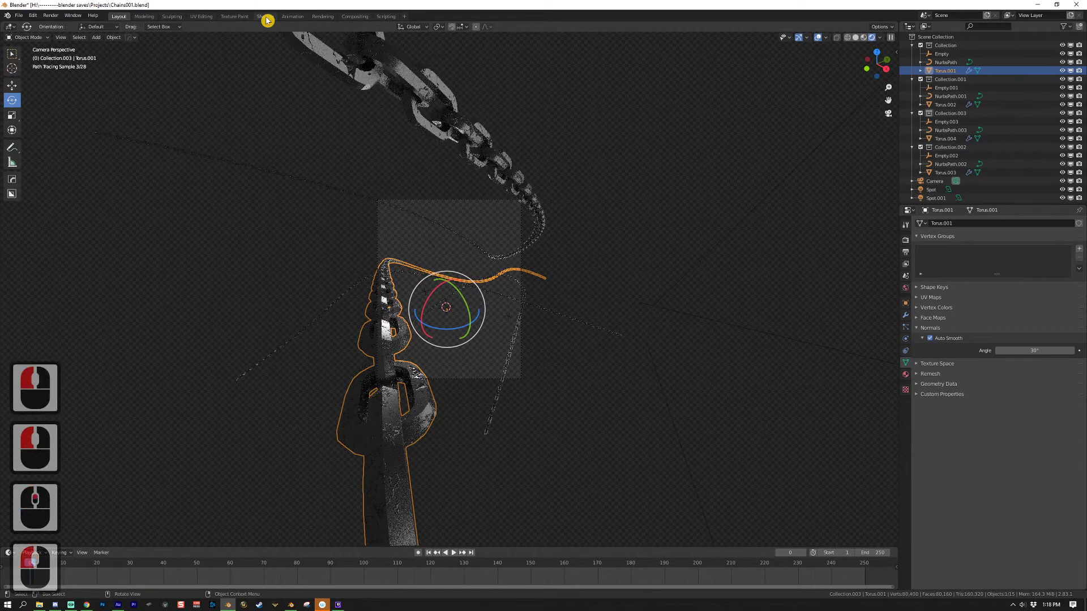
Examine the foreground chain's material nodes, from the Wave Texture through the ColorRamp to the Bump node.
{"action": "left_click_drag", "start_coordinate": [597, 449], "coordinate": [559, 429]}
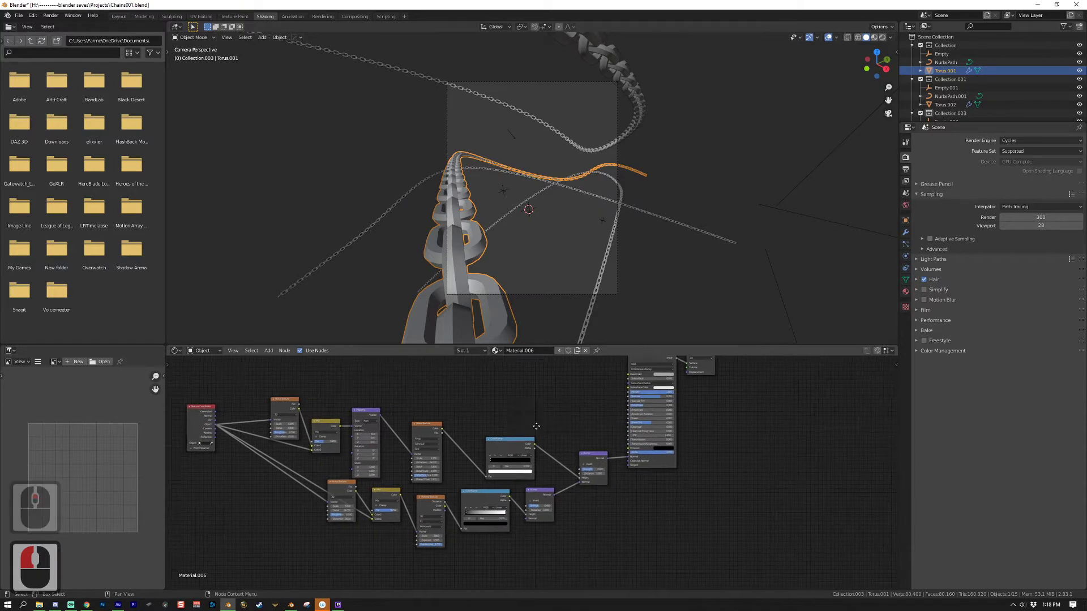
{"action": "left_click", "coordinate": [454, 301]}
{"action": "scroll", "coordinate": [549, 515], "scroll_direction": "up", "scroll_amount": 13}
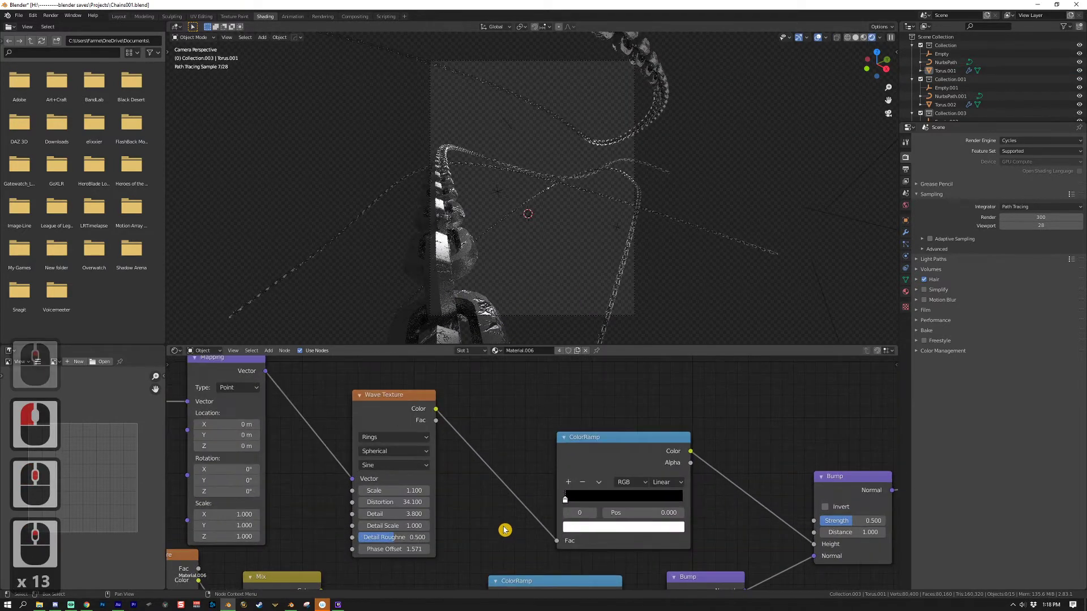
{"action": "scroll", "coordinate": [546, 465], "scroll_direction": "down", "scroll_amount": 6}
{"action": "scroll", "coordinate": [546, 465], "scroll_direction": "right", "scroll_amount": 4}
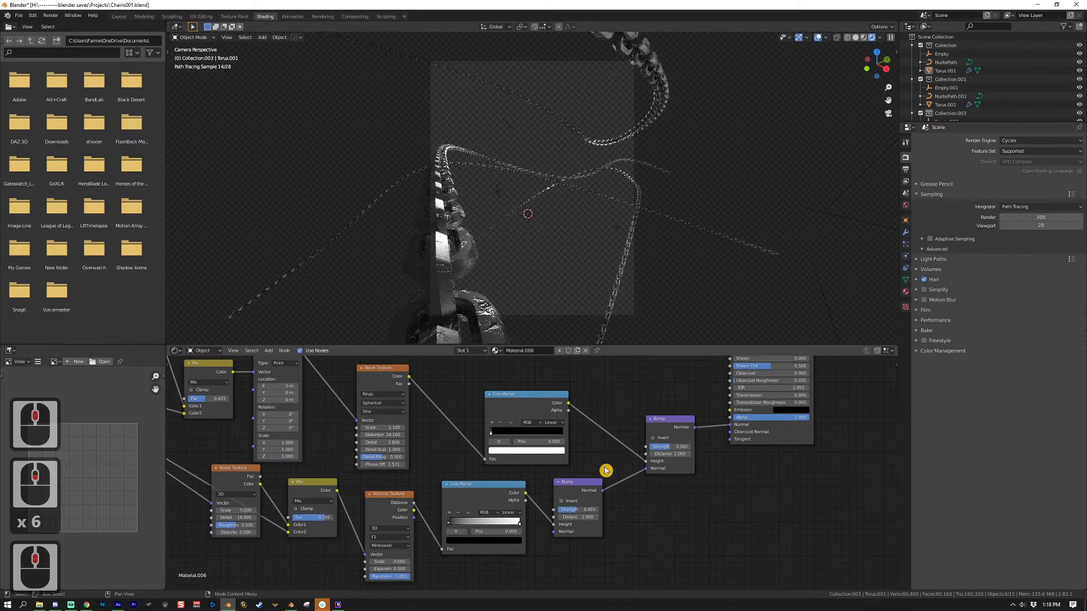
{"action": "scroll", "coordinate": [578, 455], "scroll_direction": "right", "scroll_amount": 2}
{"action": "scroll", "coordinate": [578, 454], "scroll_direction": "up", "scroll_amount": 2}
{"action": "scroll", "coordinate": [650, 543], "scroll_direction": "left", "scroll_amount": 2}
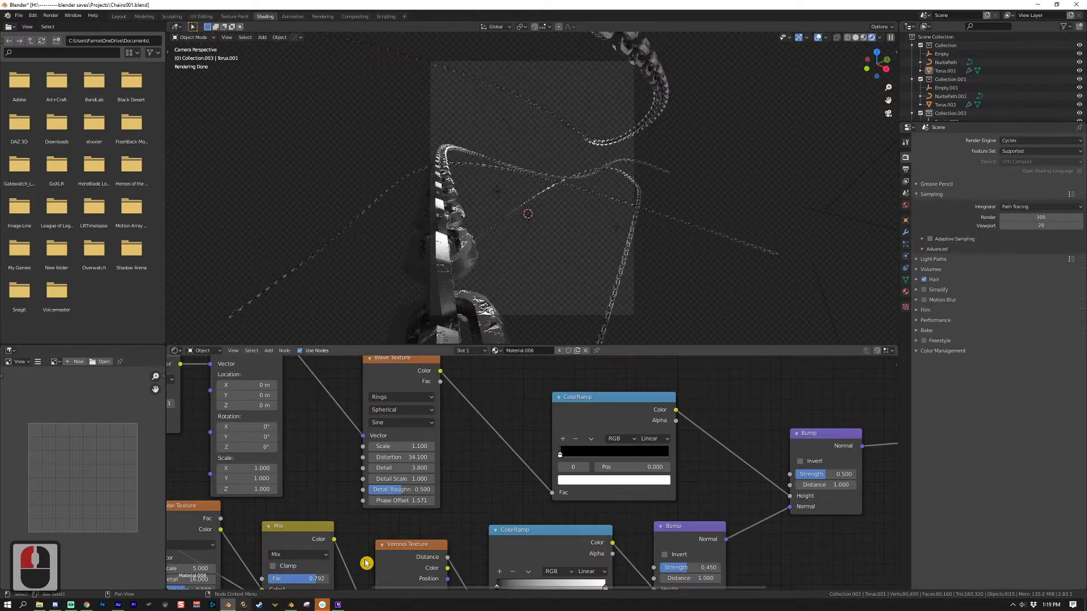
Check the upper ColorRamp's stops and the Wave Texture settings against the rendered chain.
{"action": "left_click", "coordinate": [550, 457]}
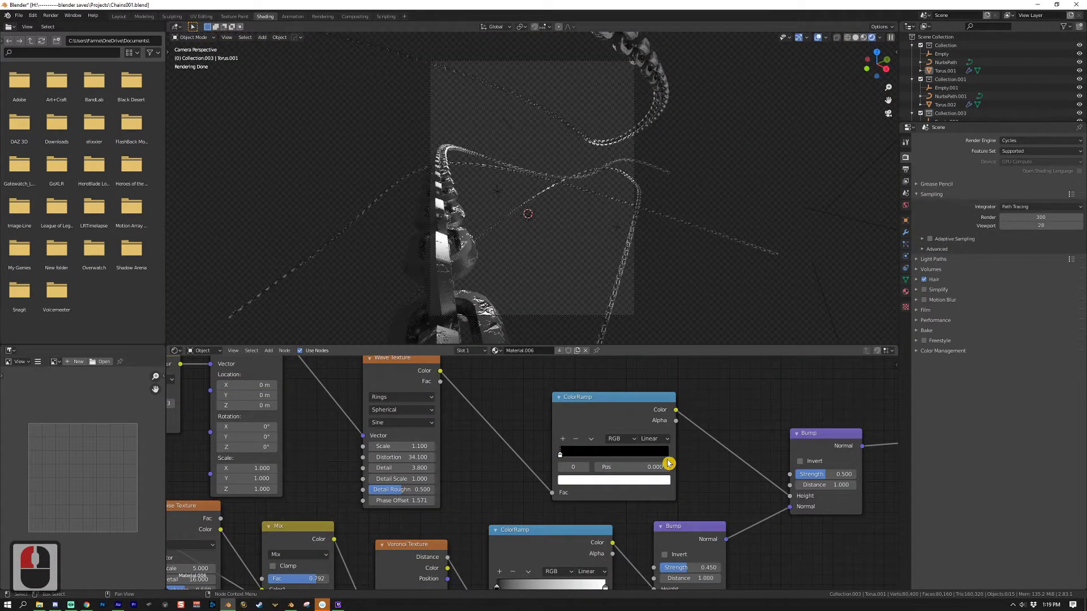
{"action": "mouse_move", "coordinate": [561, 460]}
{"action": "left_mouse_down"}
{"action": "mouse_move", "coordinate": [543, 458]}
{"action": "mouse_move", "coordinate": [563, 451]}
{"action": "left_mouse_up"}
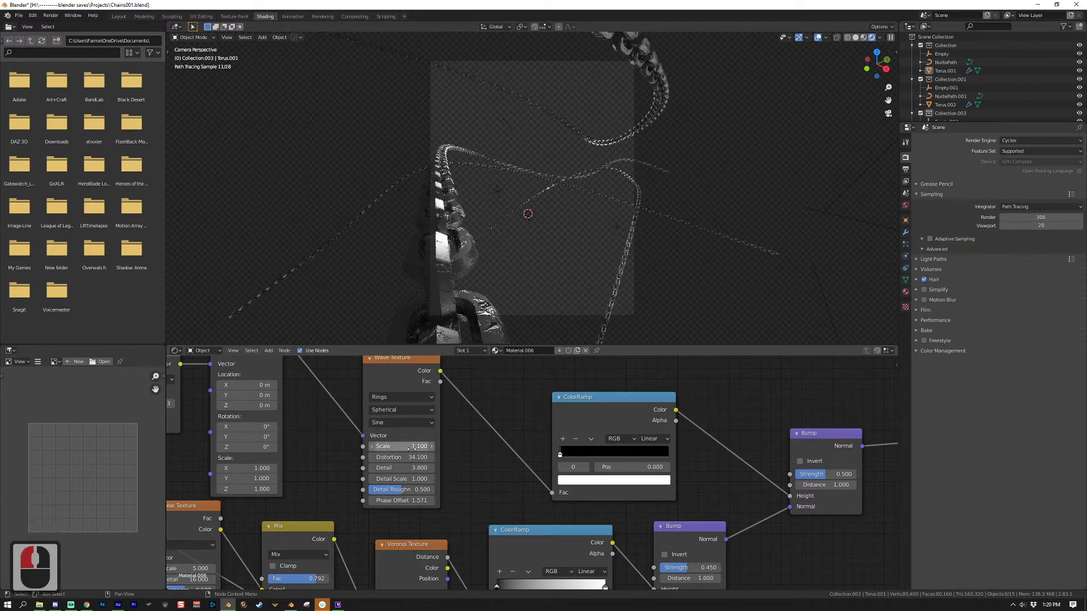
{"action": "scroll", "coordinate": [416, 448], "scroll_direction": "up", "scroll_amount": 2}
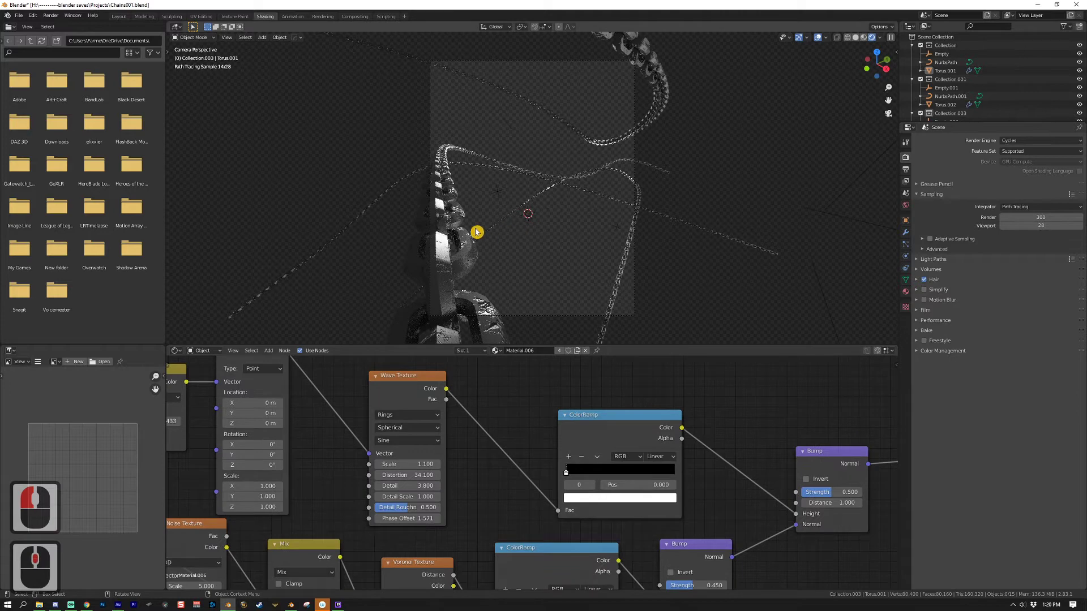
{"action": "scroll", "coordinate": [307, 475], "scroll_direction": "down", "scroll_amount": 2}
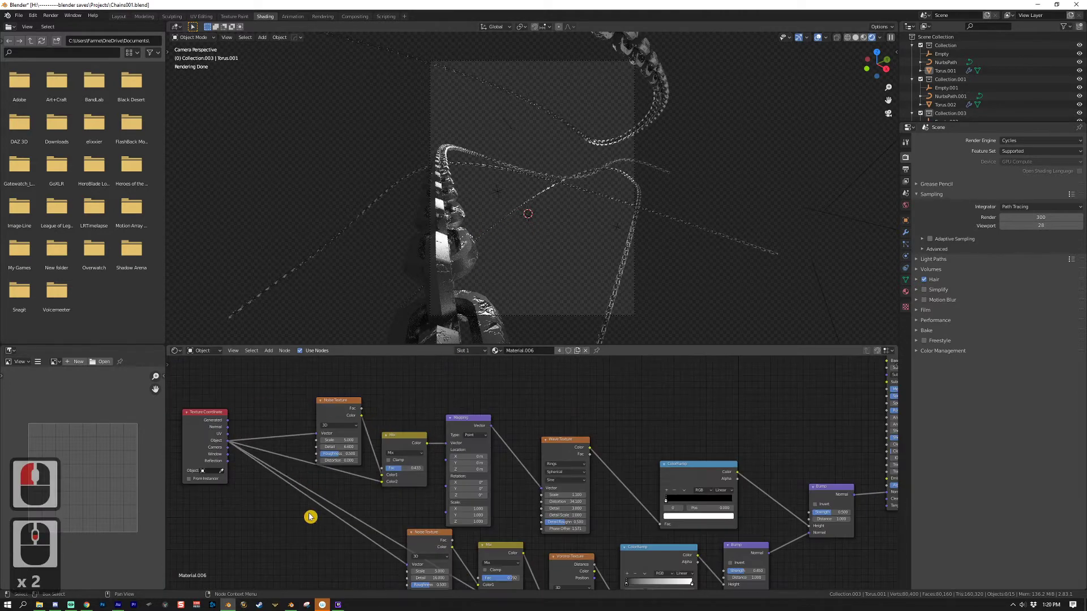
Review the complete node network from Texture Coordinate to Principled BSDF, and display the scene's output properties.
{"action": "scroll", "coordinate": [791, 529], "scroll_direction": "down", "scroll_amount": 3}
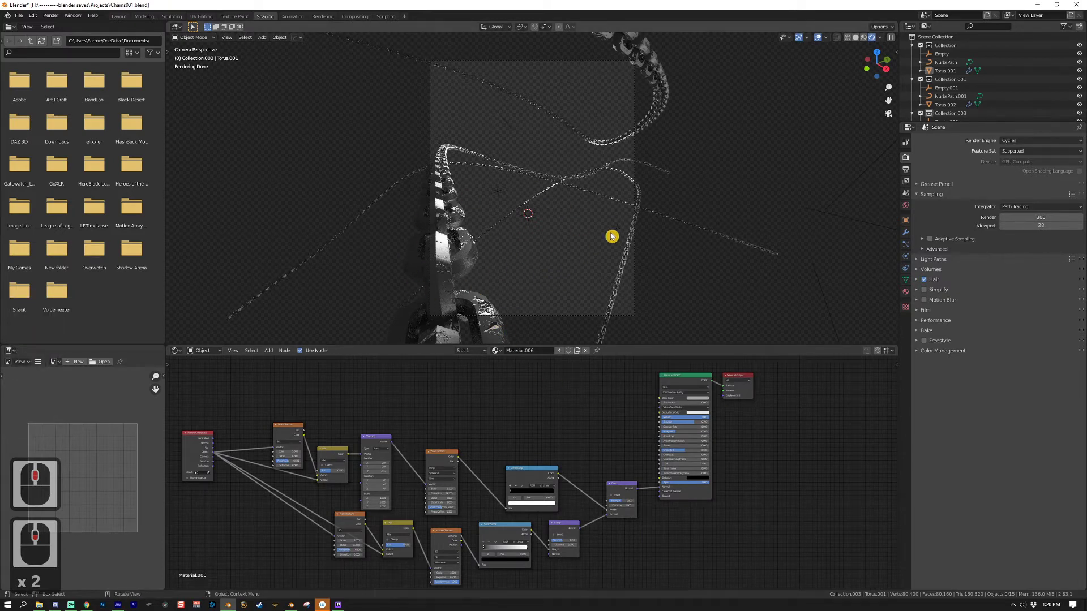
{"action": "scroll", "coordinate": [526, 439], "scroll_direction": "down", "scroll_amount": 2}
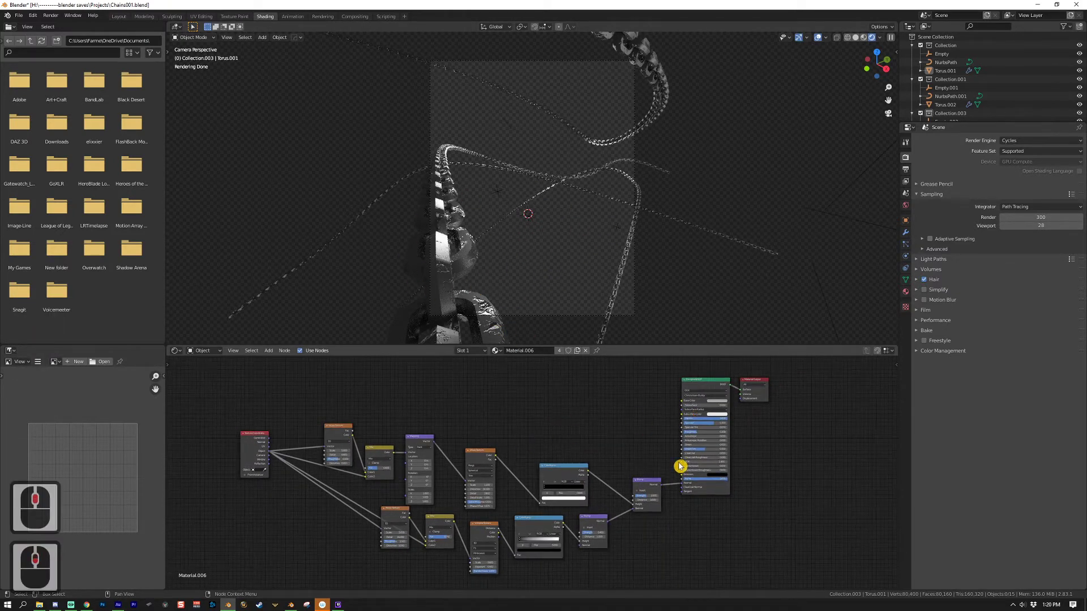
{"action": "scroll", "coordinate": [569, 535], "scroll_direction": "up", "scroll_amount": 5}
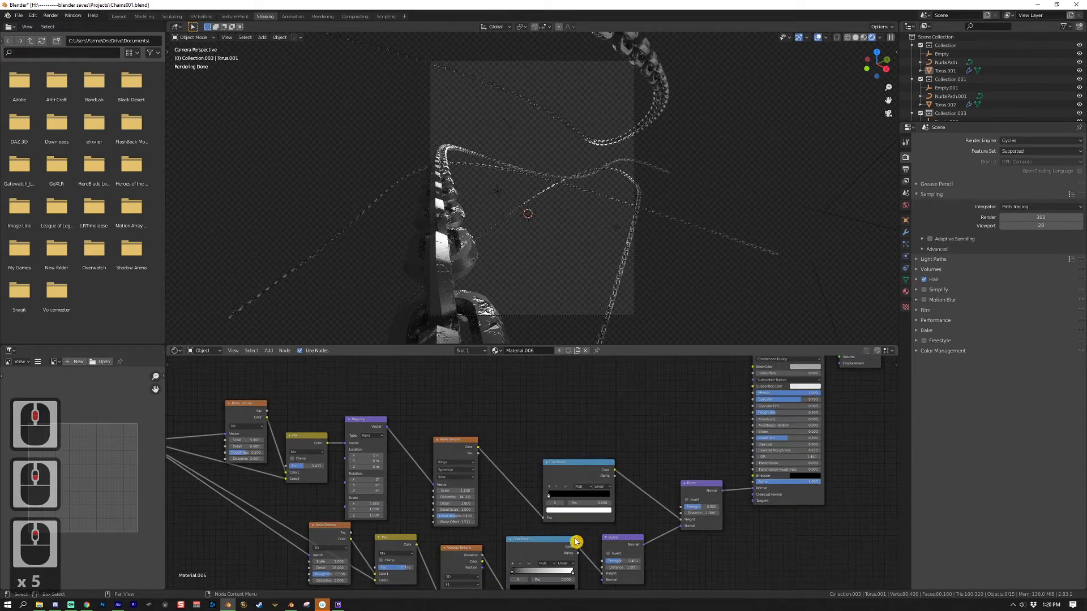
{"action": "middle_click", "coordinate": [647, 551]}
{"action": "left_click_drag", "start_coordinate": [241, 468], "coordinate": [300, 473]}
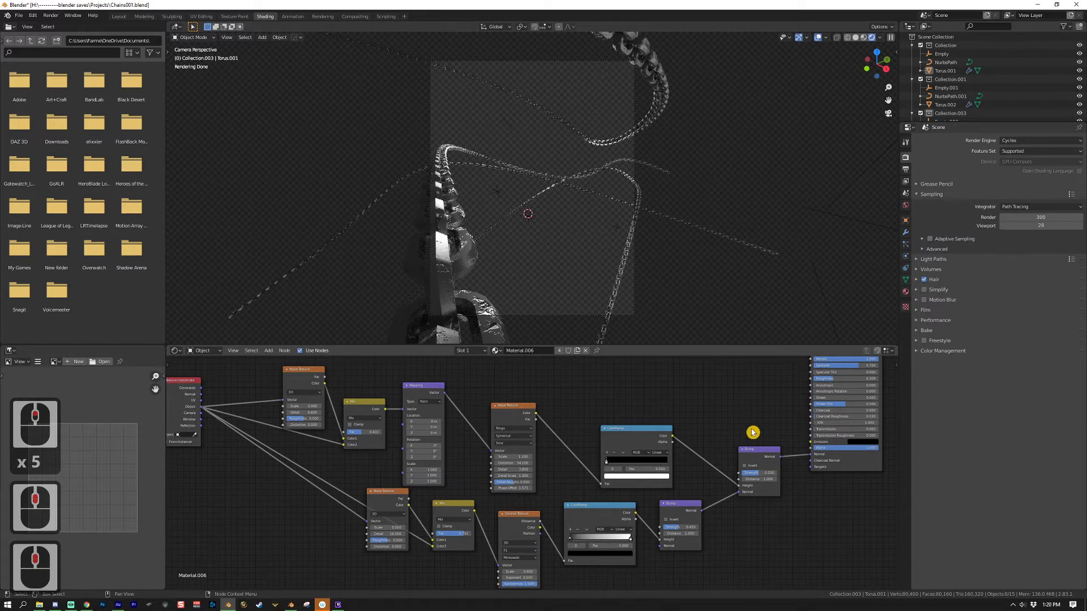
{"action": "left_click_drag", "start_coordinate": [751, 435], "coordinate": [742, 426]}
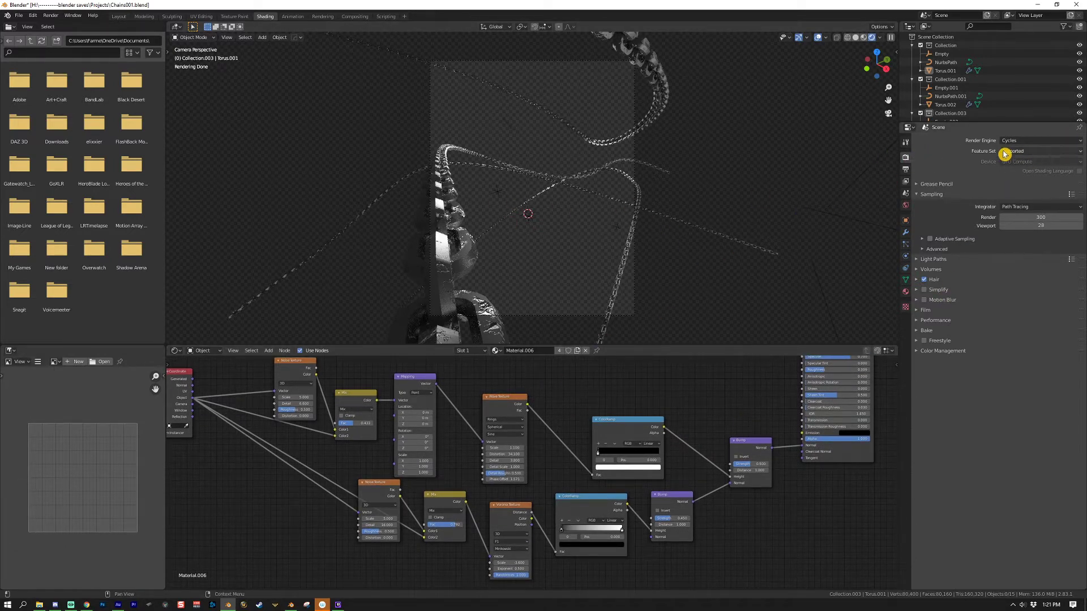
{"action": "left_click", "coordinate": [905, 169]}
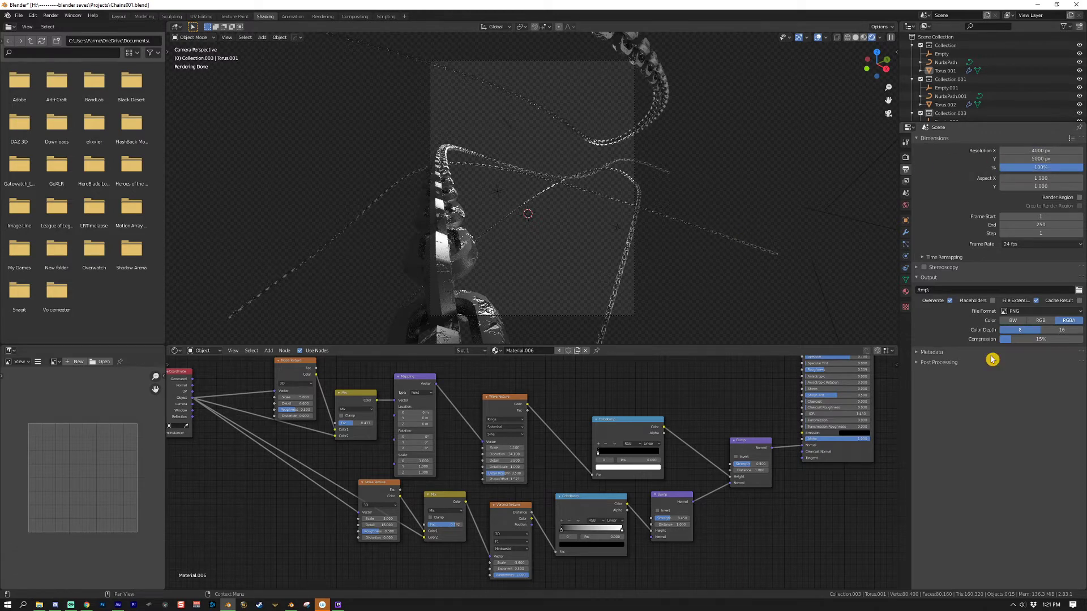
Set the PNG output compression to 100%.
{"action": "left_click_drag", "start_coordinate": [1003, 339], "coordinate": [965, 350]}
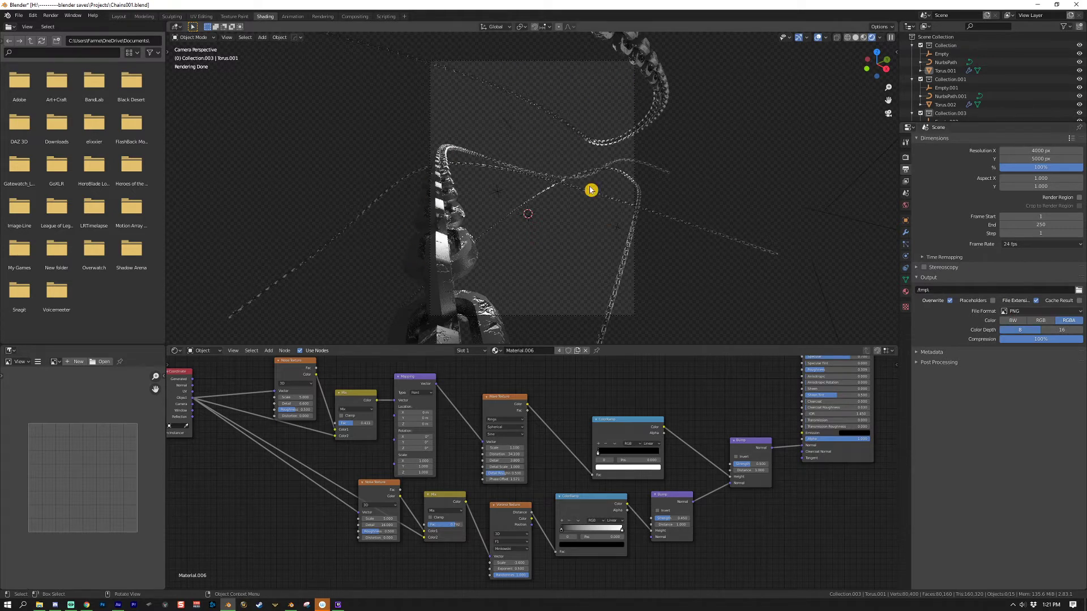
{"action": "left_click", "coordinate": [906, 233]}
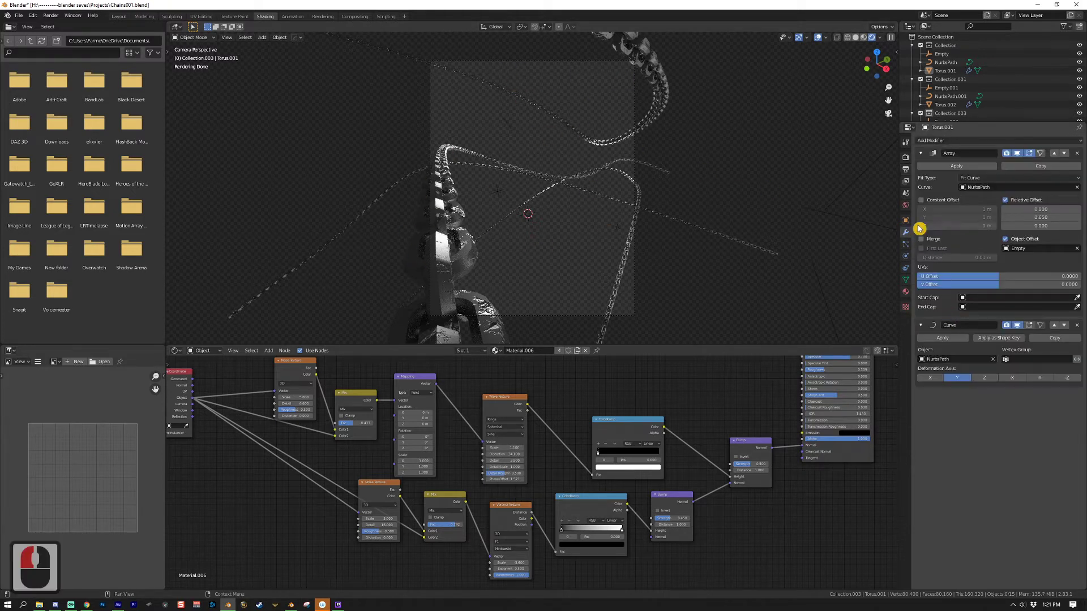
{"action": "left_click", "coordinate": [906, 170]}
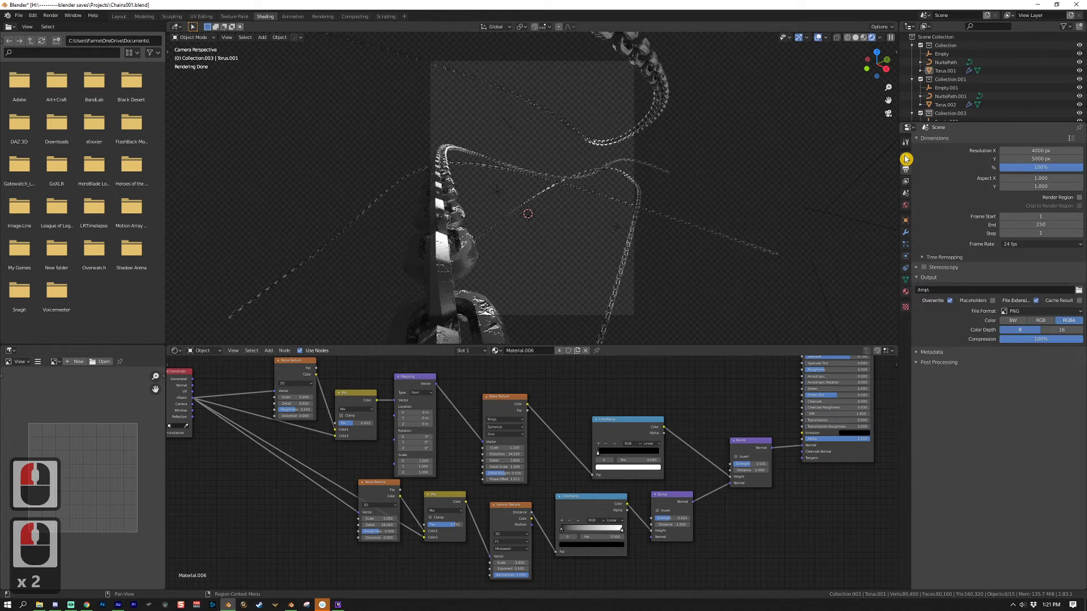
Compare the camera view with the render's Film Transparent option turned off and back on, and return to the output settings.
{"action": "left_click", "coordinate": [906, 158]}
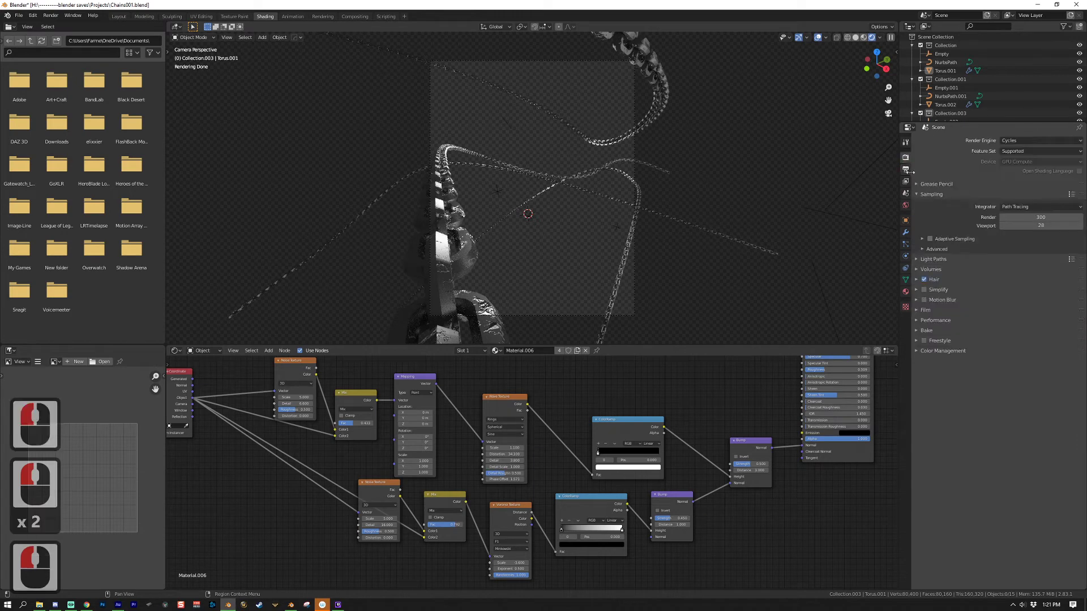
{"action": "left_click", "coordinate": [918, 316]}
{"action": "left_click", "coordinate": [940, 371]}
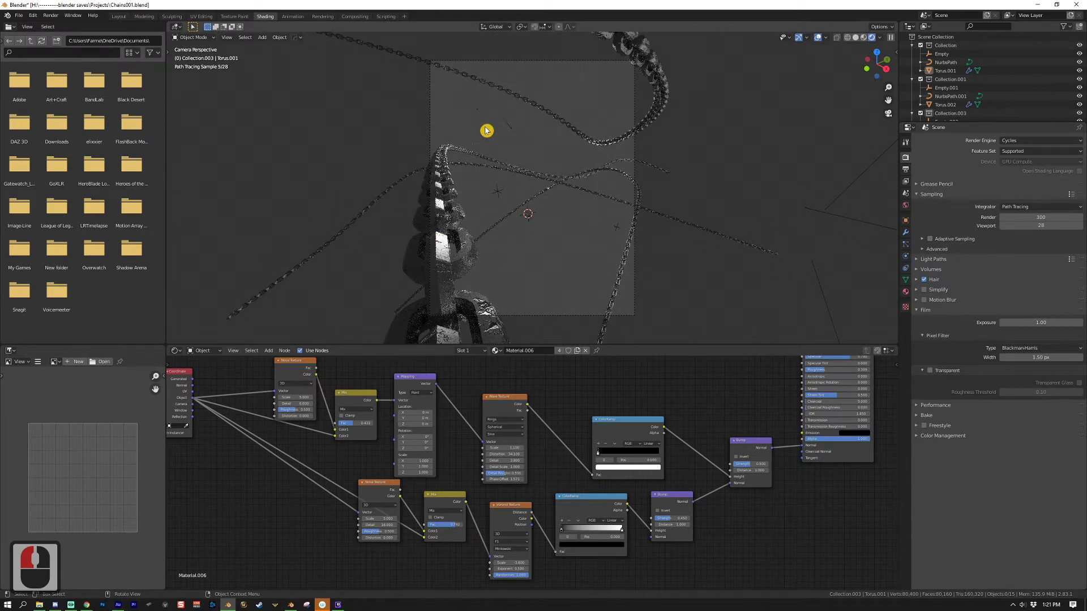
{"action": "left_click", "coordinate": [929, 371]}
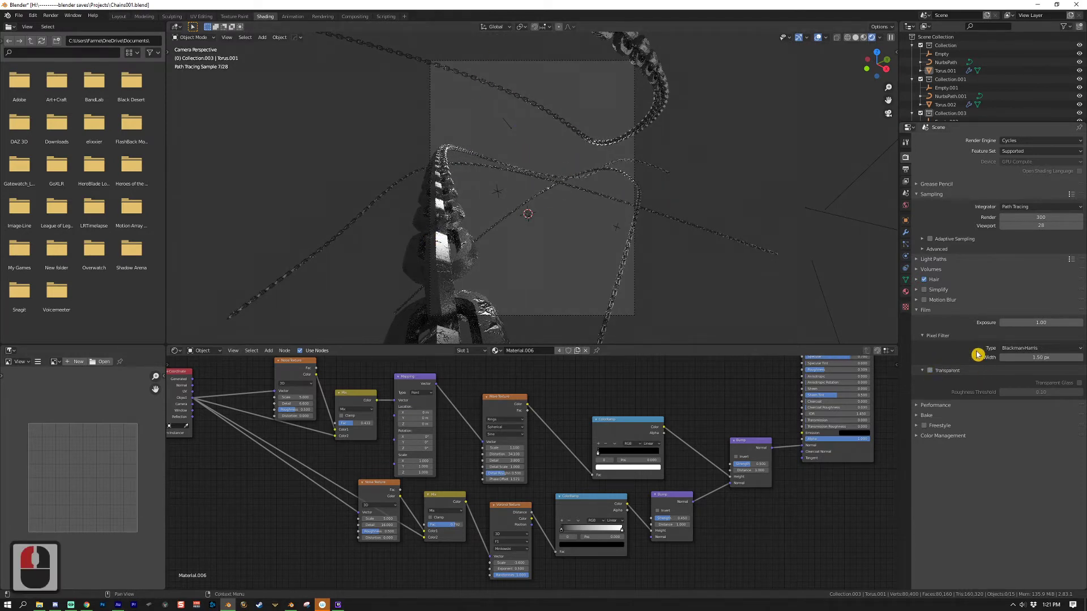
{"action": "left_click", "coordinate": [905, 170]}
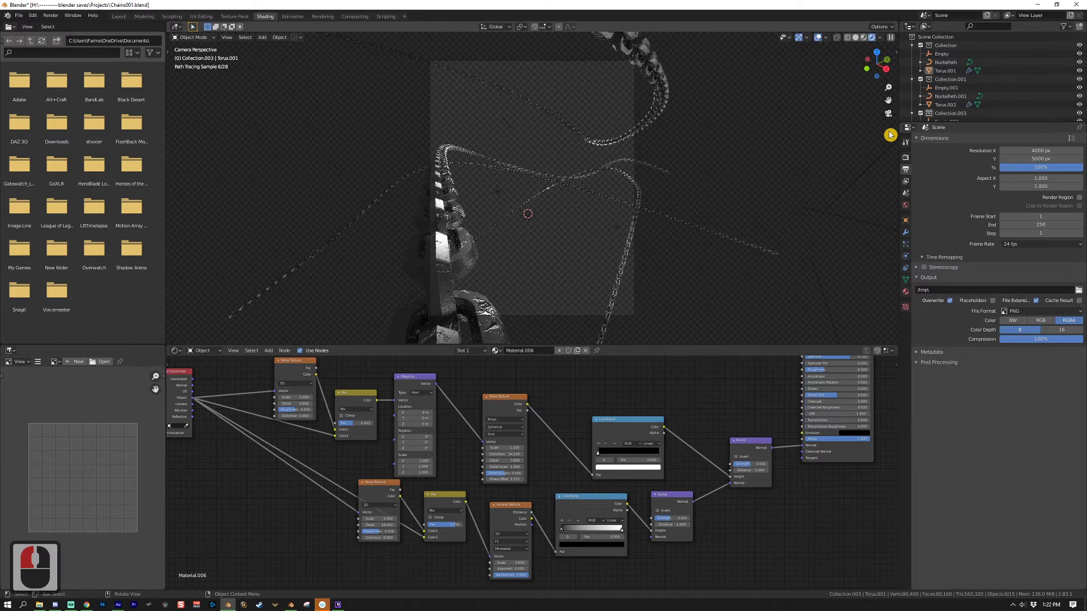
Display the view layer passes and render the chain scene as a still image.
{"action": "key", "text": "ctrl+Tab"}
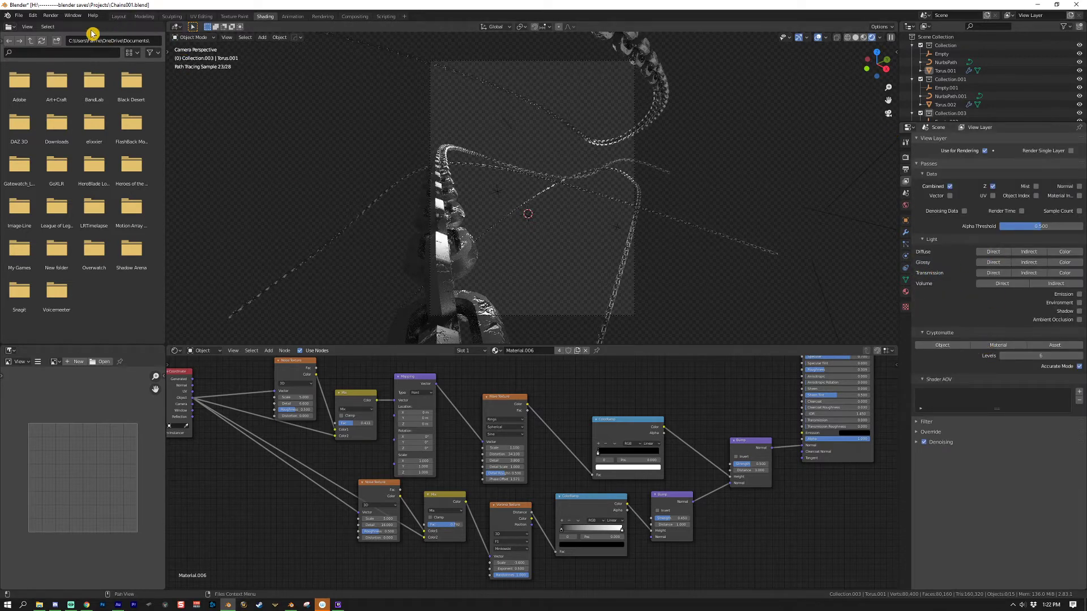
{"action": "left_click", "coordinate": [50, 16]}
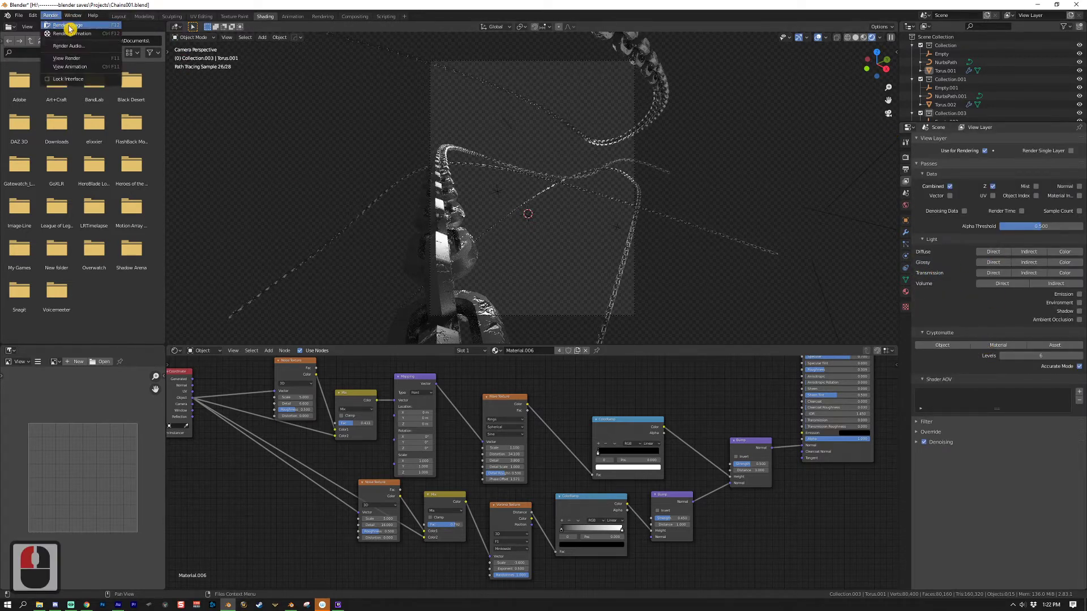
{"action": "left_click", "coordinate": [69, 26]}
{"action": "scroll", "coordinate": [80, 14], "scroll_direction": "down", "scroll_amount": 3}
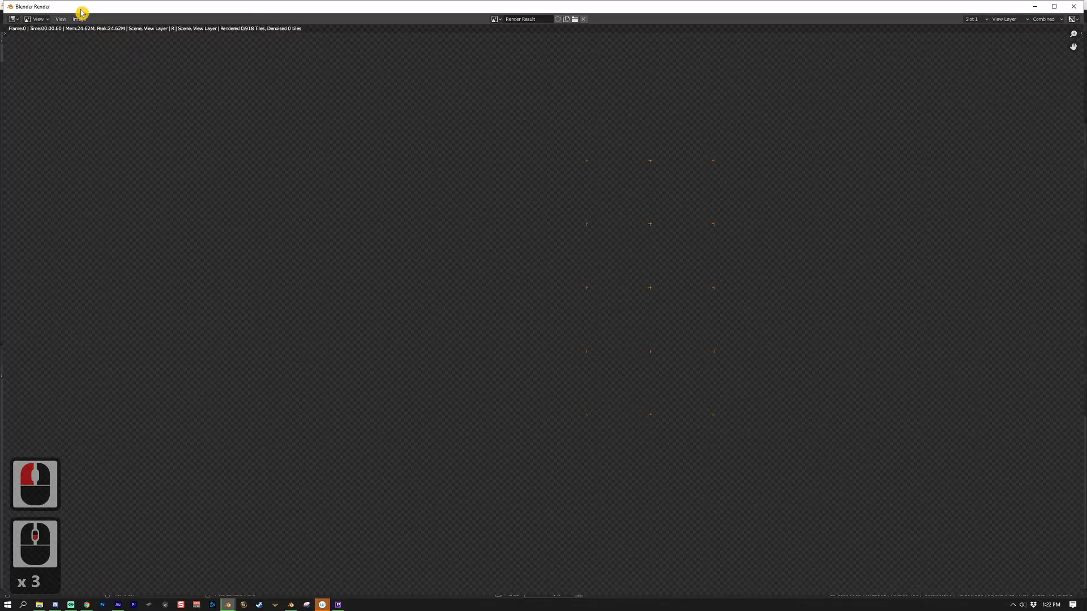
{"action": "left_click", "coordinate": [79, 18]}
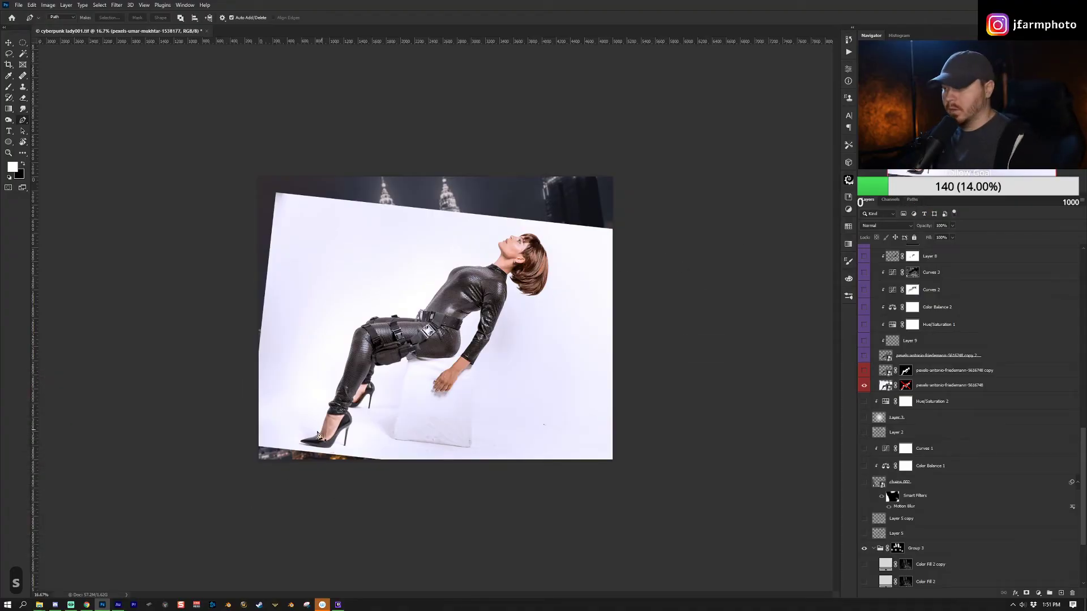
In Photoshop, trace a rough Pen path around the woman from her front shoe over her head, try Make Selection, and discard the path.
{"action": "left_click", "coordinate": [302, 442]}
{"action": "left_click", "coordinate": [319, 431]}
{"action": "left_click", "coordinate": [340, 390]}
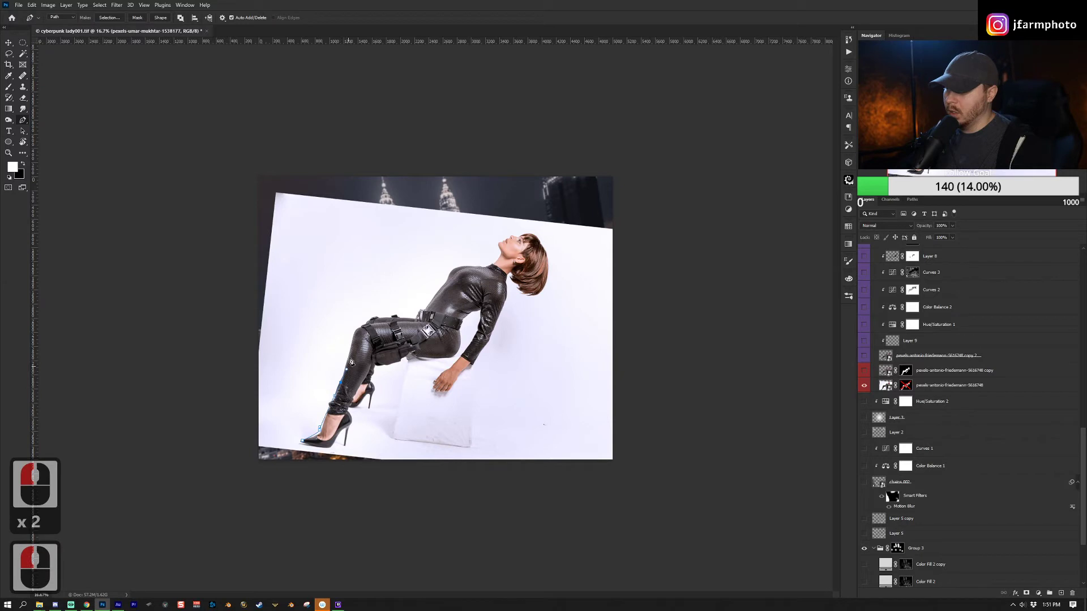
{"action": "left_click_drag", "start_coordinate": [367, 320], "coordinate": [379, 313]}
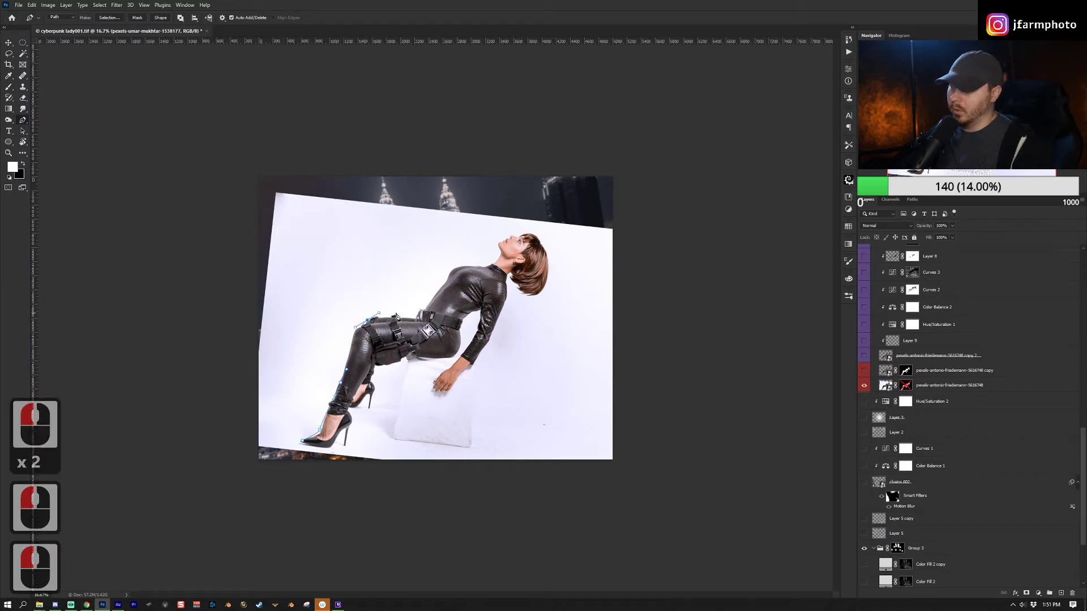
{"action": "left_click_drag", "start_coordinate": [495, 239], "coordinate": [570, 242]}
{"action": "left_click_drag", "start_coordinate": [590, 283], "coordinate": [580, 327]}
{"action": "left_click_drag", "start_coordinate": [377, 439], "coordinate": [363, 451]}
{"action": "right_click", "coordinate": [527, 327]}
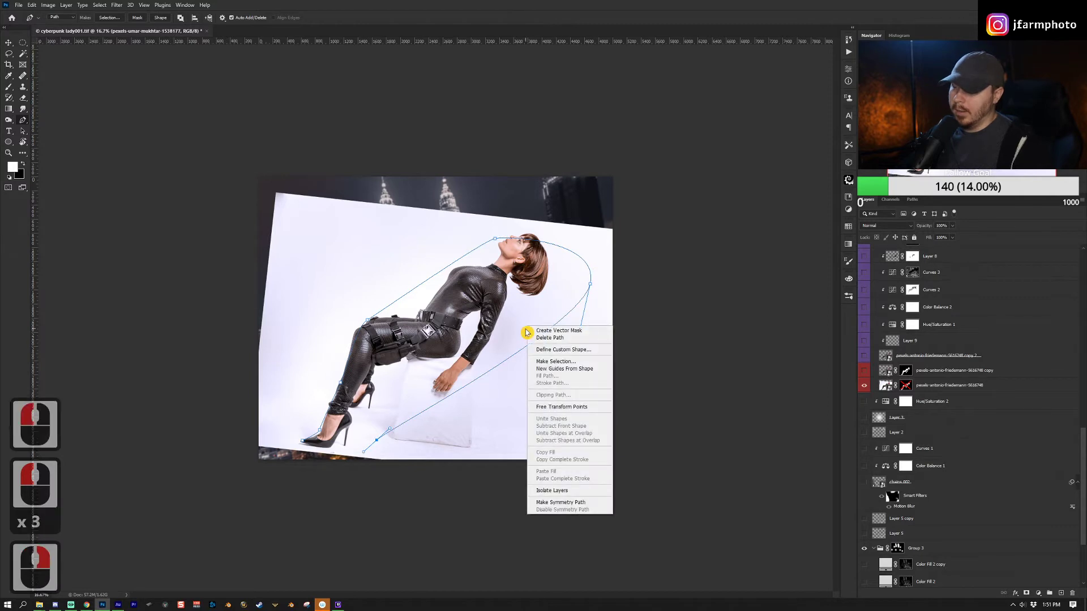
{"action": "left_click", "coordinate": [572, 362]}
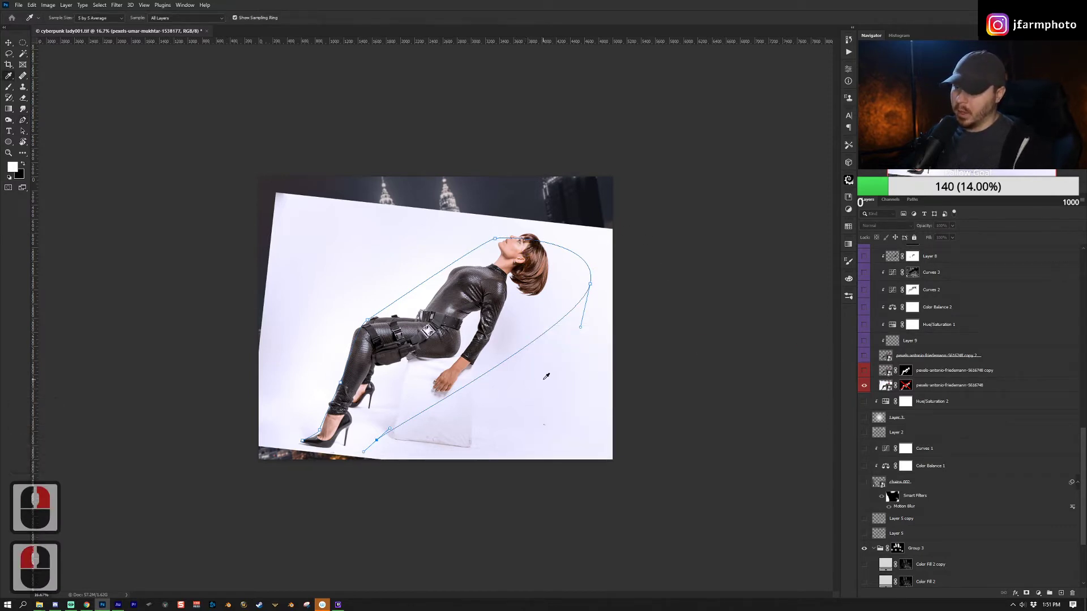
{"action": "left_click", "coordinate": [523, 172]}
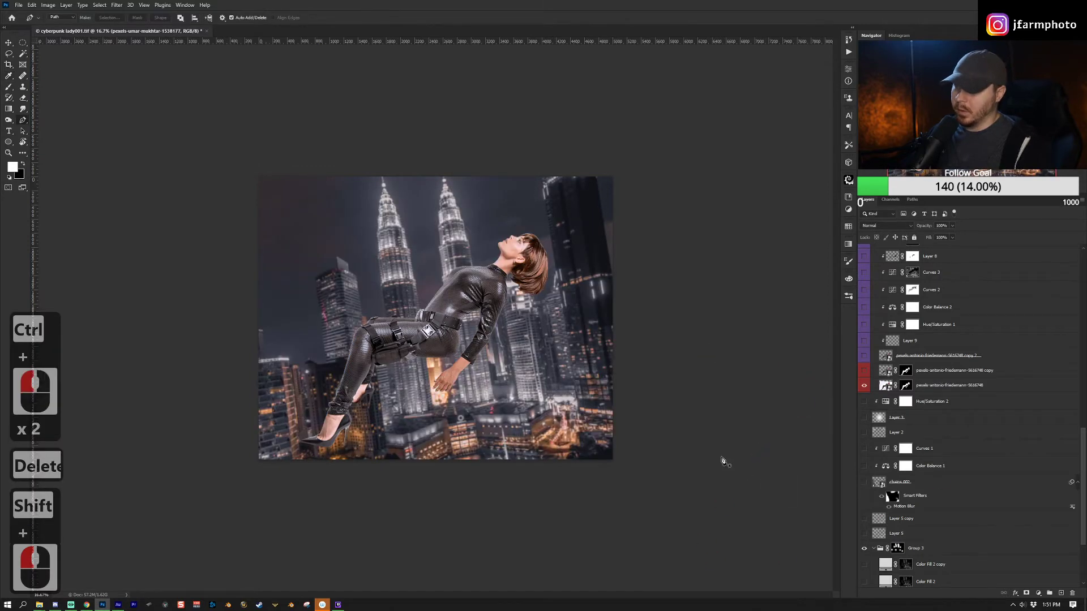
Compare the woman's cutout against the city by toggling her original layer's visibility and its mask off and on.
{"action": "left_click", "coordinate": [864, 386]}
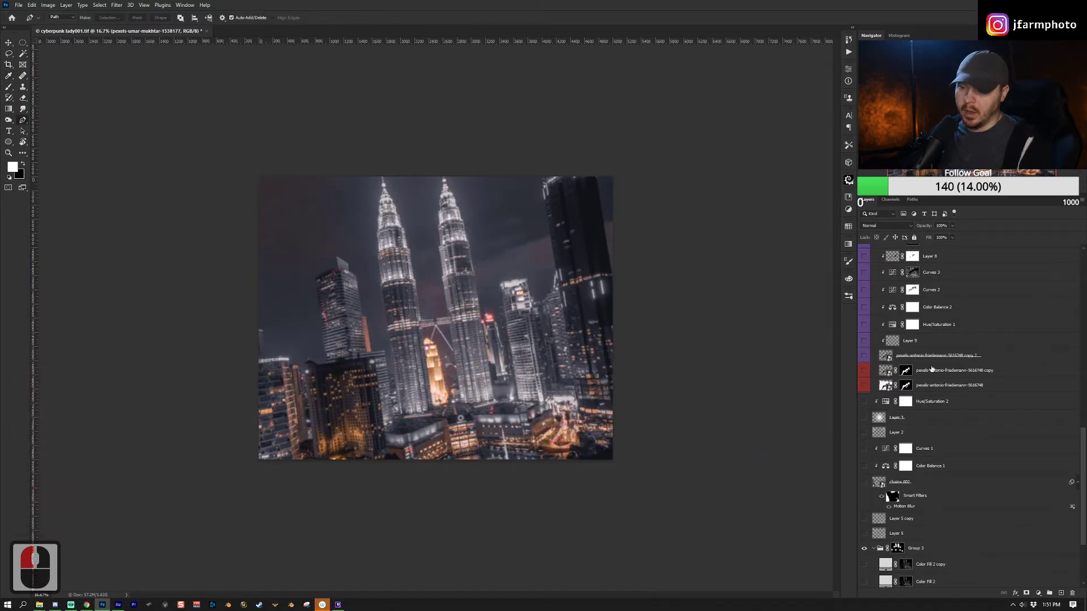
{"action": "left_click", "coordinate": [864, 386]}
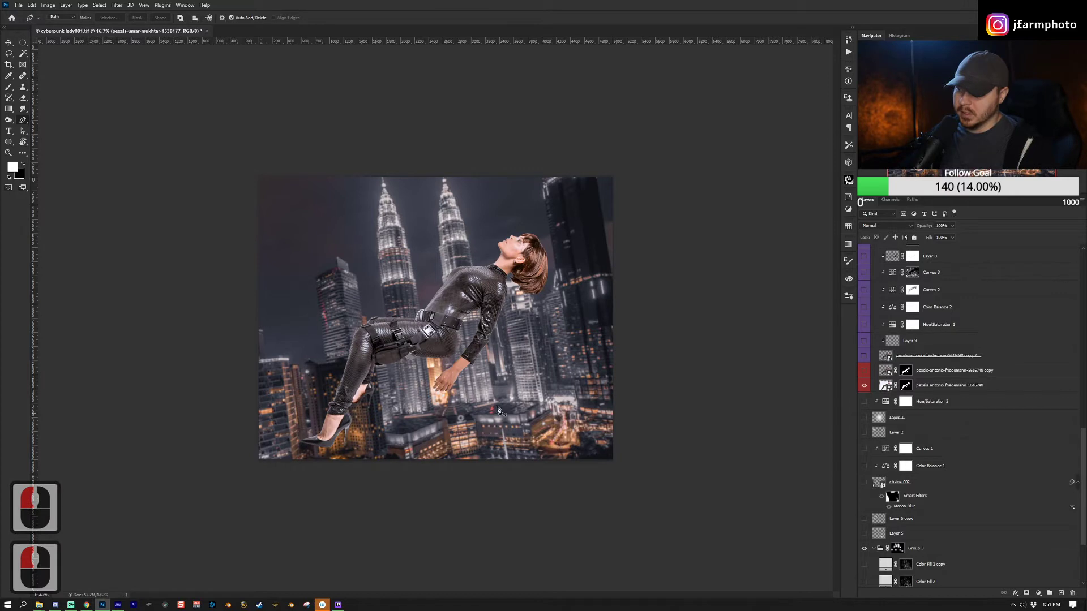
{"action": "left_click", "coordinate": [905, 385], "text": "shift"}
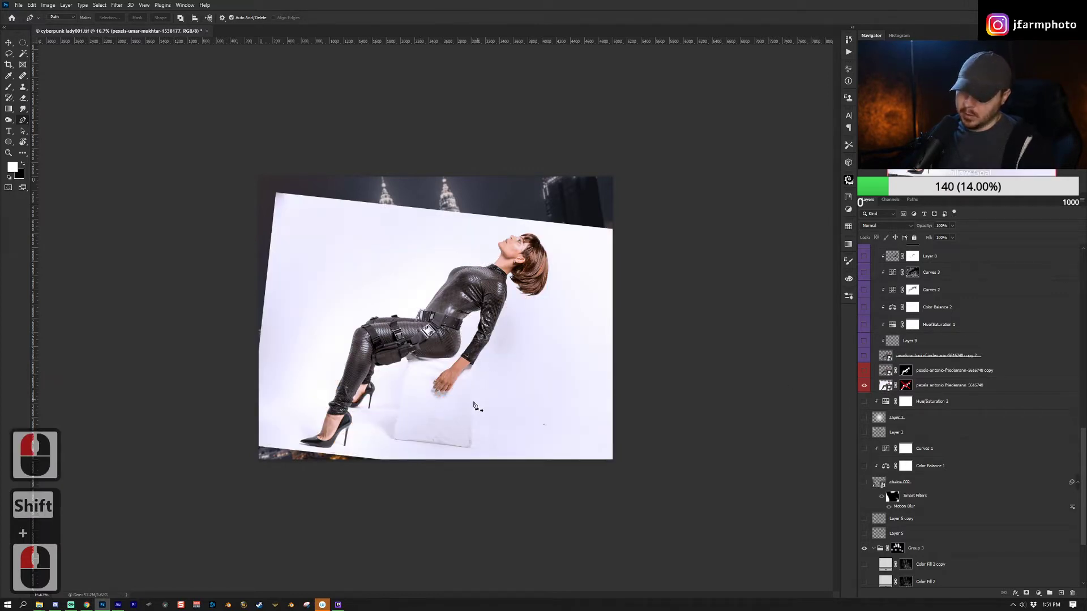
{"action": "left_click", "coordinate": [906, 385], "text": "shift"}
Show the woman's copy 2 layer in place of the original and open it in the Liquify filter.
{"action": "left_click", "coordinate": [863, 386]}
{"action": "left_click", "coordinate": [863, 355]}
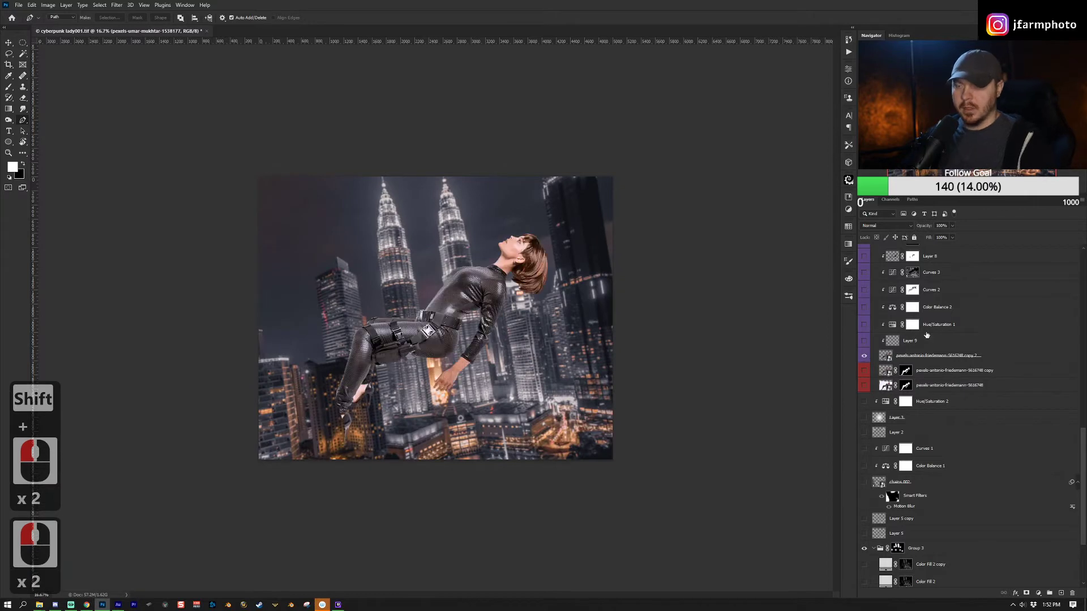
{"action": "left_click", "coordinate": [936, 359]}
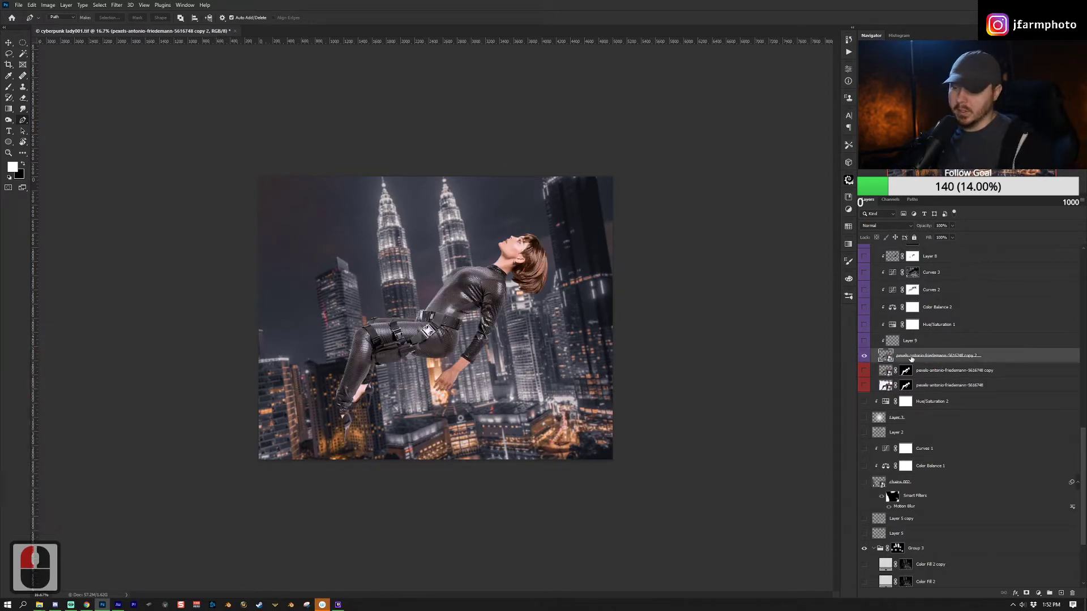
{"action": "left_click", "coordinate": [934, 370]}
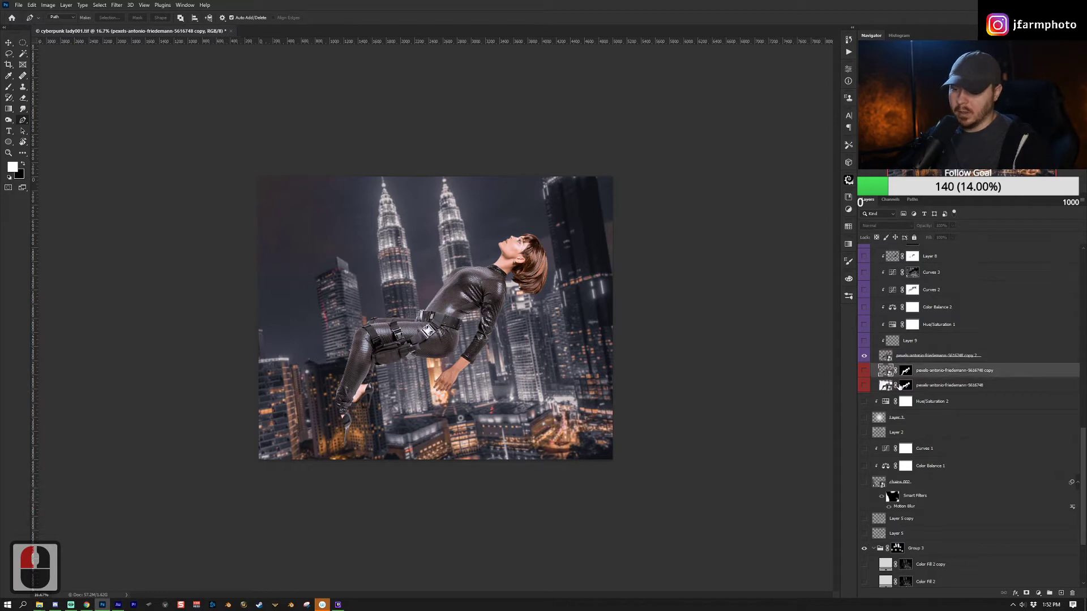
{"action": "left_click", "coordinate": [923, 354]}
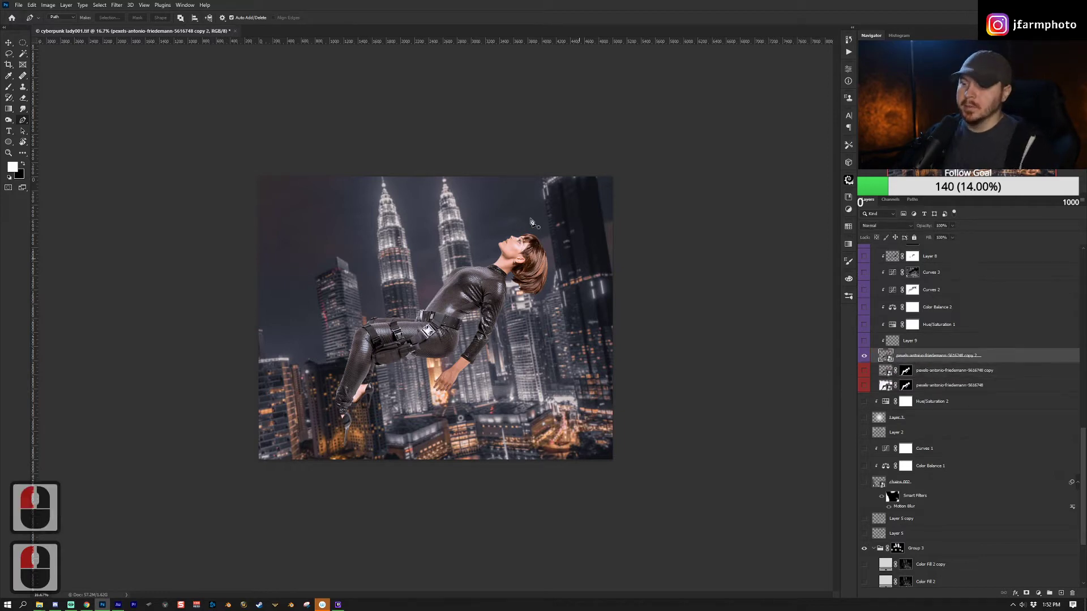
{"action": "left_click", "coordinate": [119, 5]}
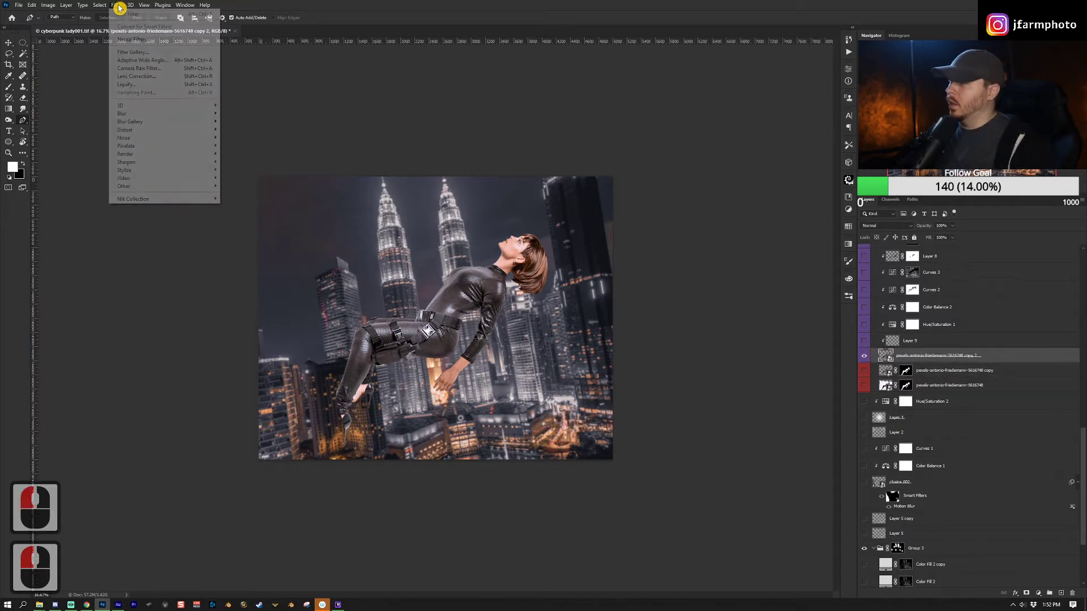
{"action": "left_click", "coordinate": [161, 86]}
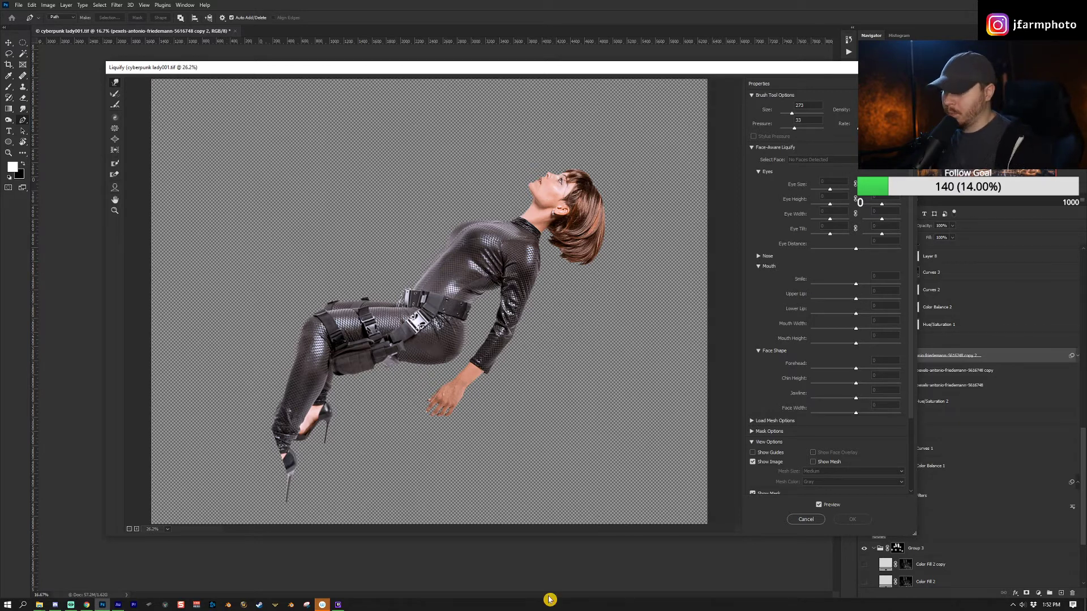
Show the chains 002 layer and turn off its smart filters so the Motion Blur is not applied.
{"action": "scroll", "coordinate": [974, 498], "scroll_direction": "down", "scroll_amount": 11}
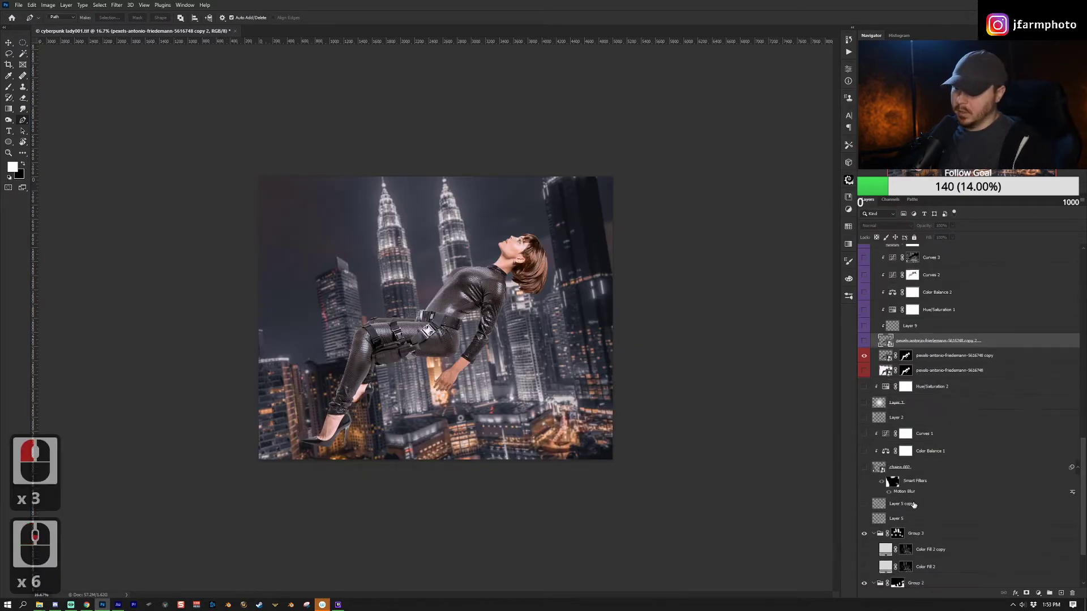
{"action": "scroll", "coordinate": [973, 489], "scroll_direction": "up", "scroll_amount": 3}
{"action": "scroll", "coordinate": [973, 489], "scroll_direction": "up", "scroll_amount": 2}
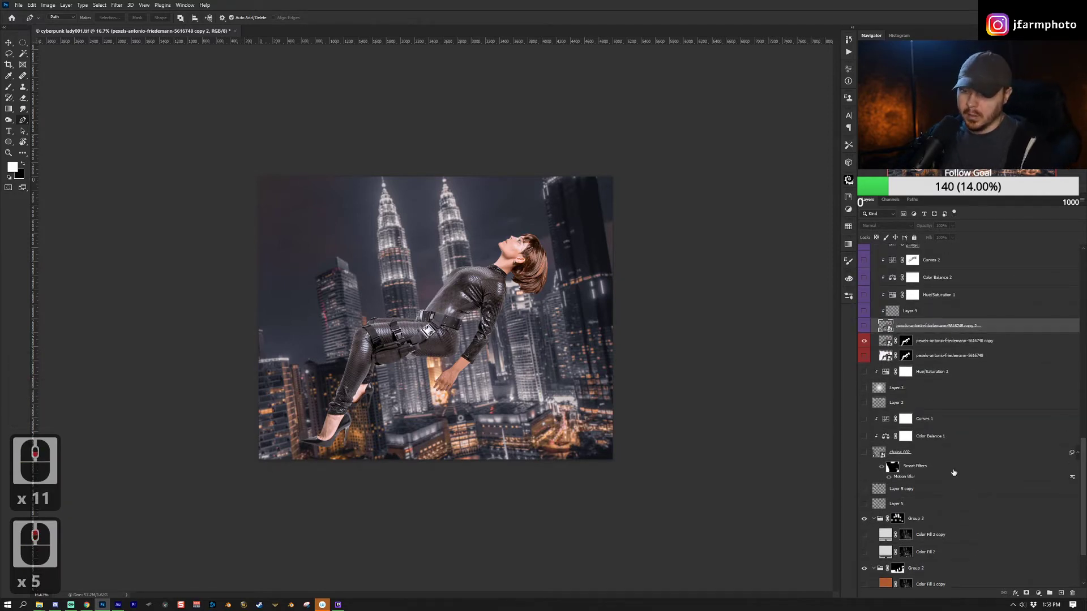
{"action": "left_click", "coordinate": [864, 452]}
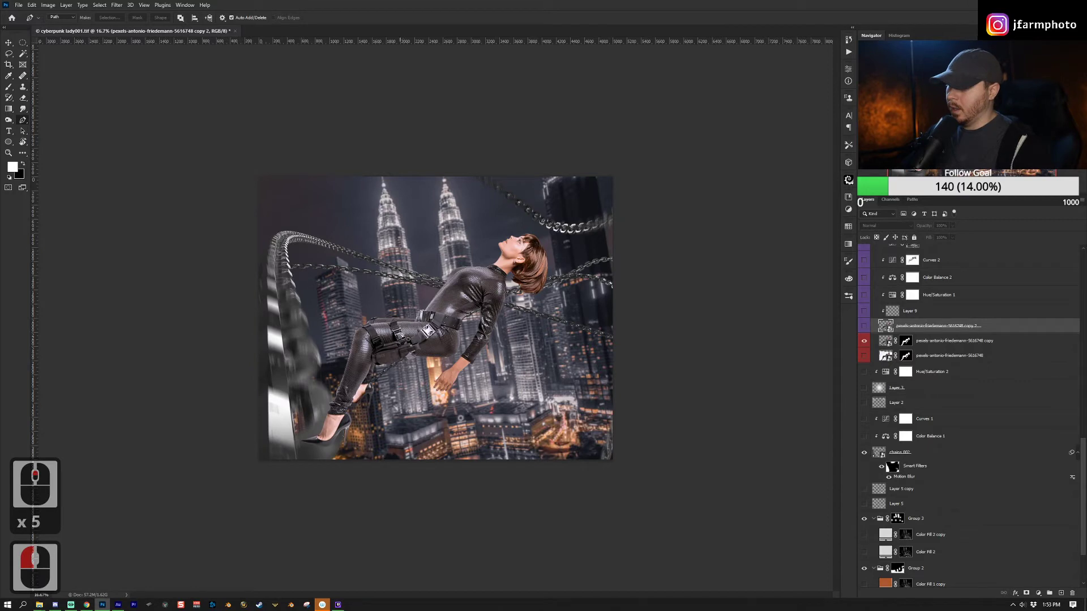
{"action": "left_click", "coordinate": [881, 465]}
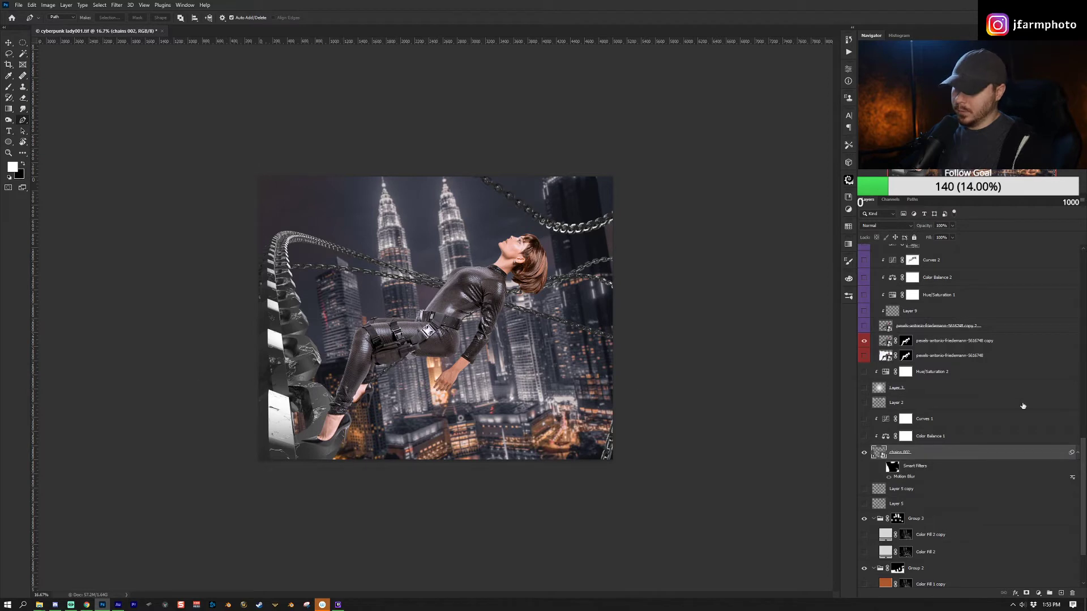
Select and show the woman's copy 2 layer, and hide the masked copy beneath it.
{"action": "left_click", "coordinate": [903, 327]}
{"action": "left_click", "coordinate": [864, 327]}
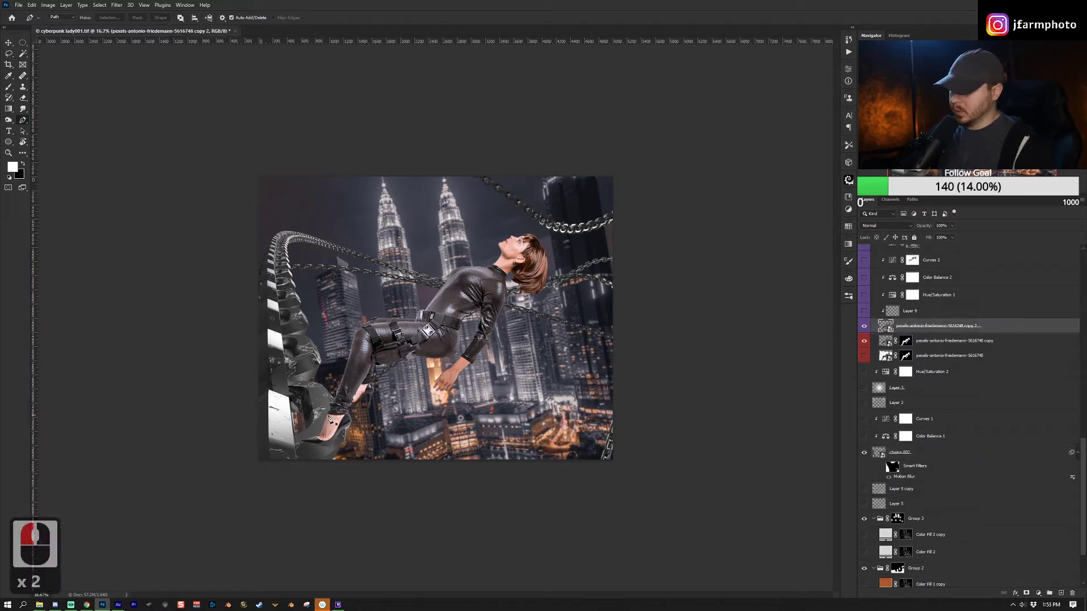
{"action": "left_click", "coordinate": [863, 341]}
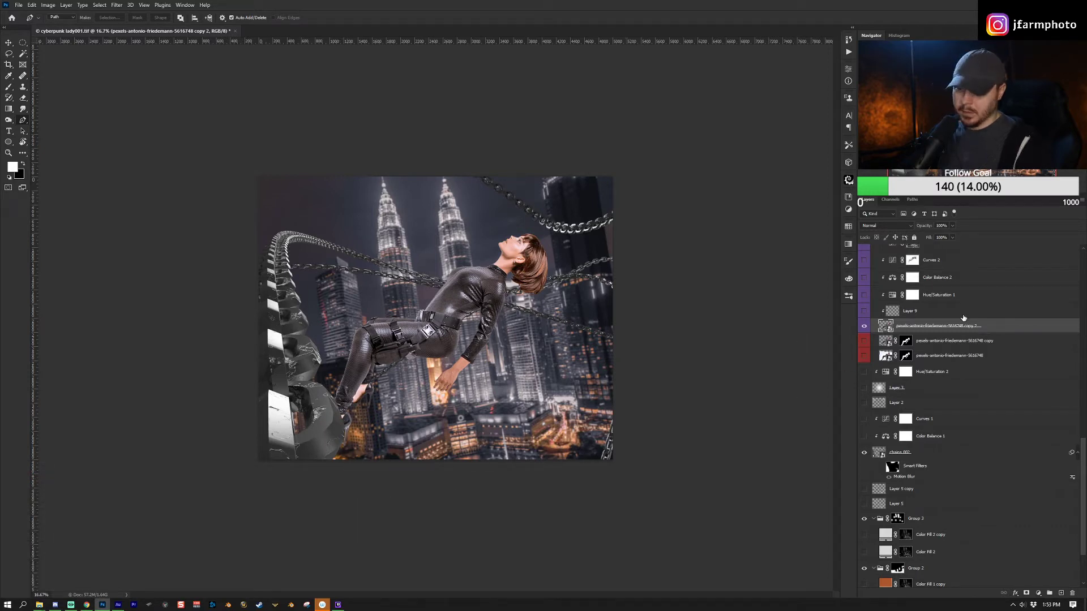
Add a white layer mask to the woman's copy 2 layer.
{"action": "left_click", "coordinate": [926, 331]}
{"action": "left_click", "coordinate": [1026, 593]}
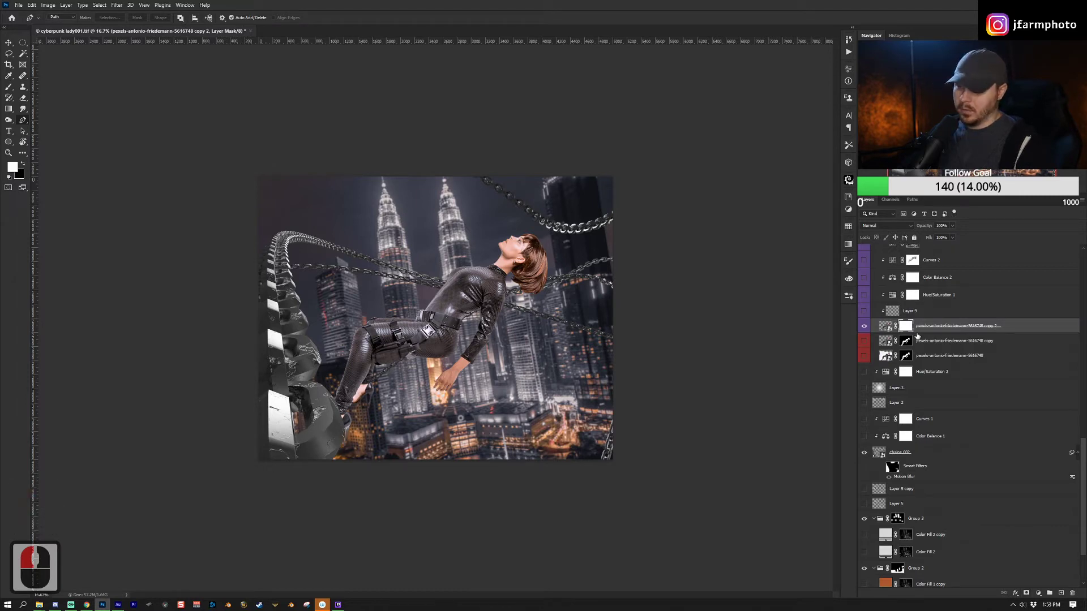
Look through the adjustment layer types and show the Color Balance 1 adjustment clipped to the chains 002 layer.
{"action": "left_click", "coordinate": [922, 422]}
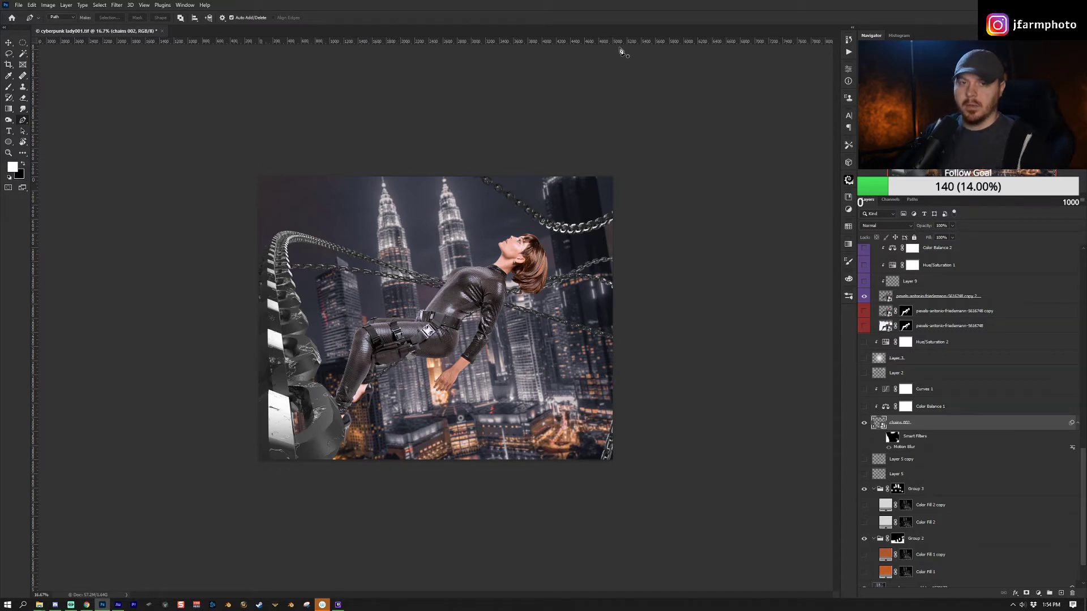
{"action": "left_click", "coordinate": [972, 408]}
{"action": "left_click", "coordinate": [1038, 594]}
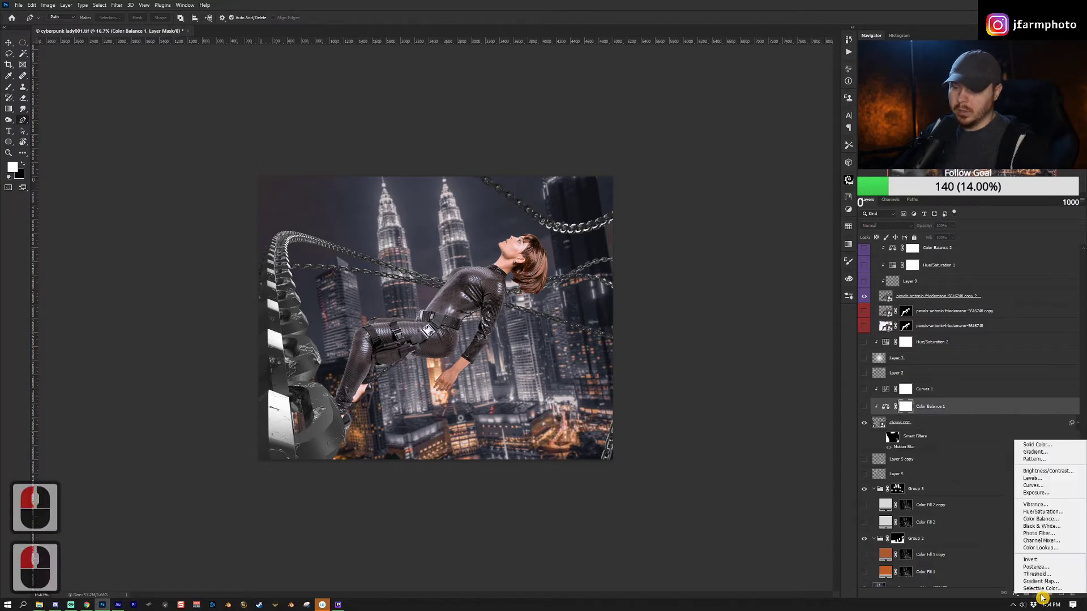
{"action": "left_click", "coordinate": [961, 408]}
{"action": "left_click", "coordinate": [864, 406]}
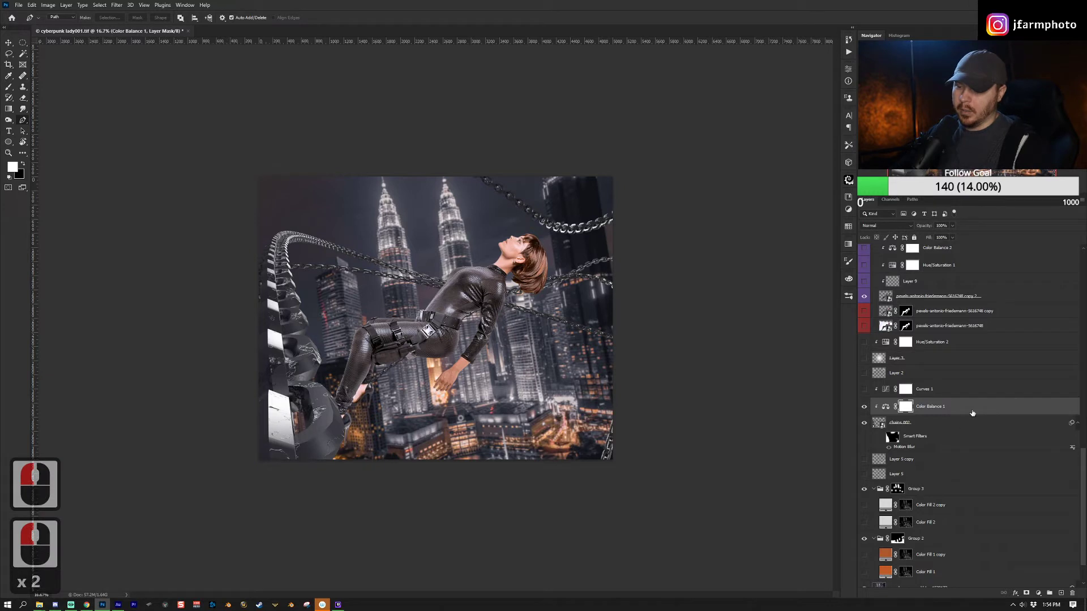
Review the Color Balance 1 settings and show the Curves 1 adjustment clipped to the chains 002 layer.
{"action": "double_click", "coordinate": [885, 406]}
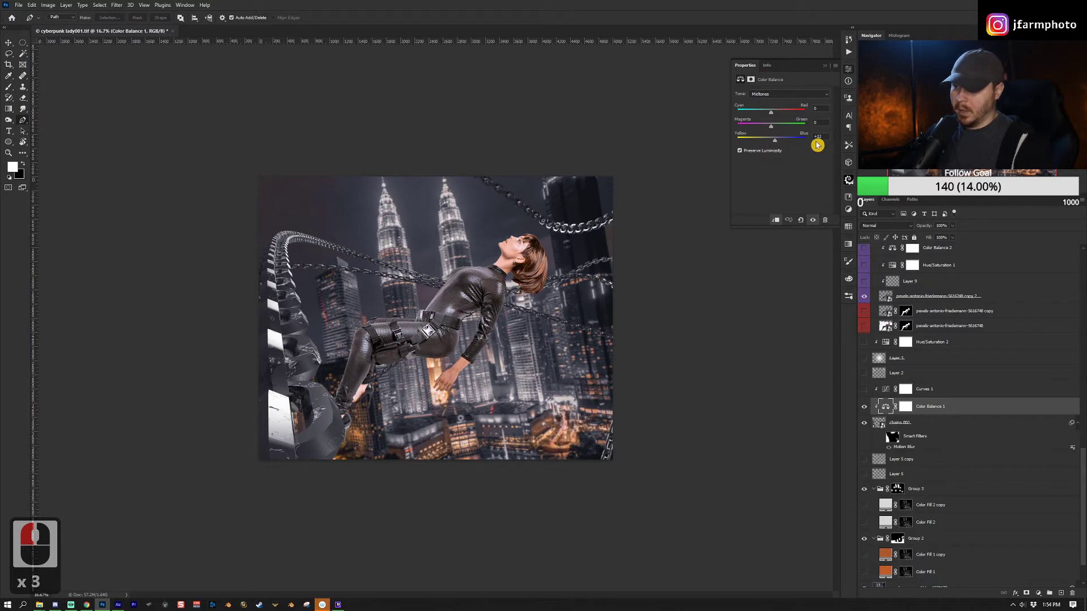
{"action": "left_click", "coordinate": [864, 408]}
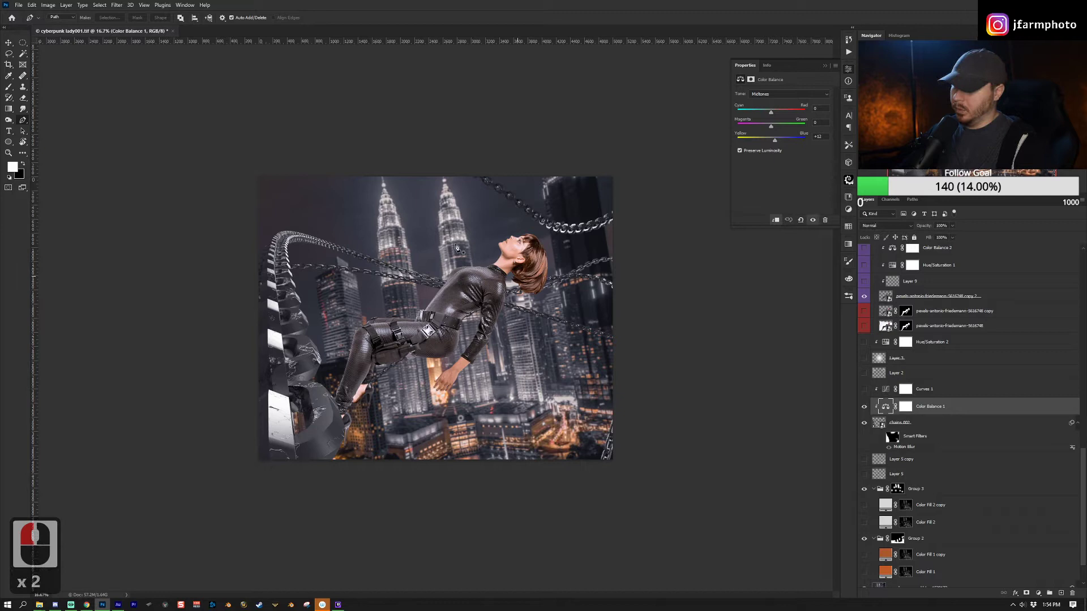
{"action": "left_click", "coordinate": [864, 391]}
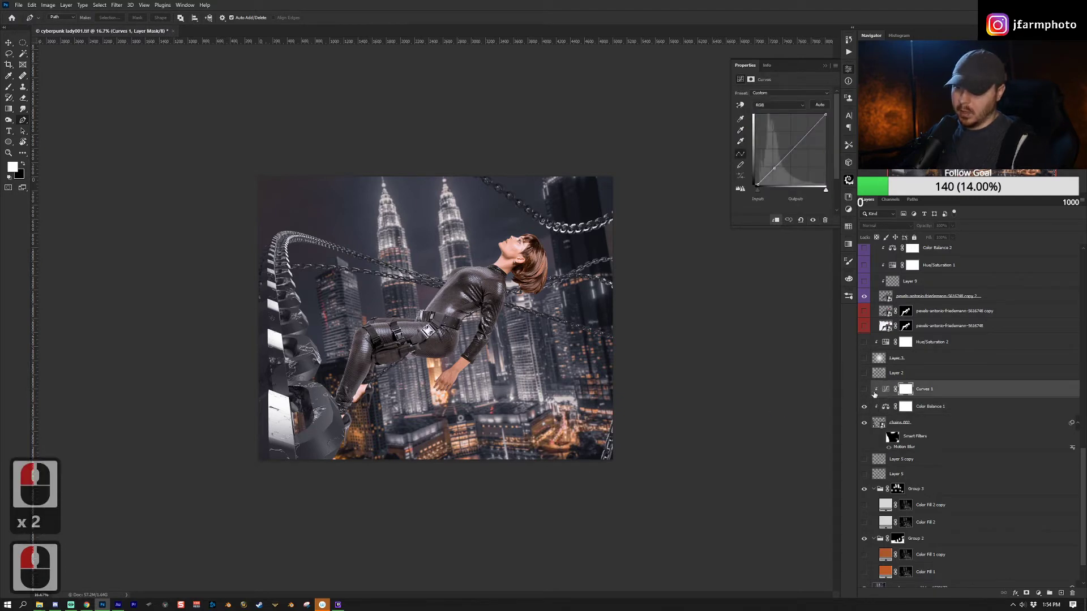
{"action": "left_click", "coordinate": [1038, 592]}
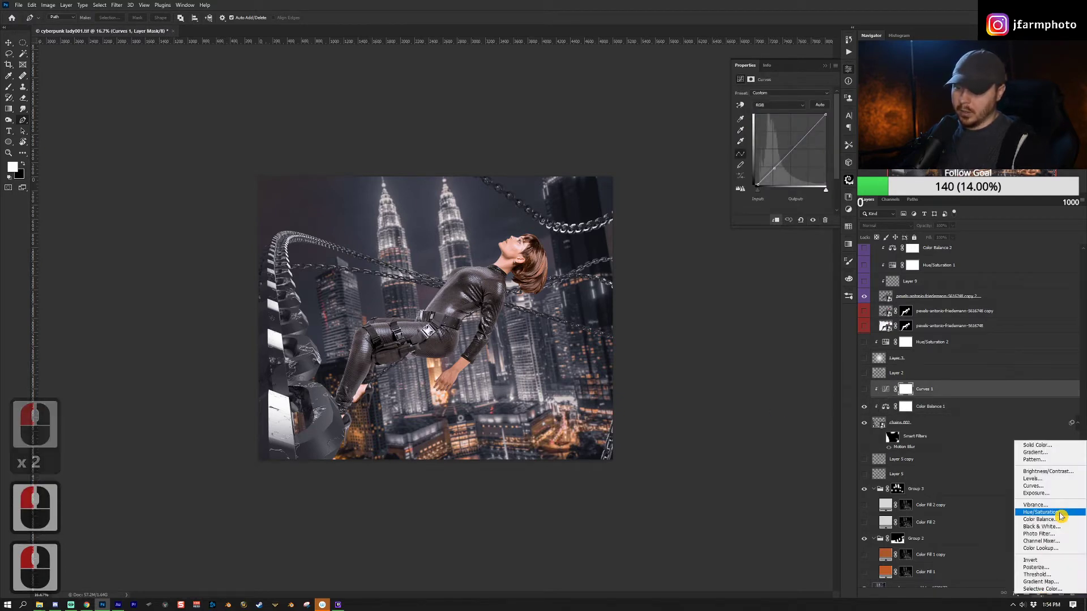
{"action": "left_click", "coordinate": [959, 398]}
{"action": "left_click", "coordinate": [864, 390]}
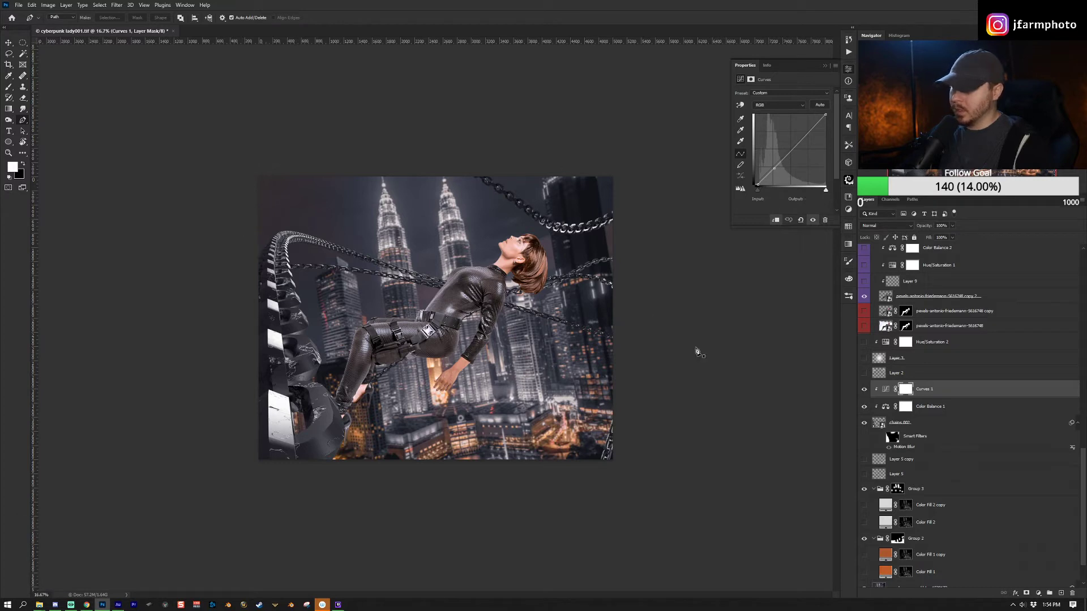
{"action": "left_click", "coordinate": [864, 390]}
{"action": "left_click", "coordinate": [864, 390]}
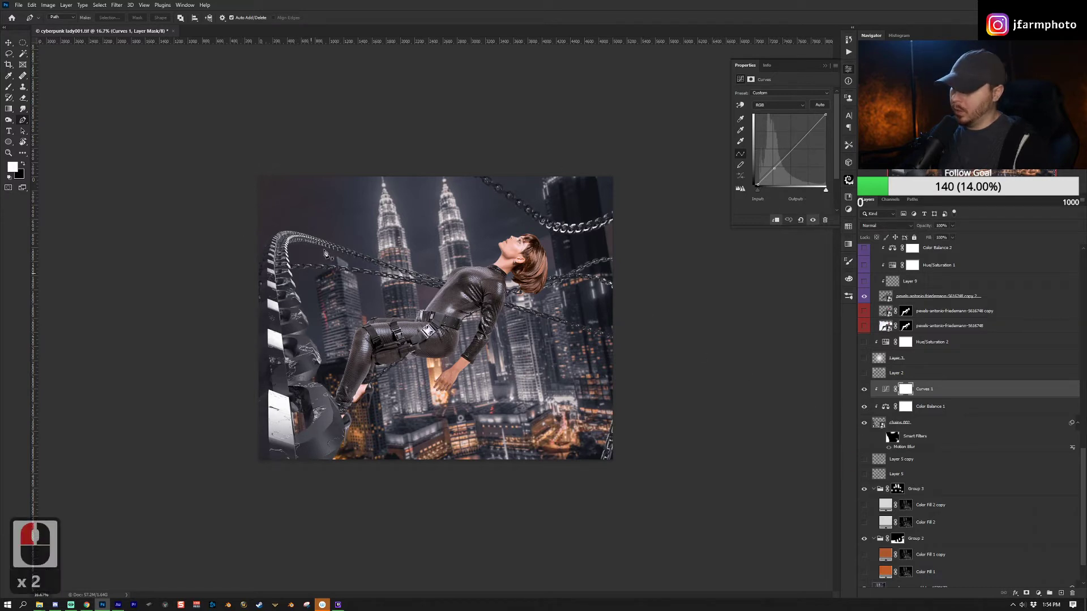
Select and show Layer 9, the retouching layer clipped to the woman's copy 2 layer.
{"action": "key", "text": "alt+]"}
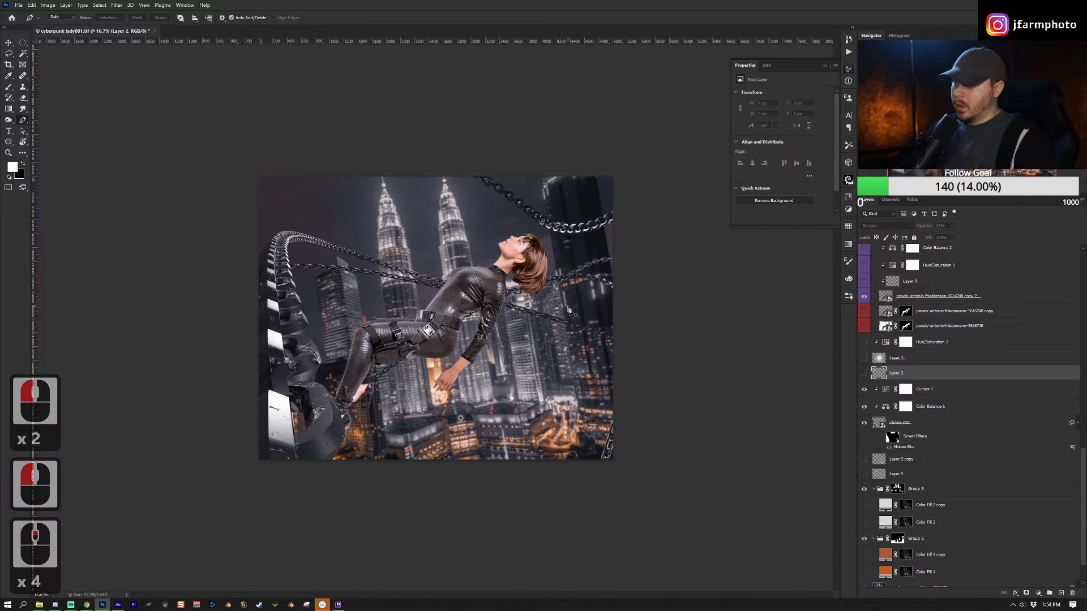
{"action": "key", "text": "z"}
{"action": "left_click_drag", "start_coordinate": [625, 304], "coordinate": [576, 323]}
{"action": "scroll", "coordinate": [786, 357], "scroll_direction": "up", "scroll_amount": 7}
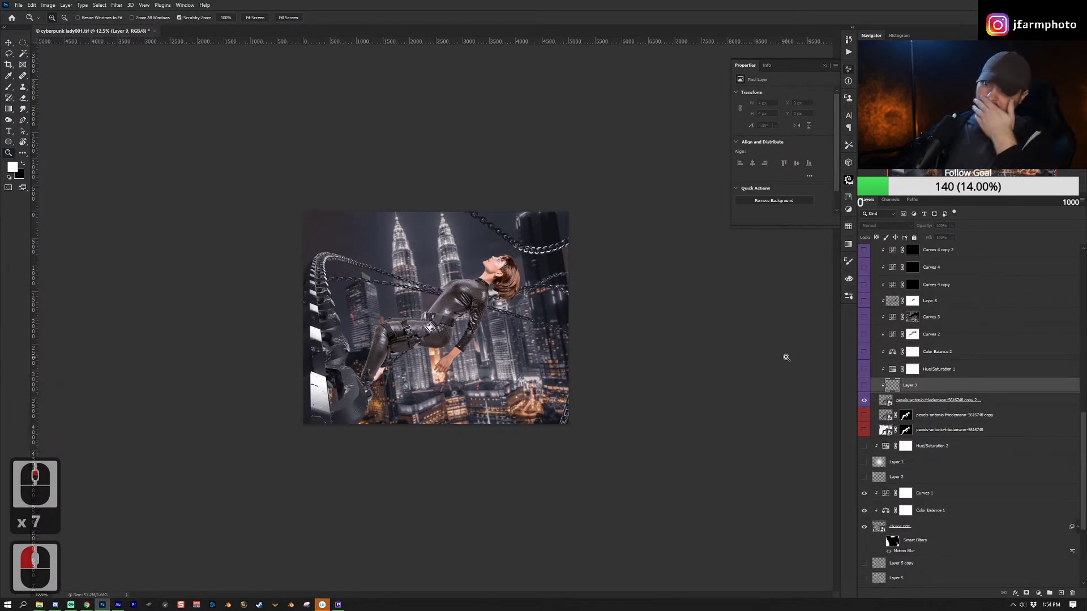
{"action": "left_click", "coordinate": [864, 385]}
{"action": "left_click", "coordinate": [864, 369]}
{"action": "scroll", "coordinate": [545, 291], "scroll_direction": "up", "scroll_amount": 2}
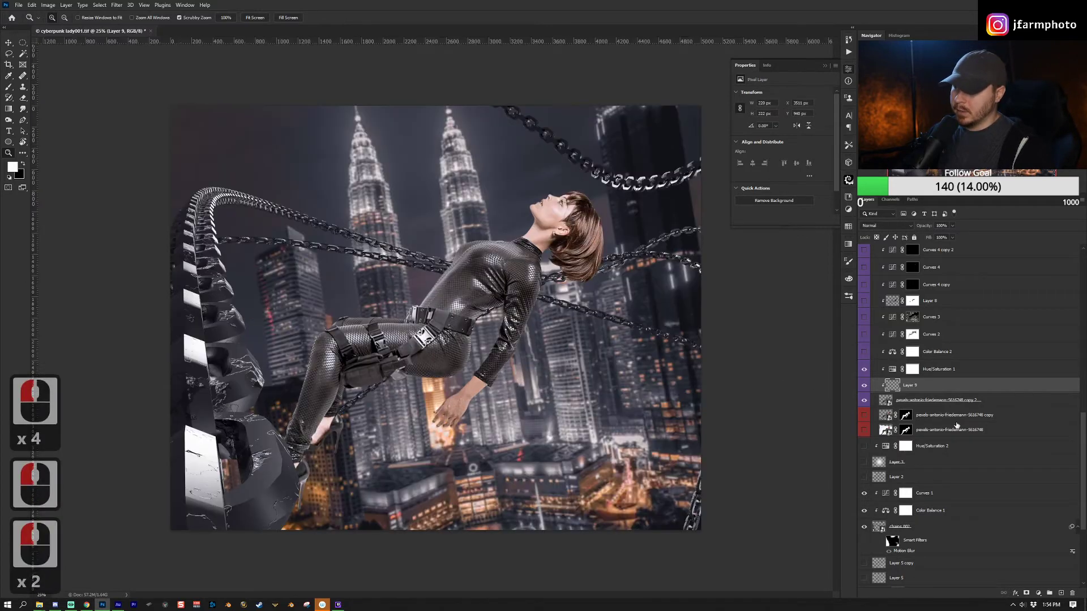
{"action": "left_click", "coordinate": [864, 369]}
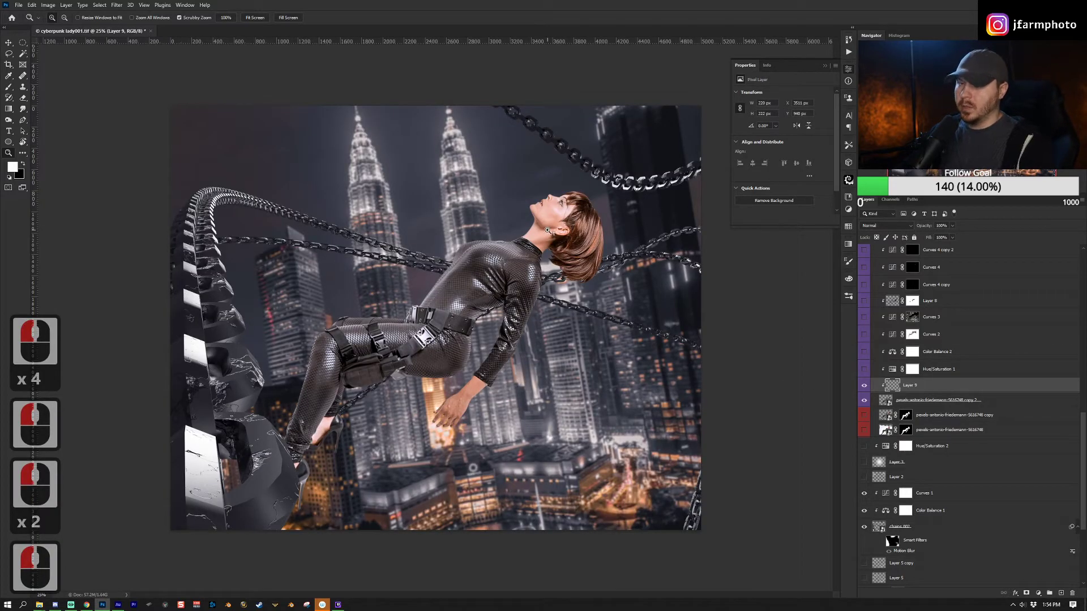
{"action": "scroll", "coordinate": [511, 295], "scroll_direction": "down", "scroll_amount": 3}
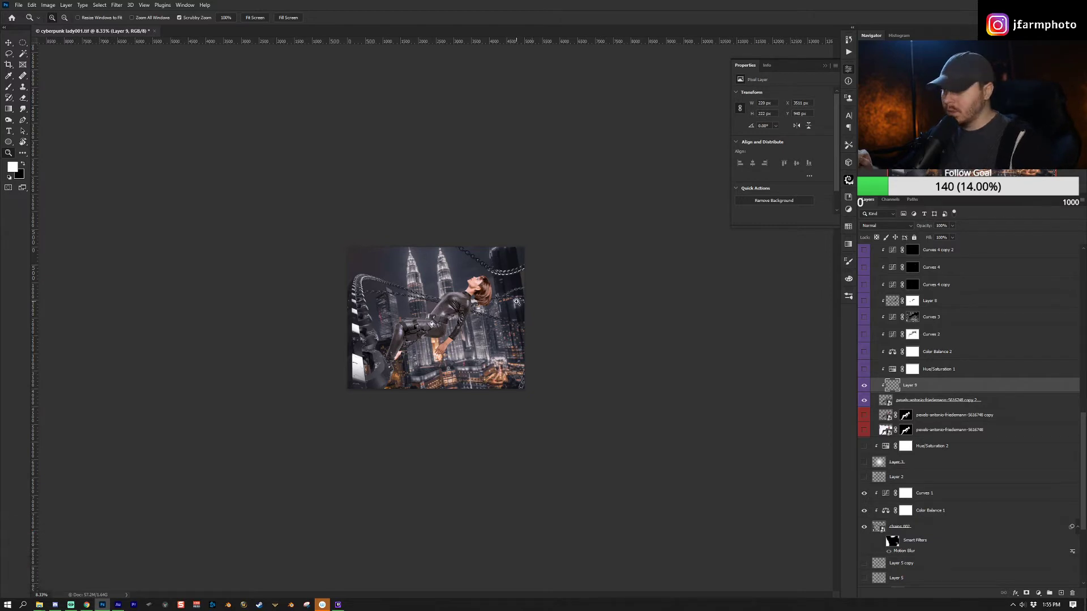
{"action": "left_click", "coordinate": [517, 301]}
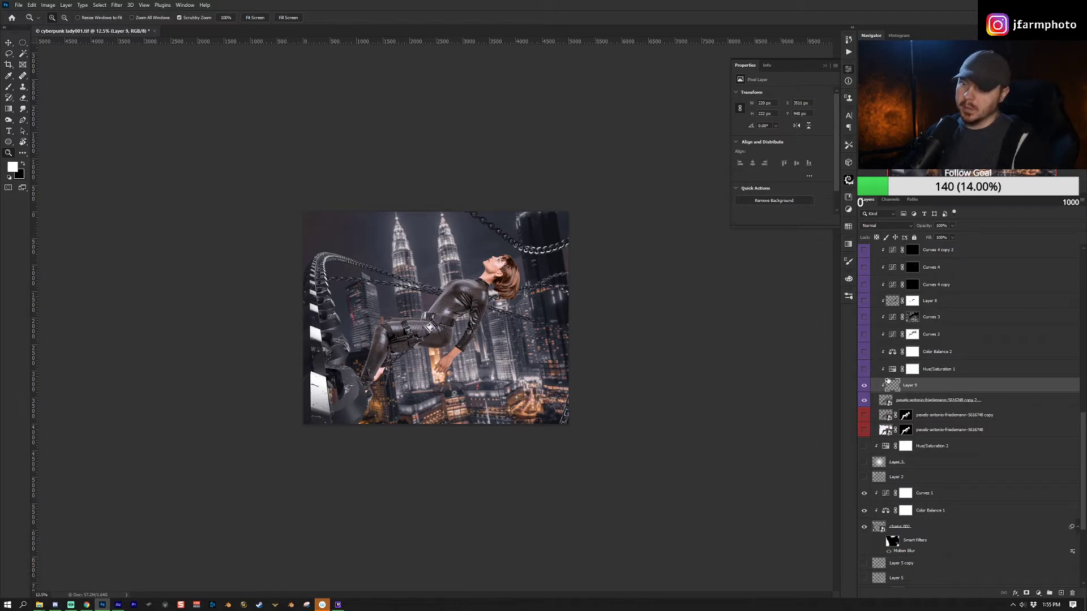
Show the Hue/Saturation 1 and Color Balance 2 adjustments clipped to the woman and review their settings.
{"action": "left_click", "coordinate": [863, 369]}
{"action": "double_click", "coordinate": [893, 370]}
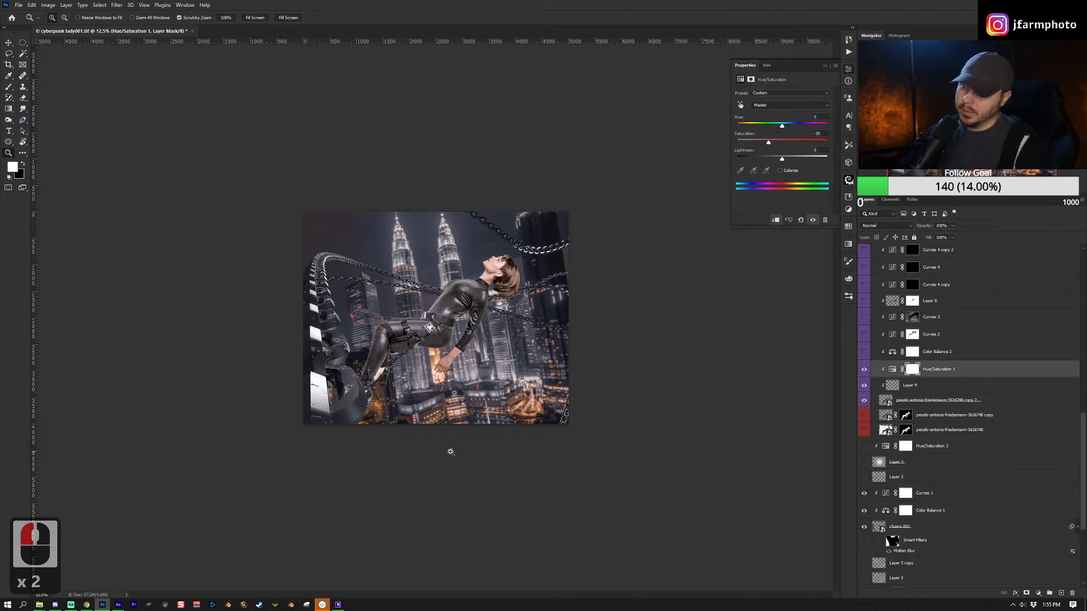
{"action": "left_click", "coordinate": [865, 370]}
{"action": "left_click", "coordinate": [936, 353]}
{"action": "left_click", "coordinate": [863, 353]}
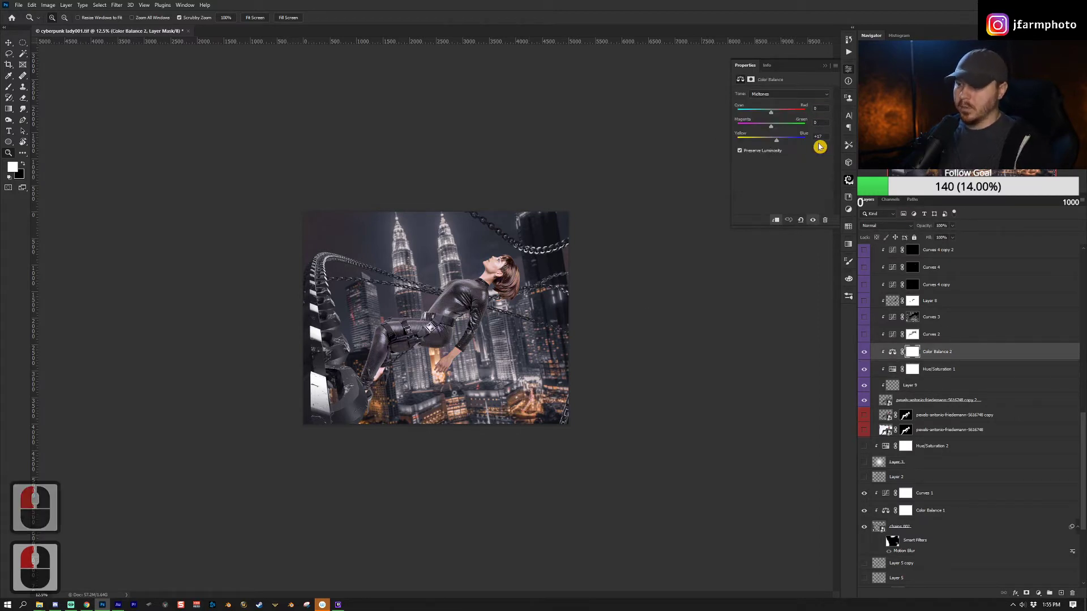
Show the masked Curves 2 and Curves 3 adjustments clipped to the woman, reviewing each curve.
{"action": "left_click", "coordinate": [939, 335]}
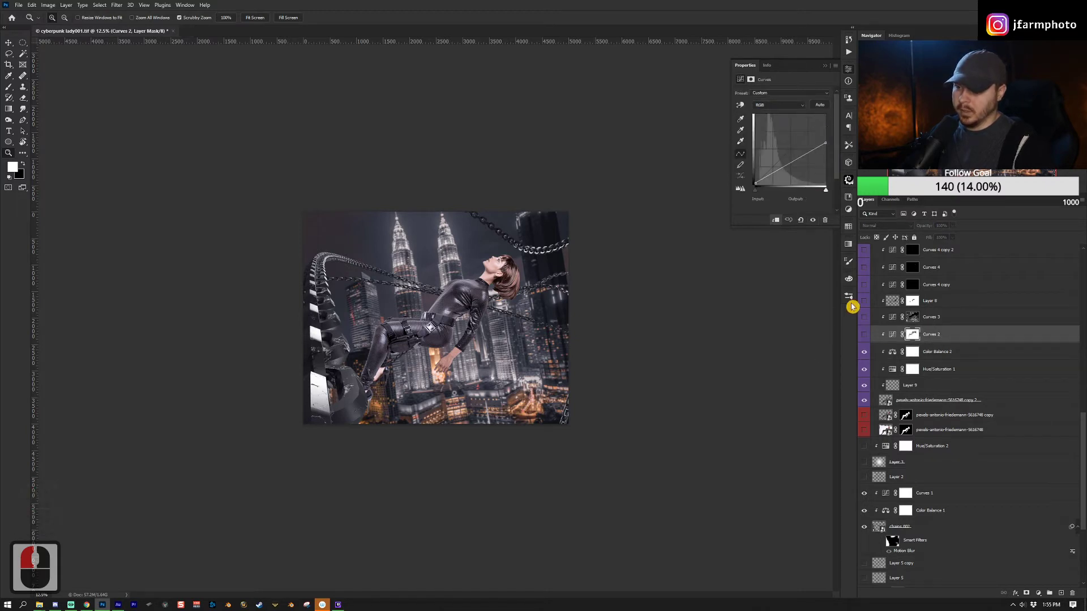
{"action": "left_click", "coordinate": [864, 334]}
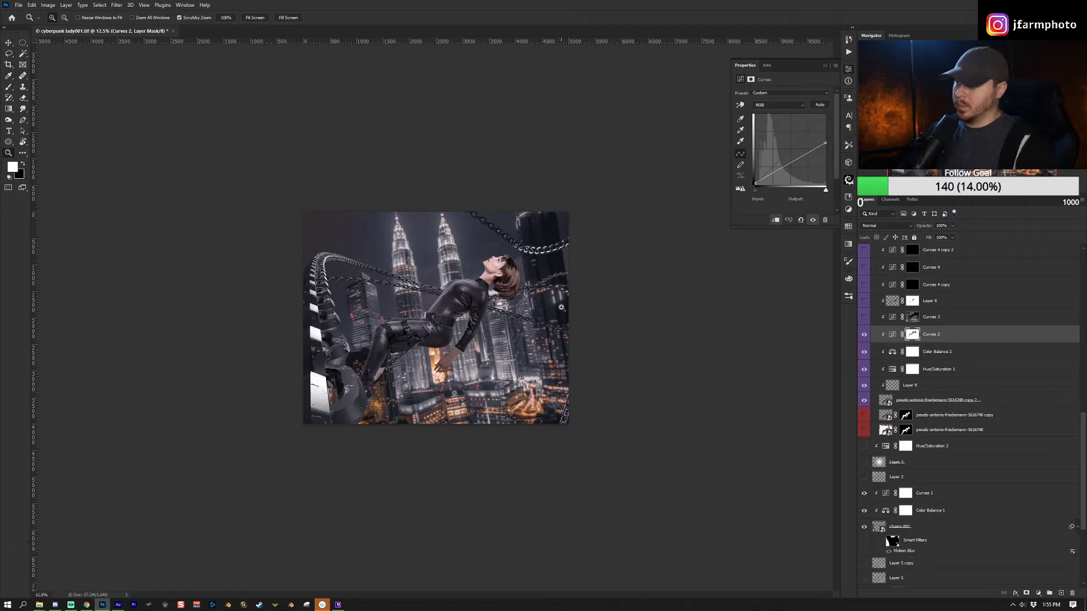
{"action": "key", "text": "b"}
{"action": "left_click", "coordinate": [923, 321]}
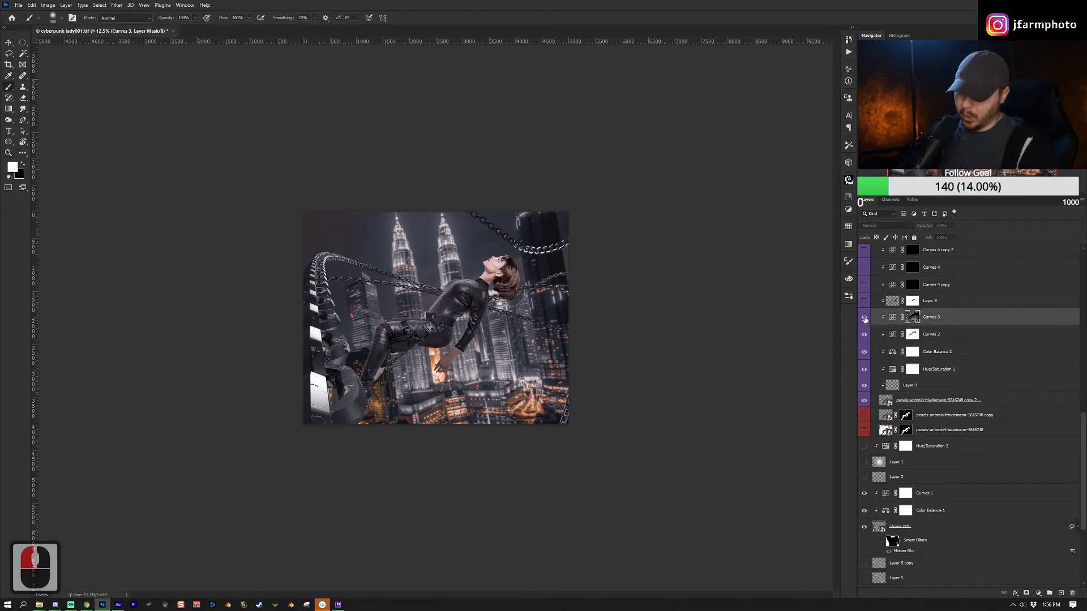
{"action": "left_click", "coordinate": [864, 319]}
{"action": "double_click", "coordinate": [891, 319]}
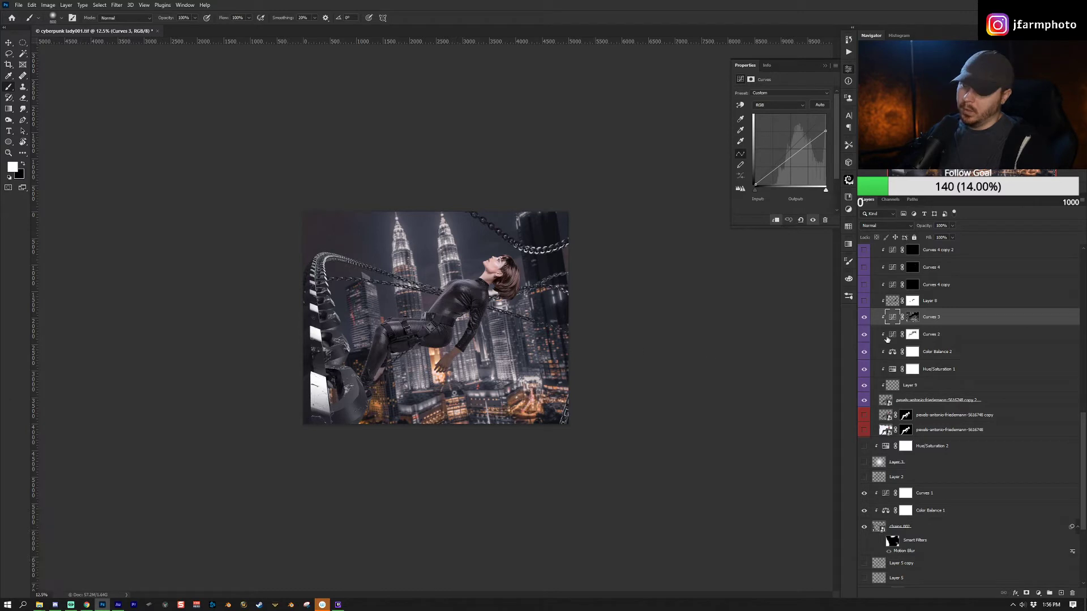
{"action": "left_click", "coordinate": [864, 317]}
{"action": "left_click", "coordinate": [864, 317]}
Select and show the masked Layer 8 directly above the Curves 3 adjustment.
{"action": "left_click", "coordinate": [877, 303]}
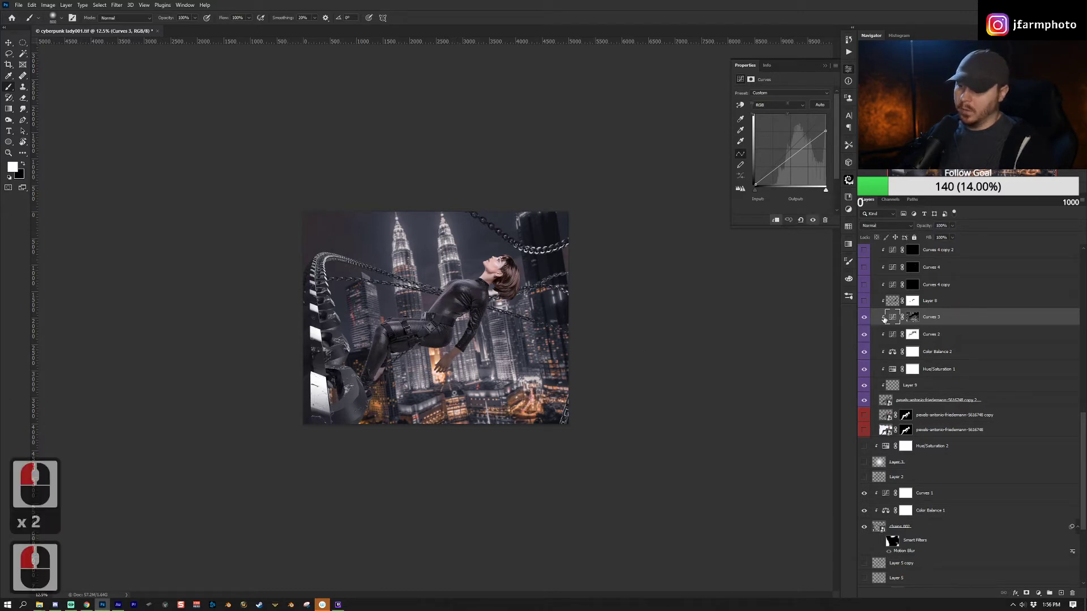
{"action": "left_click", "coordinate": [868, 302]}
{"action": "left_click", "coordinate": [869, 304]}
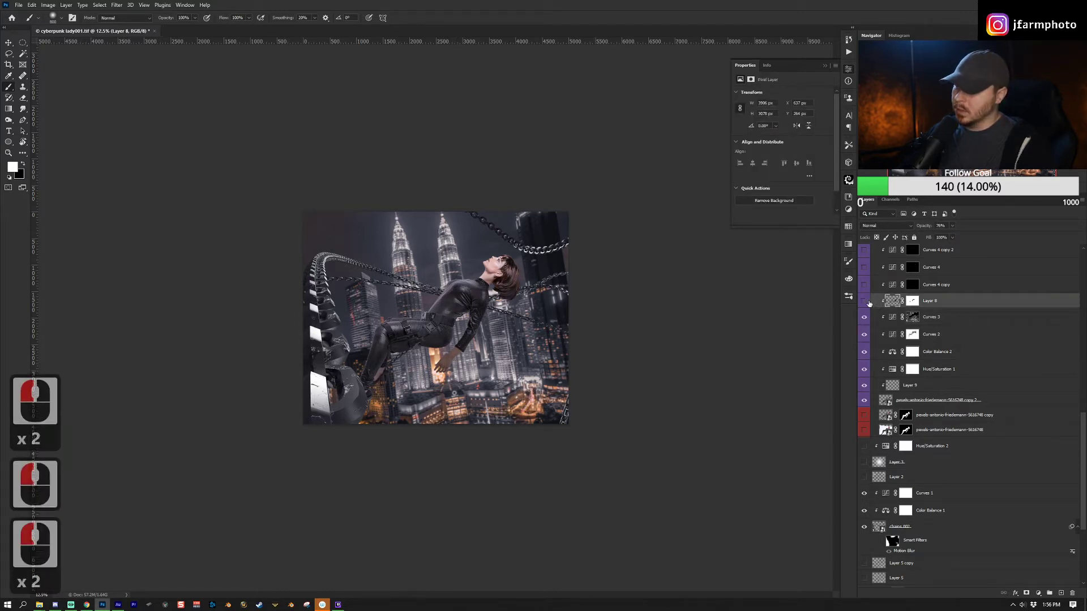
{"action": "left_click", "coordinate": [864, 300]}
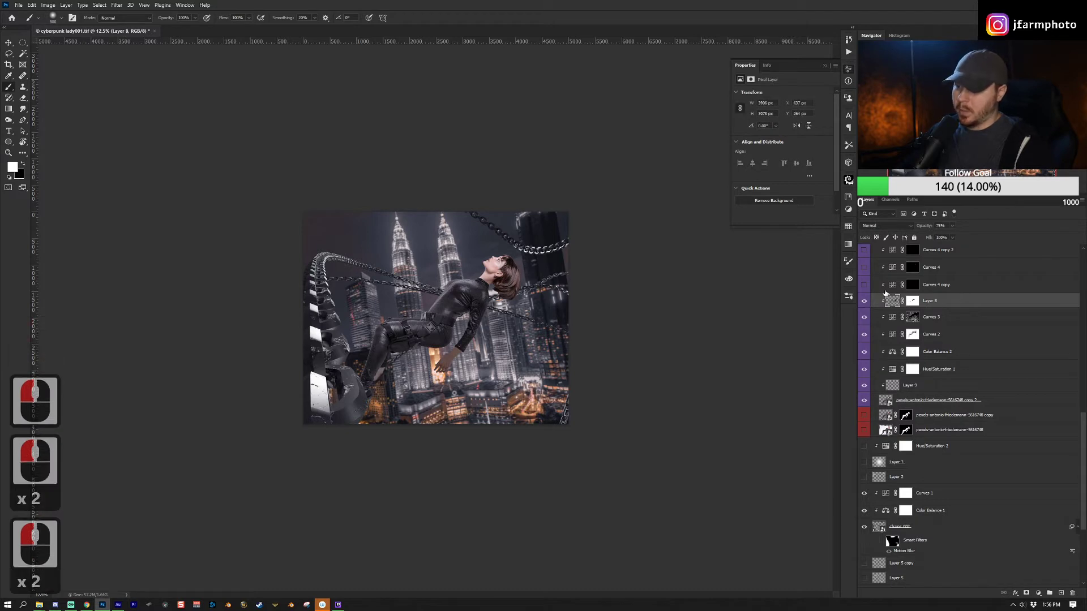
Sample dark blue-grey tones from the night sky as the foreground color and compare the image with and without Layer 8.
{"action": "key", "text": "alt"}
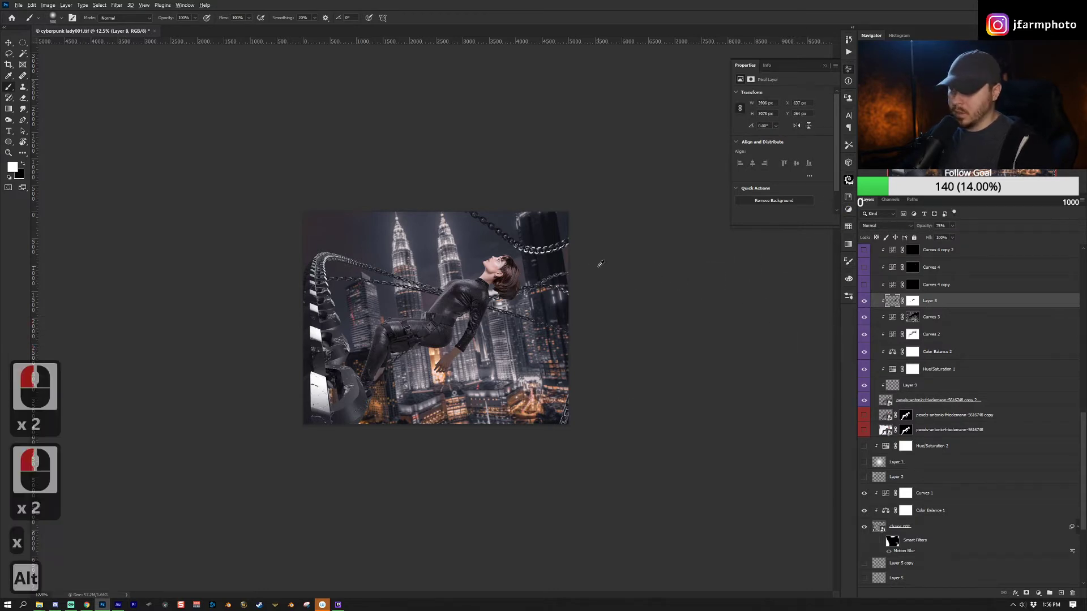
{"action": "left_click_drag", "start_coordinate": [538, 258], "coordinate": [475, 234]}
{"action": "left_click", "coordinate": [324, 234], "text": "alt"}
{"action": "left_click", "coordinate": [396, 243], "text": "alt"}
{"action": "left_click", "coordinate": [469, 244], "text": "alt"}
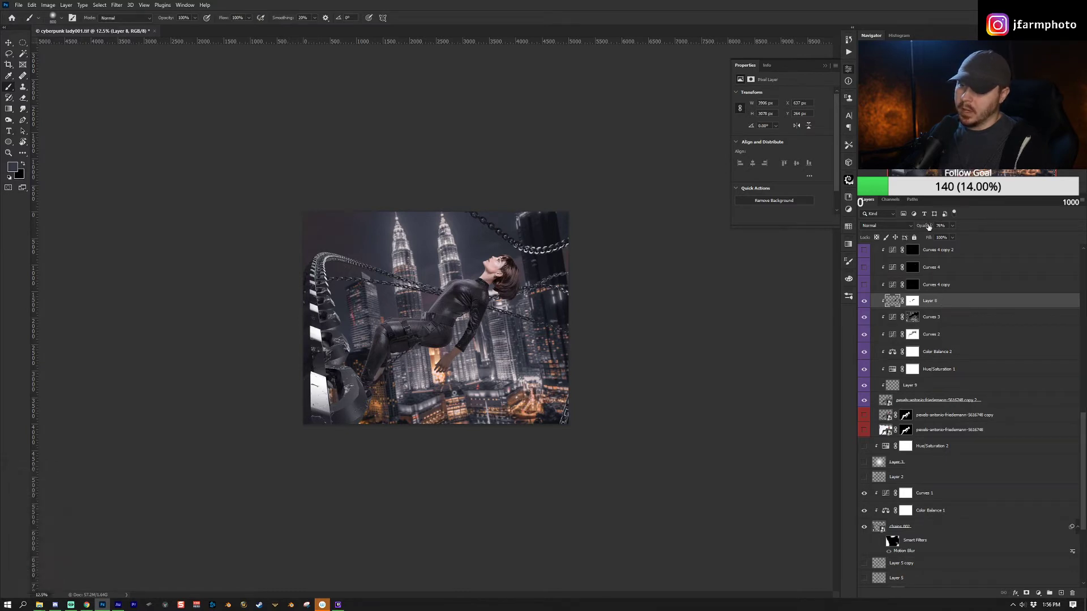
{"action": "left_click", "coordinate": [864, 300]}
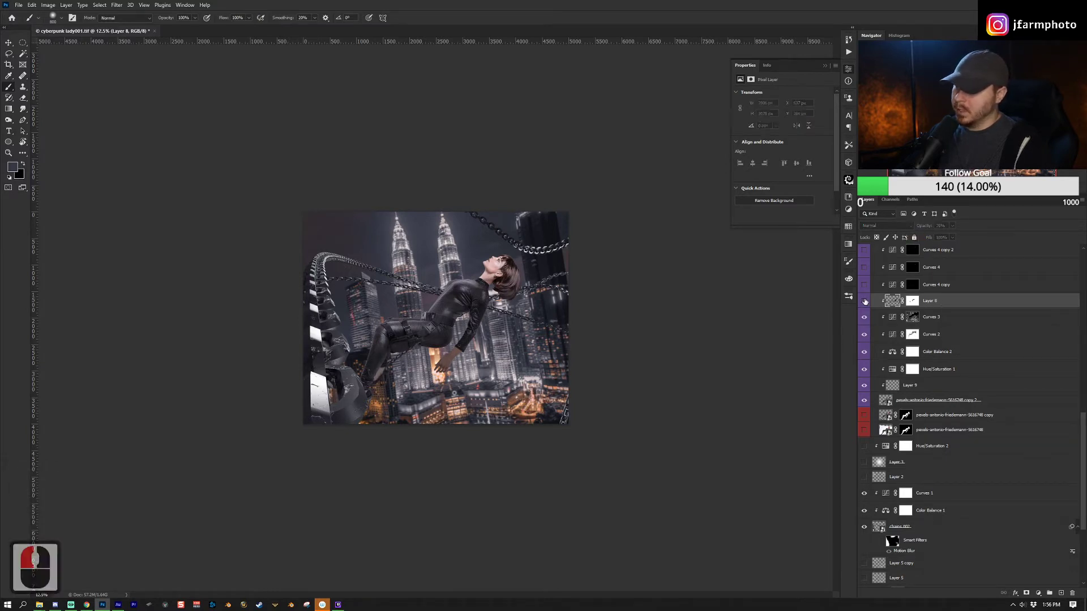
{"action": "left_click", "coordinate": [864, 301]}
{"action": "left_click", "coordinate": [864, 300]}
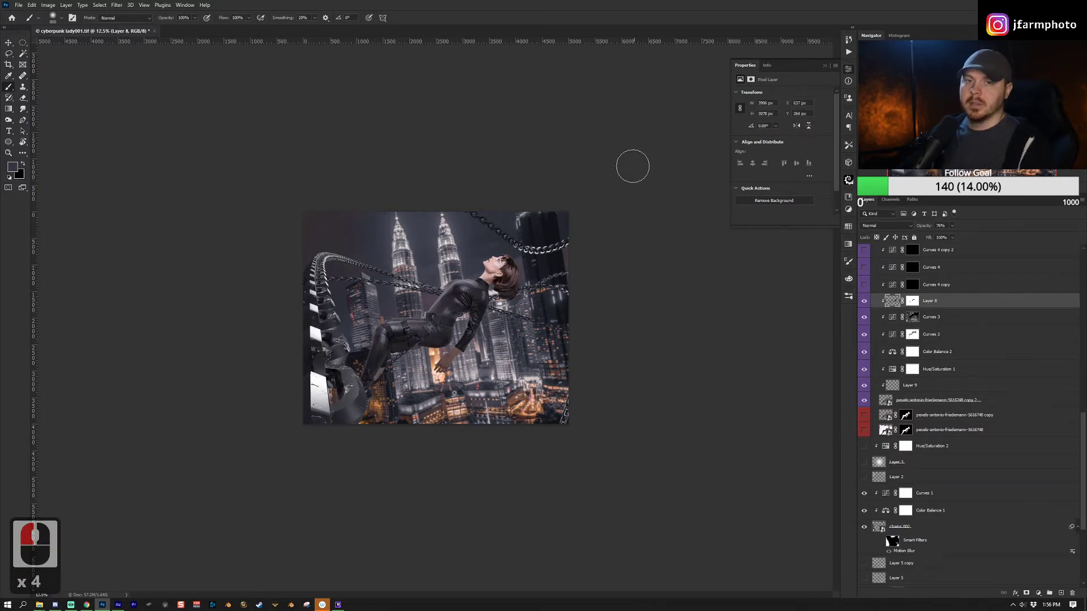
Review and show the Curves 4 copy, Curves 4, Curves 4 copy 2 and Curves 5 adjustments clipped to the woman.
{"action": "scroll", "coordinate": [943, 308], "scroll_direction": "up", "scroll_amount": 4}
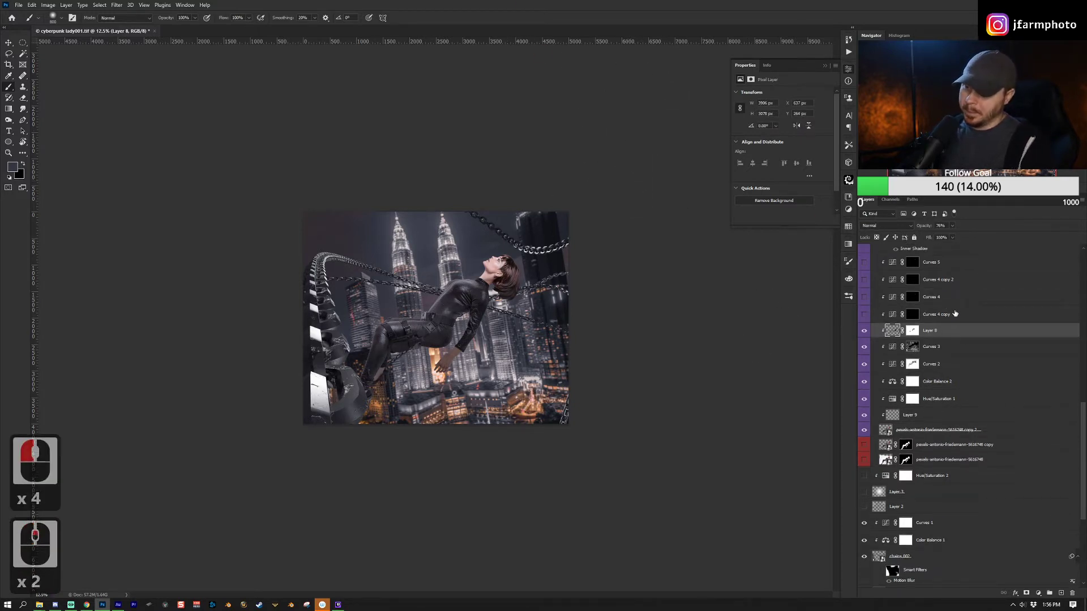
{"action": "left_click", "coordinate": [920, 343]}
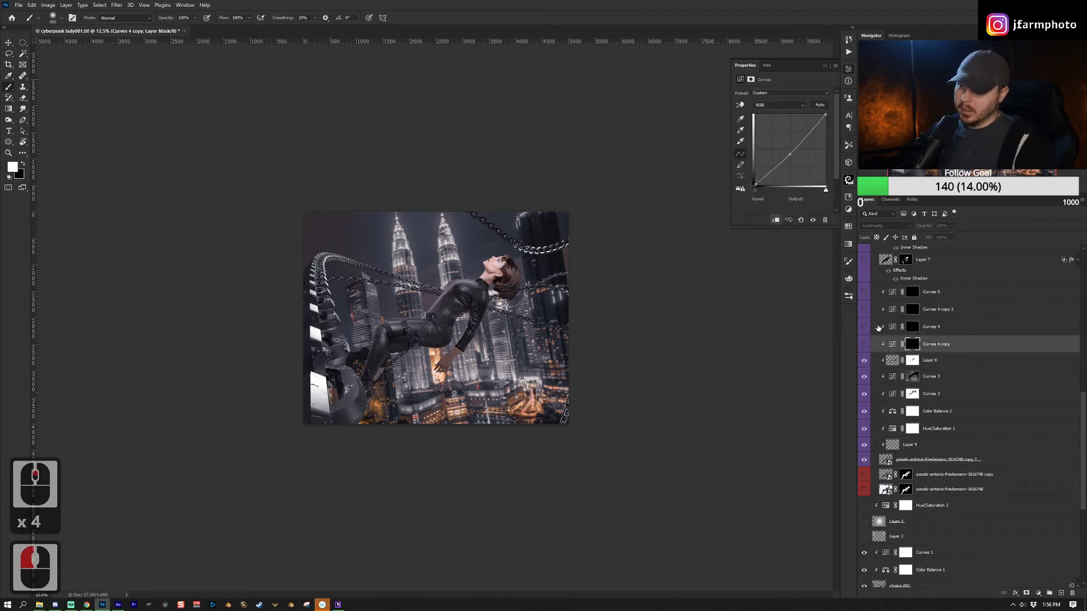
{"action": "left_click", "coordinate": [957, 327]}
{"action": "left_click", "coordinate": [960, 309]}
{"action": "left_click", "coordinate": [960, 292]}
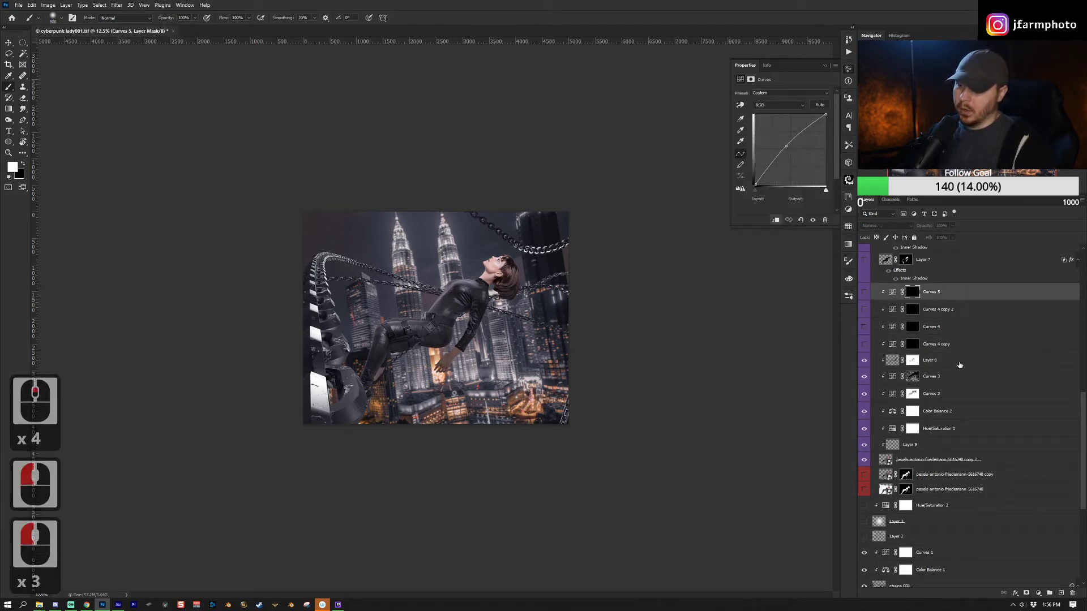
{"action": "left_click", "coordinate": [955, 328]}
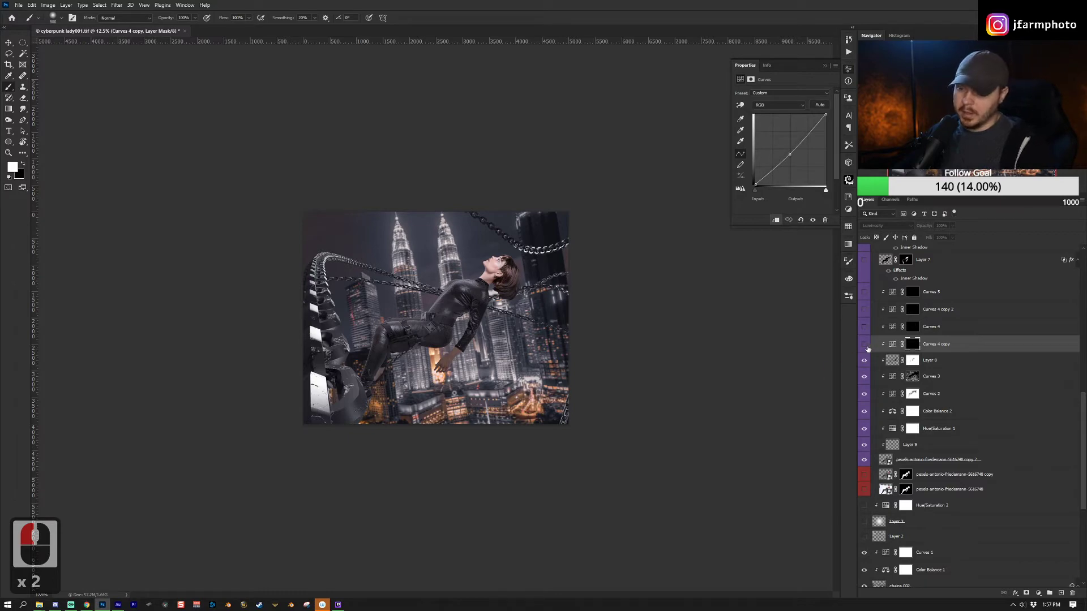
{"action": "left_click_drag", "start_coordinate": [864, 292], "coordinate": [864, 345]}
Compare the woman's face and hair up close with and without the four black-masked Curves adjustments.
{"action": "key", "text": "z"}
{"action": "left_click", "coordinate": [500, 263]}
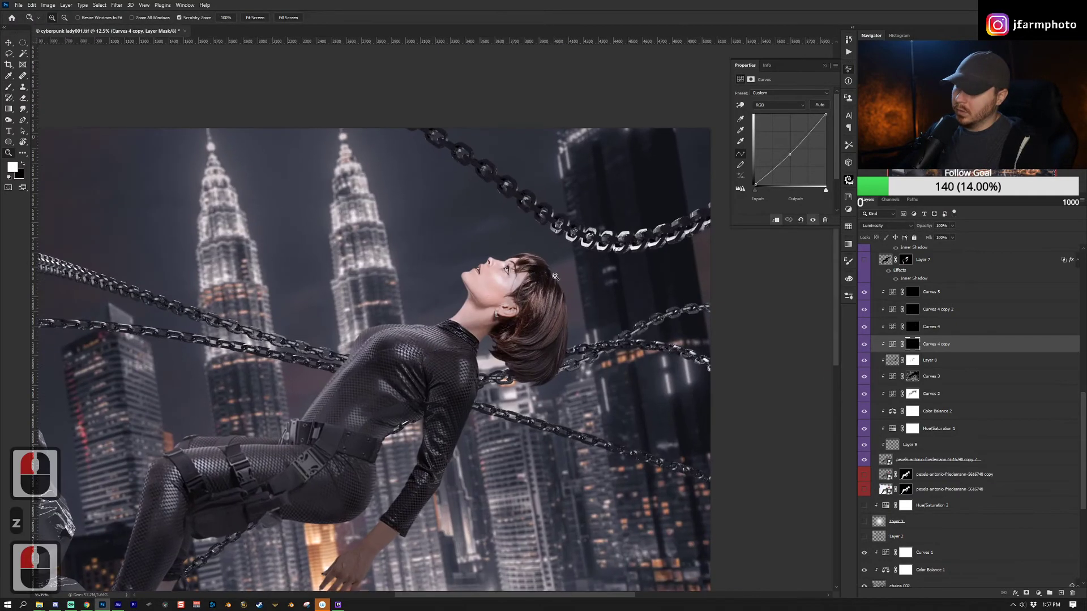
{"action": "left_click", "coordinate": [501, 263]}
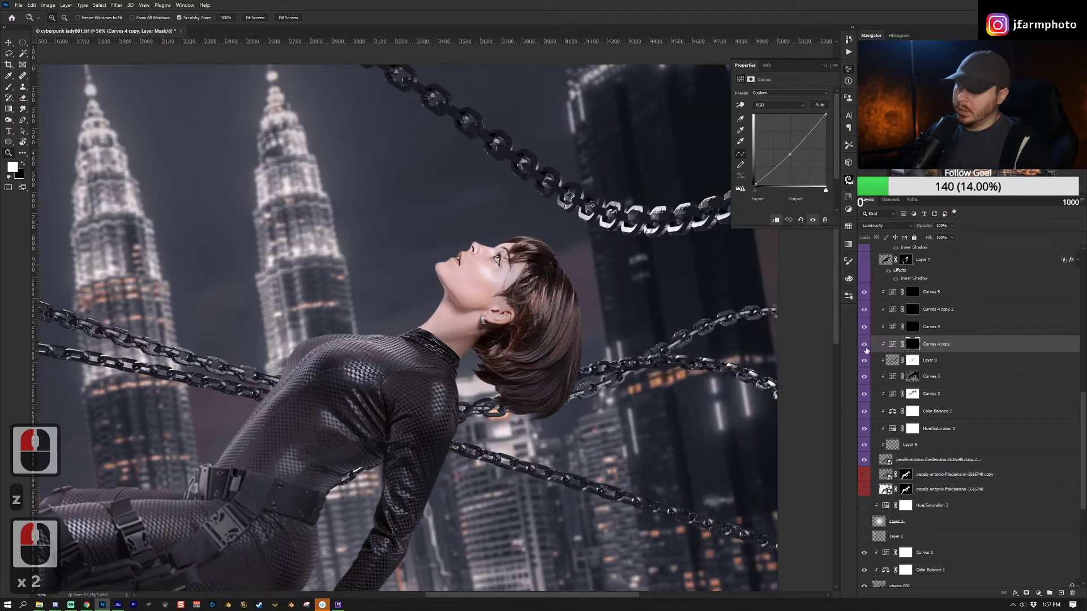
{"action": "left_click", "coordinate": [864, 292]}
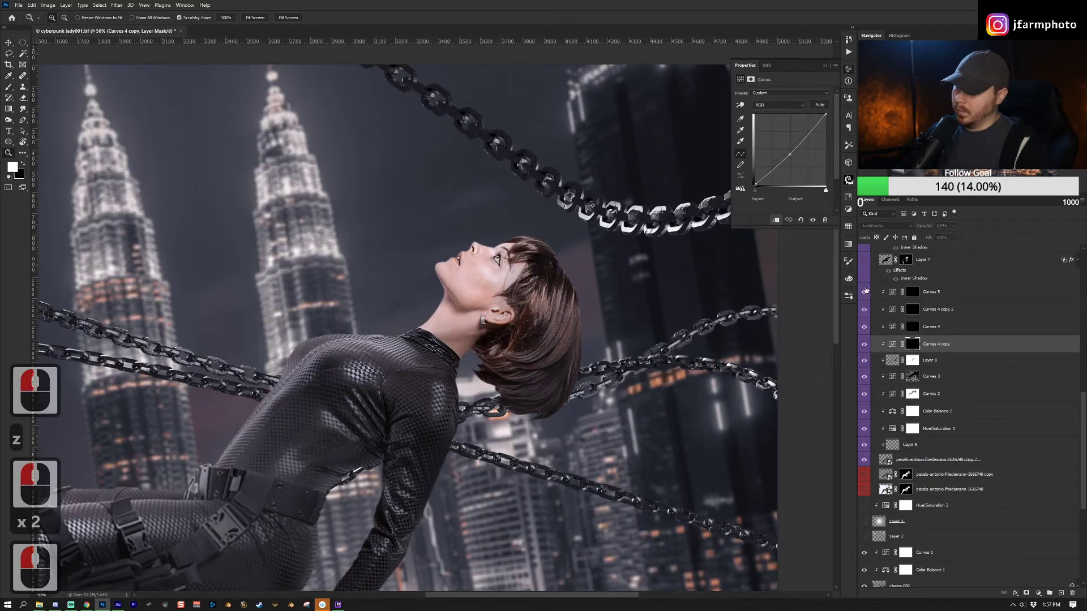
{"action": "left_click_drag", "start_coordinate": [864, 292], "coordinate": [863, 344]}
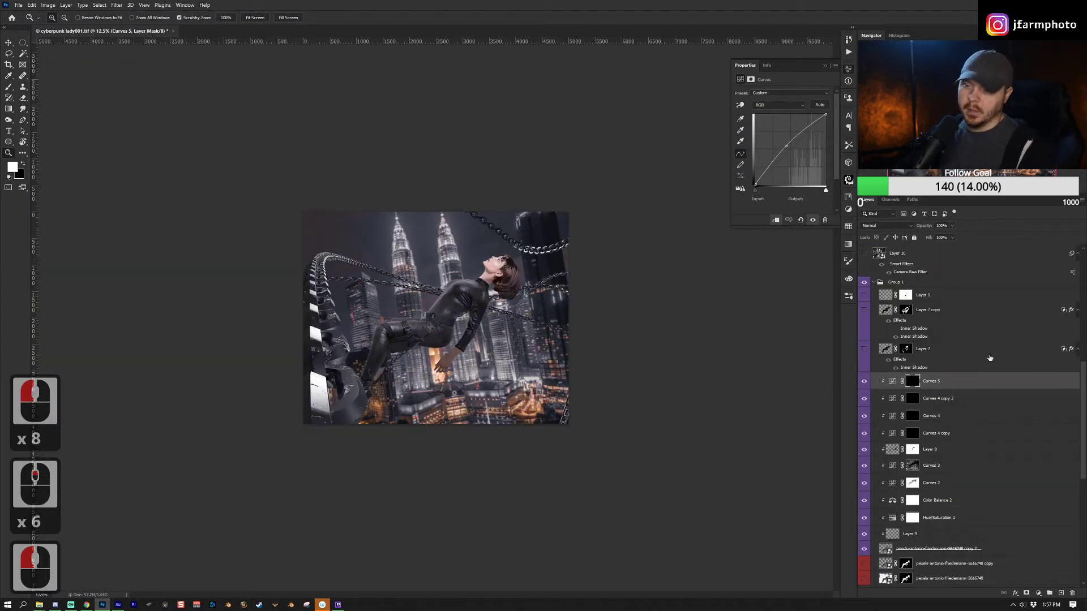
Select the hidden Layer 7 above Curves 5 and examine the woman against the city up close.
{"action": "left_click", "coordinate": [987, 350]}
{"action": "scroll", "coordinate": [928, 376], "scroll_direction": "up", "scroll_amount": 3}
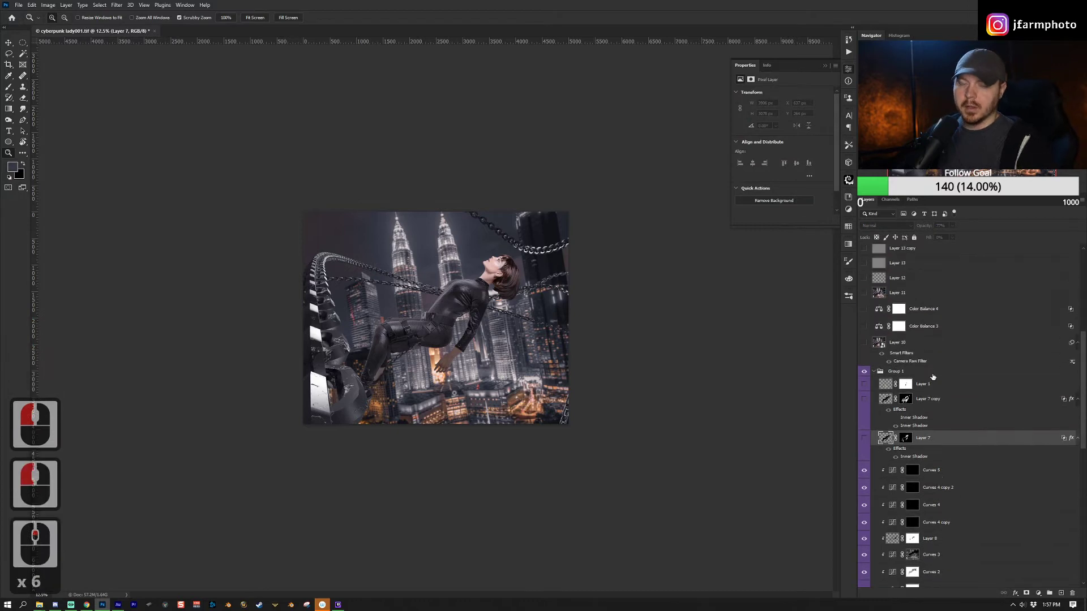
{"action": "scroll", "coordinate": [971, 397], "scroll_direction": "down", "scroll_amount": 4}
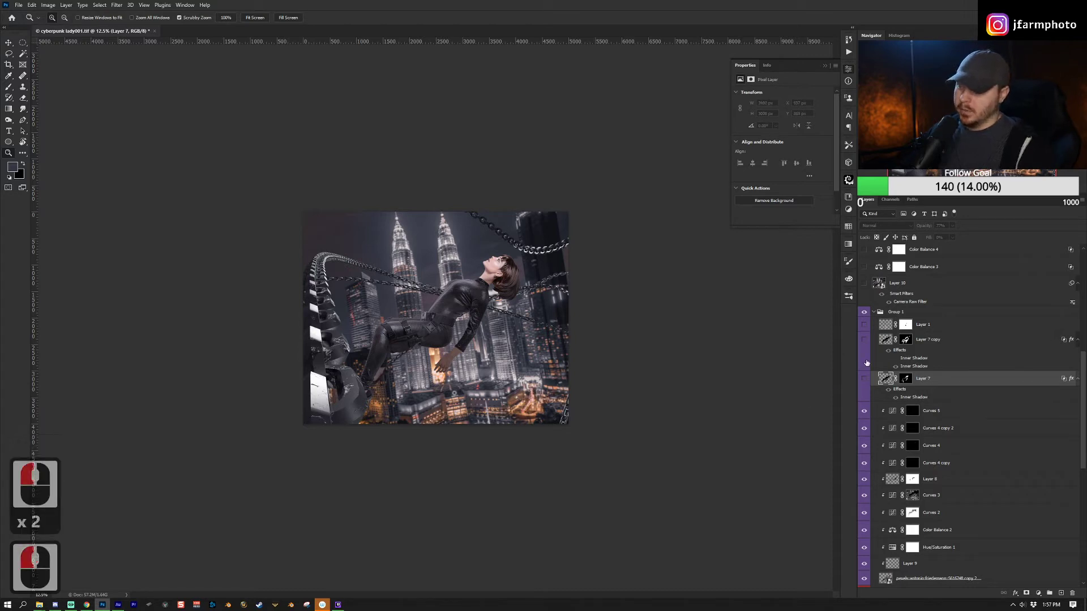
{"action": "left_click", "coordinate": [609, 303], "text": "alt"}
{"action": "left_click", "coordinate": [587, 327]}
{"action": "left_click", "coordinate": [587, 330]}
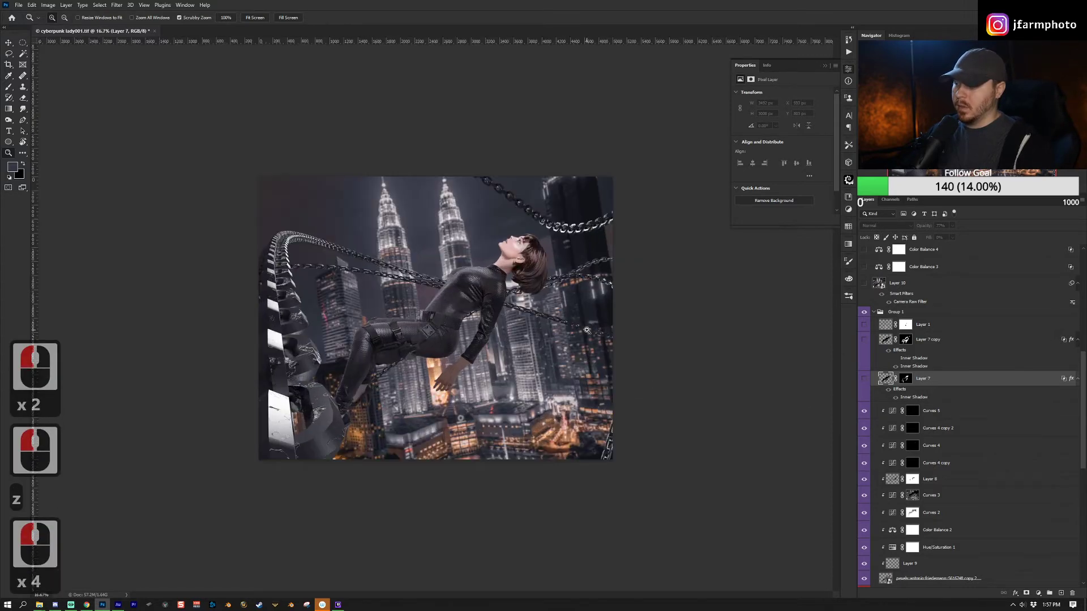
{"action": "left_click", "coordinate": [478, 315]}
{"action": "scroll", "coordinate": [976, 385], "scroll_direction": "down", "scroll_amount": 7}
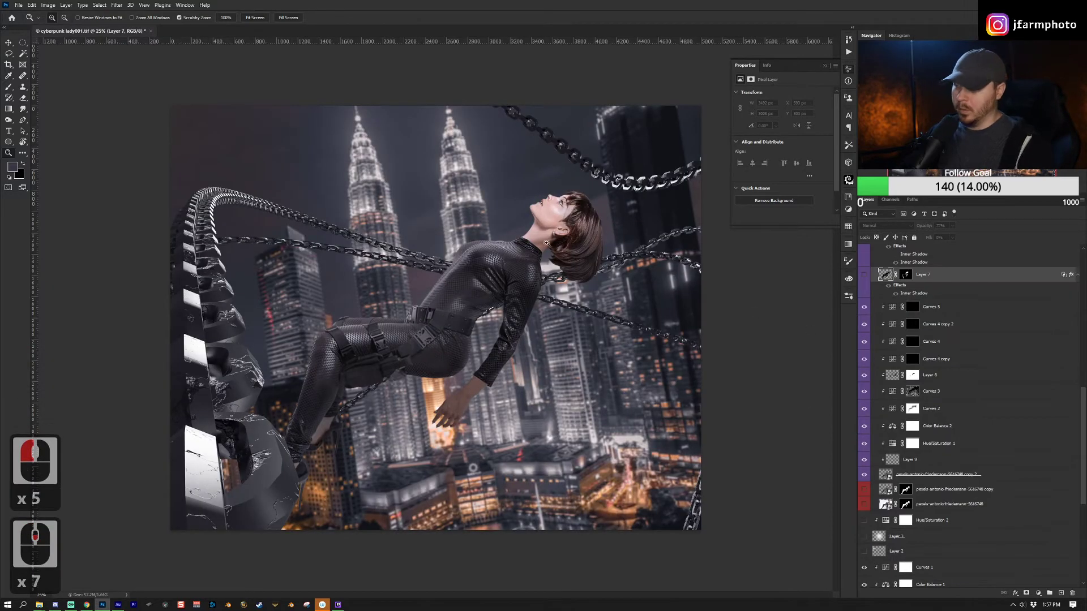
Load the woman's cut-out outline as a selection and add a new layer directly above Curves 5.
{"action": "left_click", "coordinate": [969, 281]}
{"action": "scroll", "coordinate": [906, 430], "scroll_direction": "down", "scroll_amount": 5}
{"action": "scroll", "coordinate": [883, 452], "scroll_direction": "up", "scroll_amount": 3}
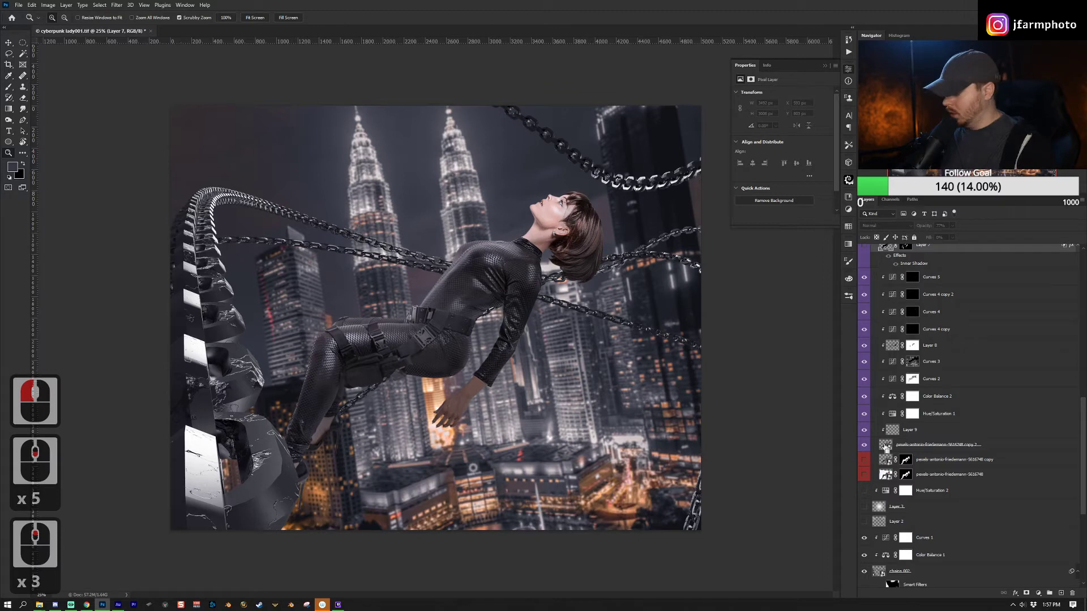
{"action": "left_click", "coordinate": [886, 446], "text": "ctrl"}
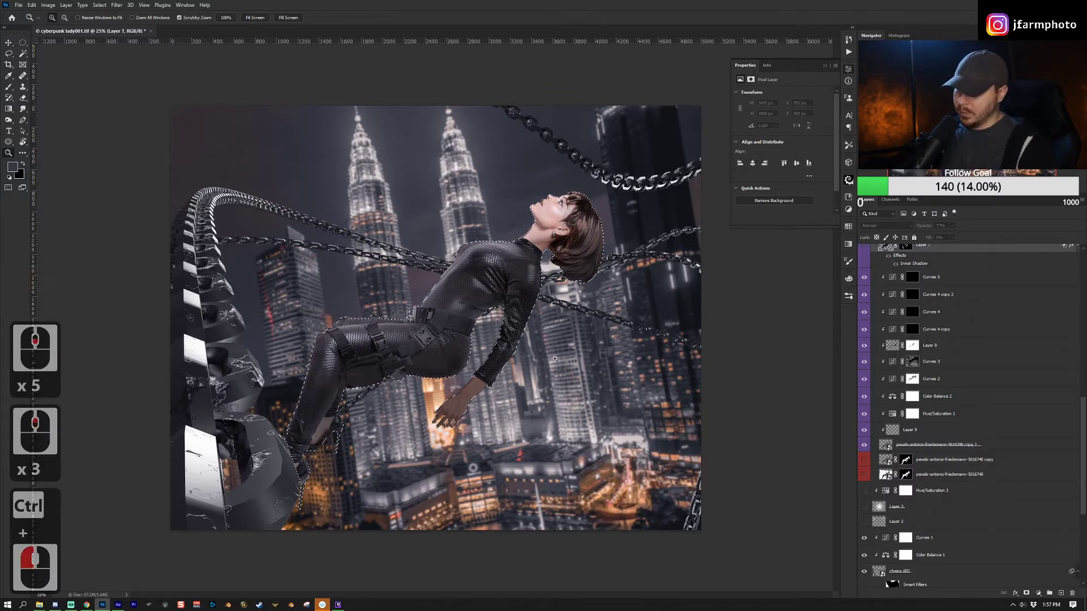
{"action": "scroll", "coordinate": [992, 399], "scroll_direction": "up", "scroll_amount": 4}
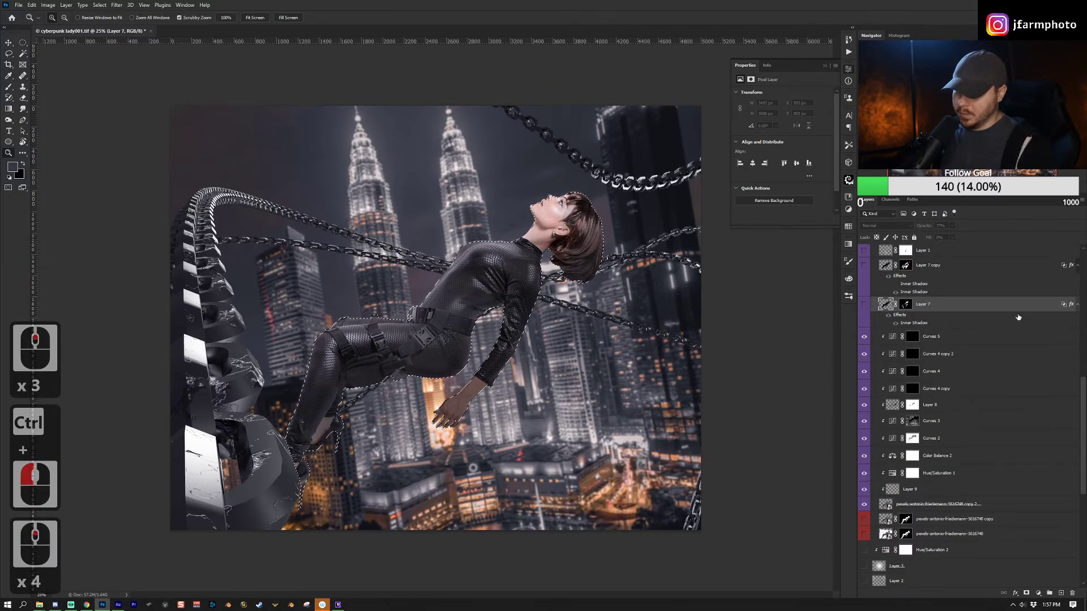
{"action": "left_click", "coordinate": [1015, 343]}
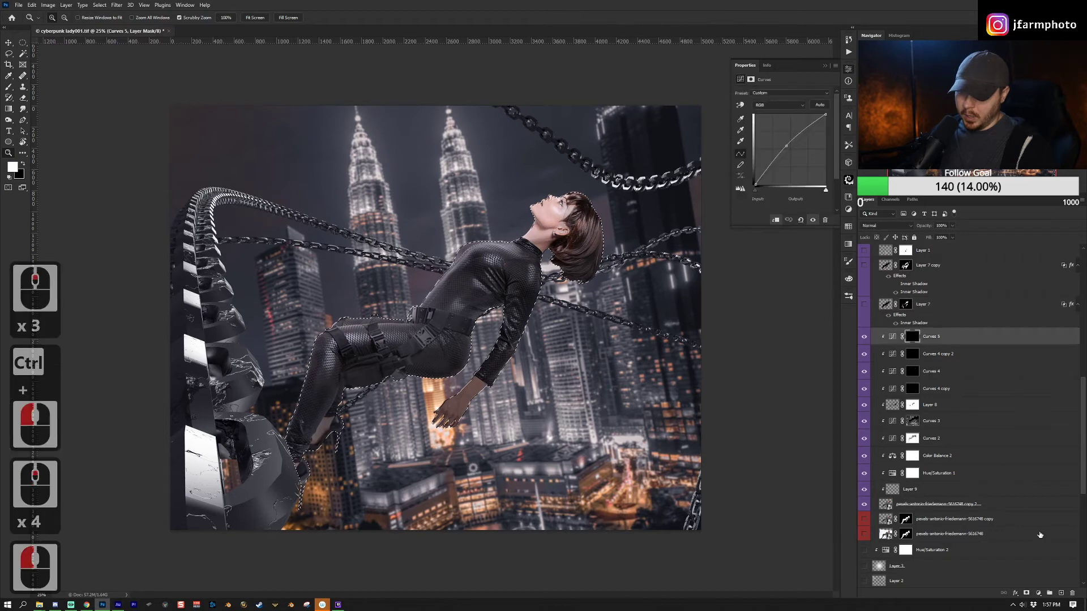
{"action": "left_click", "coordinate": [1060, 593]}
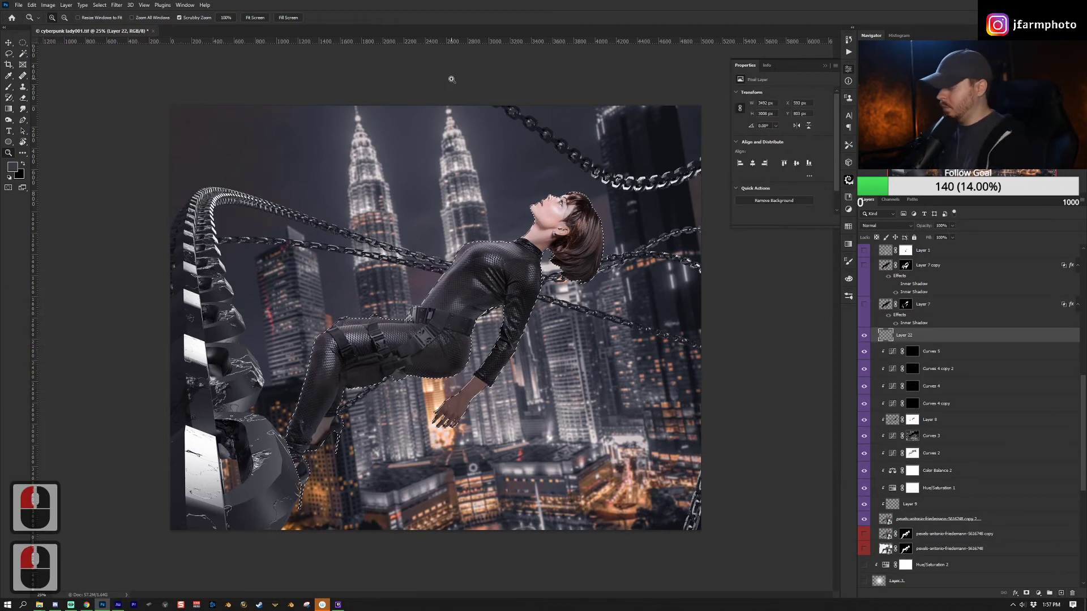
Fill the woman-shaped selection on the new layer with black and deselect.
{"action": "key", "text": "ctrl+BackSpace"}
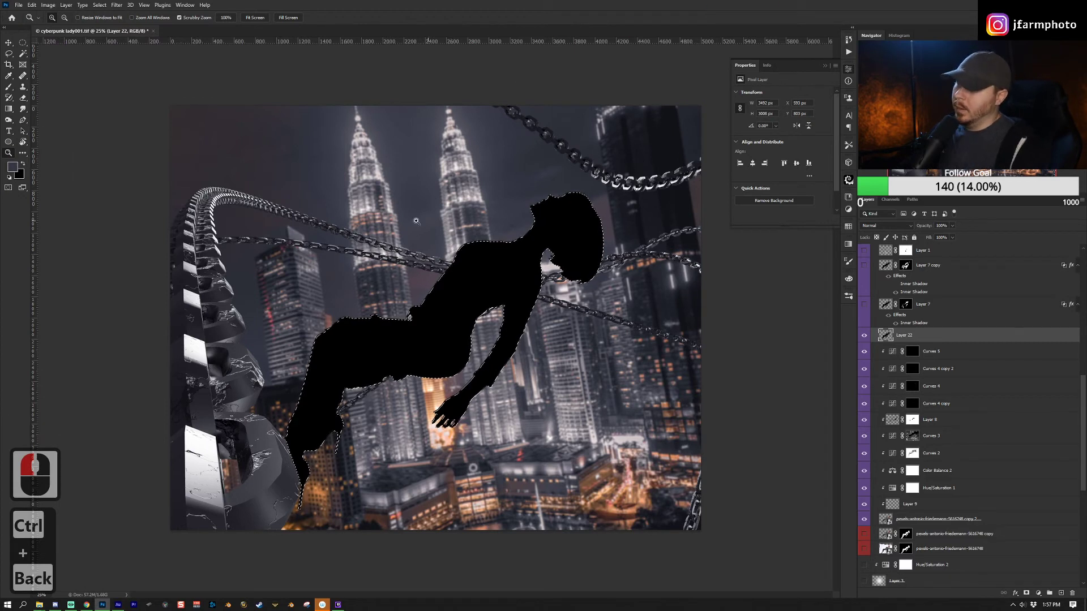
{"action": "left_click", "coordinate": [25, 166]}
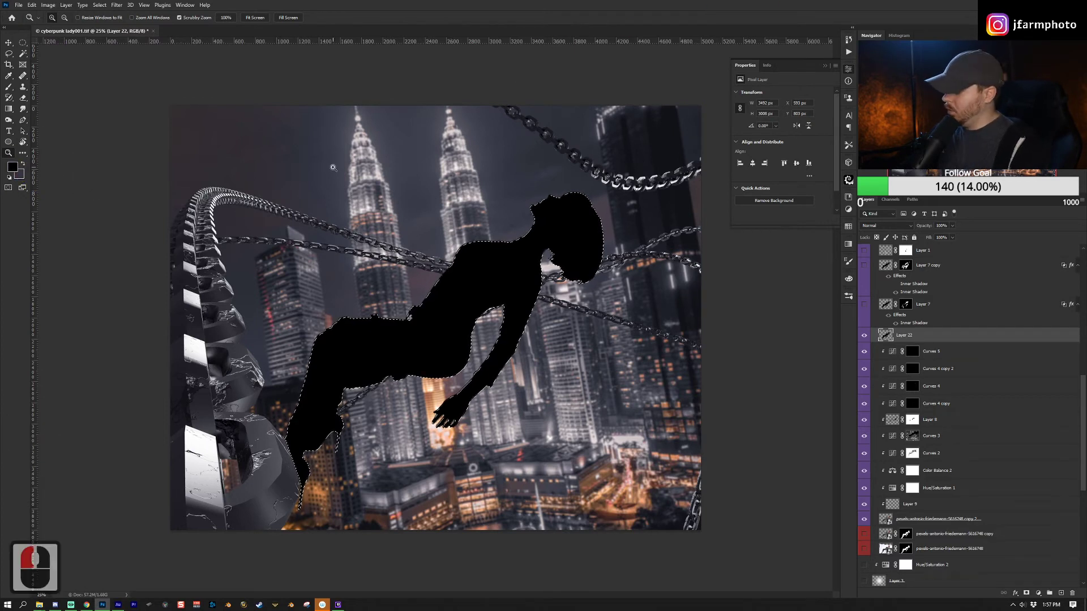
{"action": "key", "text": "alt+BackSpace"}
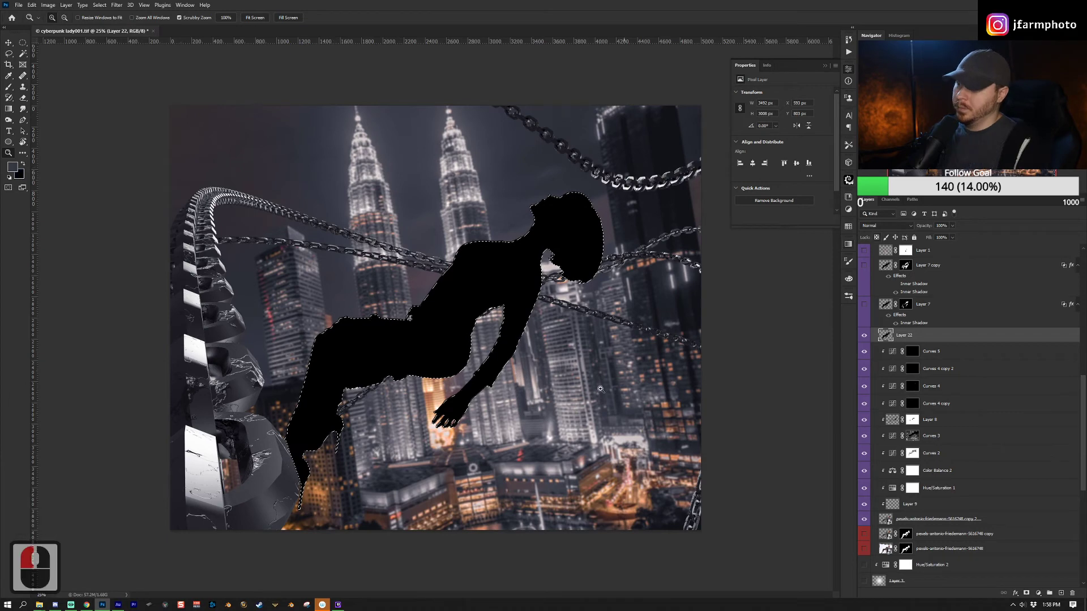
{"action": "key", "text": "ctrl+d"}
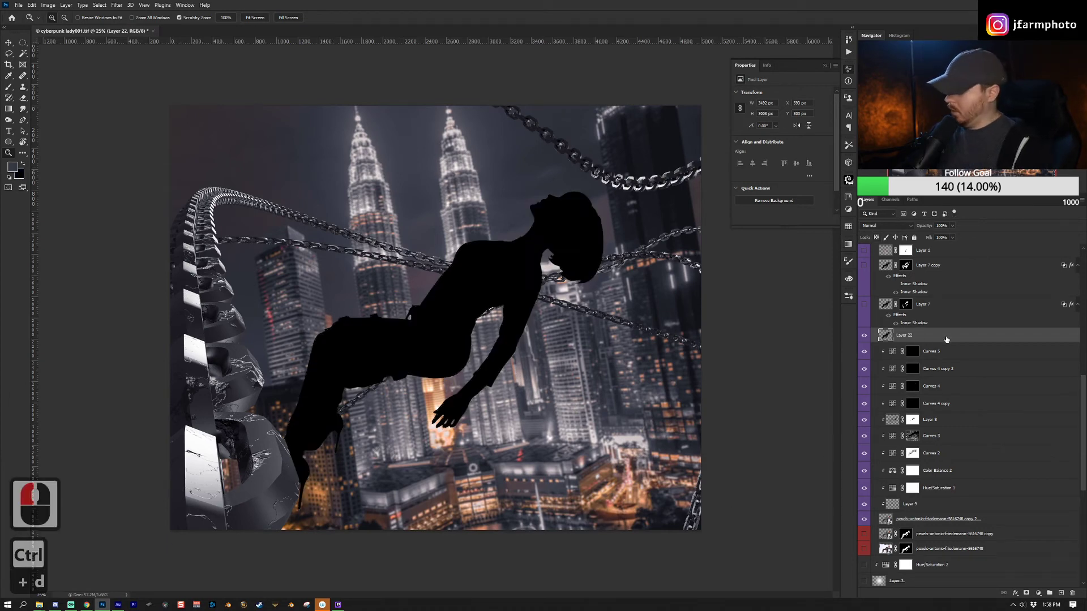
Turn on Layer Mask Hides Effects for the silhouette layer, set its fill opacity to 0% and enable an orange Screen Inner Shadow.
{"action": "double_click", "coordinate": [960, 336]}
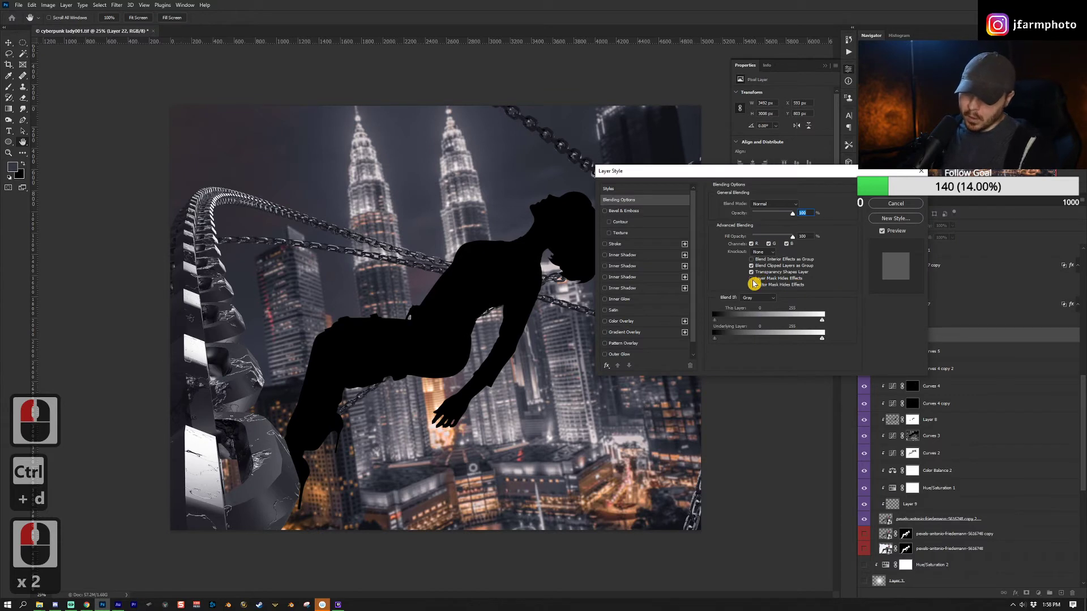
{"action": "left_click", "coordinate": [752, 281]}
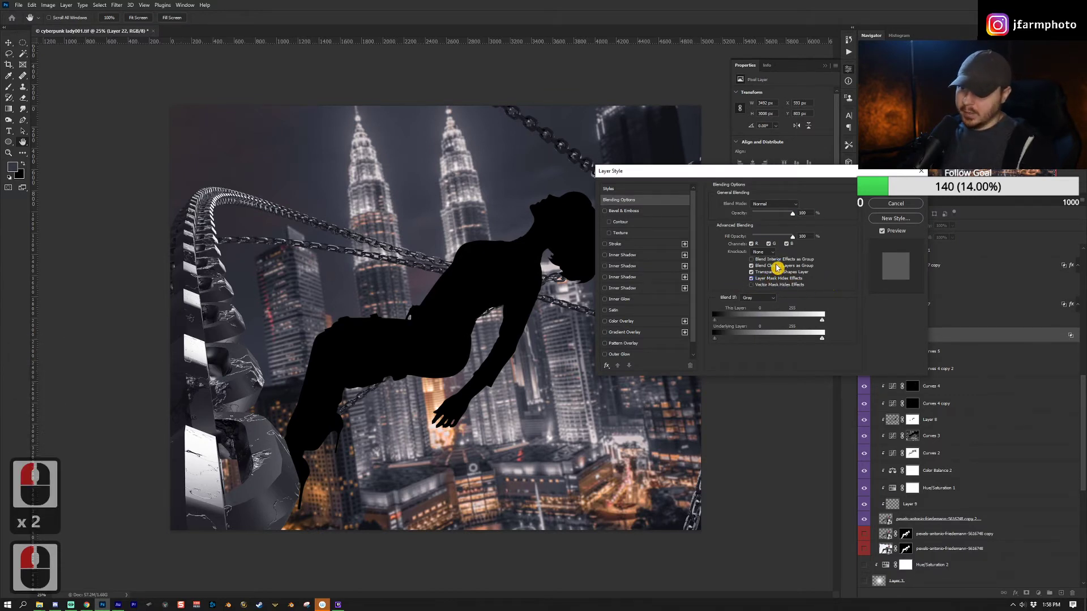
{"action": "left_click_drag", "start_coordinate": [796, 241], "coordinate": [701, 245]}
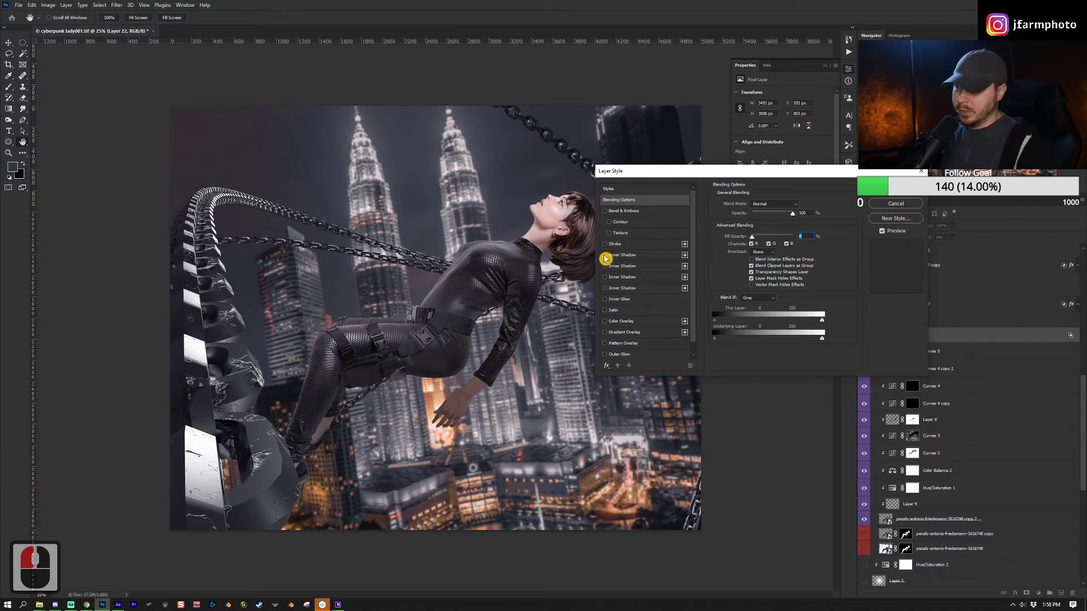
{"action": "double_click", "coordinate": [640, 258]}
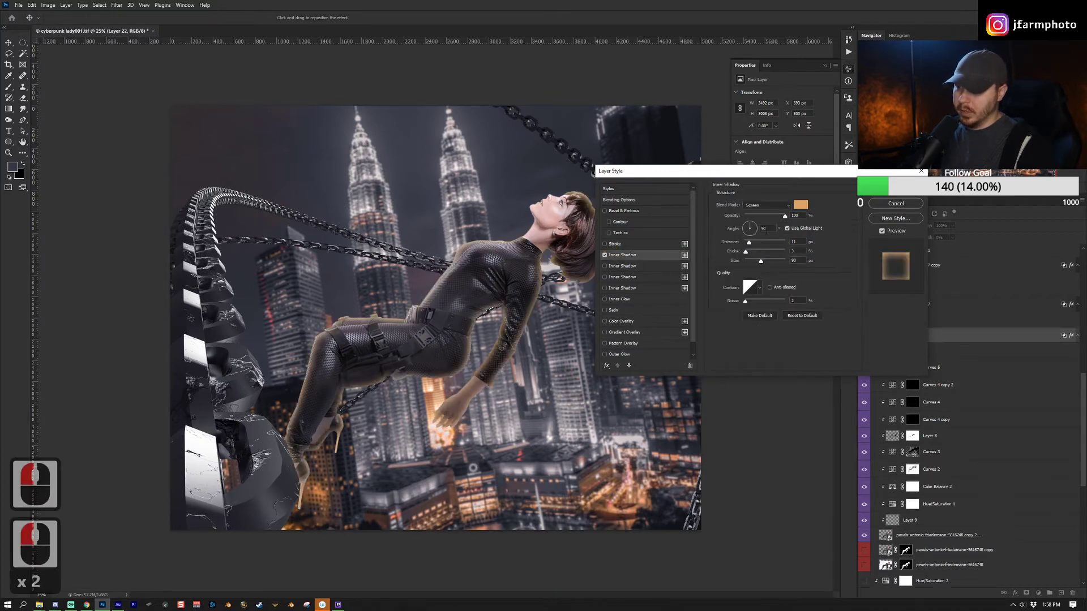
Cancel the silhouette layer's style changes and delete that layer, returning to Curves 5.
{"action": "left_click", "coordinate": [605, 255]}
{"action": "left_click", "coordinate": [899, 204]}
{"action": "left_click_drag", "start_coordinate": [962, 339], "coordinate": [1051, 560]}
{"action": "left_click", "coordinate": [912, 336]}
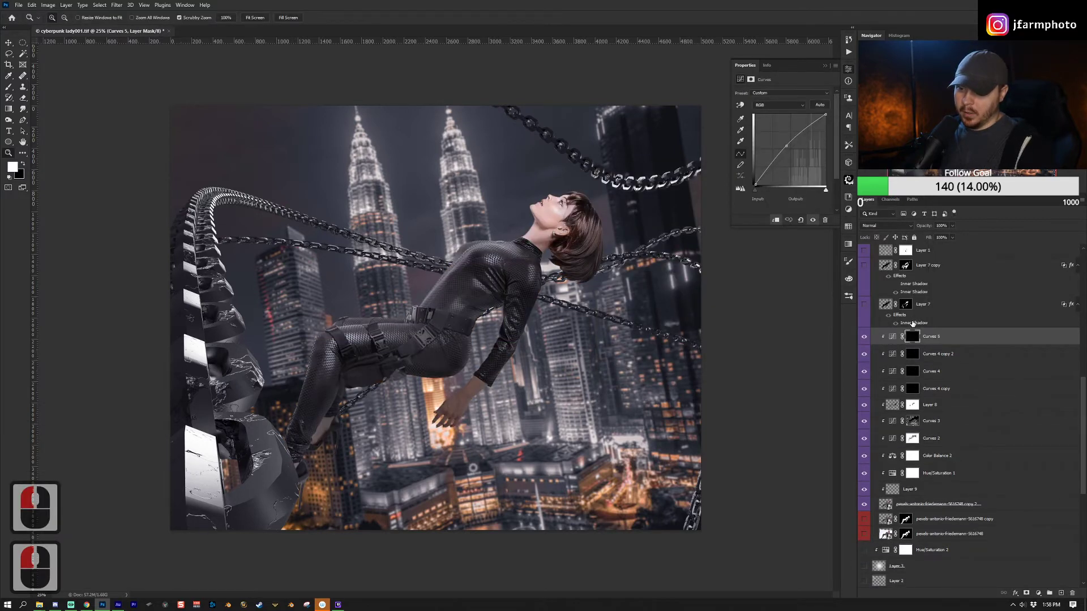
Review the white Inner Shadow settings of Layer 7 and make the layer visible.
{"action": "double_click", "coordinate": [1041, 323]}
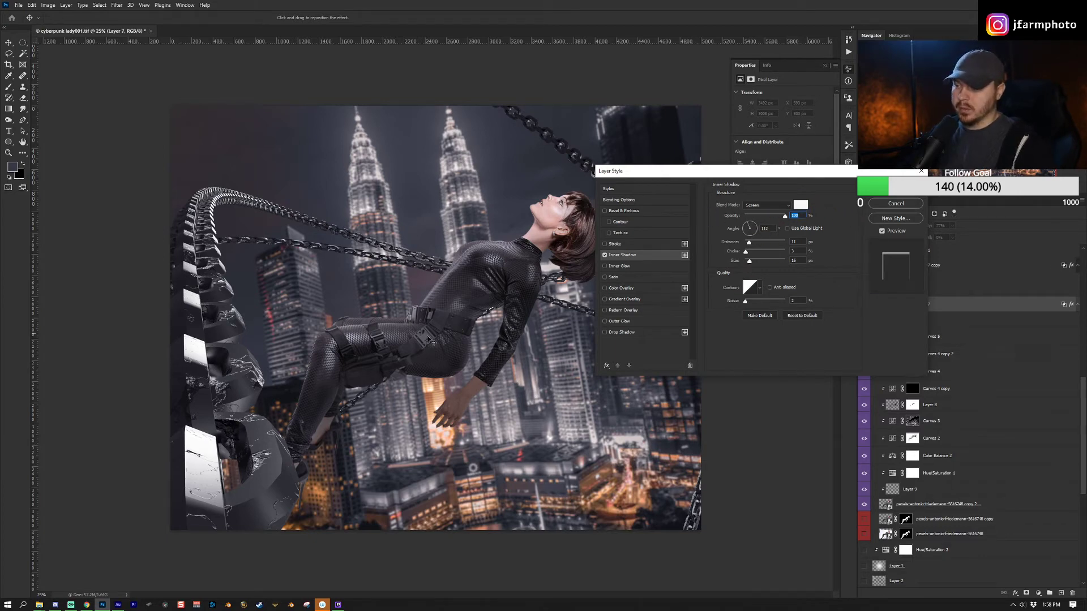
{"action": "key", "text": "Return"}
{"action": "key", "text": "z"}
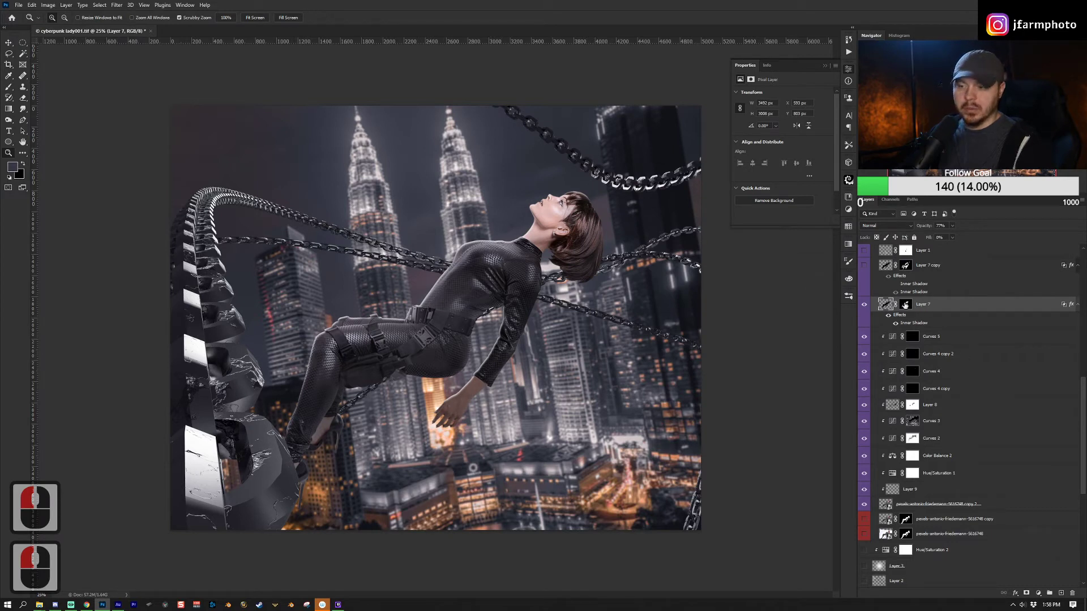
Compare the woman's rim light with Layer 7's mask disabled and enabled, leaving the mask active.
{"action": "left_click", "coordinate": [905, 305]}
{"action": "left_click", "coordinate": [905, 304], "text": "shift"}
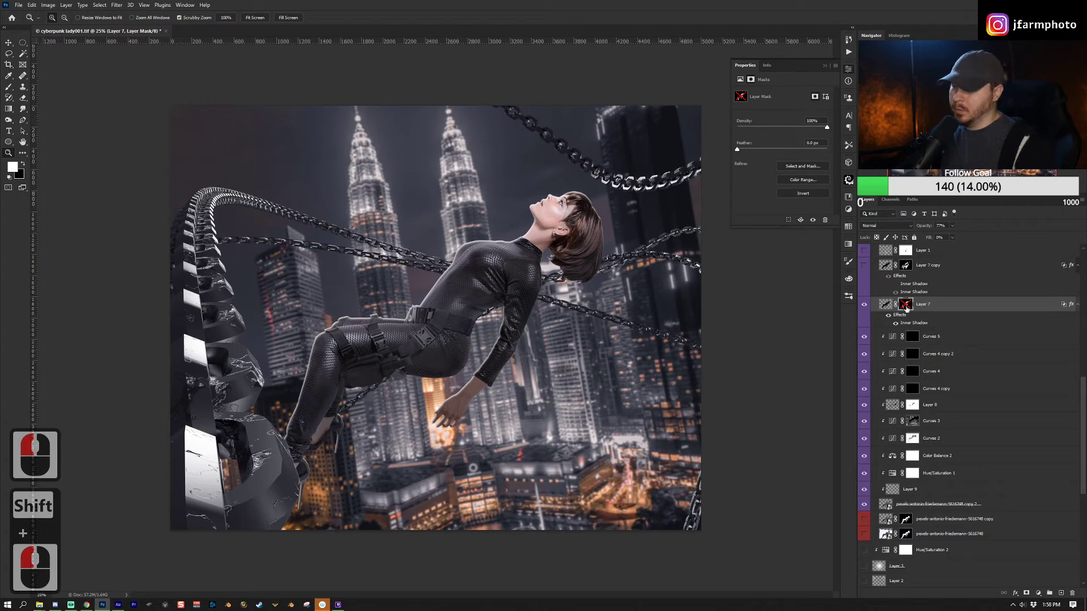
{"action": "left_click", "coordinate": [905, 305], "text": "shift"}
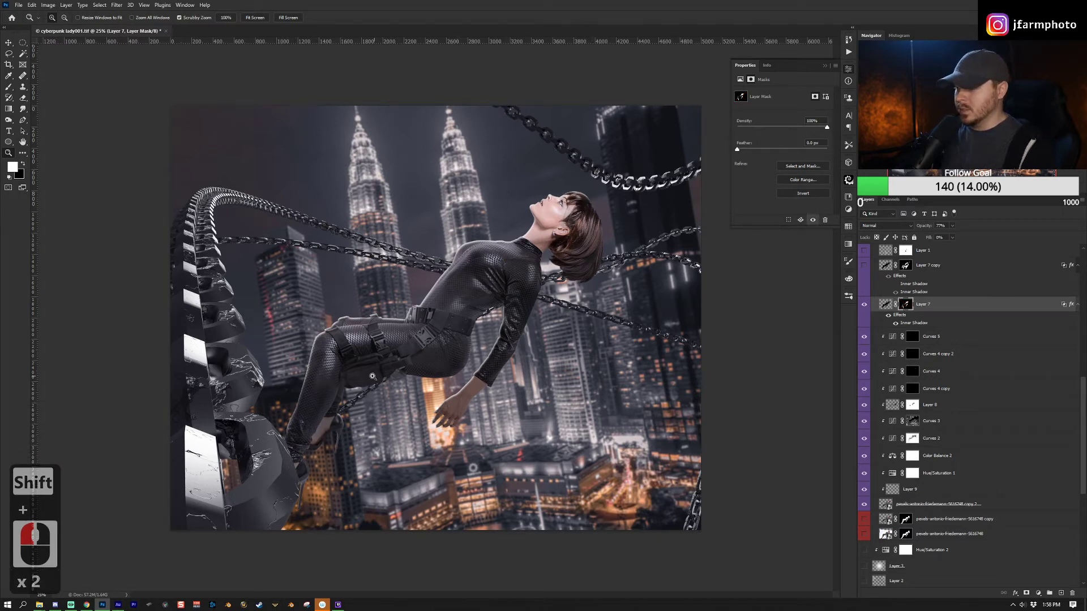
Select Layer 7 copy and make it visible, comparing the woman's edges with and without it.
{"action": "left_click", "coordinate": [958, 267]}
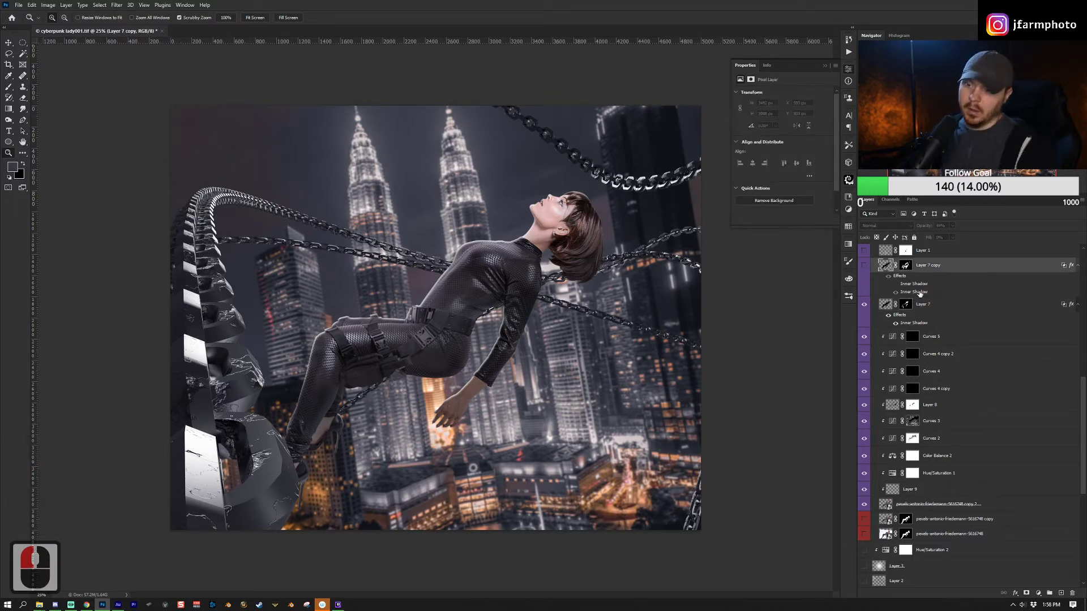
{"action": "left_click", "coordinate": [863, 266]}
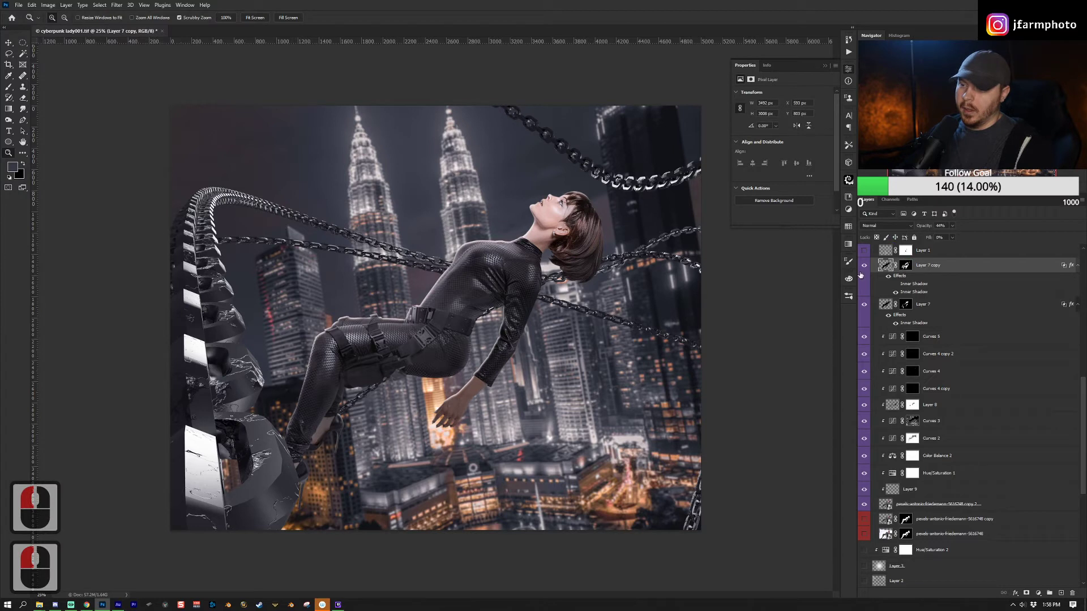
{"action": "left_click", "coordinate": [863, 264]}
{"action": "left_click", "coordinate": [863, 265]}
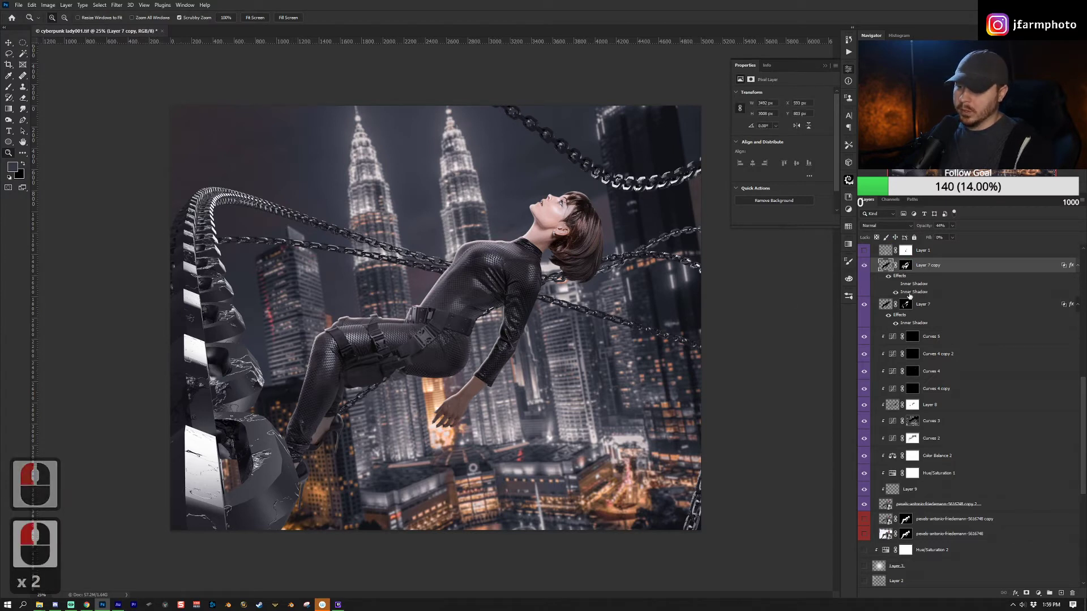
Review the orange Color Dodge Inner Shadow settings of Layer 7 copy and close them without changes.
{"action": "left_click", "coordinate": [817, 294]}
{"action": "double_click", "coordinate": [897, 272]}
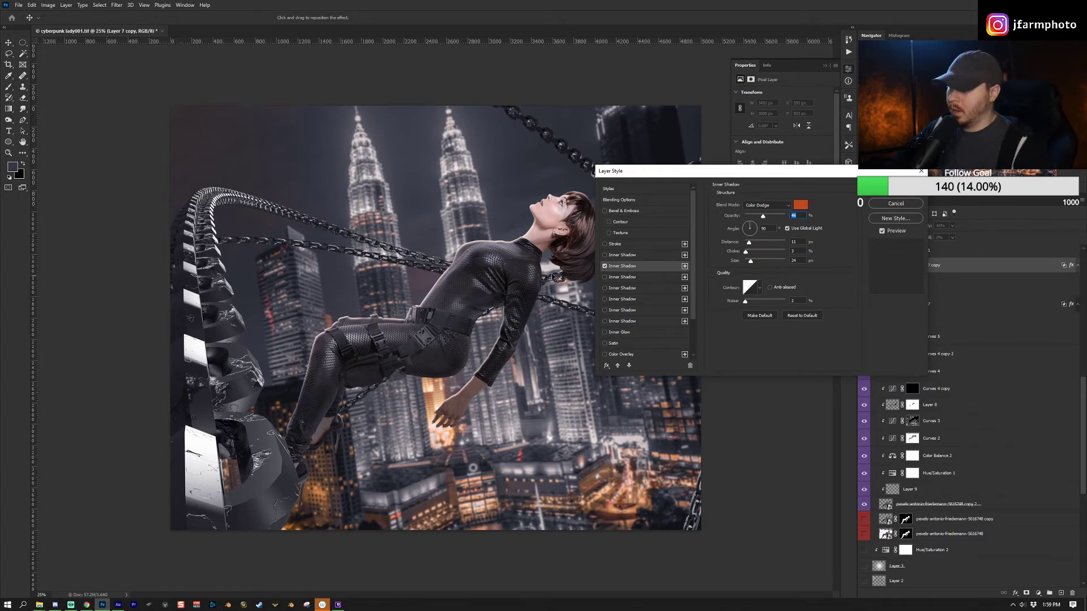
{"action": "left_click", "coordinate": [907, 205]}
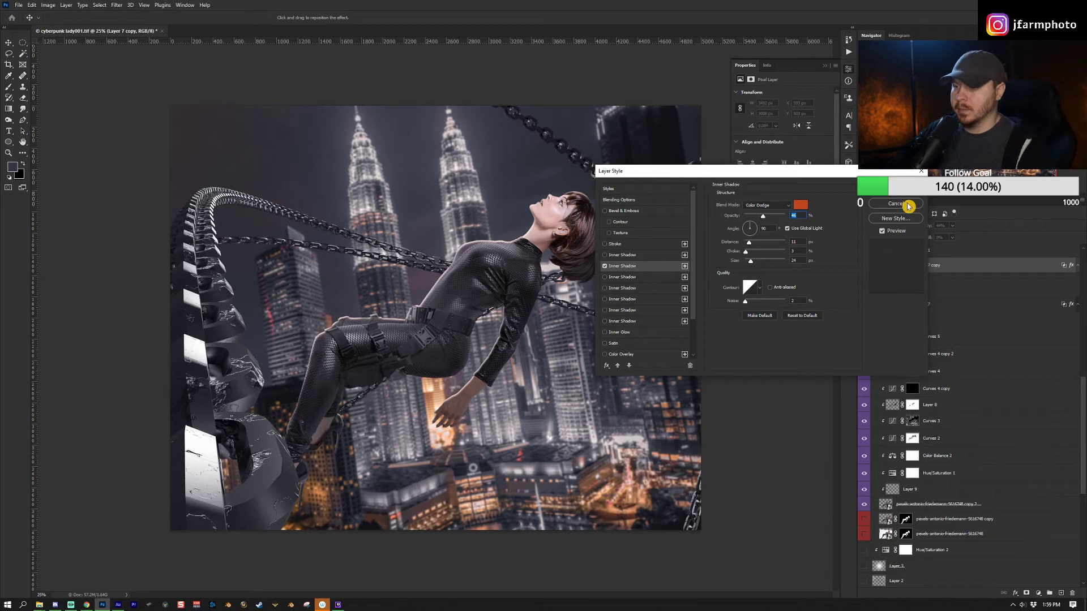
Select and show the masked Layer 1 at the top of Group 1, ready the Brush tool and set the layer's blend mode to Screen.
{"action": "left_click", "coordinate": [488, 225]}
{"action": "key", "text": "z"}
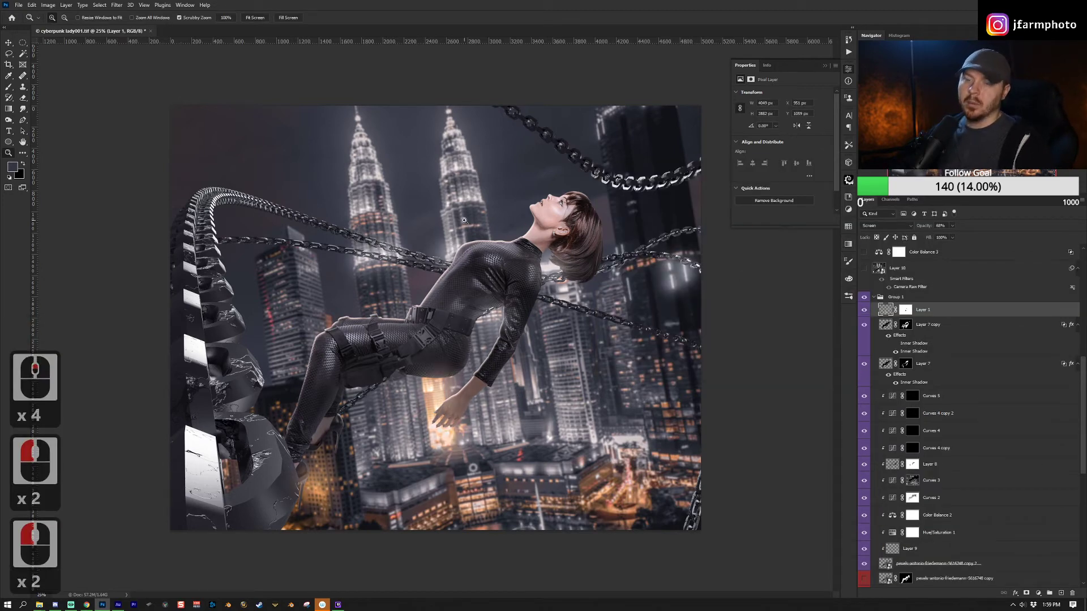
{"action": "scroll", "coordinate": [519, 277], "scroll_direction": "down", "scroll_amount": 3}
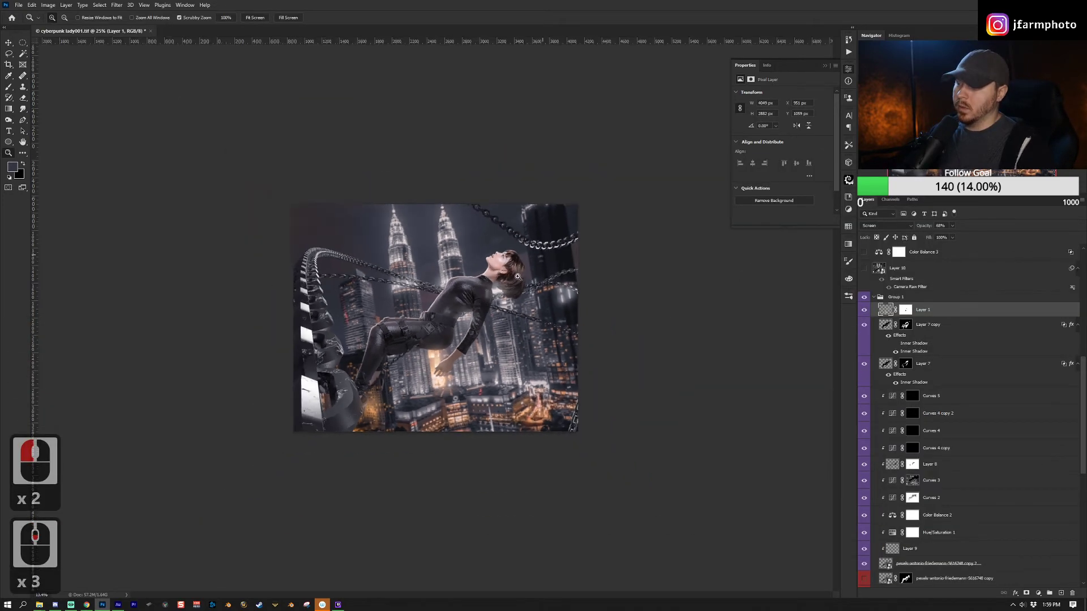
{"action": "left_click", "coordinate": [519, 276]}
{"action": "key", "text": "b"}
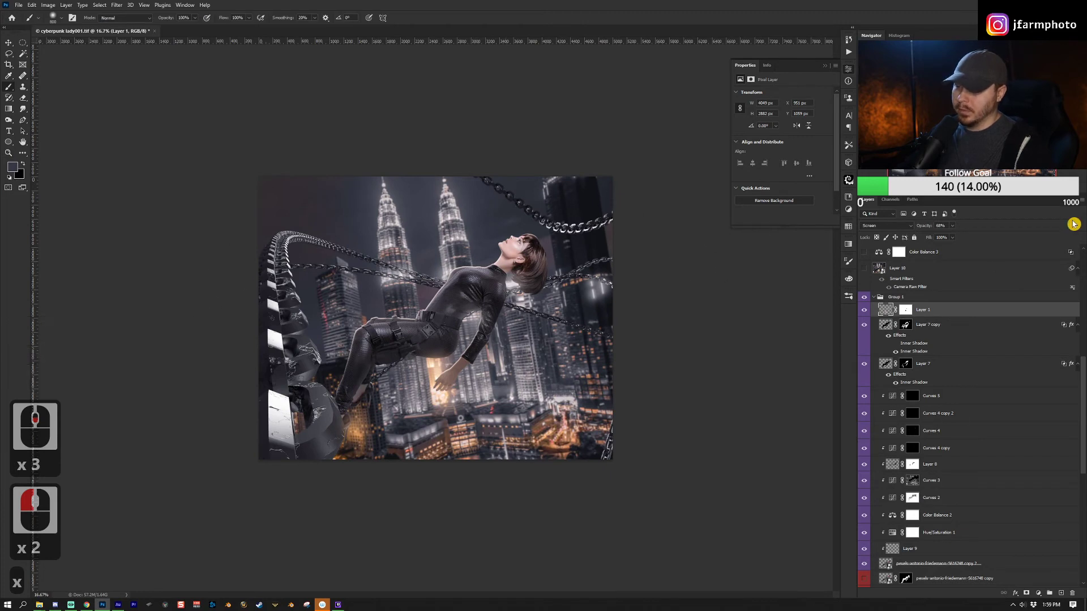
{"action": "left_click", "coordinate": [886, 226]}
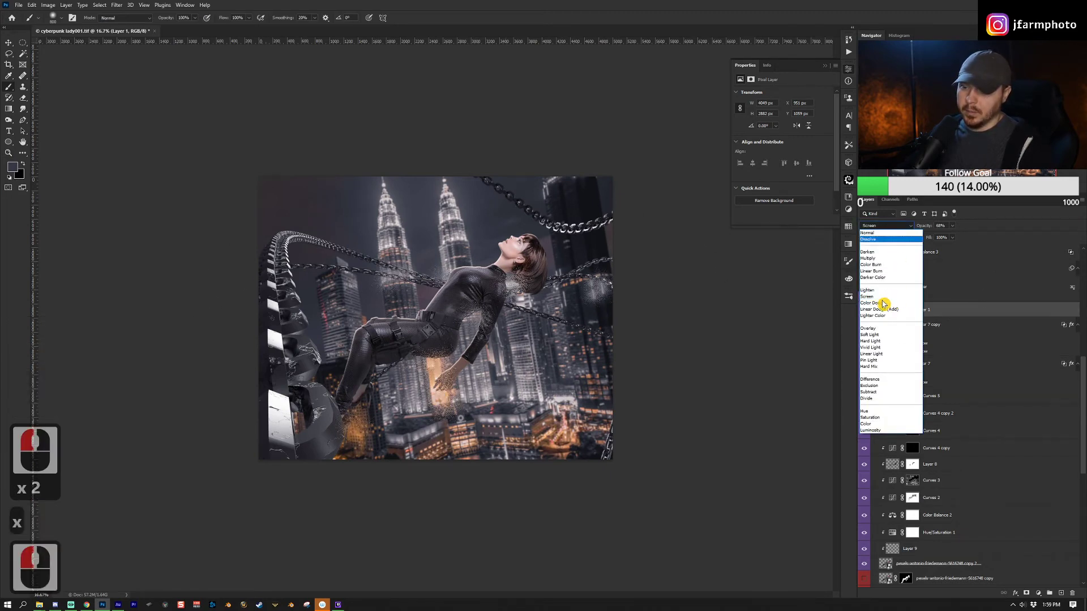
{"action": "left_click", "coordinate": [869, 296]}
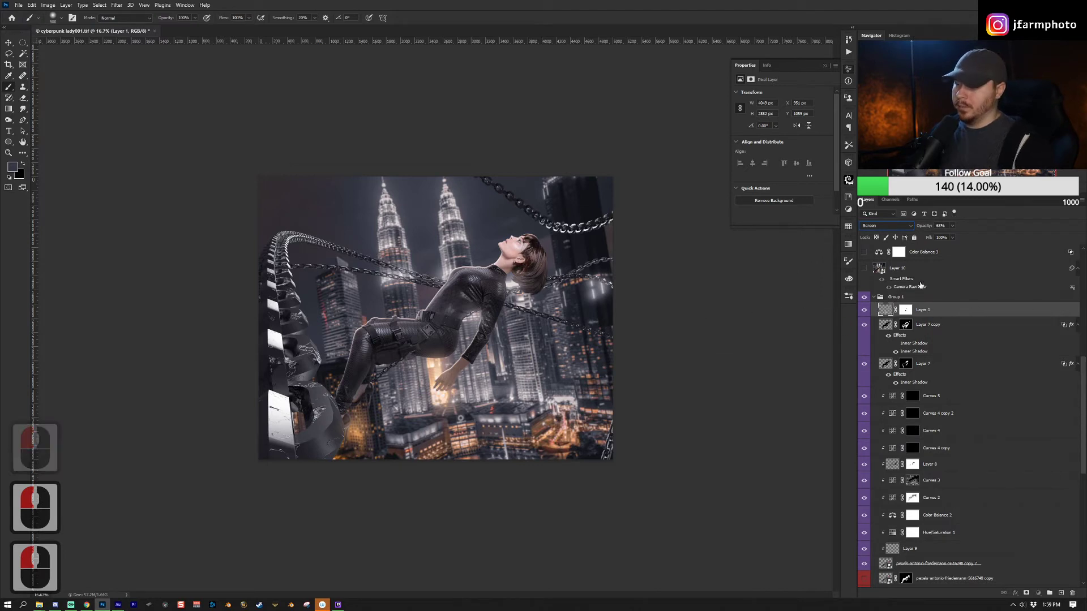
Try a brush dab on Layer 1 in a pinkish-brown tone sampled from the city lights, and undo it.
{"action": "left_click", "coordinate": [426, 459], "text": "alt"}
{"action": "left_click", "coordinate": [428, 455]}
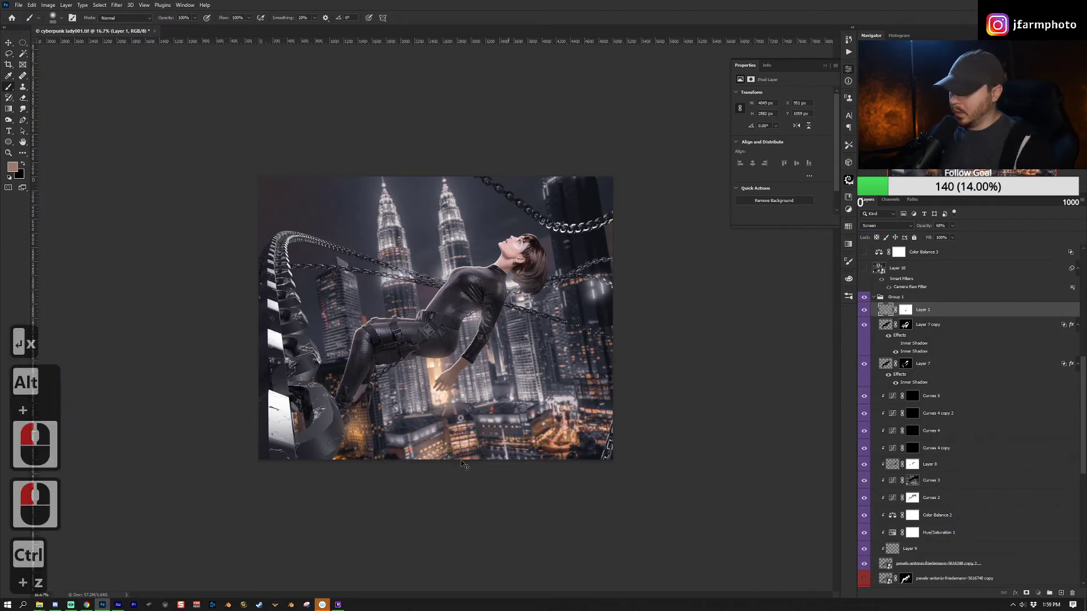
{"action": "key", "text": "ctrl+z"}
Sample a brown-orange tone from the city lights as the foreground color, undo the test dab, and reduce the brush size.
{"action": "left_click", "coordinate": [544, 438], "text": "alt"}
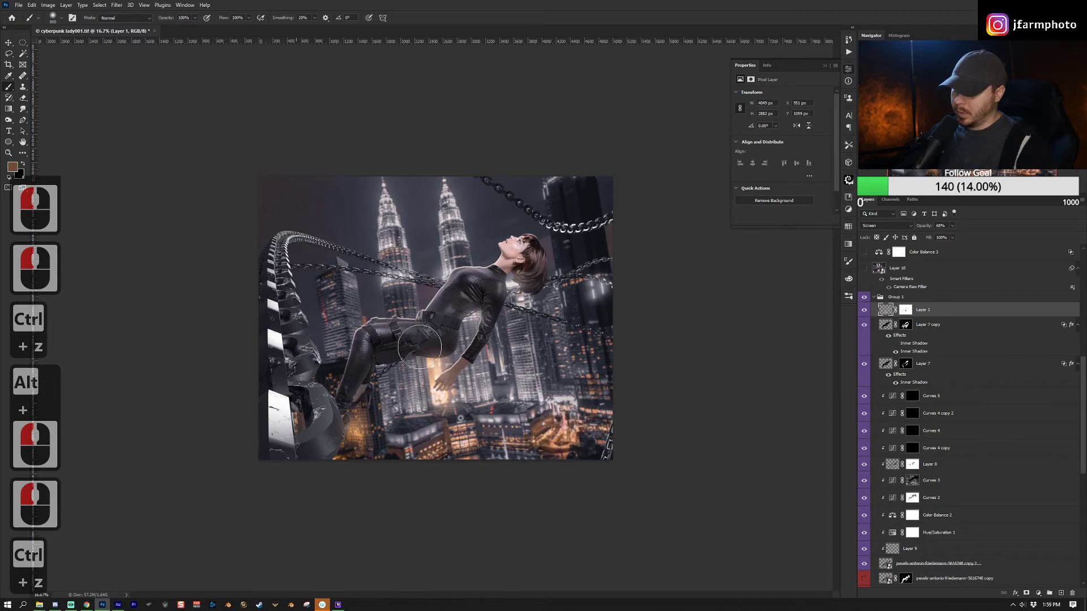
{"action": "left_click", "coordinate": [591, 286]}
{"action": "key", "text": "q"}
{"action": "key", "text": "q"}
{"action": "key", "text": "q"}
{"action": "key", "text": "q"}
{"action": "key", "text": "q"}
{"action": "key", "text": "q"}
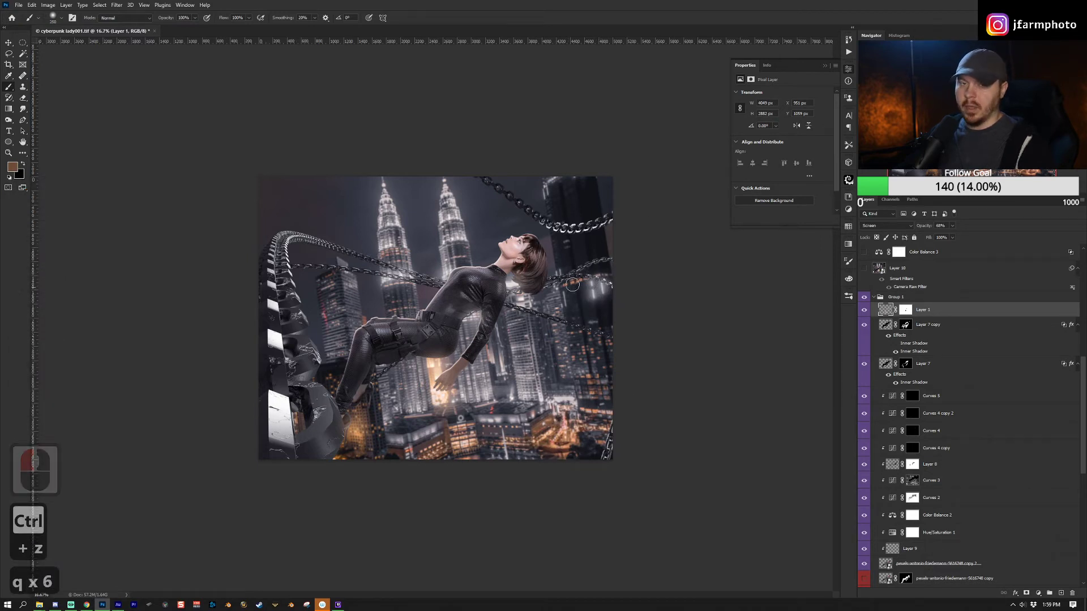
Collapse Group 1 and select it so the layers beneath it are within reach.
{"action": "key", "text": "z"}
{"action": "left_click", "coordinate": [636, 238], "text": "alt"}
{"action": "left_click", "coordinate": [872, 300]}
{"action": "left_click", "coordinate": [873, 298]}
{"action": "left_click", "coordinate": [919, 298]}
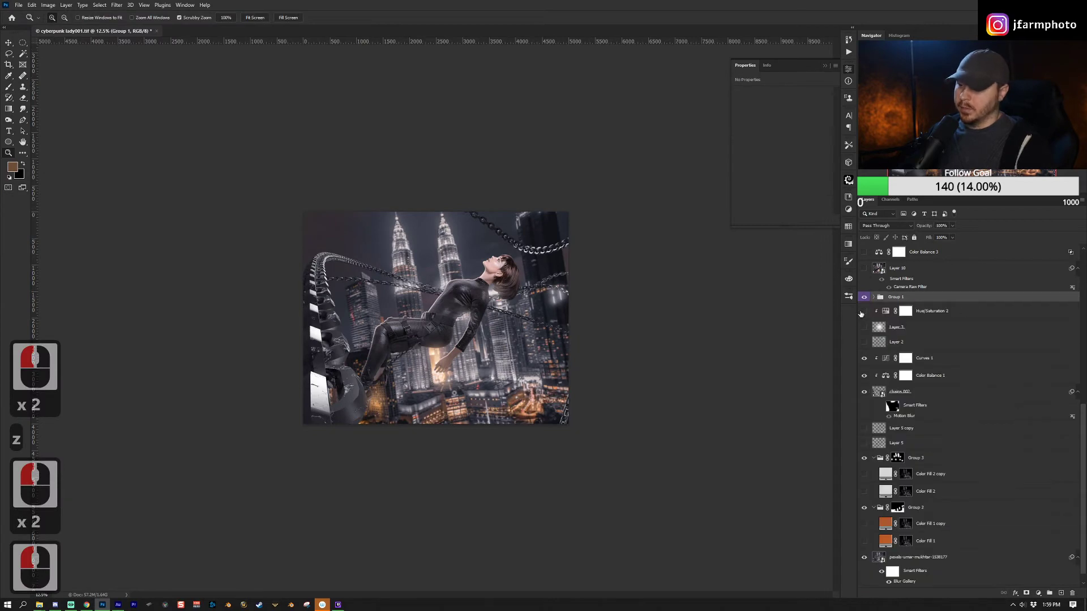
Select the city photo smart object layer and preview Group 2's two orange color fills shown and hidden.
{"action": "scroll", "coordinate": [883, 453], "scroll_direction": "down", "scroll_amount": 4}
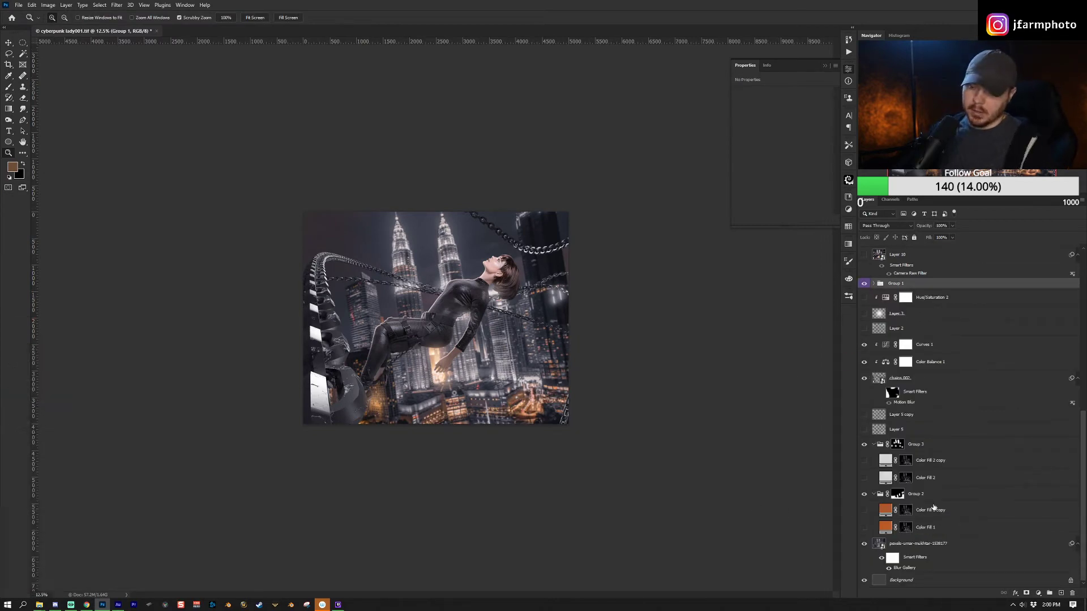
{"action": "left_click", "coordinate": [937, 510]}
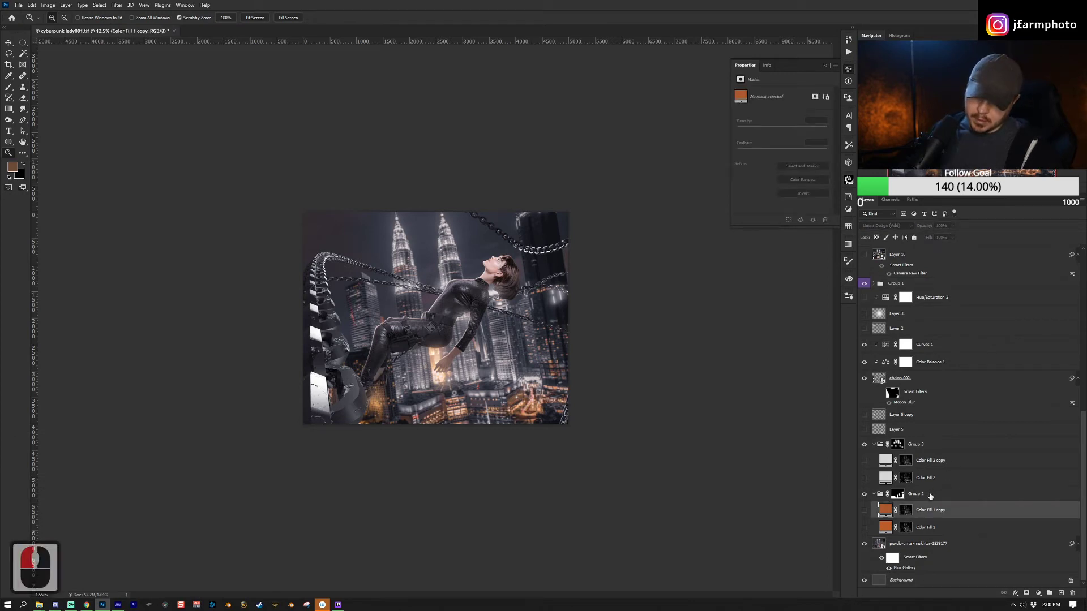
{"action": "left_click", "coordinate": [946, 543]}
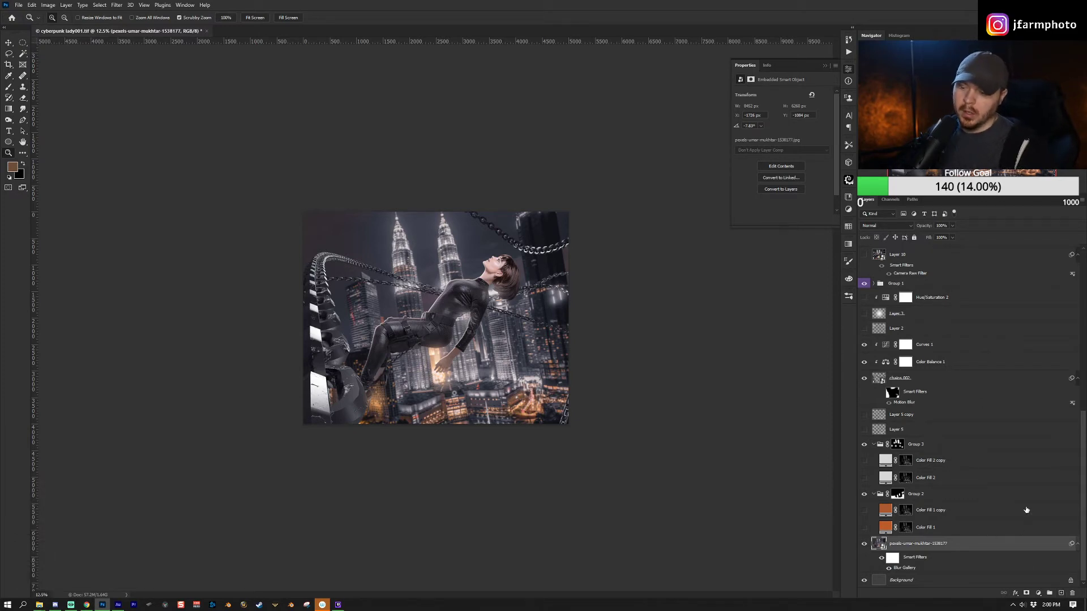
{"action": "left_click_drag", "start_coordinate": [864, 511], "coordinate": [862, 532]}
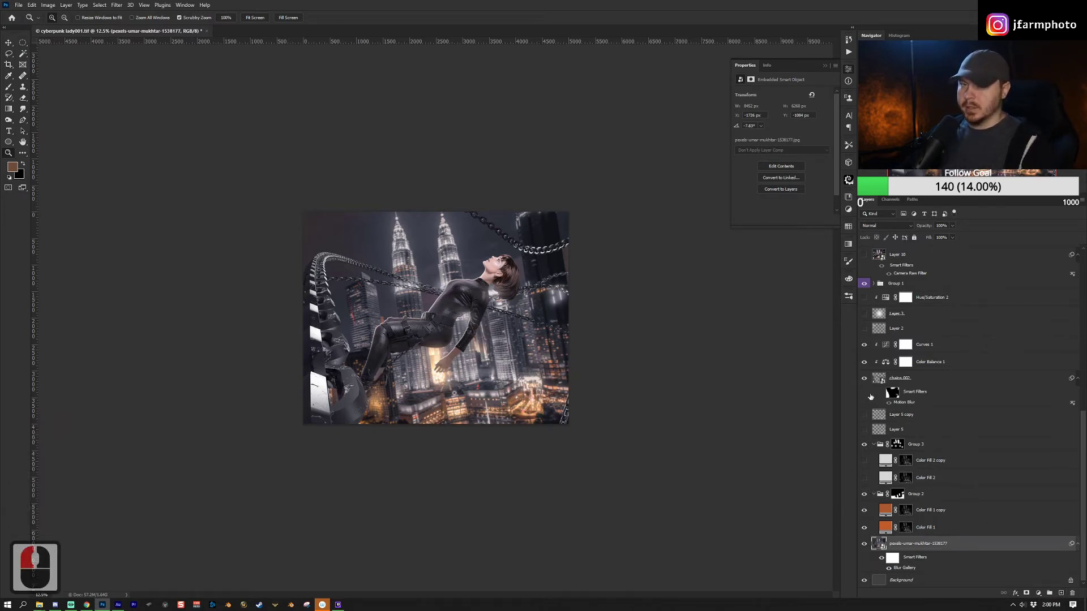
{"action": "left_click_drag", "start_coordinate": [864, 511], "coordinate": [863, 527]}
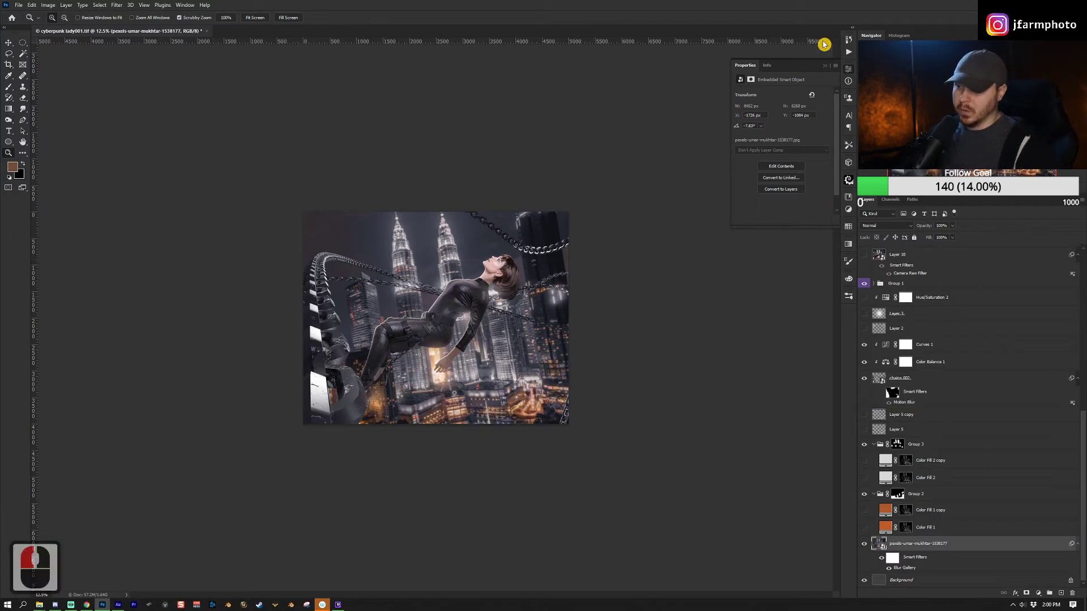
Check the recorded actions, and view the Highlights and Midtones luminosity channels on their own.
{"action": "left_click", "coordinate": [848, 57]}
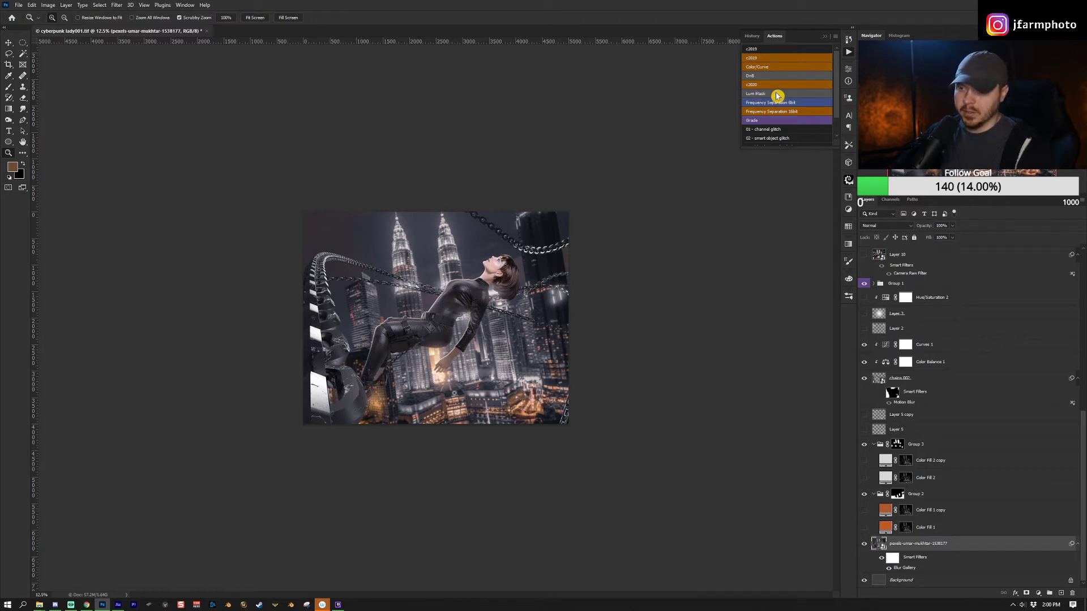
{"action": "left_click", "coordinate": [891, 199]}
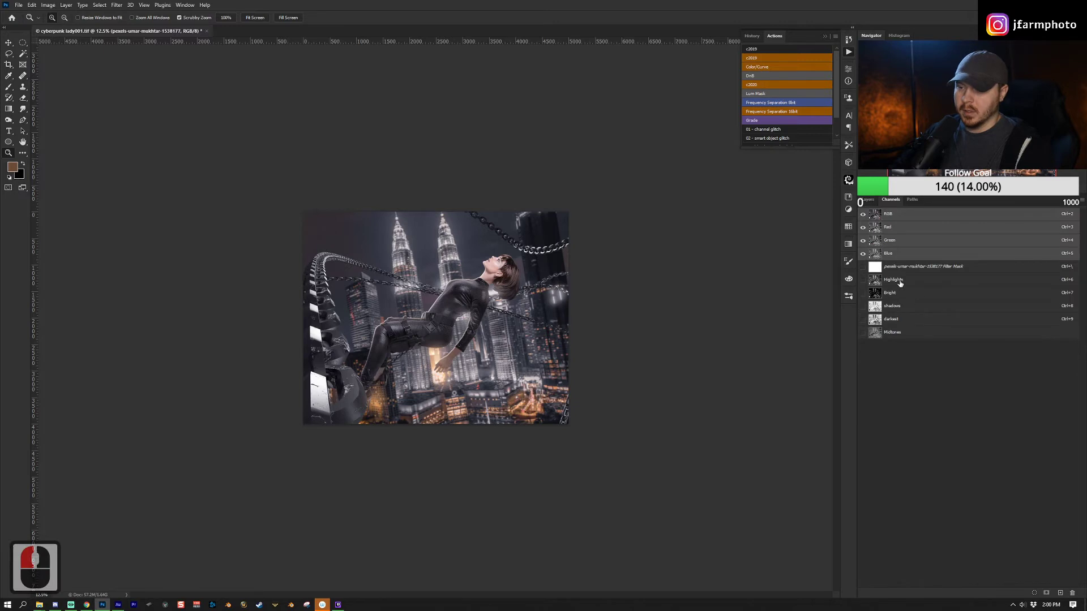
{"action": "left_click", "coordinate": [902, 283]}
{"action": "left_click", "coordinate": [908, 331]}
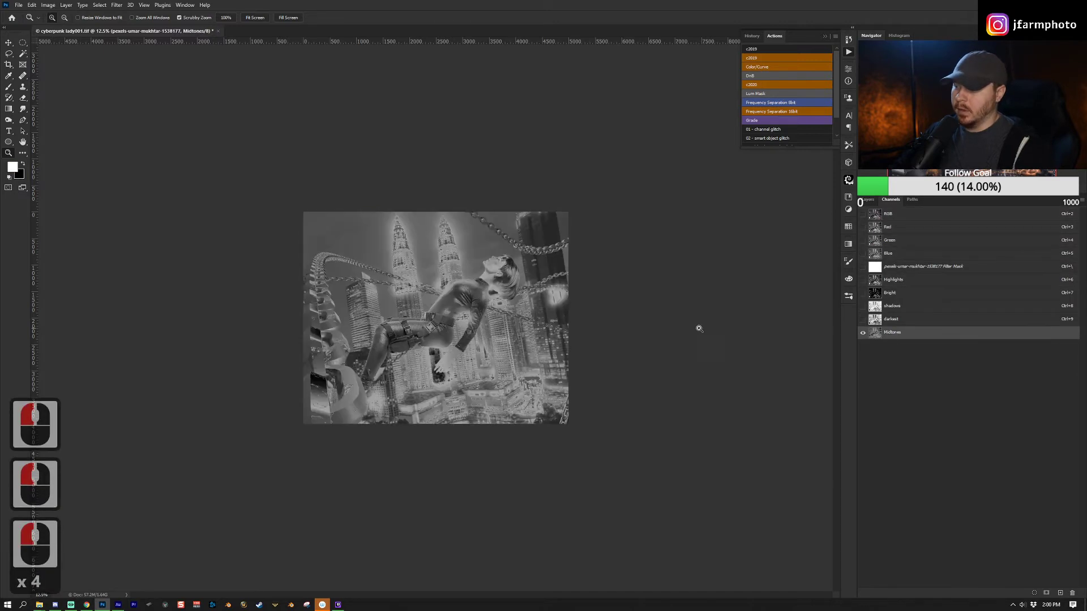
{"action": "left_click", "coordinate": [892, 280]}
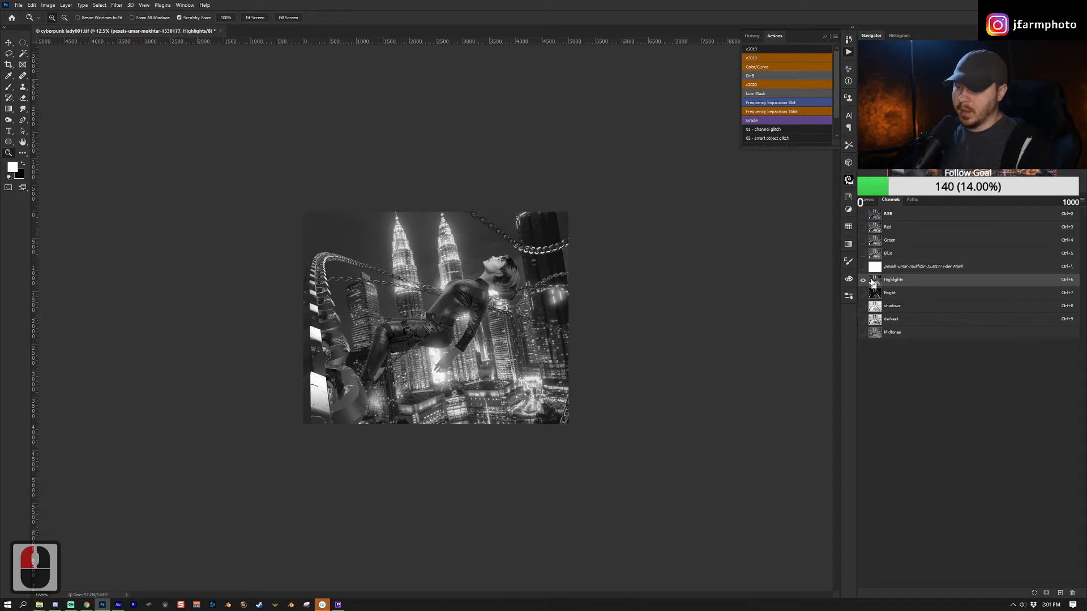
Load the Highlights, Bright, shadows and darkest channels as selections one after another to compare their coverage.
{"action": "left_click", "coordinate": [872, 283], "text": "ctrl"}
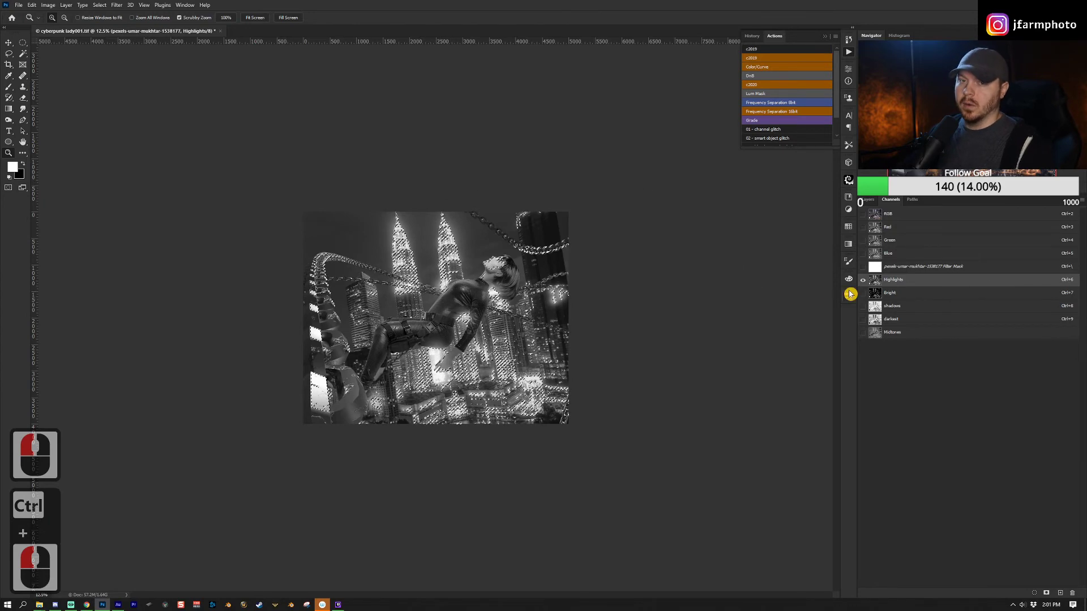
{"action": "left_click", "coordinate": [877, 297], "text": "ctrl"}
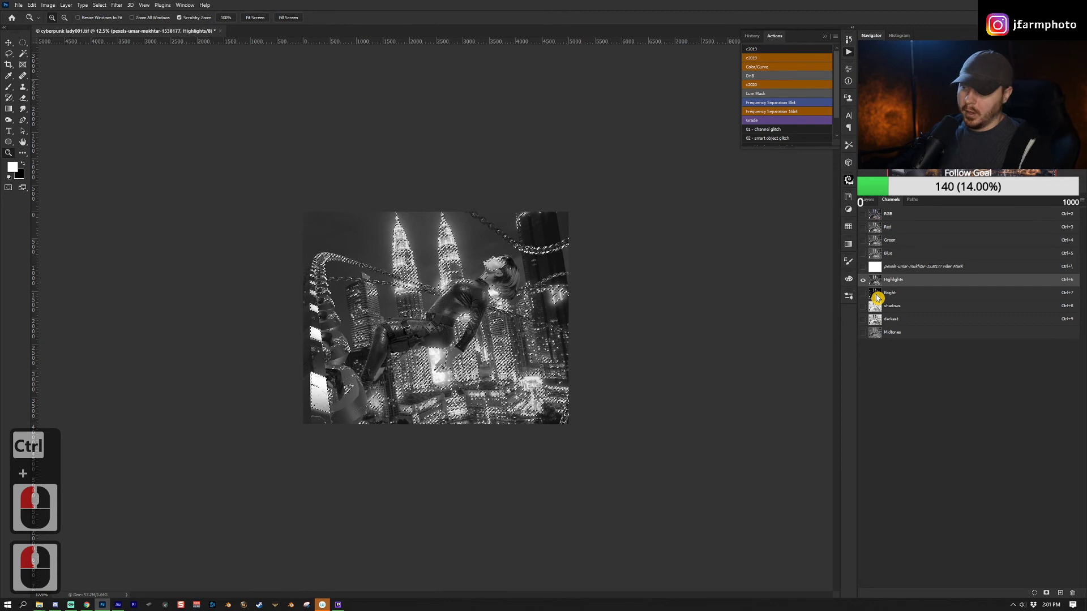
{"action": "left_click", "coordinate": [878, 308], "text": "ctrl"}
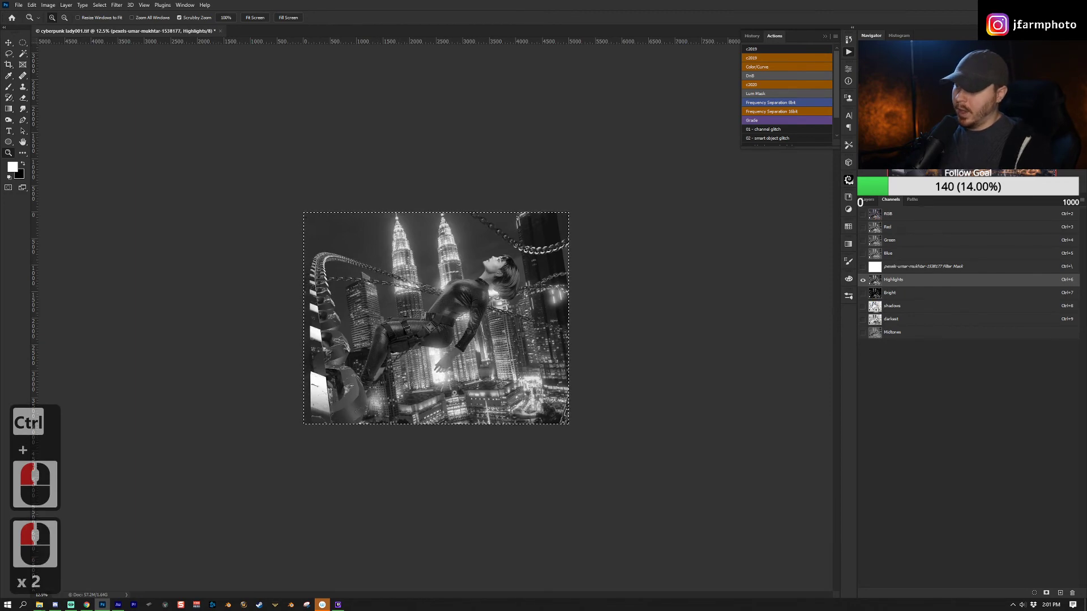
{"action": "left_click", "coordinate": [875, 318], "text": "ctrl"}
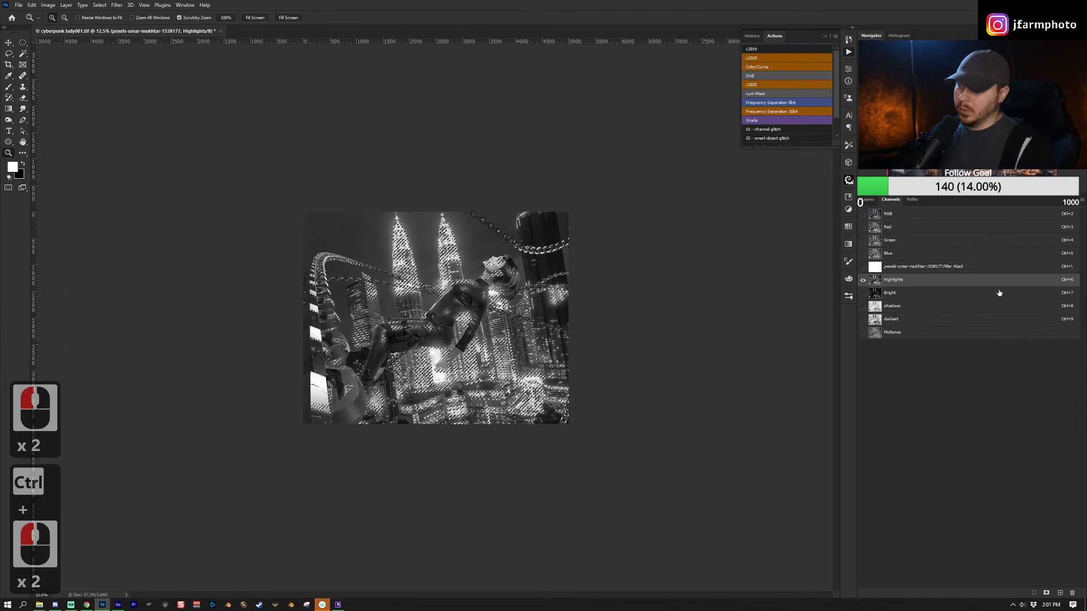
{"action": "left_click", "coordinate": [876, 320], "text": "ctrl"}
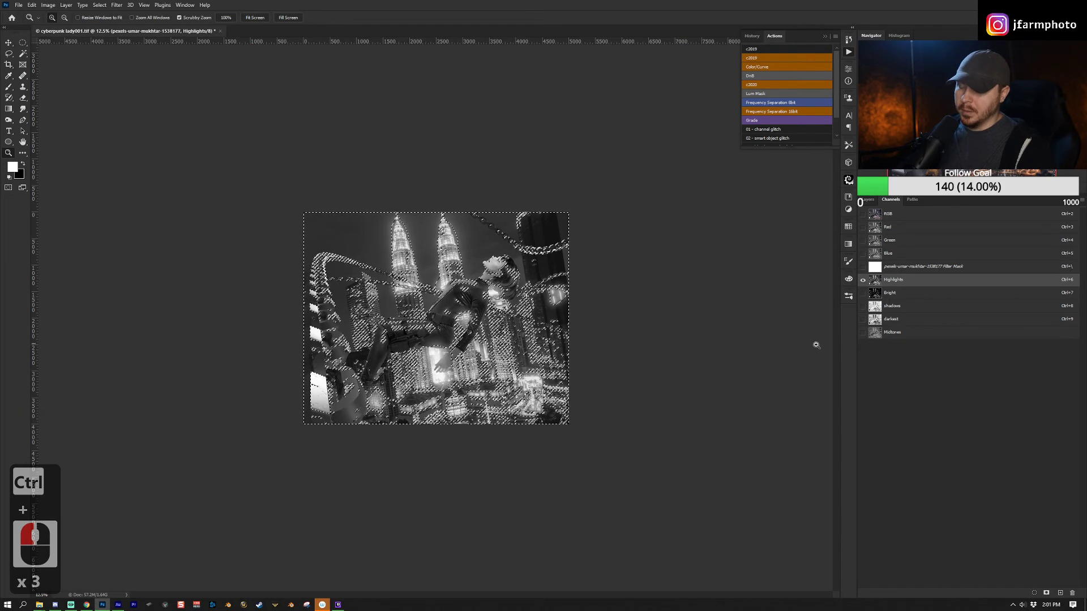
Show the RGB composite, hide the Highlights channel, and load the Bright channel as the selection.
{"action": "left_click", "coordinate": [869, 203]}
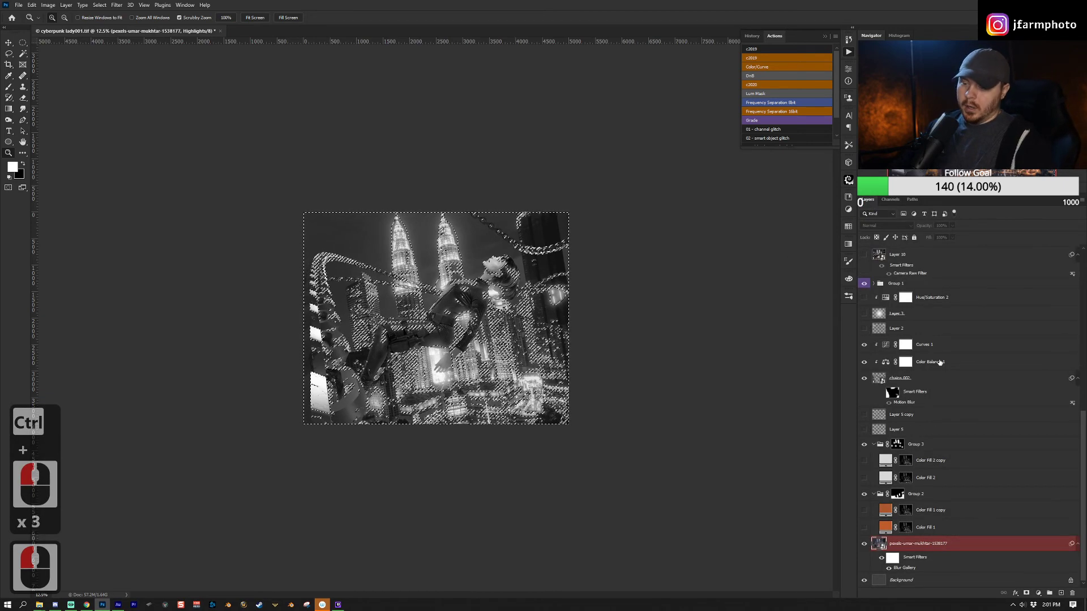
{"action": "left_click", "coordinate": [890, 200]}
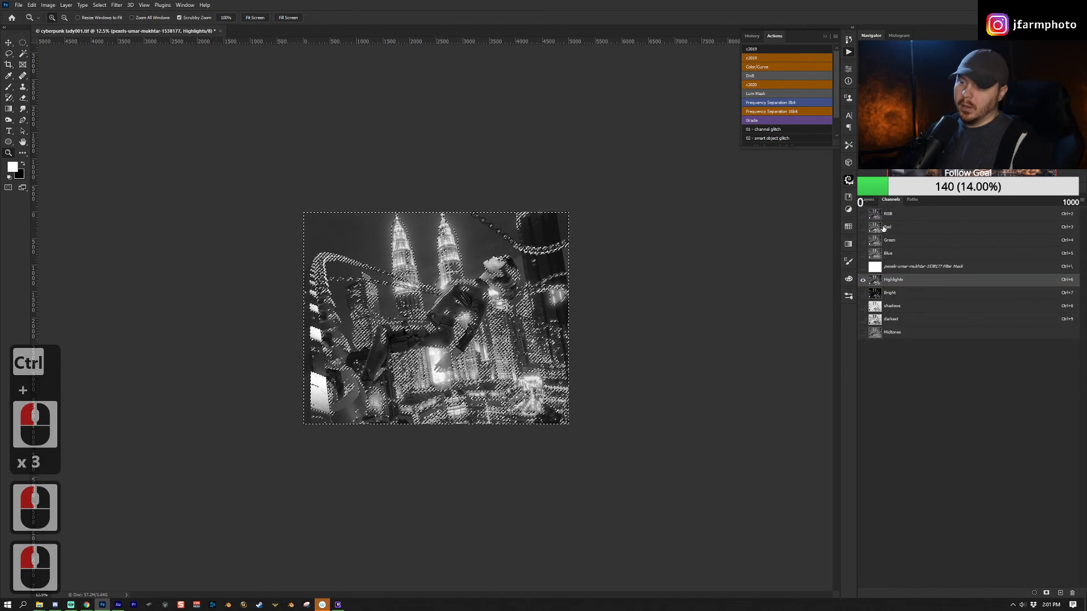
{"action": "left_click", "coordinate": [863, 215]}
{"action": "left_click", "coordinate": [863, 280]}
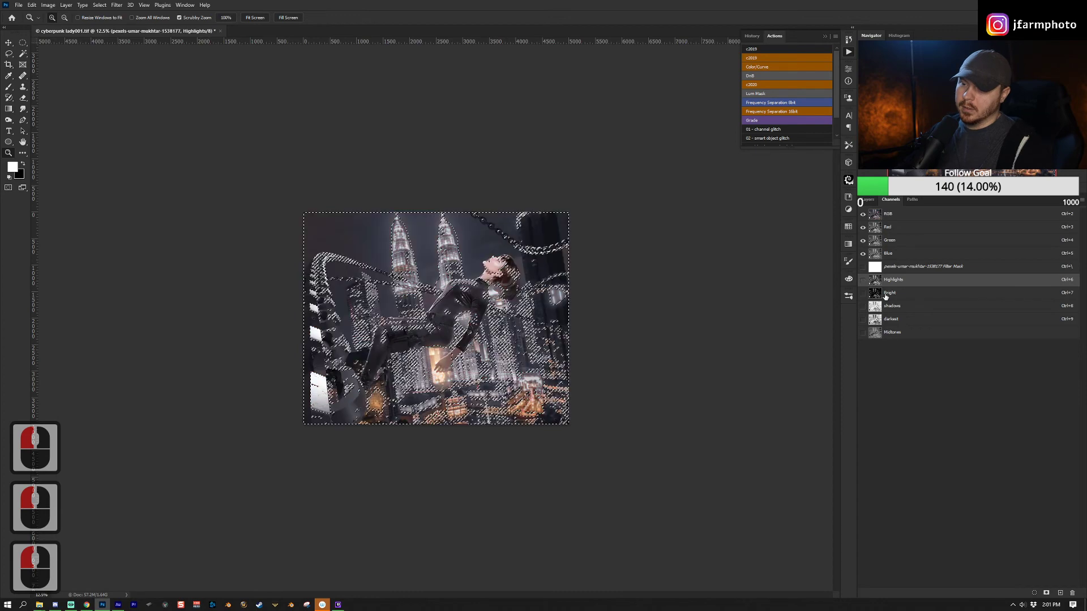
{"action": "left_click", "coordinate": [881, 297], "text": "ctrl"}
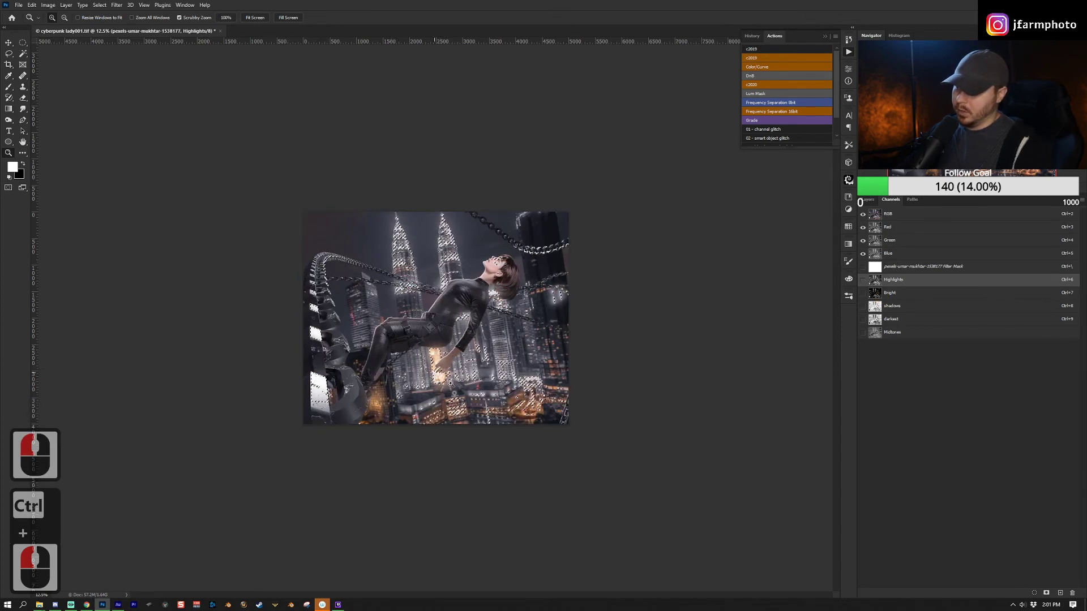
Add a Solid Color fill layer masked by the Bright selection directly above the city photo layer.
{"action": "left_click", "coordinate": [849, 198]}
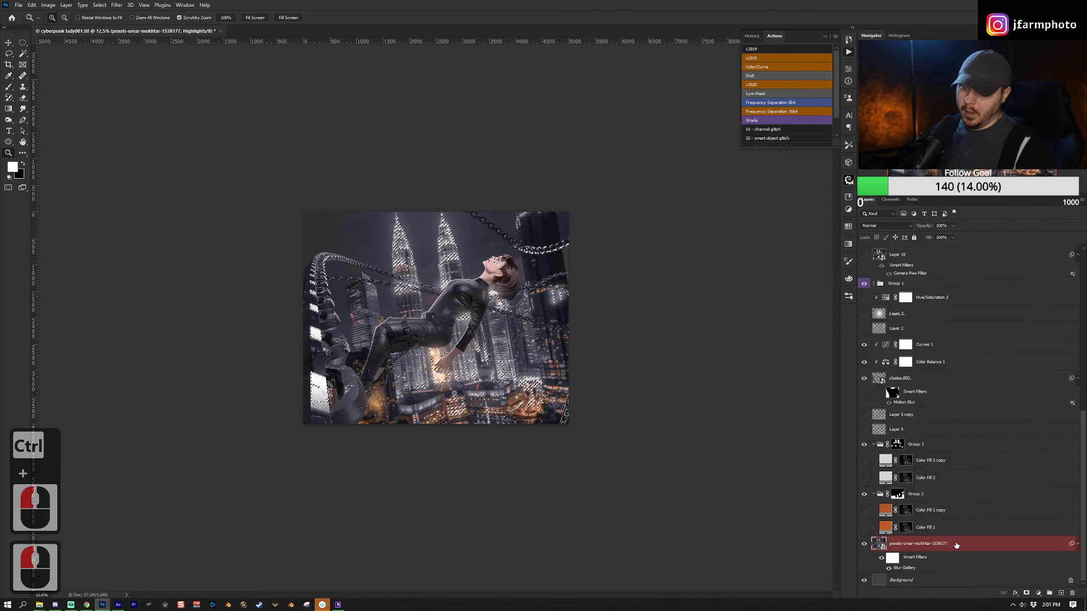
{"action": "left_click", "coordinate": [1062, 596]}
{"action": "key", "text": "ctrl+z"}
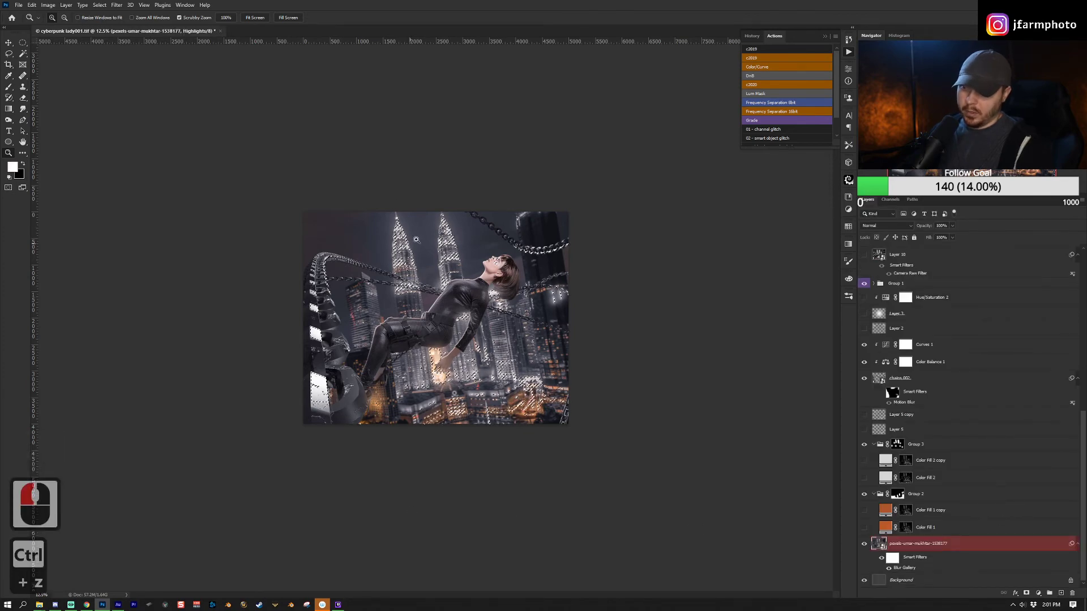
{"action": "left_click", "coordinate": [1038, 594]}
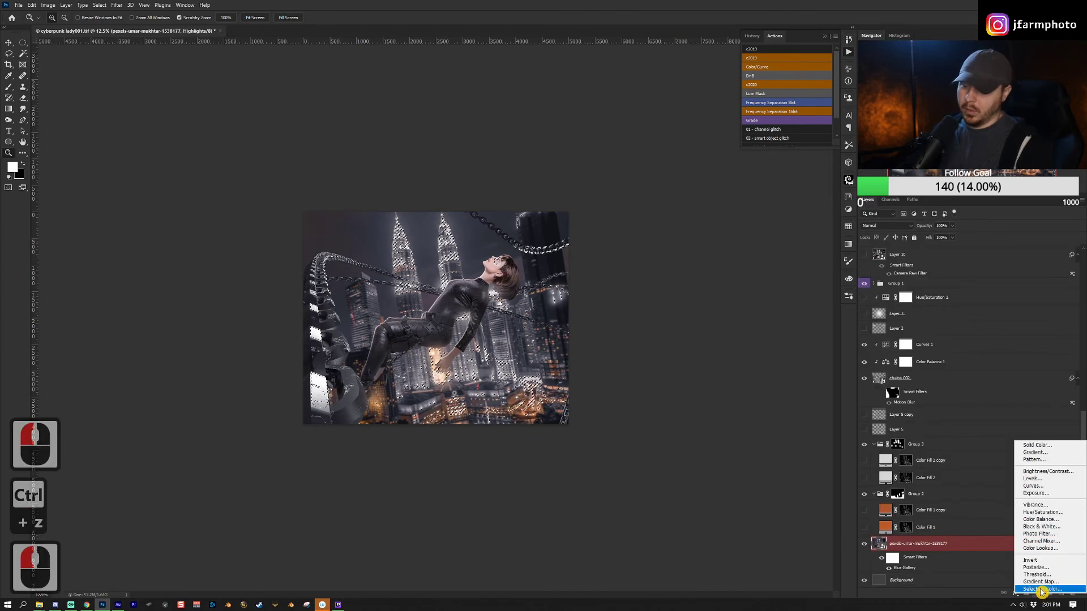
{"action": "left_click", "coordinate": [1043, 445]}
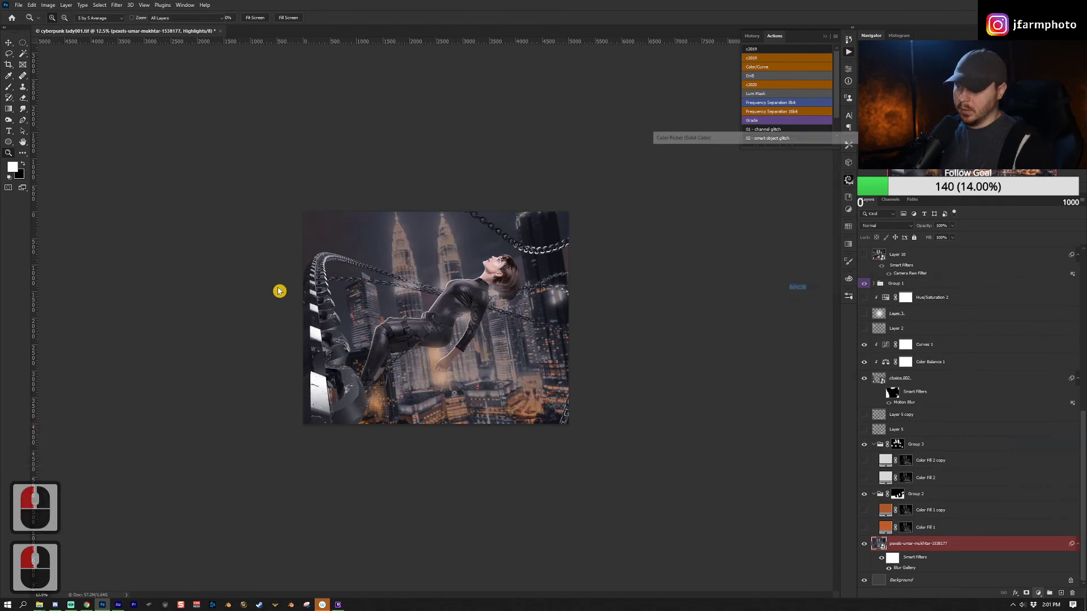
Try orange, green and yellow tones for the new fill layer over the city lights.
{"action": "left_click", "coordinate": [737, 214]}
{"action": "left_click", "coordinate": [739, 170]}
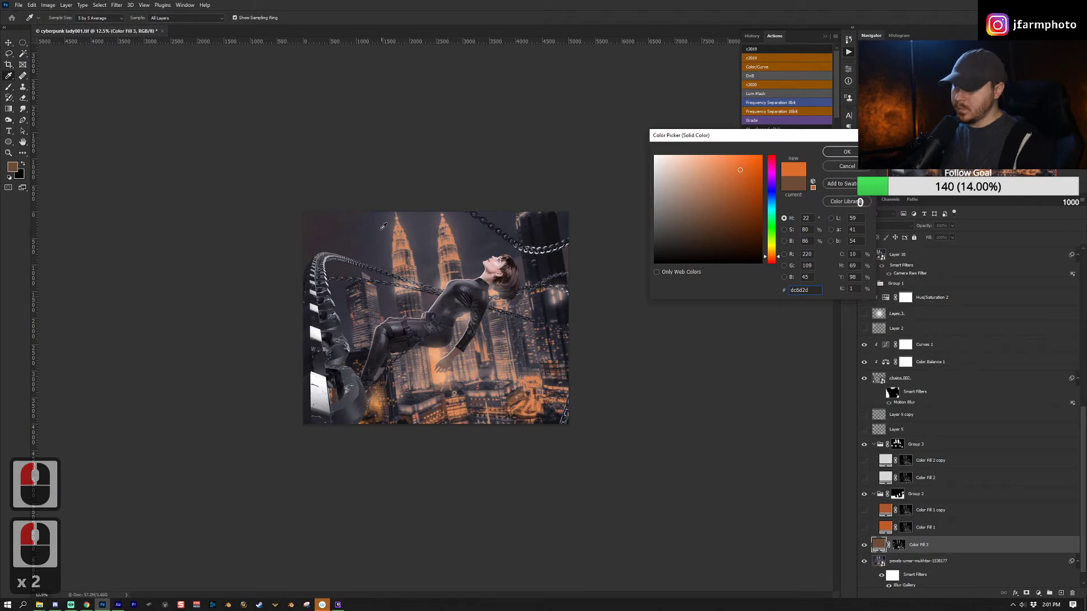
{"action": "mouse_move", "coordinate": [709, 180]}
{"action": "left_mouse_down"}
{"action": "mouse_move", "coordinate": [720, 214]}
{"action": "mouse_move", "coordinate": [694, 215]}
{"action": "mouse_move", "coordinate": [761, 186]}
{"action": "left_mouse_up"}
{"action": "left_click_drag", "start_coordinate": [779, 255], "coordinate": [781, 217]}
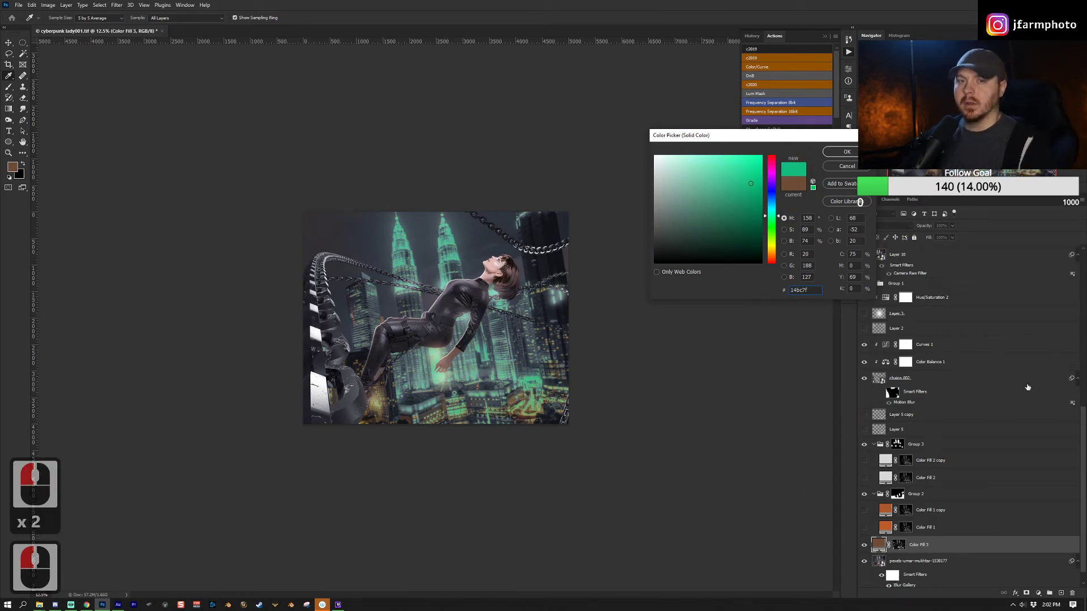
{"action": "left_click_drag", "start_coordinate": [772, 239], "coordinate": [771, 246]}
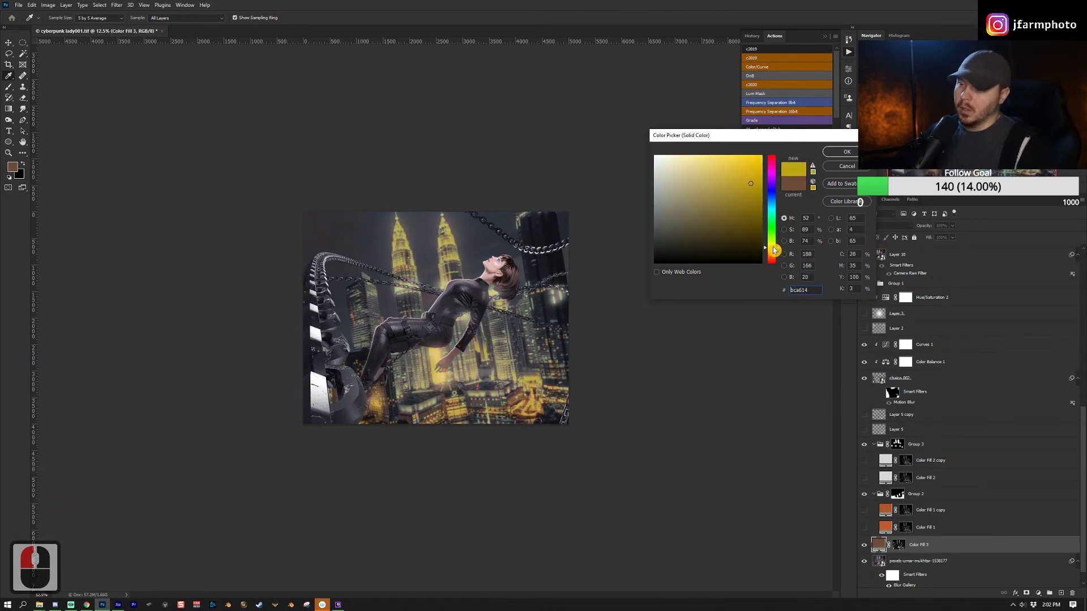
Set the new fill layer to a golden-brown color with a hue of 38°.
{"action": "left_click", "coordinate": [740, 212]}
{"action": "left_click", "coordinate": [771, 252]}
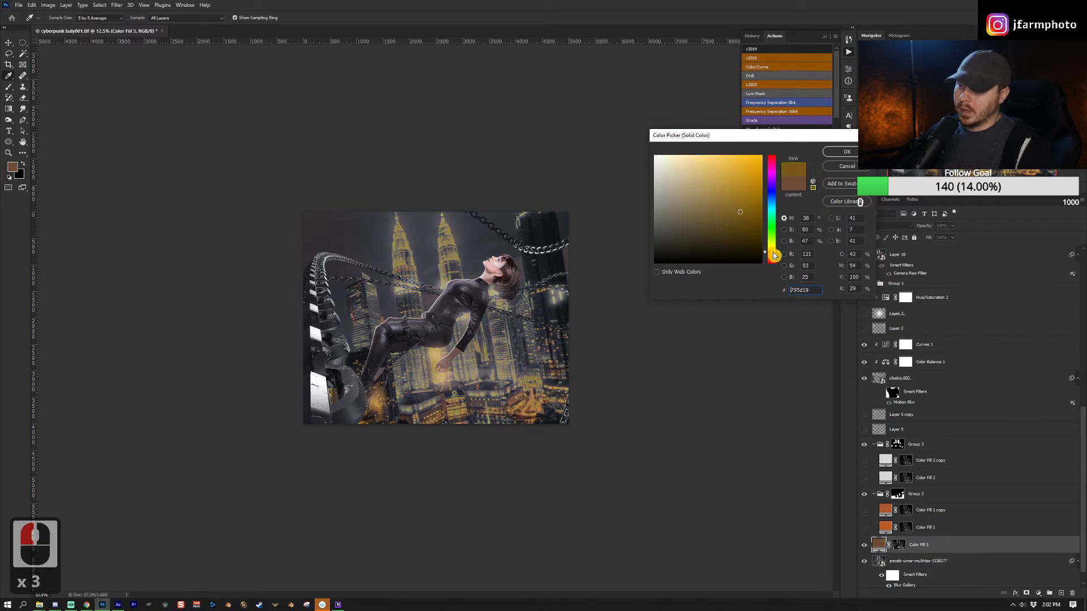
{"action": "left_click", "coordinate": [731, 196]}
{"action": "key", "text": "Return"}
Set the golden-brown fill layer's blend mode to Screen and duplicate the layer.
{"action": "left_click", "coordinate": [881, 227]}
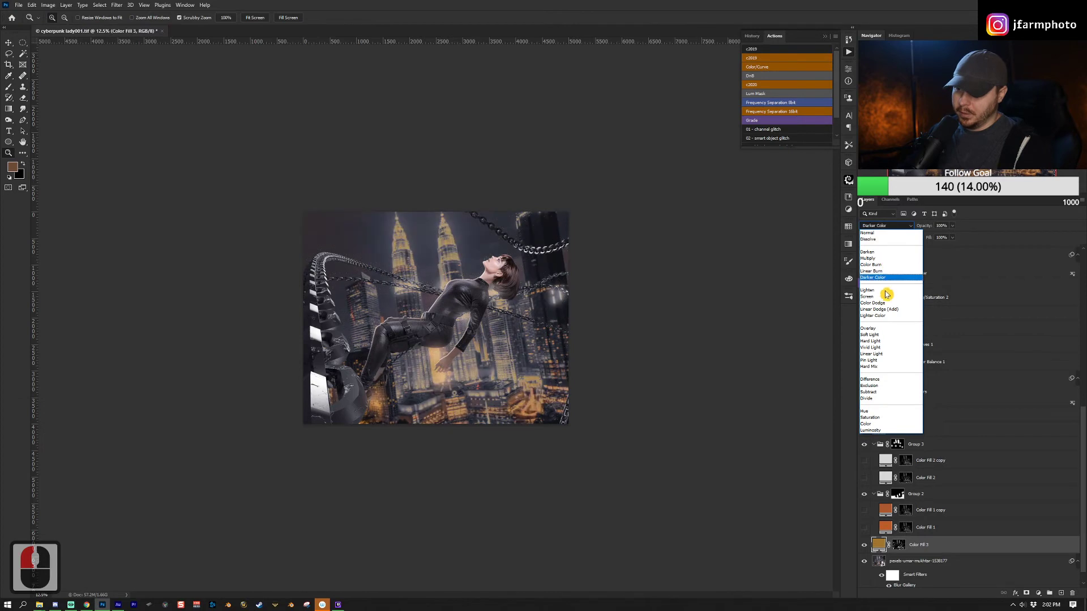
{"action": "left_click", "coordinate": [886, 296]}
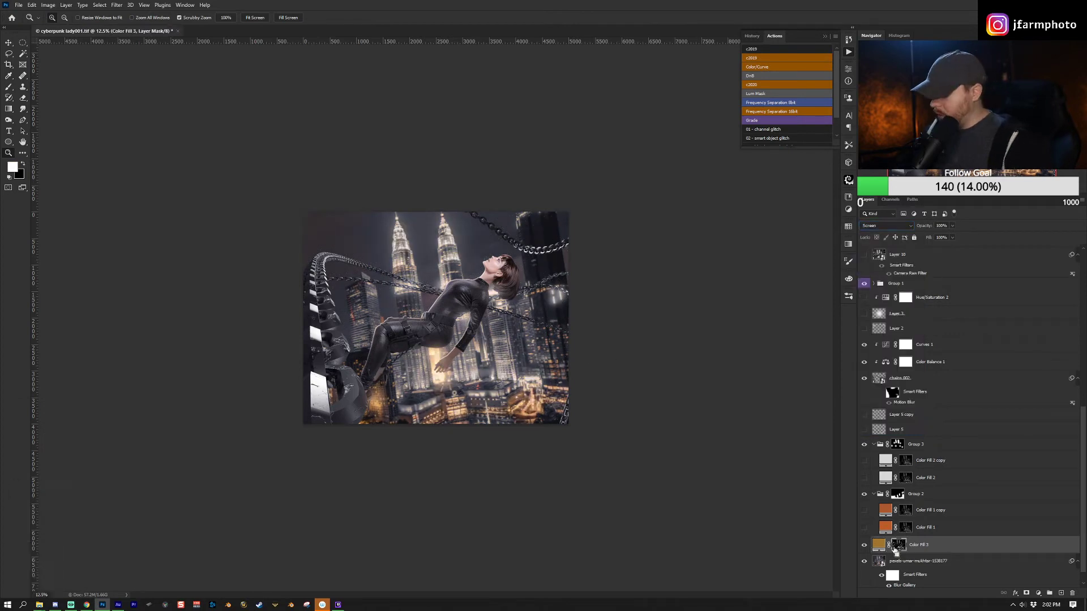
{"action": "key", "text": "ctrl+j"}
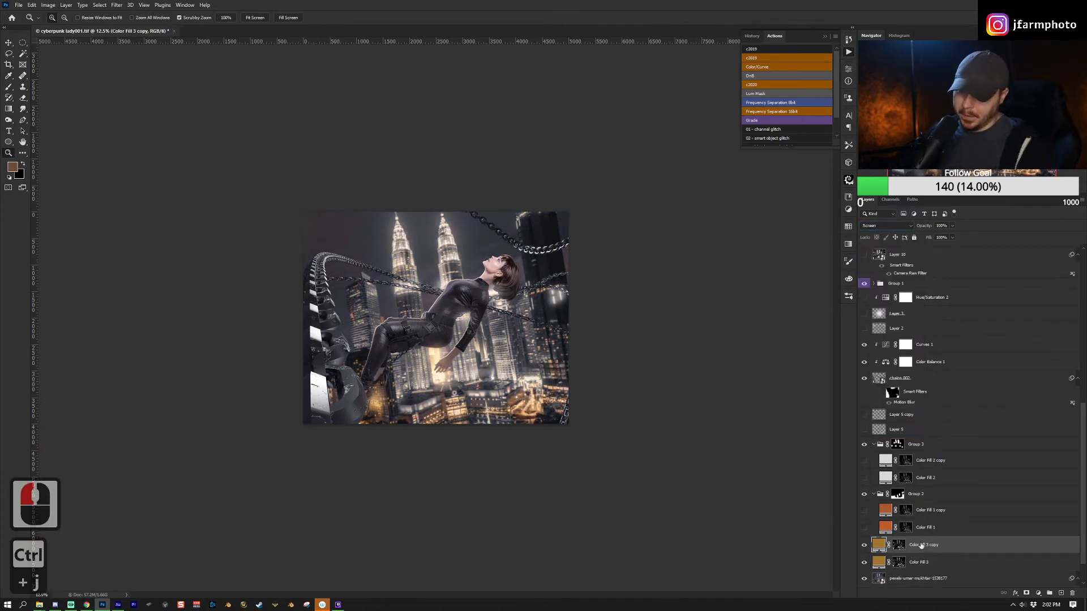
Apply a Gaussian Blur with a radius of about 41.5 pixels to the layer mask of the duplicated golden-brown fill.
{"action": "left_click", "coordinate": [902, 546]}
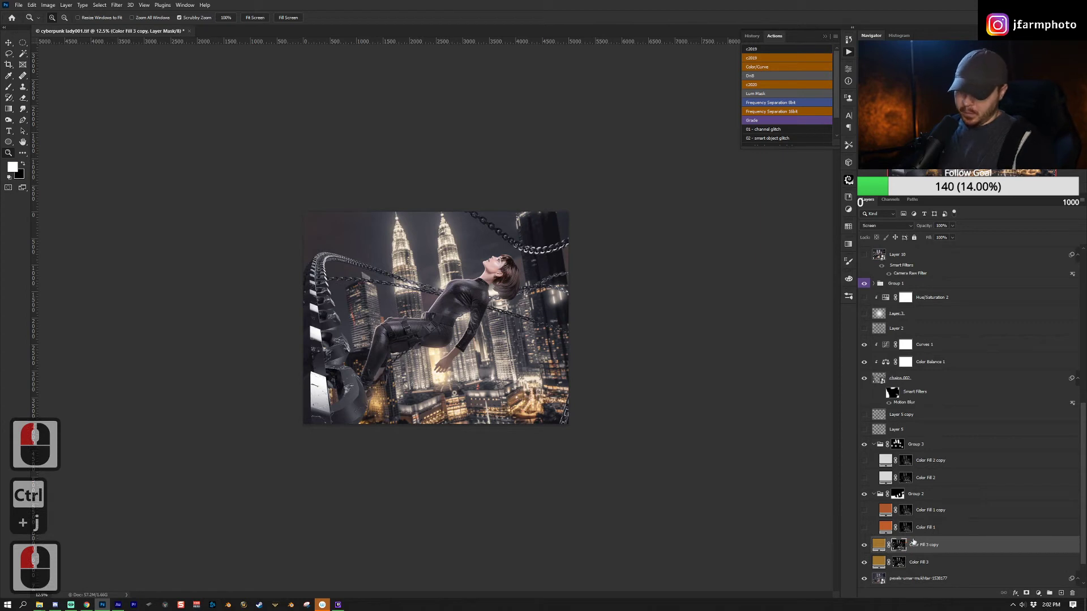
{"action": "left_click", "coordinate": [117, 5]}
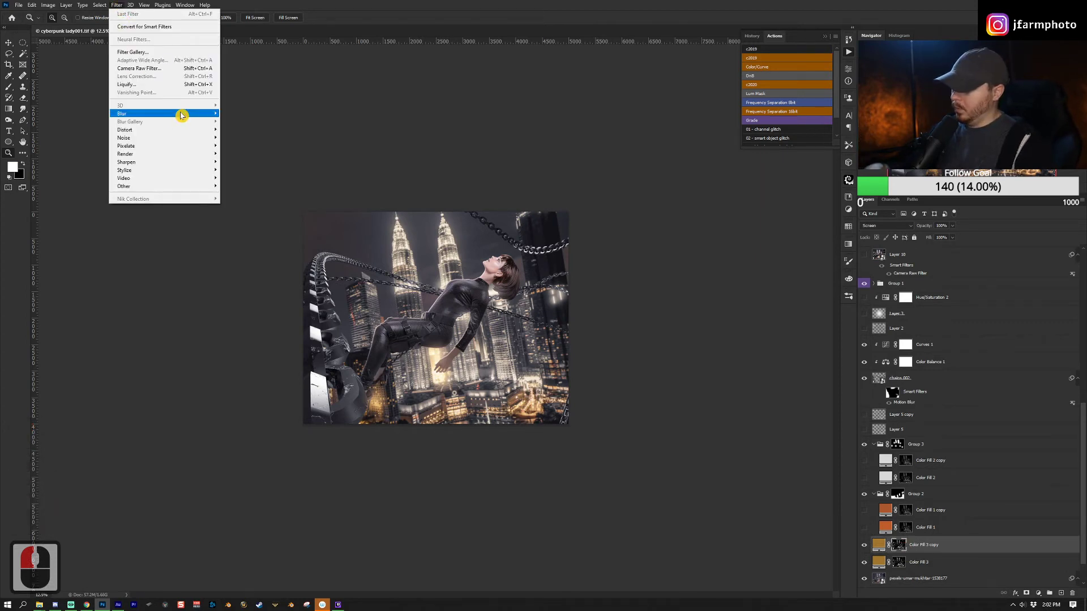
{"action": "mouse_move", "coordinate": [182, 114]}
{"action": "left_click", "coordinate": [261, 148]}
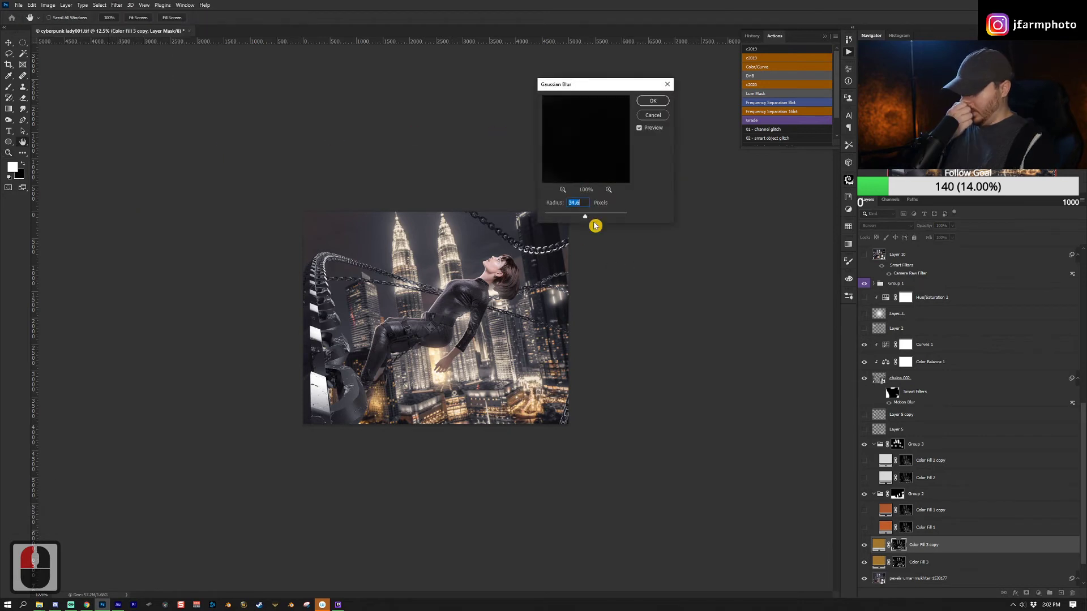
{"action": "left_click_drag", "start_coordinate": [590, 222], "coordinate": [577, 217]}
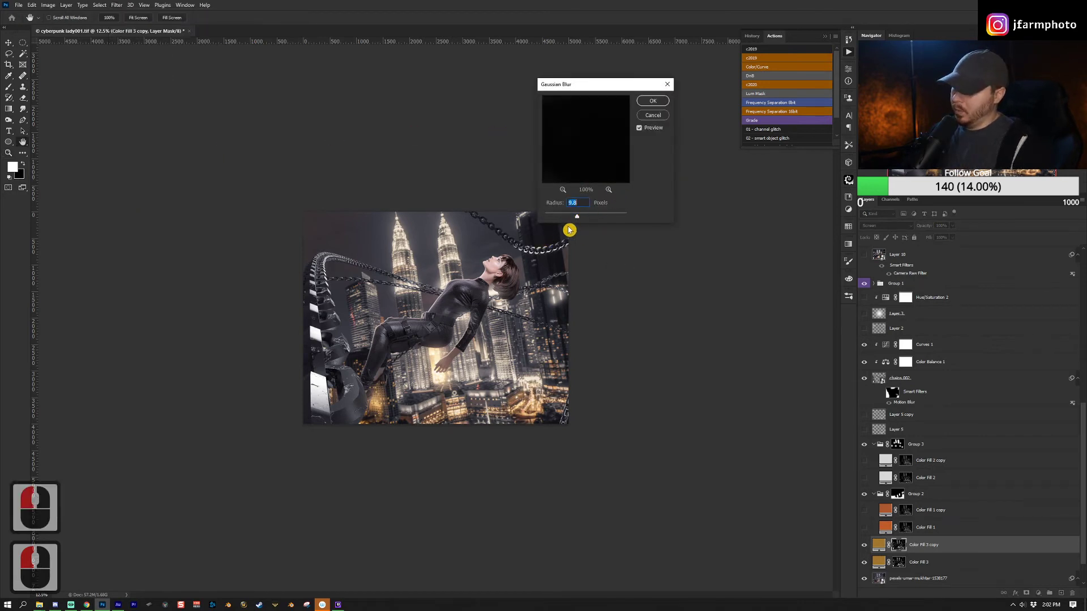
{"action": "left_click_drag", "start_coordinate": [569, 221], "coordinate": [587, 217]}
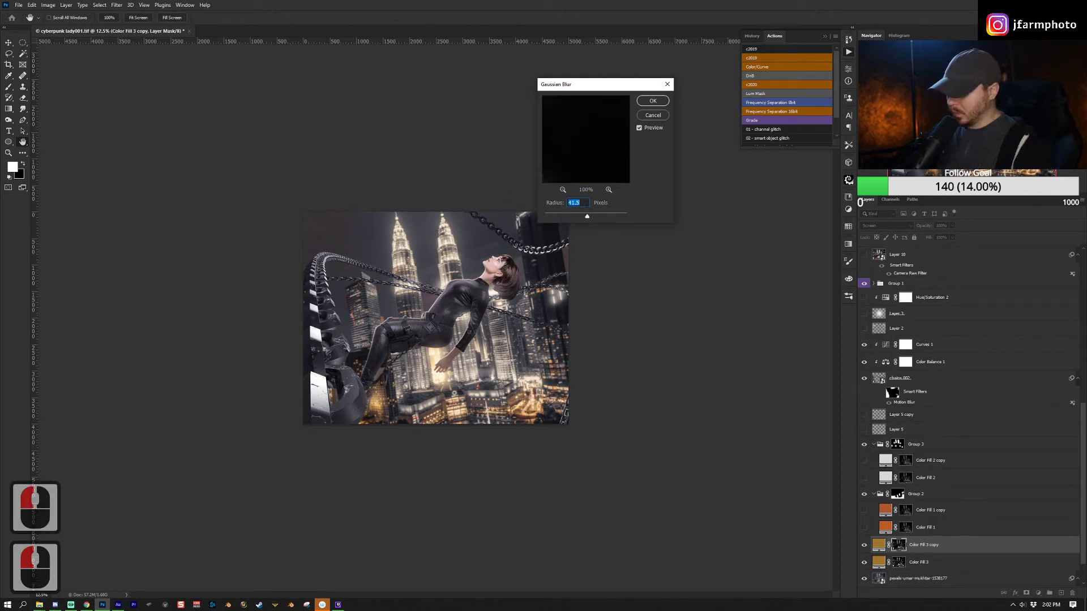
{"action": "left_click", "coordinate": [652, 100]}
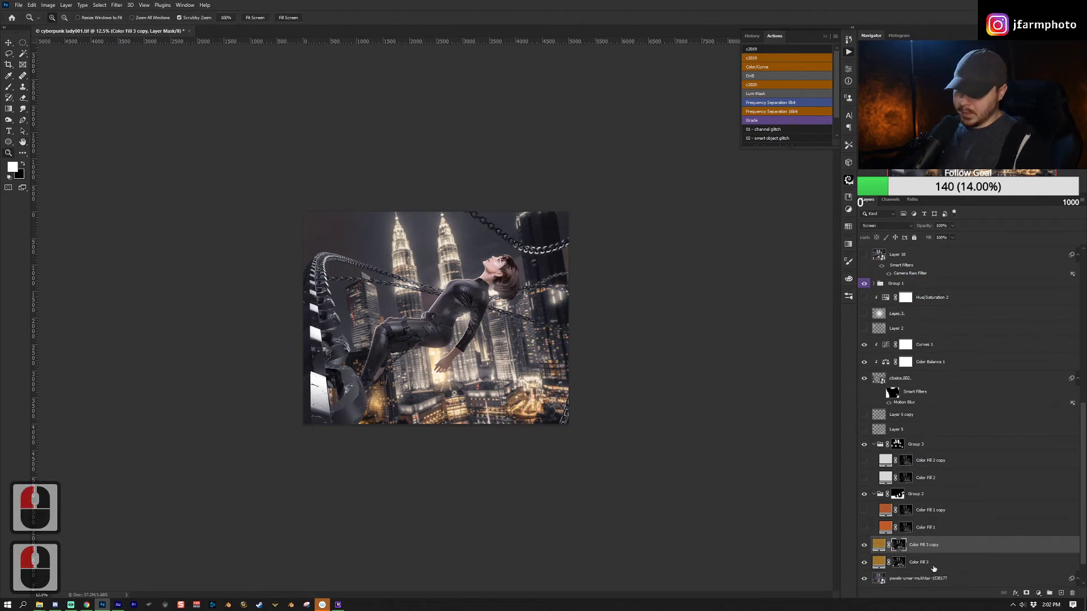
Group the two golden-brown fill layers and give the group a black layer mask.
{"action": "left_click", "coordinate": [933, 566], "text": "shift"}
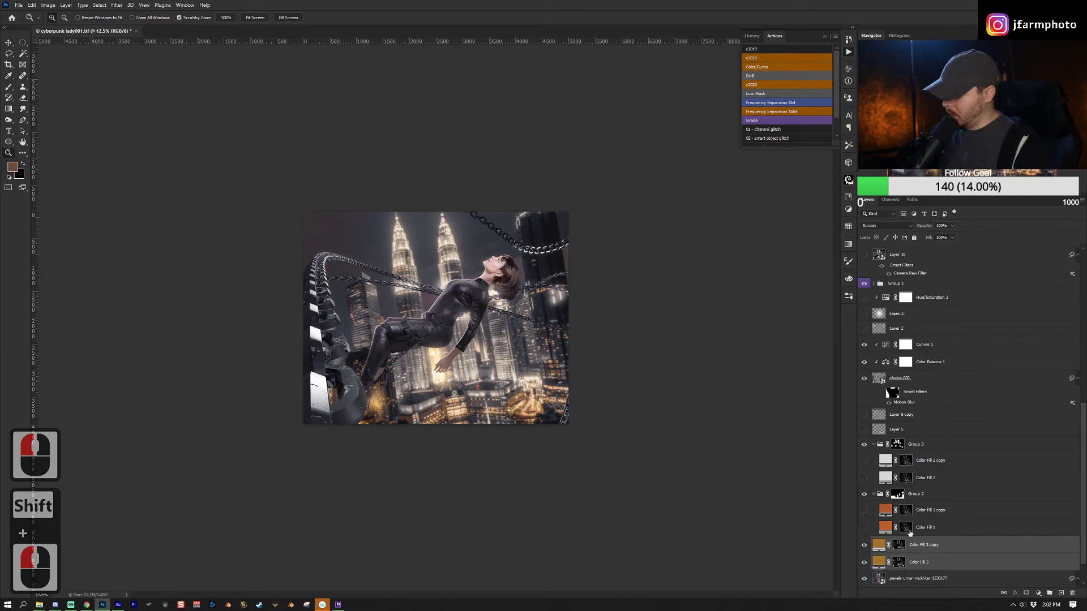
{"action": "key", "text": "ctrl+g"}
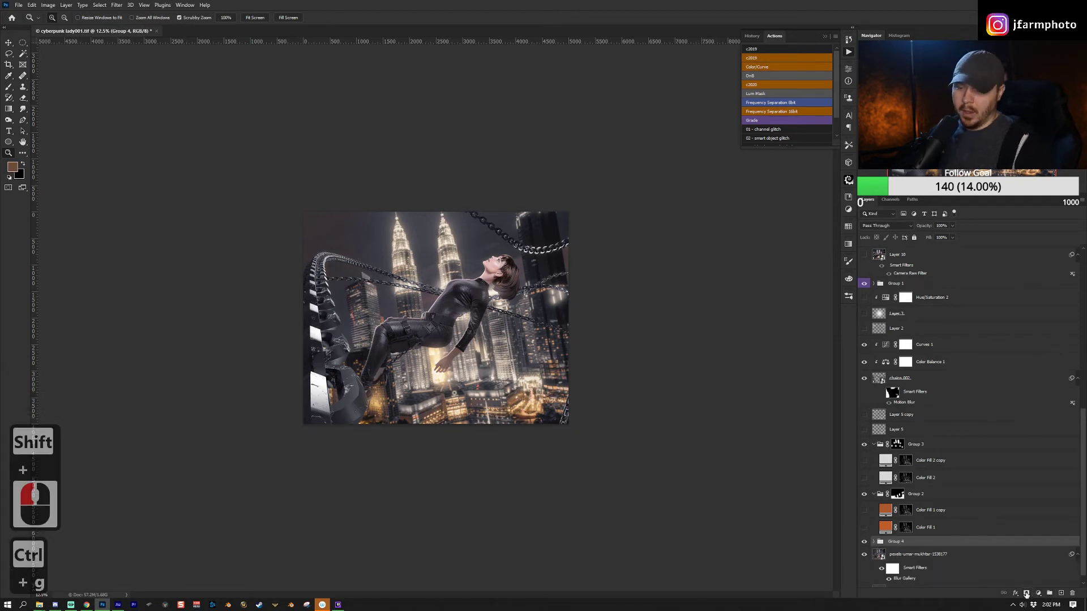
{"action": "key", "text": "alt"}
{"action": "left_click", "coordinate": [1026, 593]}
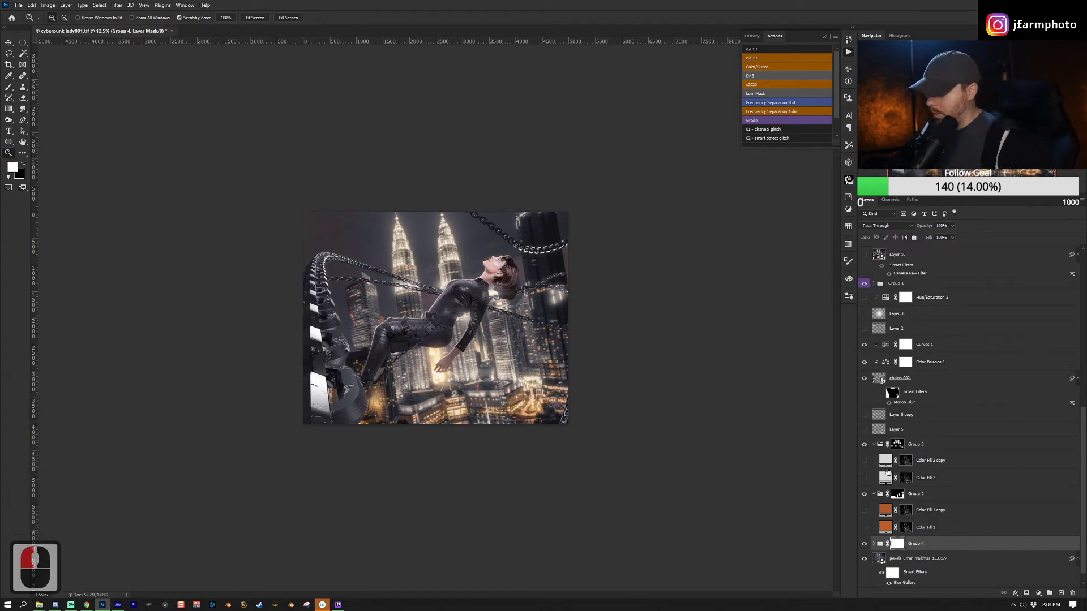
{"action": "key", "text": "ctrl+i"}
{"action": "key", "text": "b"}
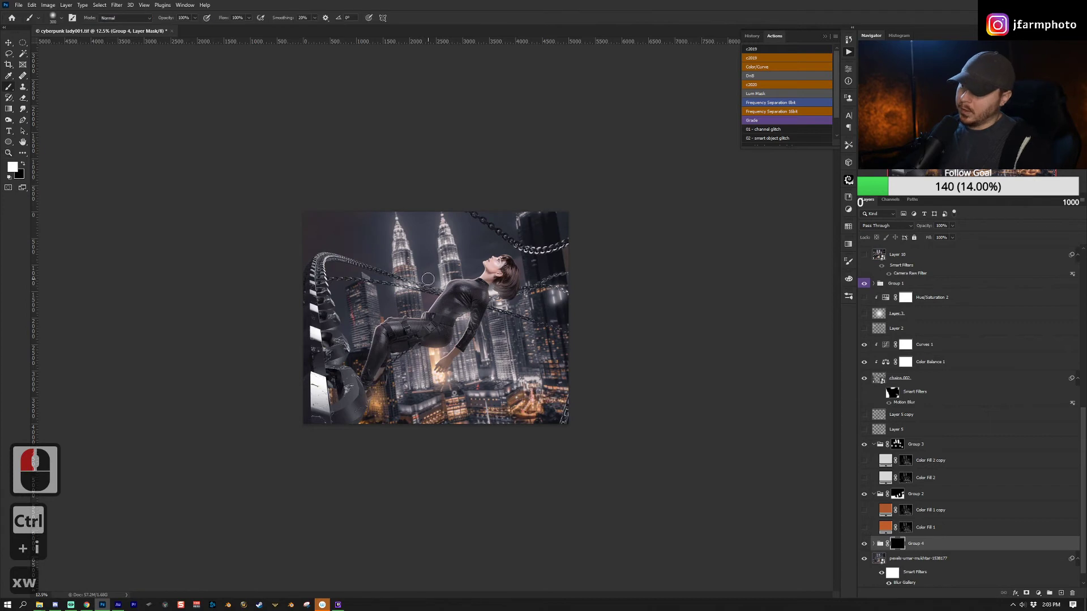
Paint white on the group's mask with a large soft brush over the twin towers and the lower city lights.
{"action": "left_click", "coordinate": [443, 221]}
{"action": "left_click", "coordinate": [452, 243]}
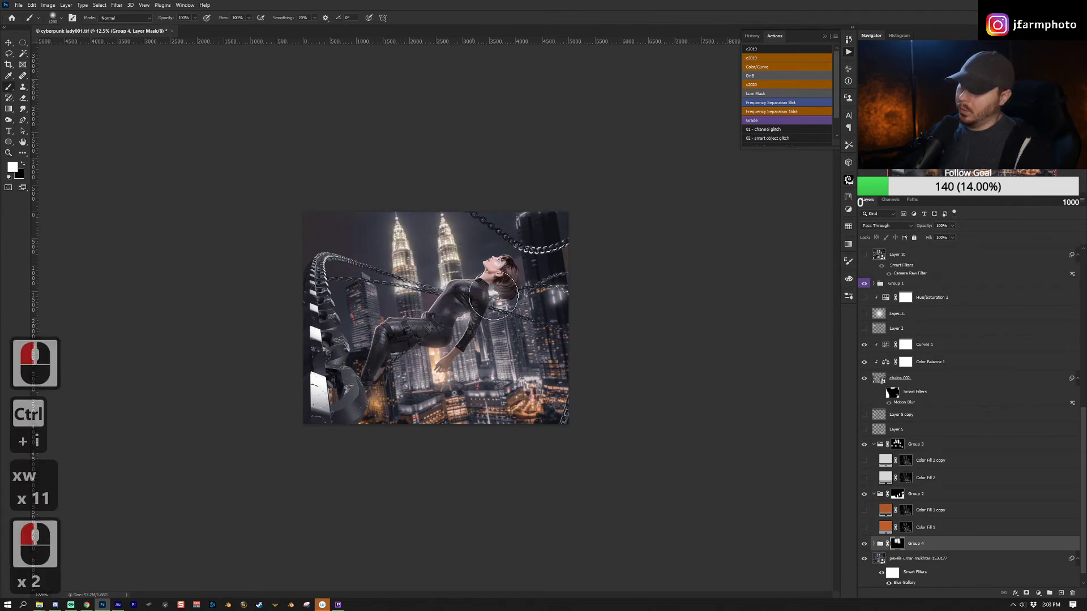
{"action": "key", "text": "bracketright"}
{"action": "key", "text": "bracketright"}
{"action": "left_click", "coordinate": [393, 394]}
{"action": "left_click", "coordinate": [435, 428]}
{"action": "left_click", "coordinate": [498, 422]}
{"action": "left_click", "coordinate": [509, 377]}
{"action": "left_click", "coordinate": [331, 413]}
{"action": "left_click", "coordinate": [506, 363]}
{"action": "left_click", "coordinate": [540, 368]}
{"action": "left_click", "coordinate": [370, 402]}
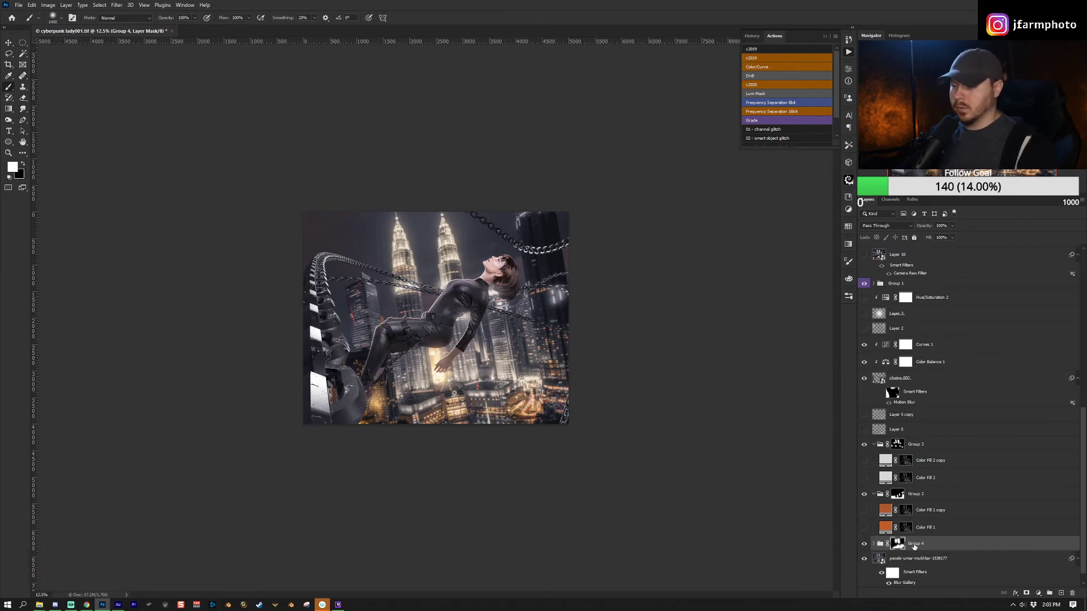
Delete the golden-brown fill group and turn the orange and white fill layers in Group 2 and Group 3 back on.
{"action": "left_click_drag", "start_coordinate": [963, 547], "coordinate": [1071, 593]}
{"action": "left_click", "coordinate": [864, 527]}
{"action": "left_click", "coordinate": [865, 510]}
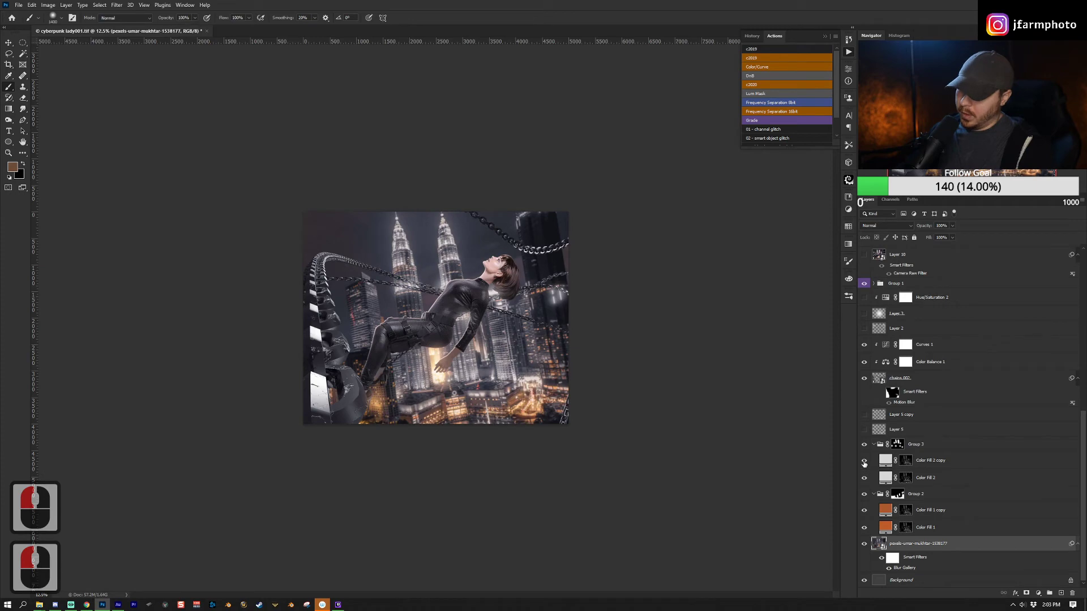
{"action": "left_click", "coordinate": [864, 460]}
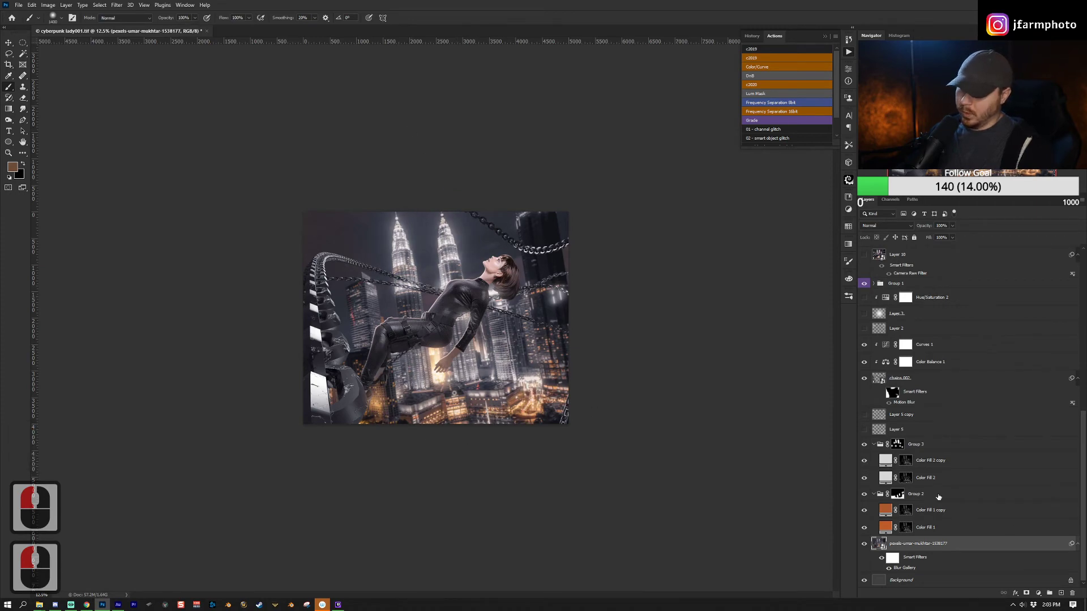
Collapse the two fill groups, show the glass-shard layer (Layer 5), and inspect the shards in the sky up close.
{"action": "left_click", "coordinate": [874, 445]}
{"action": "key", "text": "z"}
{"action": "left_click", "coordinate": [352, 236]}
{"action": "left_click", "coordinate": [352, 236]}
{"action": "left_click", "coordinate": [352, 236]}
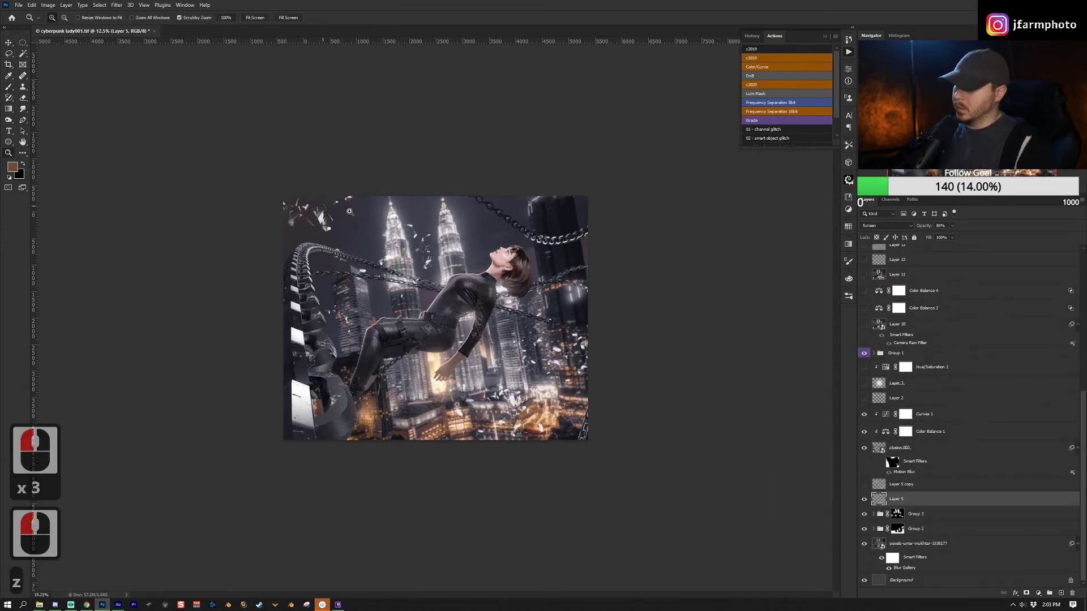
{"action": "left_click", "coordinate": [352, 235]}
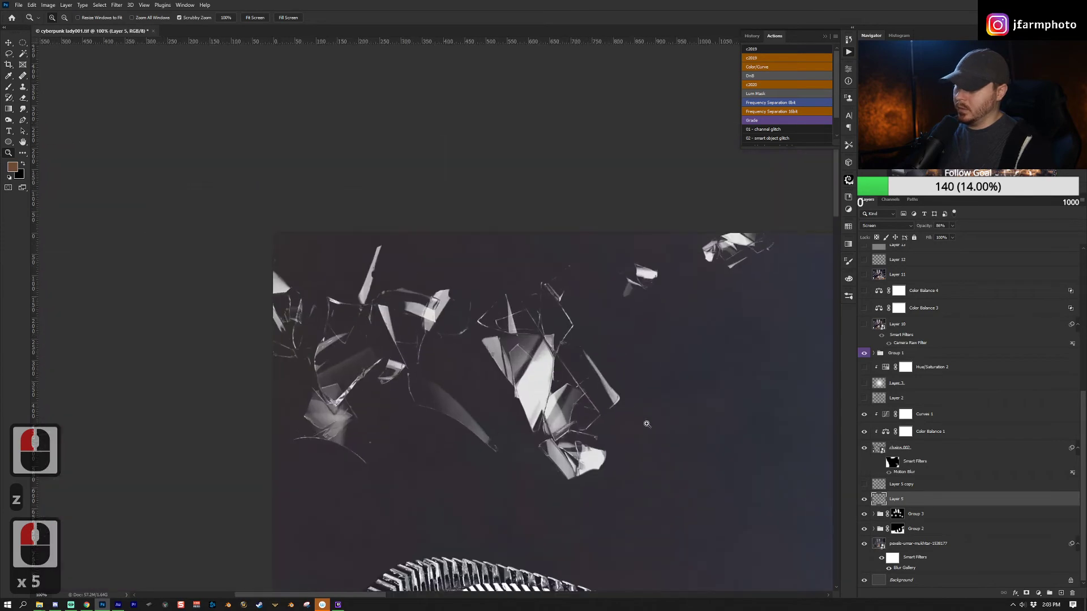
{"action": "left_click", "coordinate": [476, 310]}
{"action": "left_click", "coordinate": [475, 310], "text": "alt"}
{"action": "left_click", "coordinate": [486, 317], "text": "alt"}
{"action": "left_click", "coordinate": [515, 328], "text": "alt"}
{"action": "left_click", "coordinate": [516, 331]}
{"action": "left_click", "coordinate": [516, 331]}
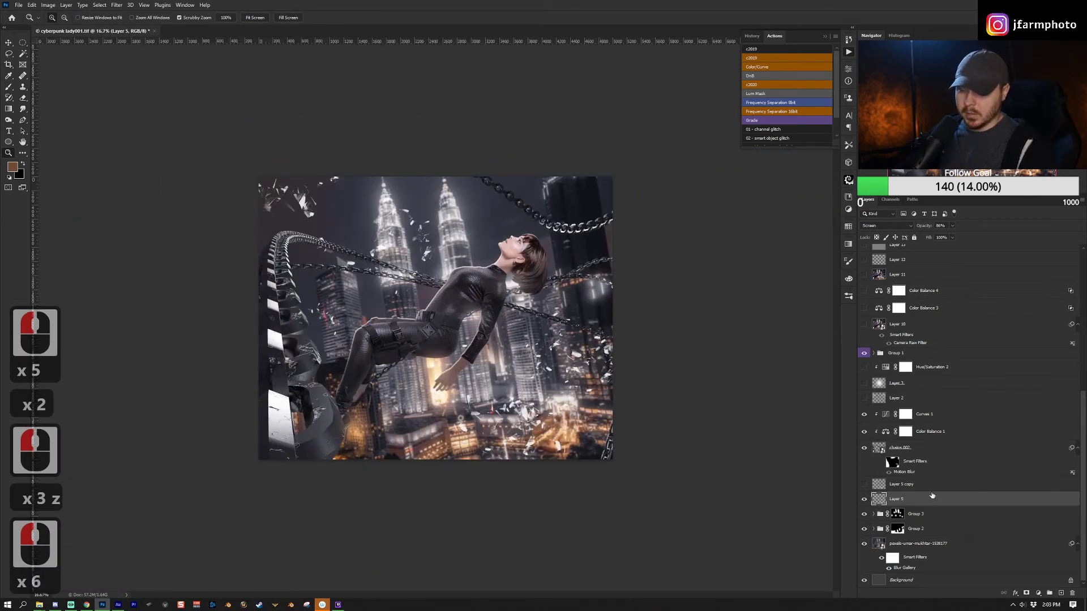
Show the Multiply shard layer (Layer 5 copy), as well as Layer 2 and the glow on Layer 3.
{"action": "left_click", "coordinate": [923, 484]}
{"action": "left_click", "coordinate": [864, 484]}
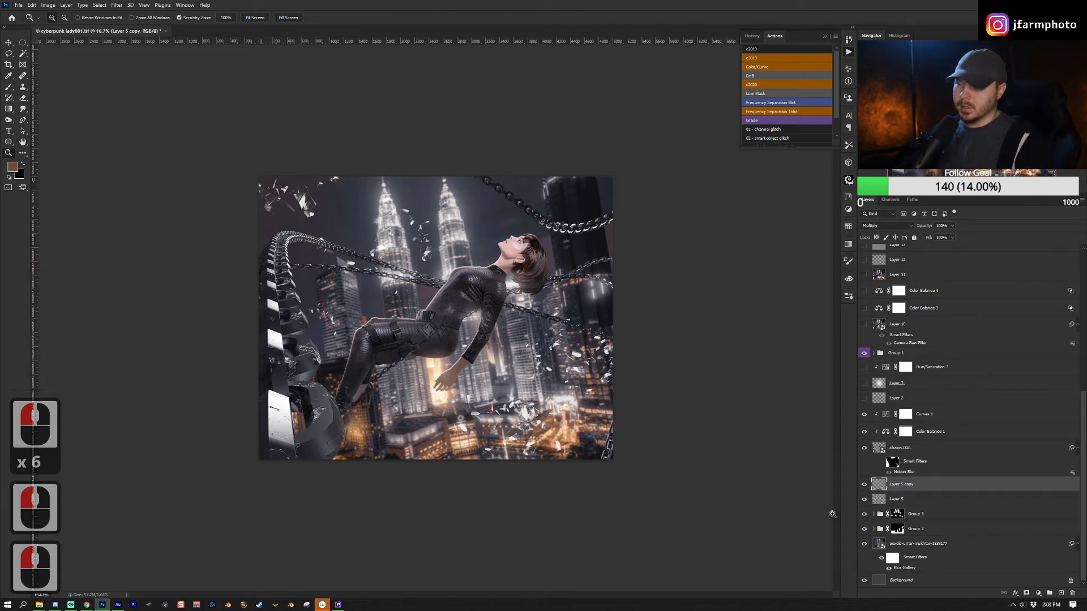
{"action": "scroll", "coordinate": [931, 458], "scroll_direction": "up", "scroll_amount": 1}
{"action": "left_click", "coordinate": [897, 442]}
{"action": "left_click_drag", "start_coordinate": [864, 442], "coordinate": [864, 457]}
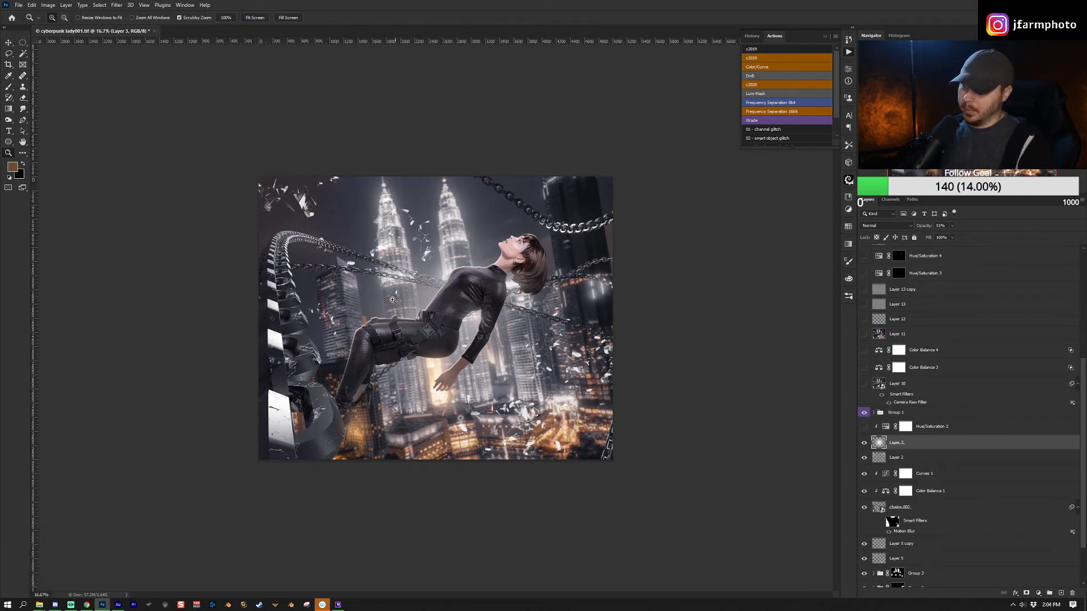
Turn on the Hue/Saturation 2 adjustment clipped to the Layer 3 glow and open its settings.
{"action": "left_click", "coordinate": [969, 441]}
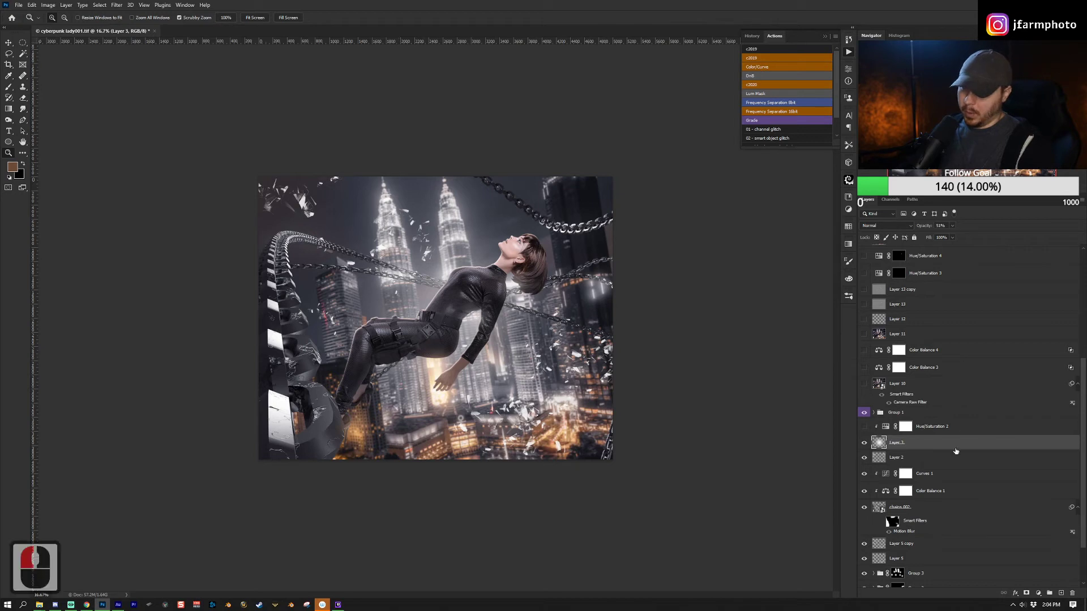
{"action": "left_click", "coordinate": [928, 445]}
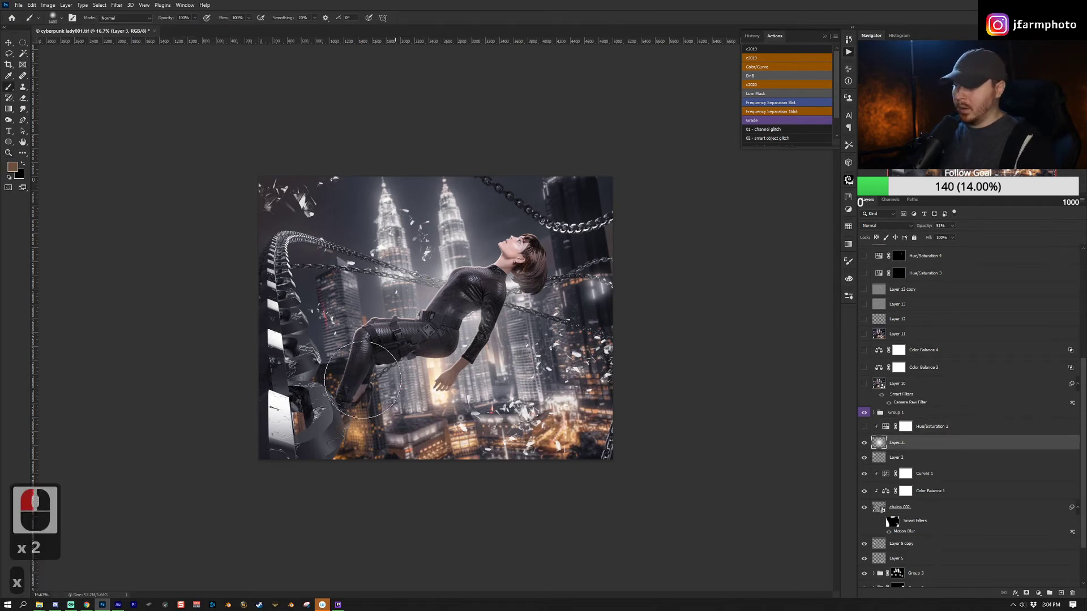
{"action": "left_click", "coordinate": [908, 440]}
{"action": "key", "text": "alt+bracketright"}
{"action": "key", "text": "d"}
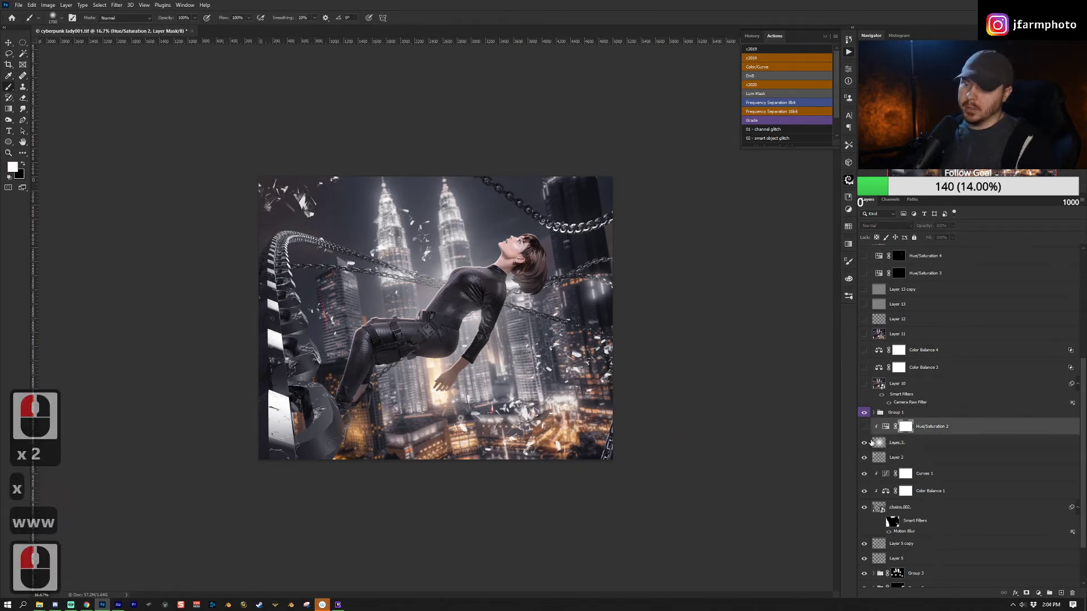
{"action": "left_click", "coordinate": [864, 427]}
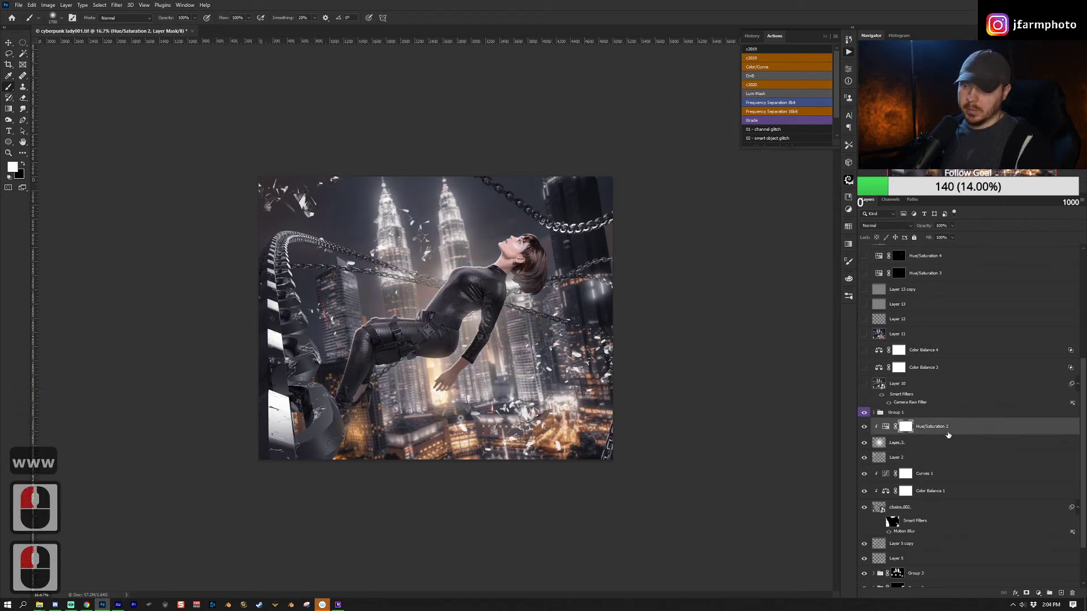
{"action": "double_click", "coordinate": [885, 426]}
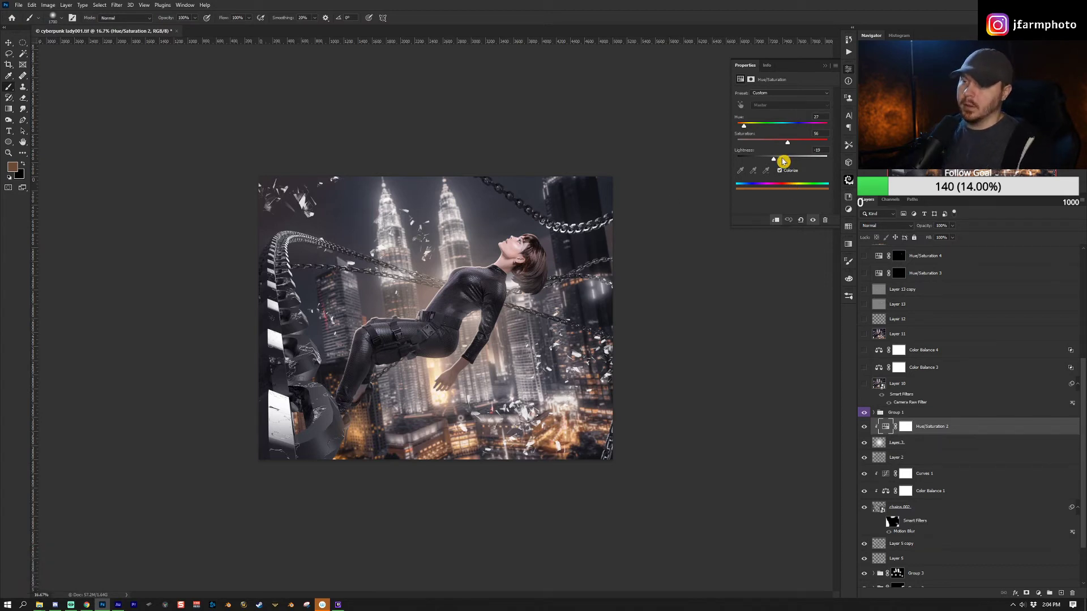
{"action": "left_click", "coordinate": [778, 126]}
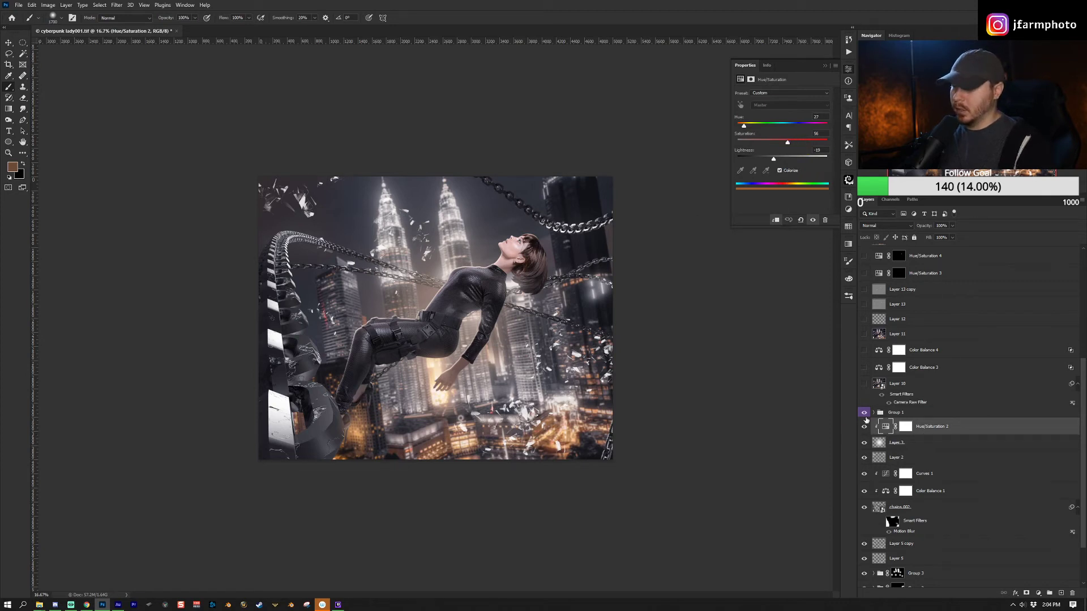
Compare the image with and without the Hue/Saturation 2 adjustment and the Layer 3 glow.
{"action": "left_click", "coordinate": [862, 428]}
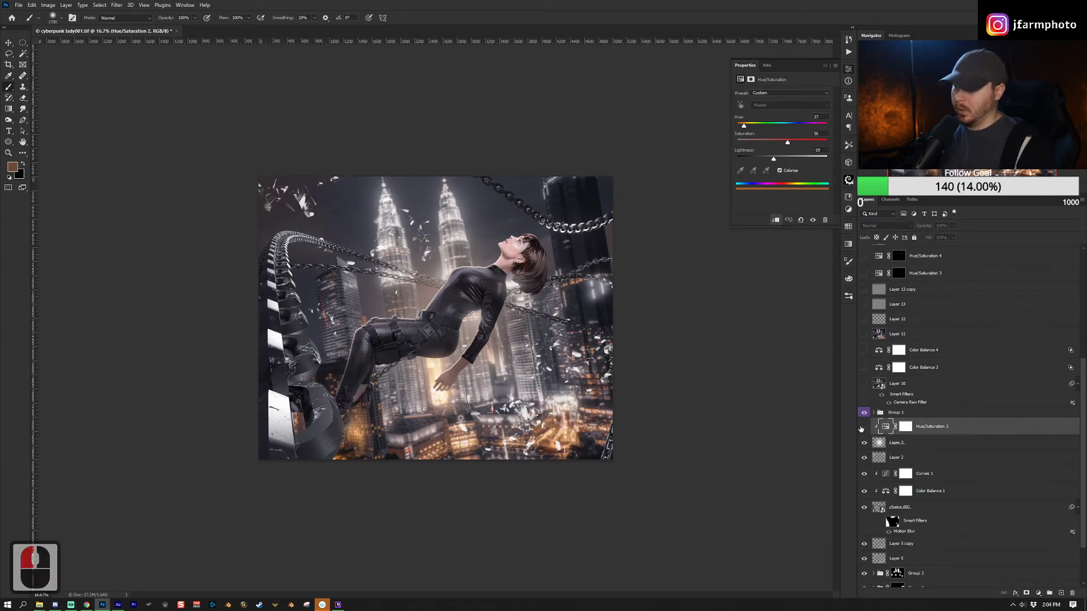
{"action": "left_click", "coordinate": [862, 428]}
{"action": "left_click", "coordinate": [864, 444]}
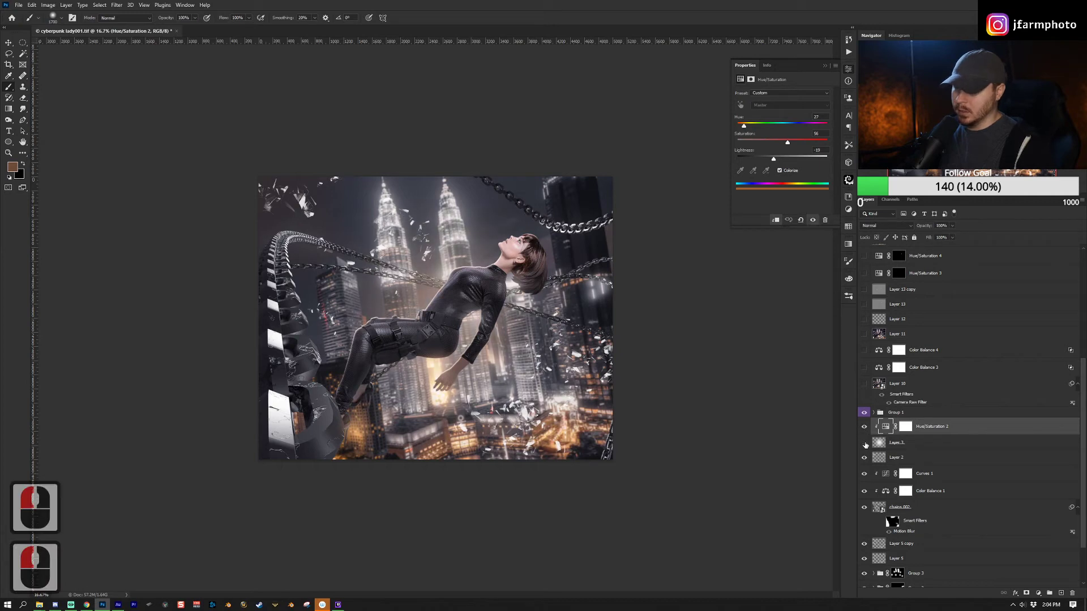
{"action": "left_click", "coordinate": [864, 444]}
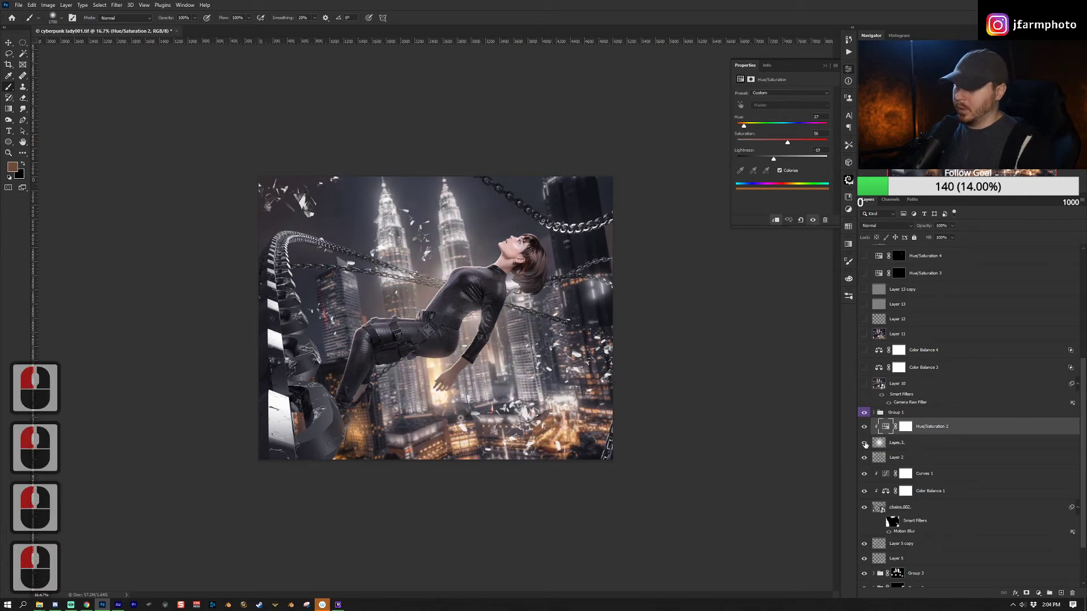
Stamp all visible layers onto a new layer above Group 1, and delete that layer again.
{"action": "key", "text": "ctrl+shift+alt+n"}
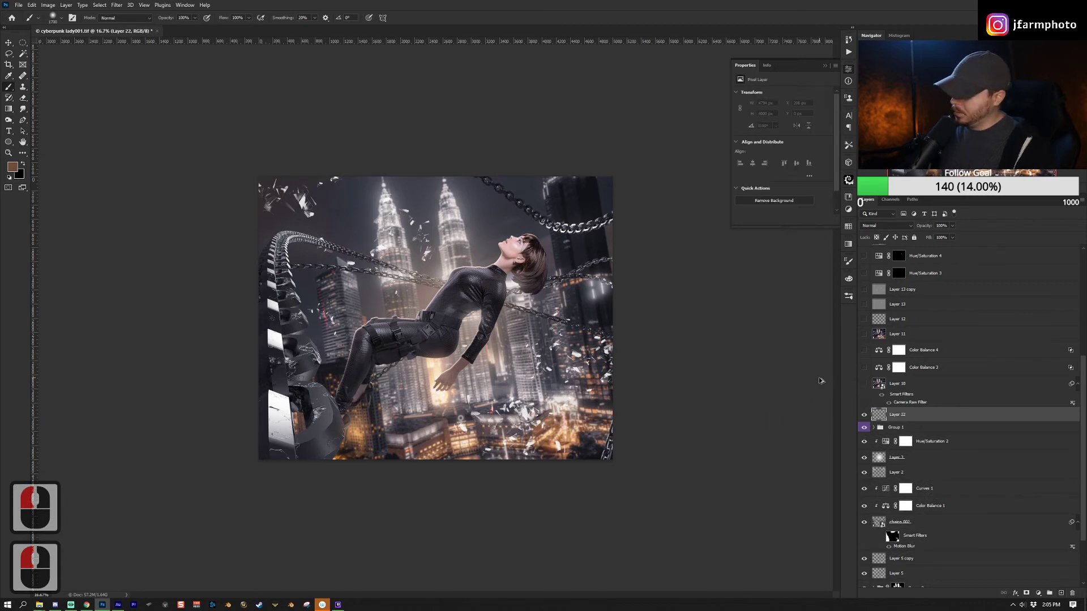
{"action": "key", "text": "ctrl+shift+alt+e"}
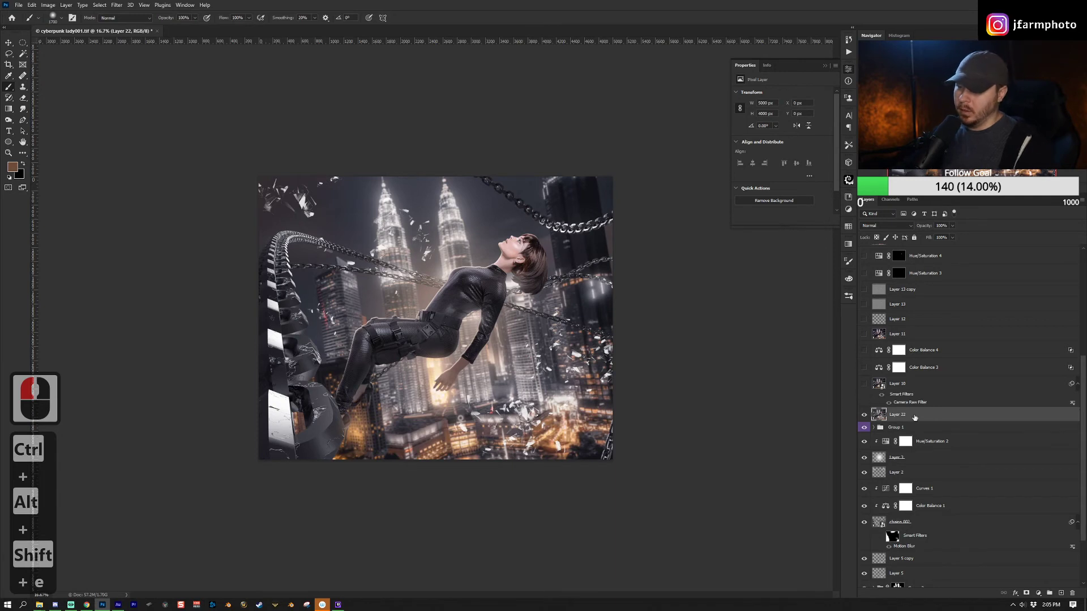
{"action": "right_click", "coordinate": [944, 419]}
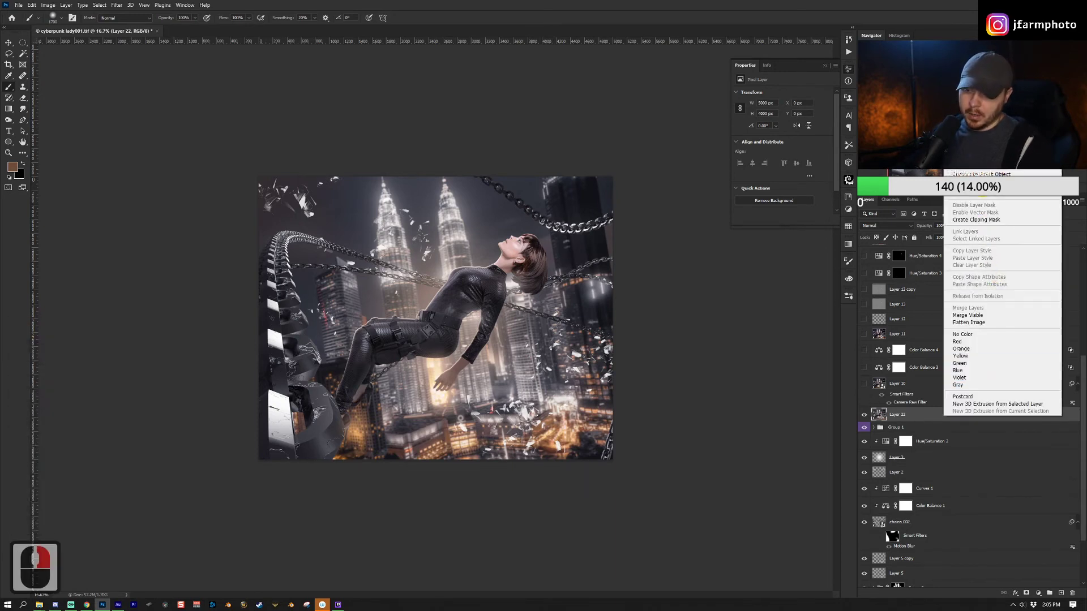
{"action": "left_click", "coordinate": [904, 412]}
{"action": "left_click_drag", "start_coordinate": [974, 415], "coordinate": [1071, 593]}
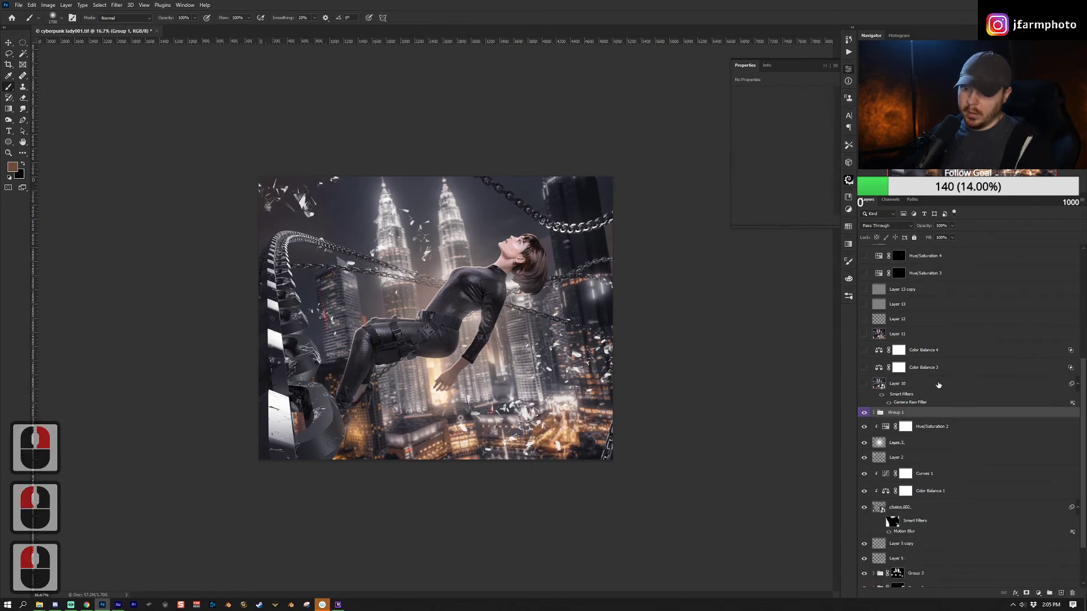
Select and show Layer 10, the merged smart object carrying the Camera Raw Filter.
{"action": "left_click", "coordinate": [939, 385]}
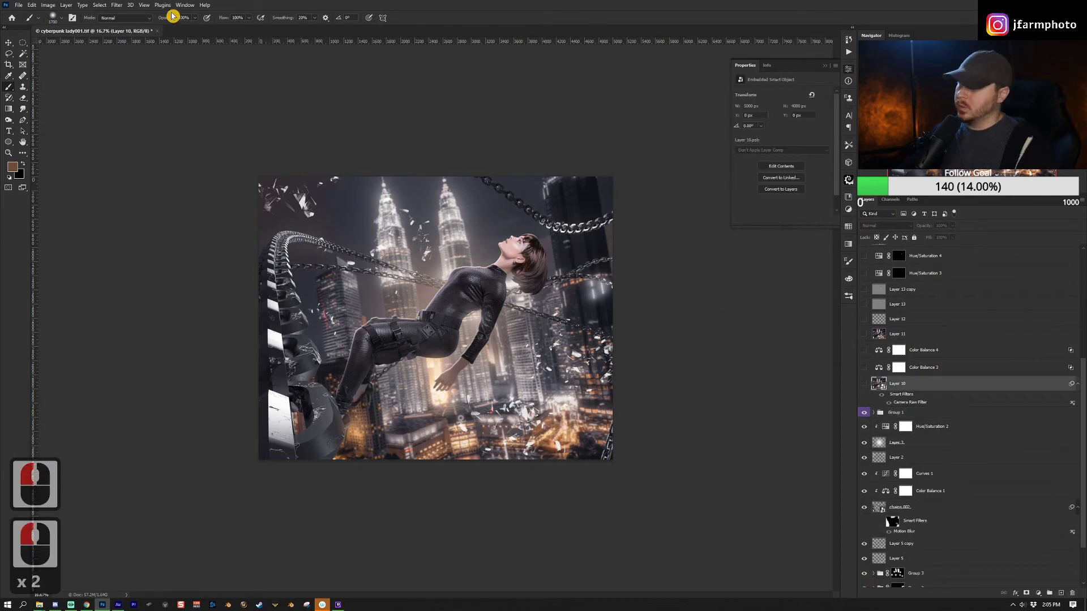
{"action": "left_click", "coordinate": [116, 5]}
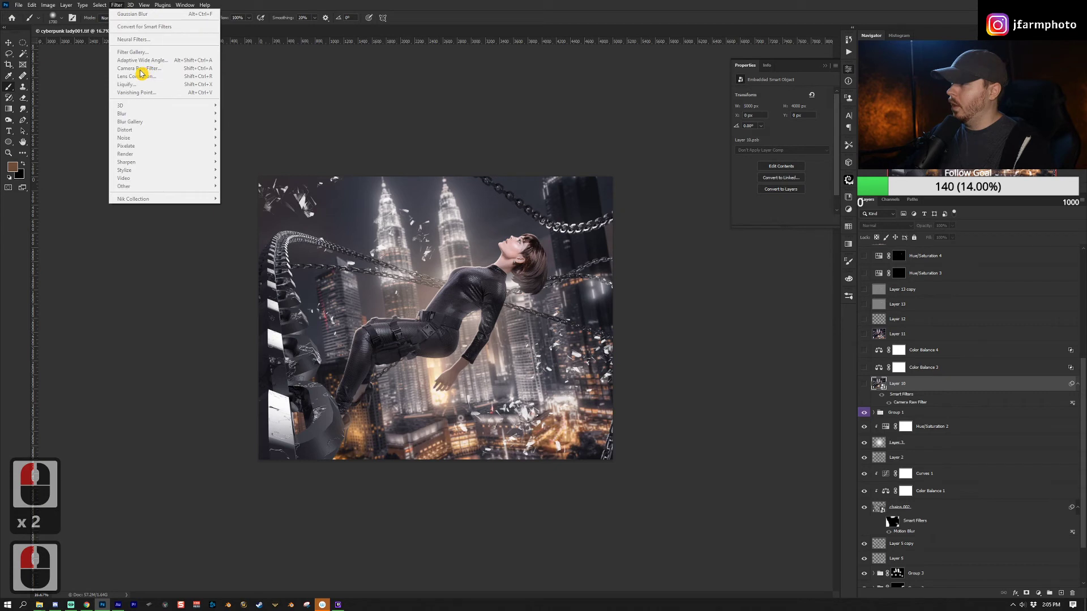
{"action": "left_click", "coordinate": [864, 391]}
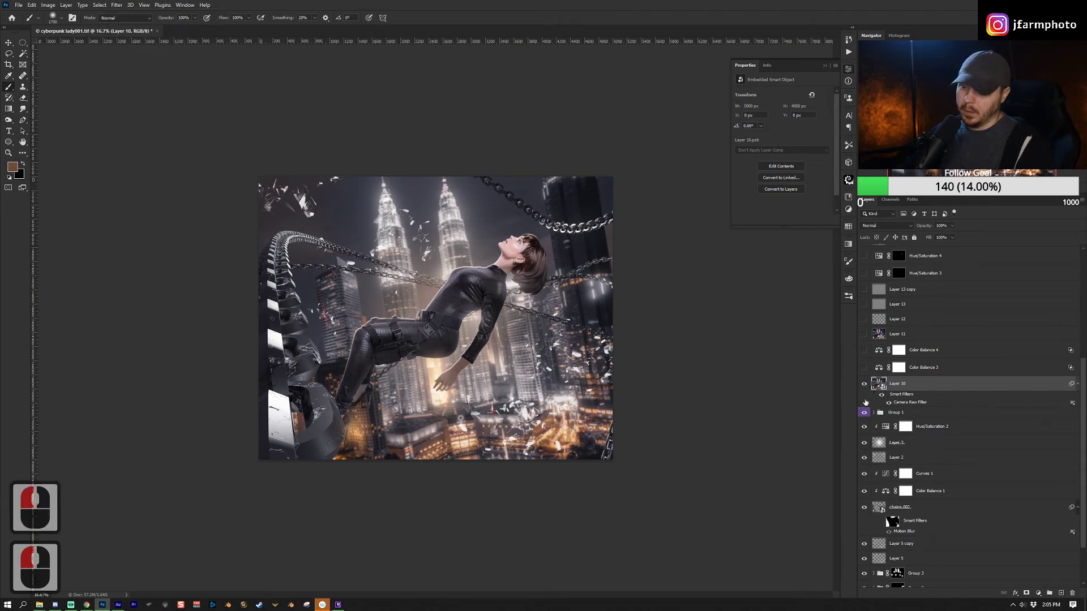
Open Layer 10's Camera Raw Filter and review its Basic and Curve settings, then leave it.
{"action": "double_click", "coordinate": [918, 402]}
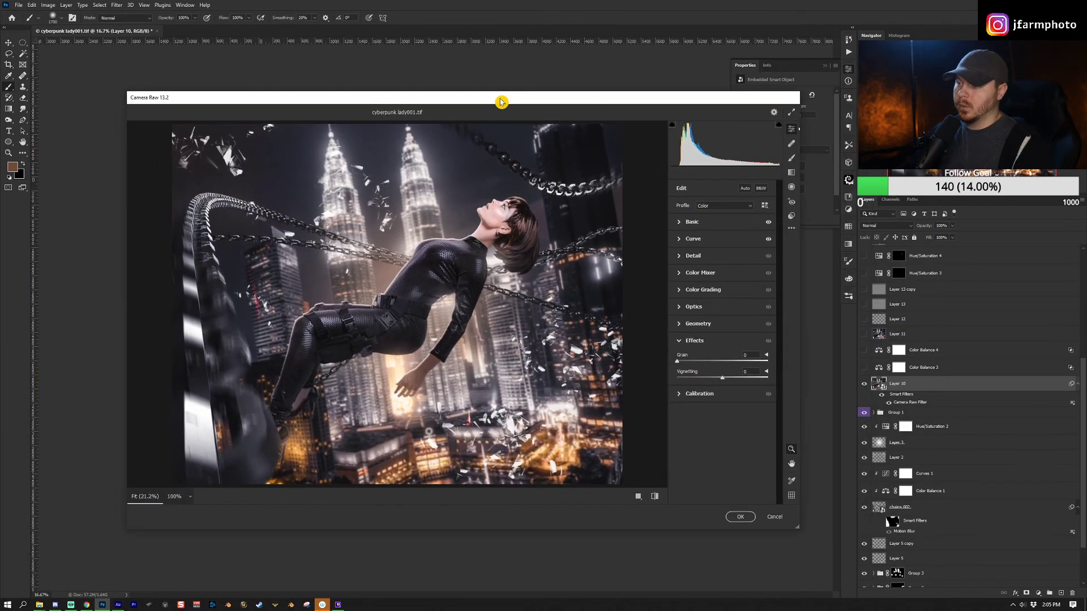
{"action": "left_click", "coordinate": [691, 221]}
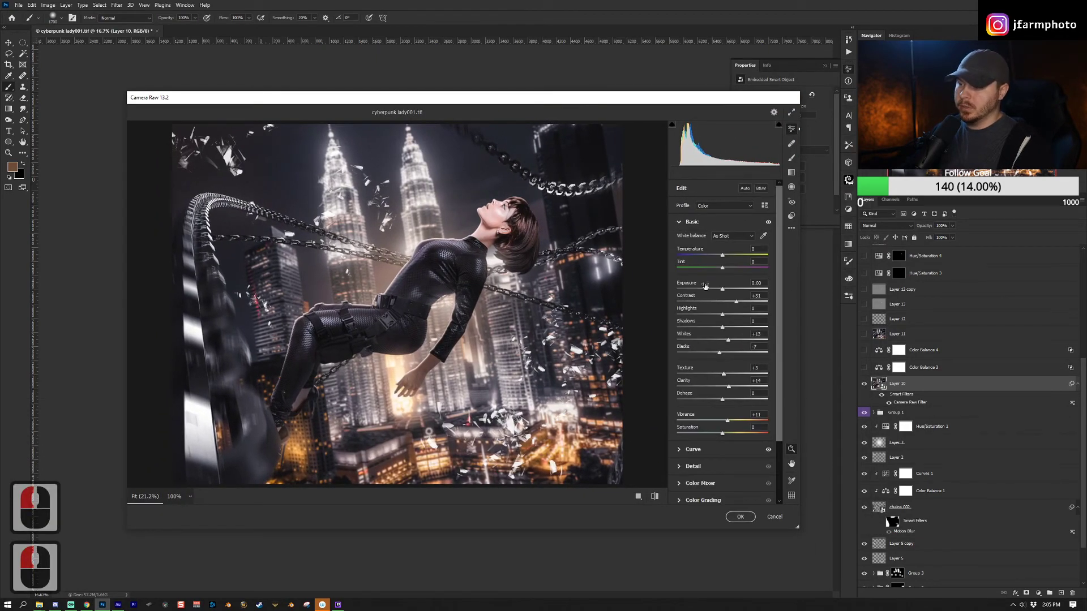
{"action": "left_click", "coordinate": [680, 451]}
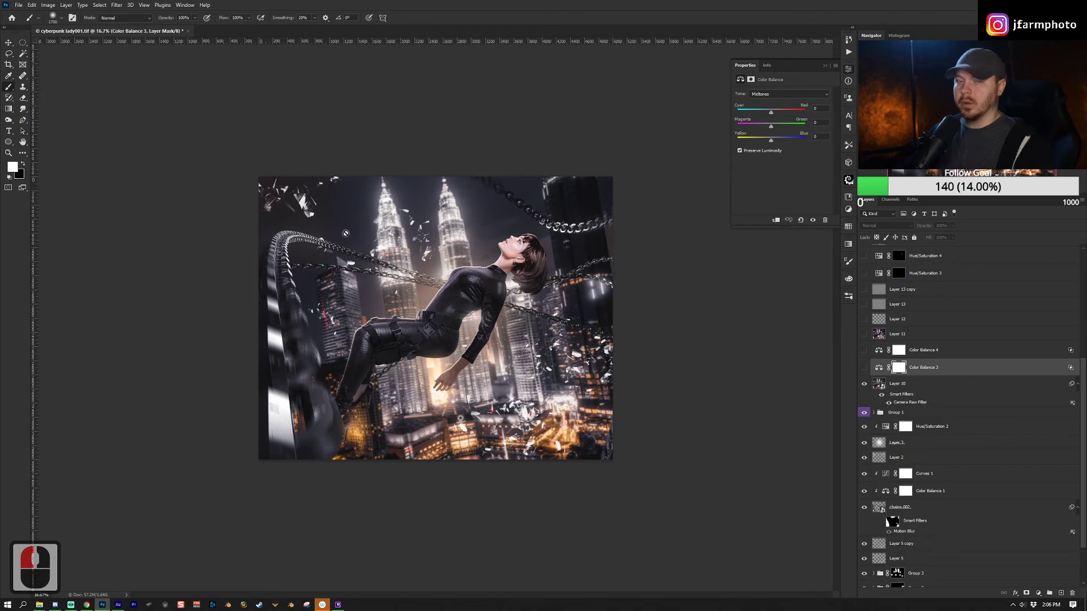
Turn on the Color Balance 3 adjustment and review its Shadows and Midtones values and its Blend If settings.
{"action": "left_click", "coordinate": [931, 368]}
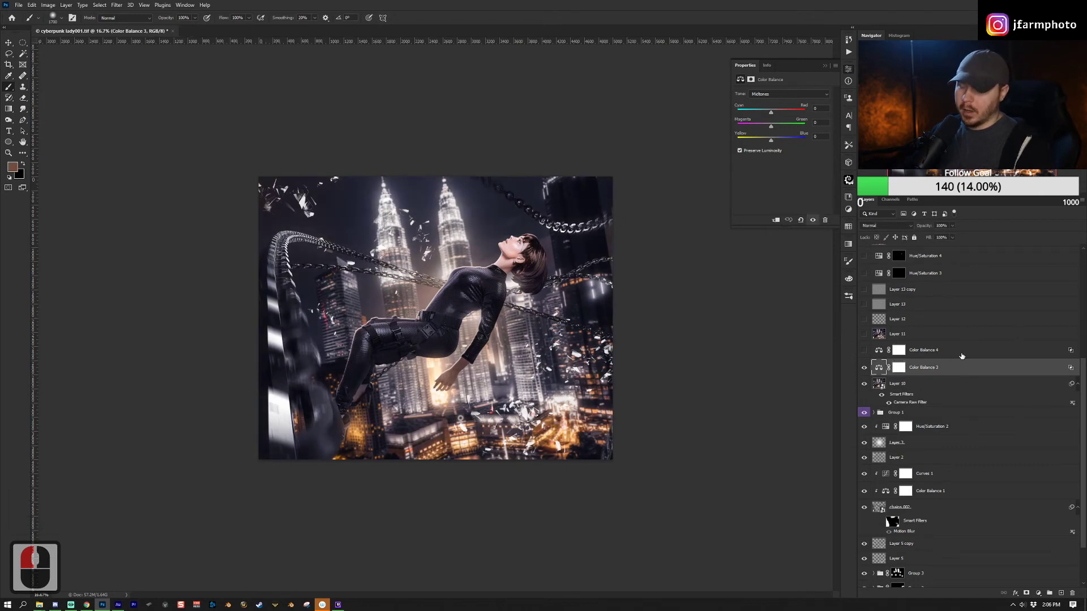
{"action": "double_click", "coordinate": [879, 369]}
{"action": "left_click", "coordinate": [776, 95]}
{"action": "left_click", "coordinate": [776, 104]}
{"action": "scroll", "coordinate": [832, 137], "scroll_direction": "up", "scroll_amount": 6}
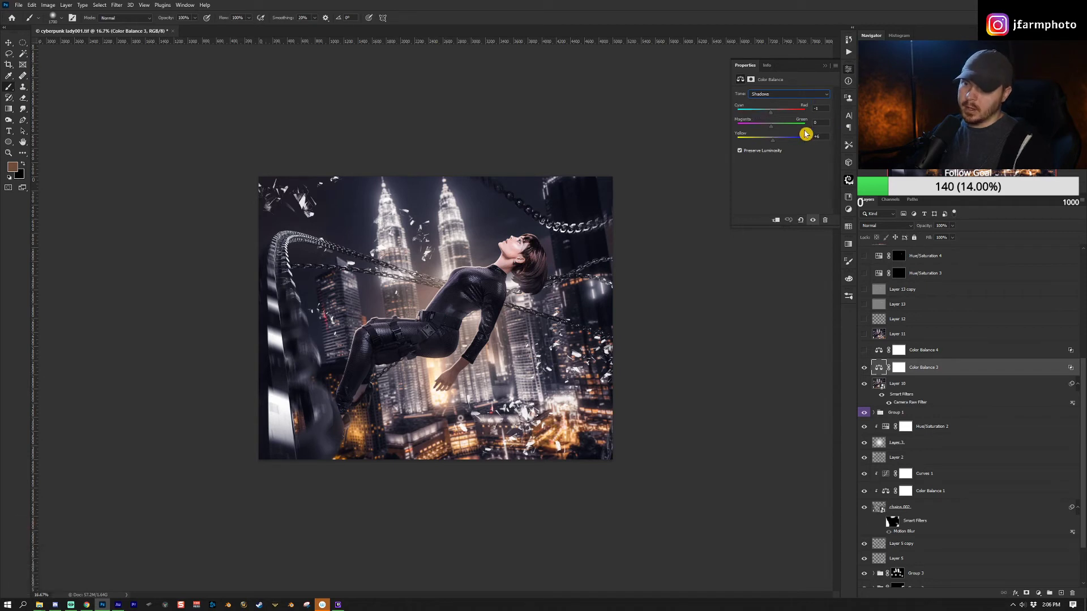
{"action": "left_click", "coordinate": [789, 94]}
{"action": "left_click", "coordinate": [775, 109]}
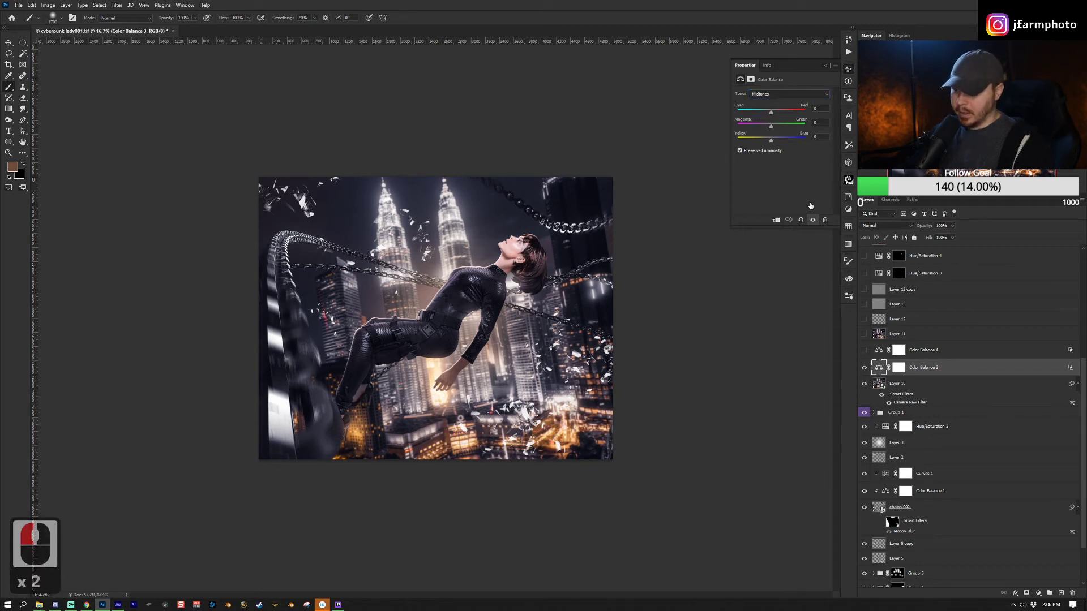
{"action": "double_click", "coordinate": [962, 368]}
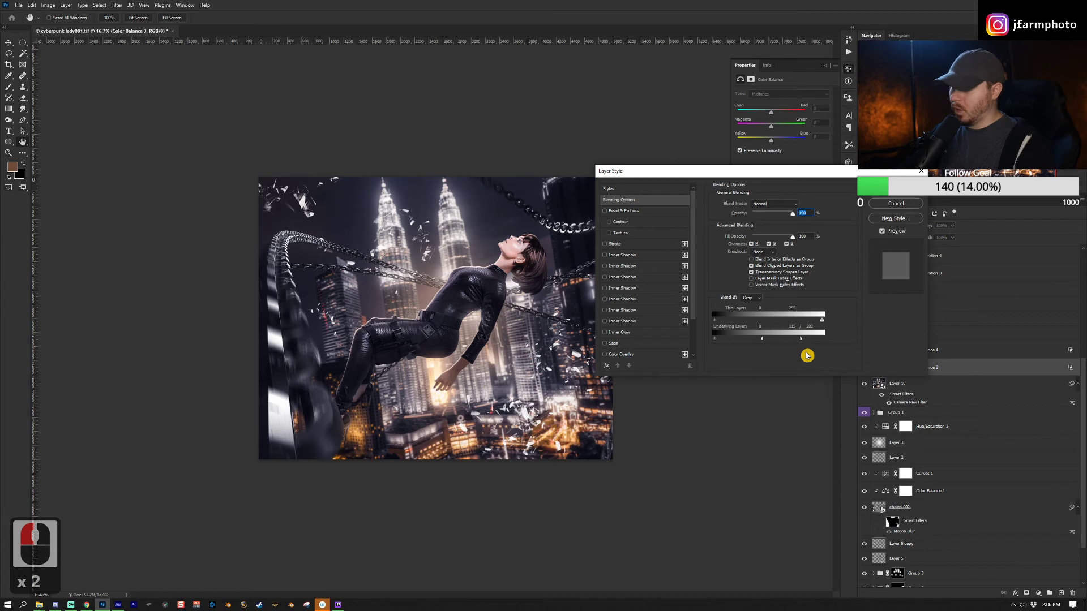
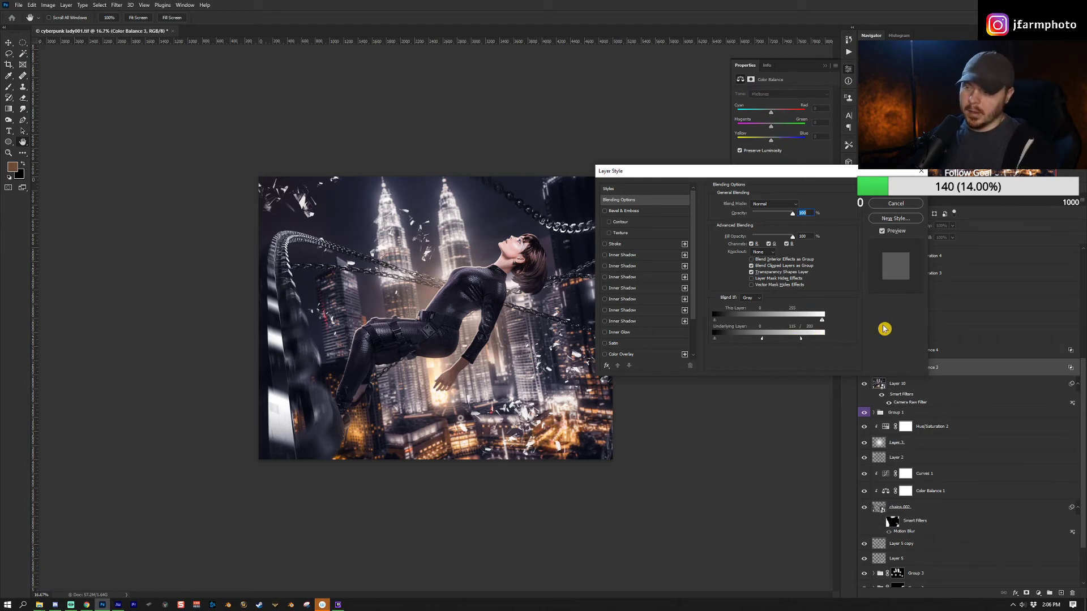
{"action": "left_click", "coordinate": [895, 203]}
Turn on the Color Balance 4 adjustment and review its Highlights values and its Blend If settings.
{"action": "left_click", "coordinate": [974, 355]}
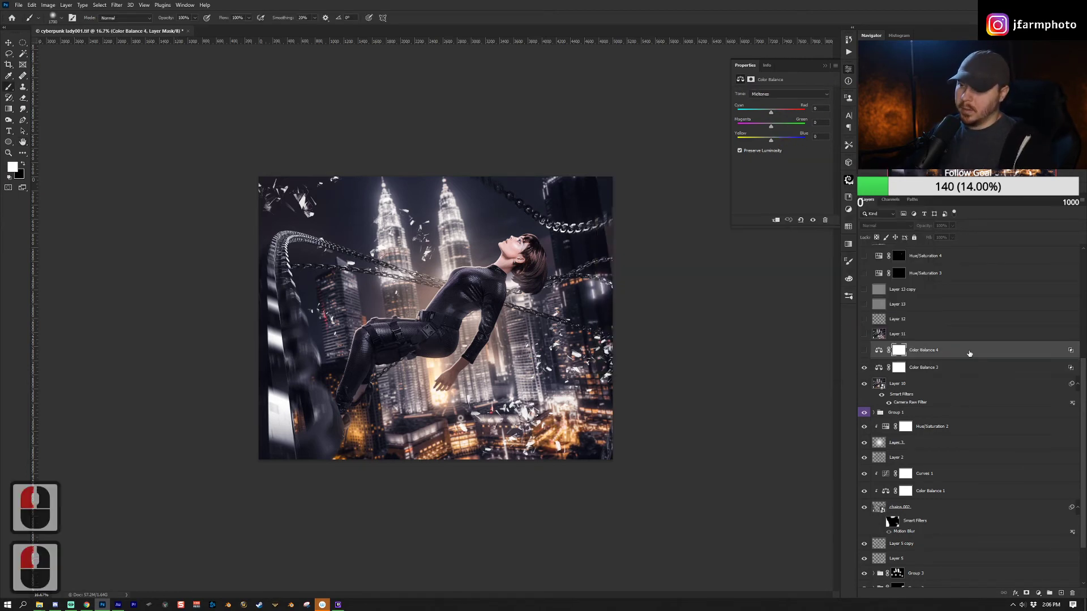
{"action": "left_click", "coordinate": [789, 94]}
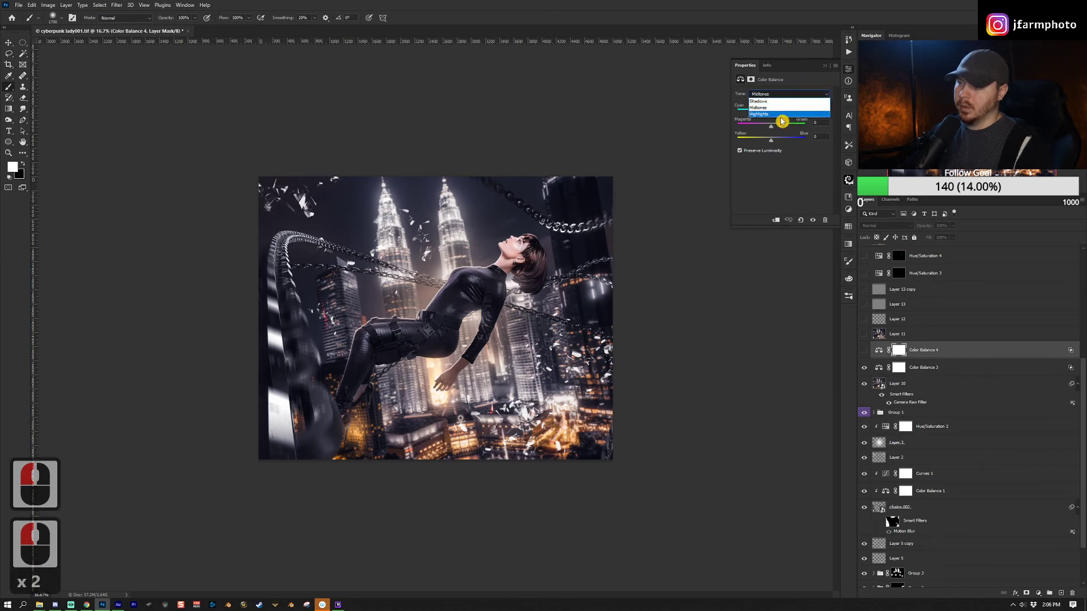
{"action": "left_click", "coordinate": [776, 115]}
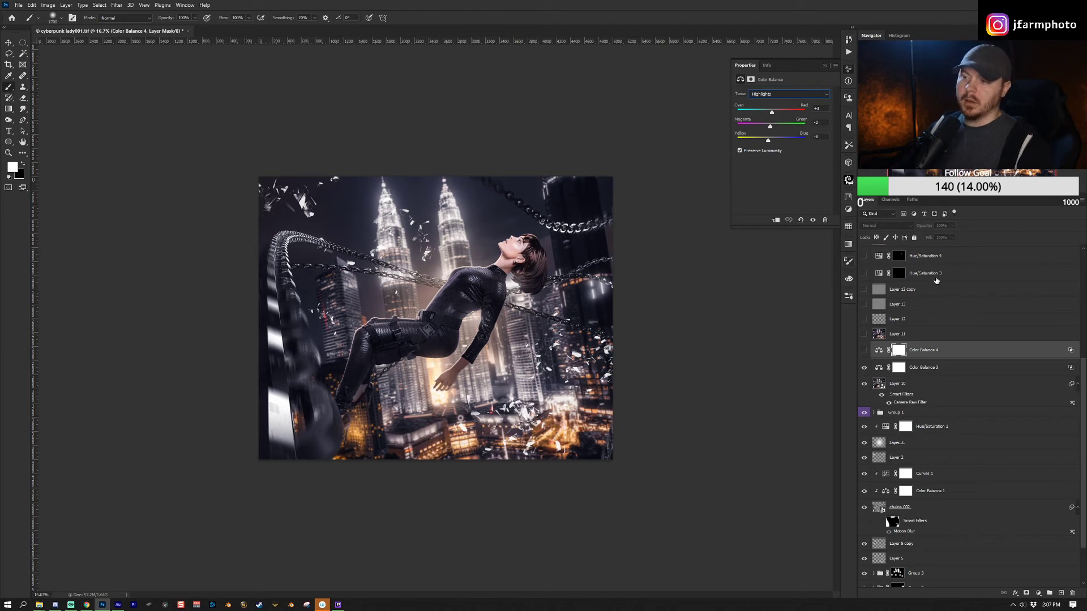
{"action": "left_click", "coordinate": [864, 350]}
{"action": "left_click", "coordinate": [954, 351]}
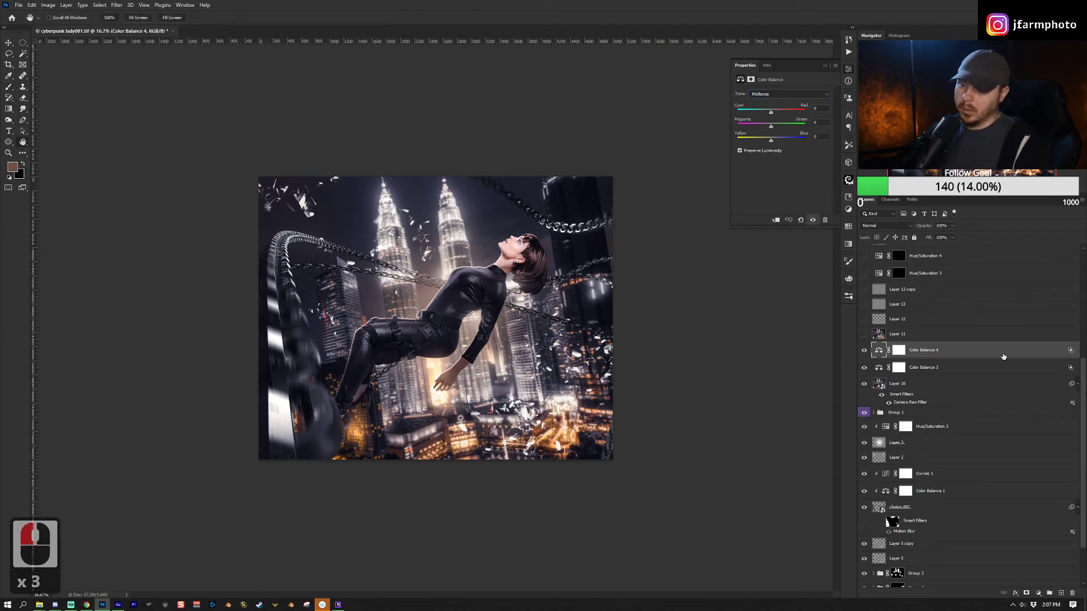
{"action": "double_click", "coordinate": [1006, 351]}
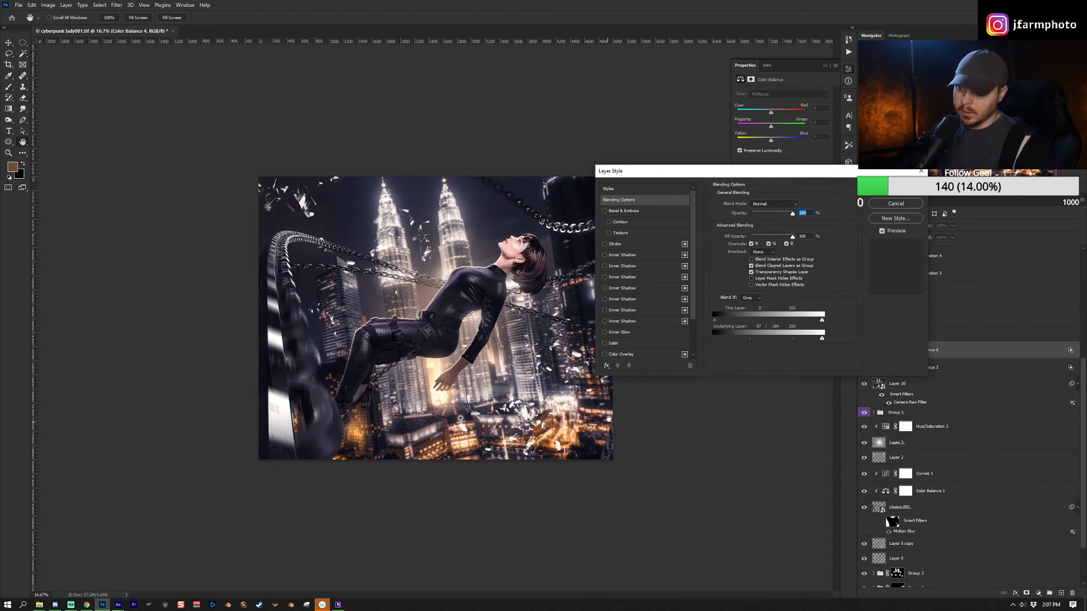
Turn on Layer 11, select Layer 12 and examine the woman's face and hair up close.
{"action": "left_click_drag", "start_coordinate": [431, 306], "coordinate": [526, 251]}
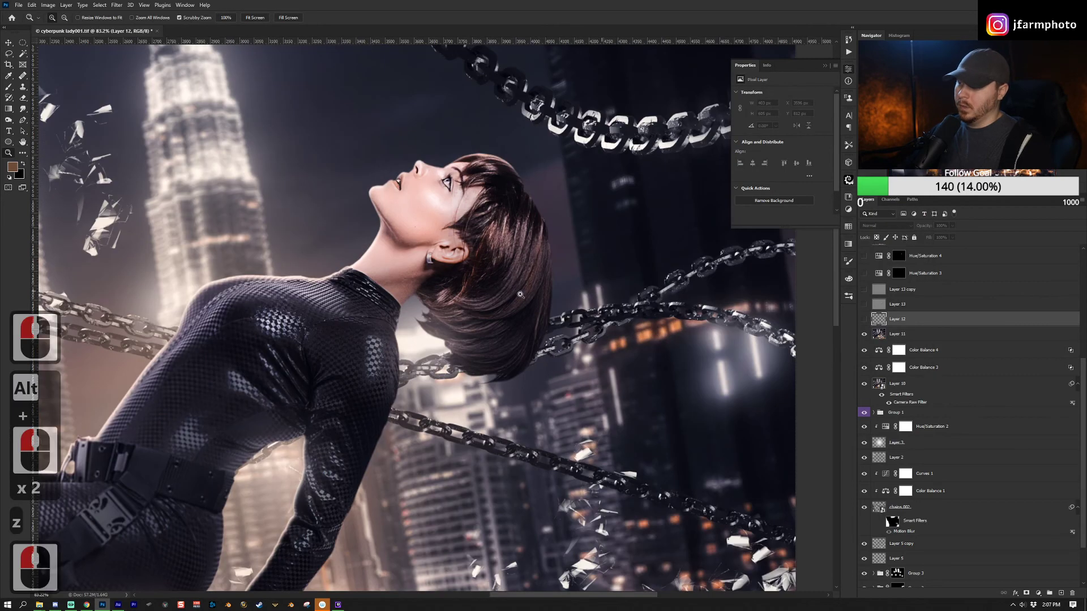
{"action": "key", "text": "z"}
{"action": "mouse_move", "coordinate": [592, 252]}
{"action": "left_mouse_down"}
{"action": "mouse_move", "coordinate": [569, 253]}
{"action": "mouse_move", "coordinate": [582, 252]}
{"action": "left_mouse_up"}
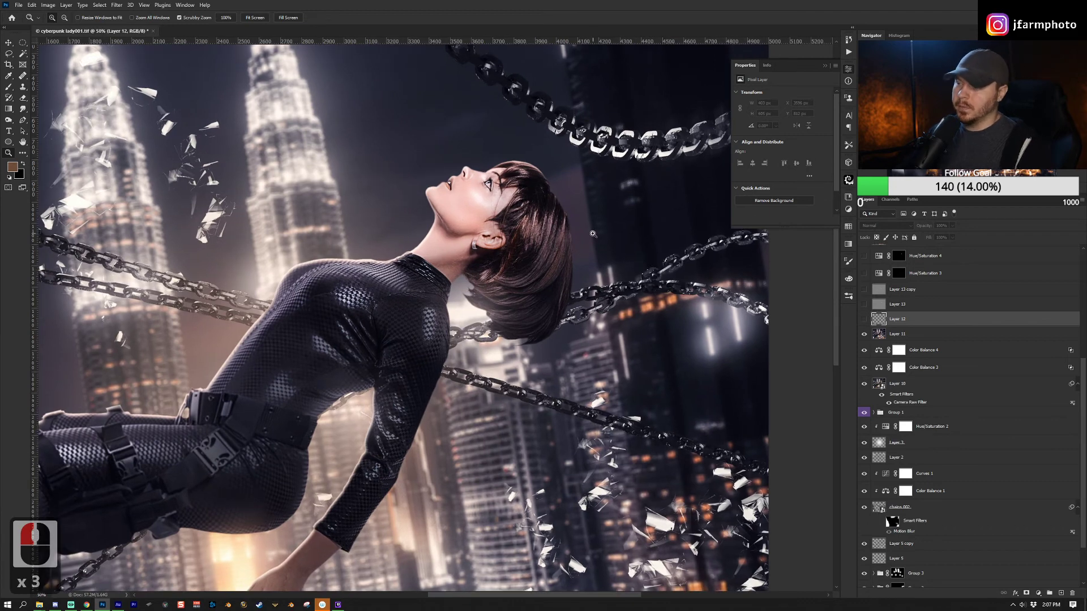
{"action": "left_click_drag", "start_coordinate": [577, 227], "coordinate": [615, 222]}
{"action": "left_click", "coordinate": [615, 223]}
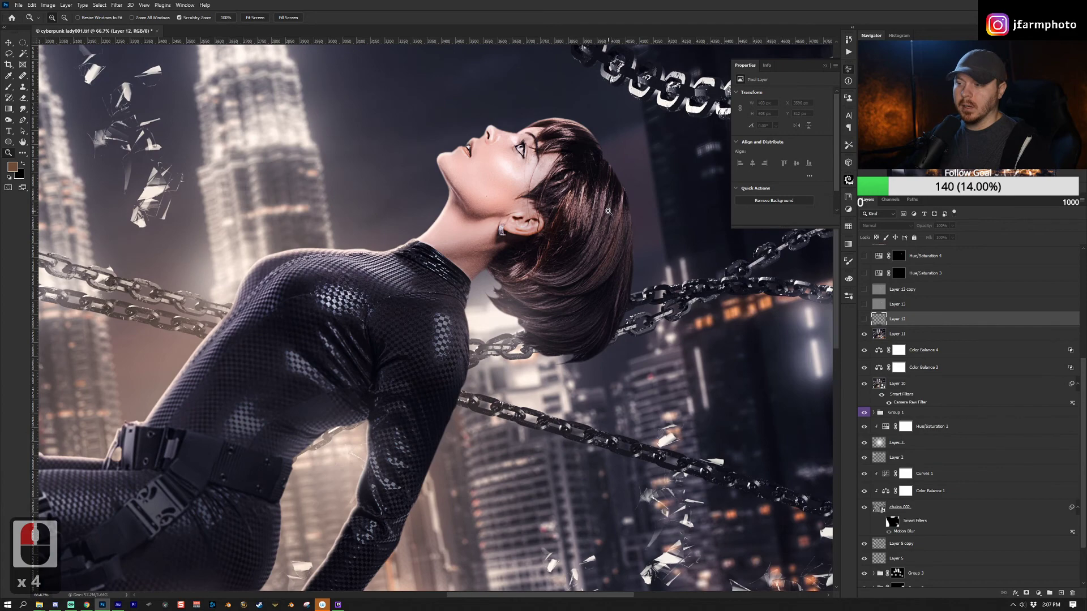
{"action": "left_click", "coordinate": [615, 227]}
{"action": "left_click_drag", "start_coordinate": [606, 209], "coordinate": [591, 239]}
{"action": "left_click", "coordinate": [590, 239], "text": "alt"}
{"action": "left_click", "coordinate": [575, 257], "text": "alt"}
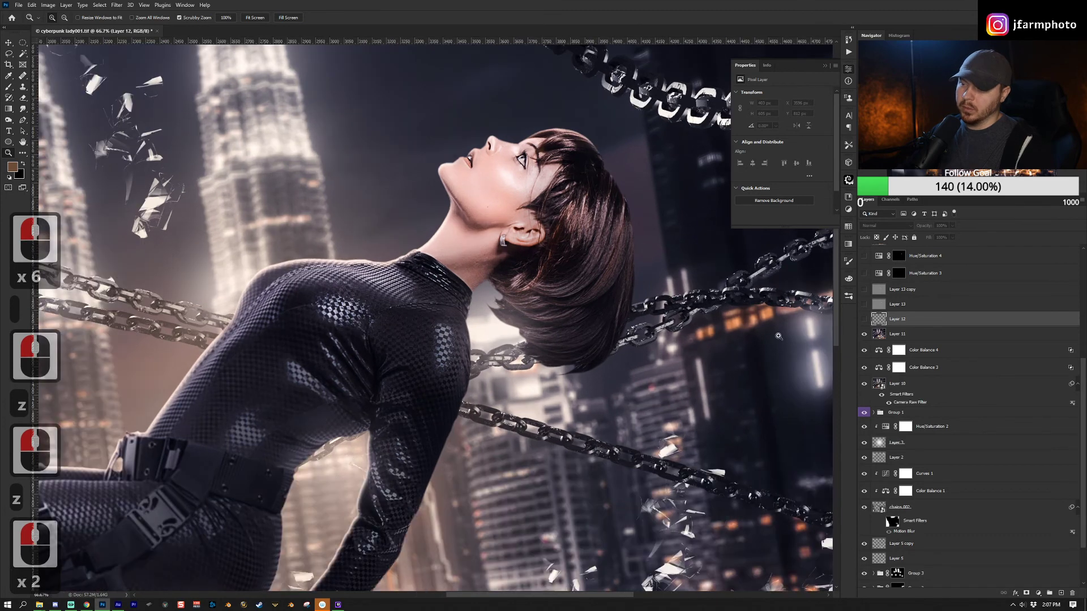
Turn on Layer 12 and compare the woman's hair with and without it.
{"action": "left_click", "coordinate": [864, 319]}
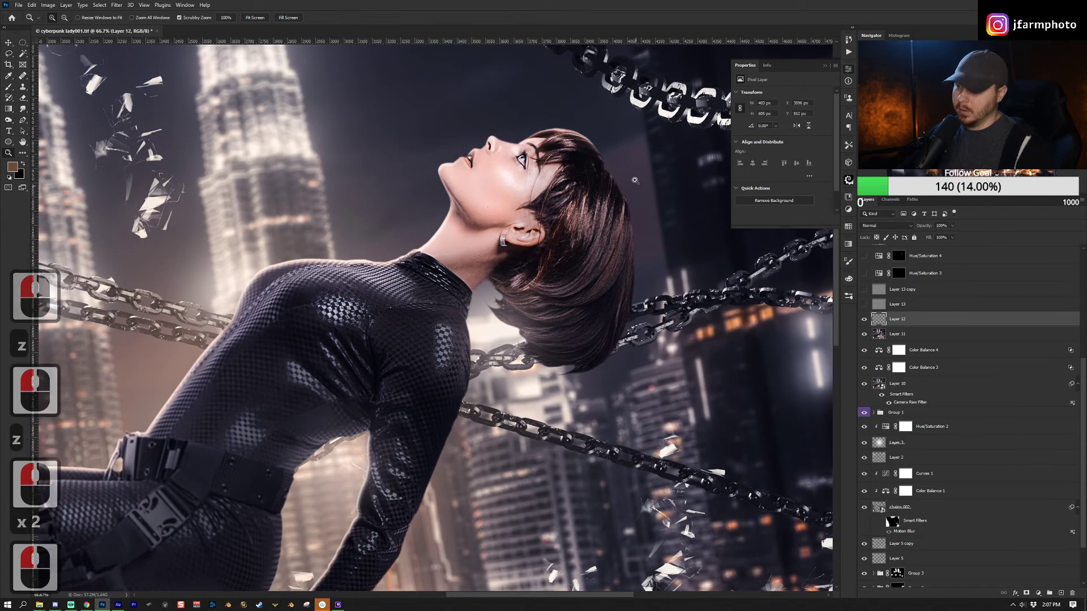
{"action": "left_click", "coordinate": [586, 214]}
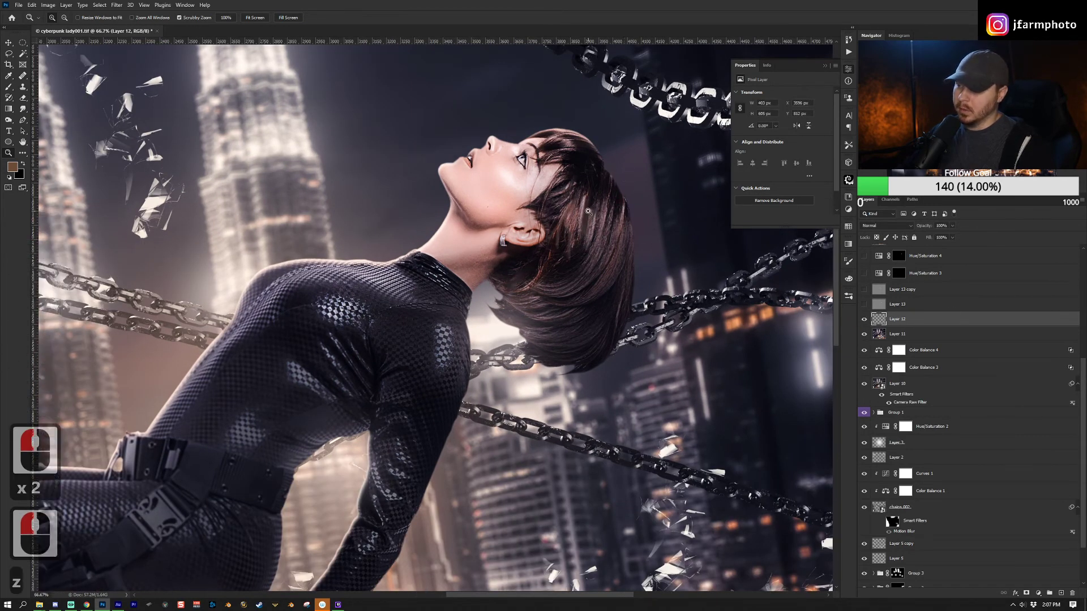
{"action": "left_click", "coordinate": [864, 319]}
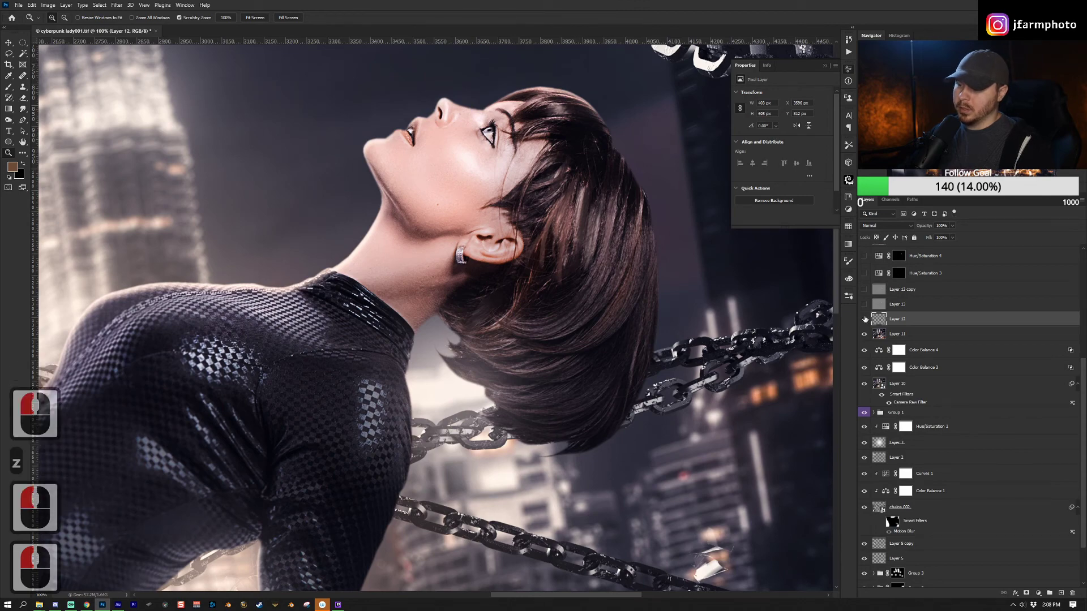
{"action": "left_click", "coordinate": [864, 320]}
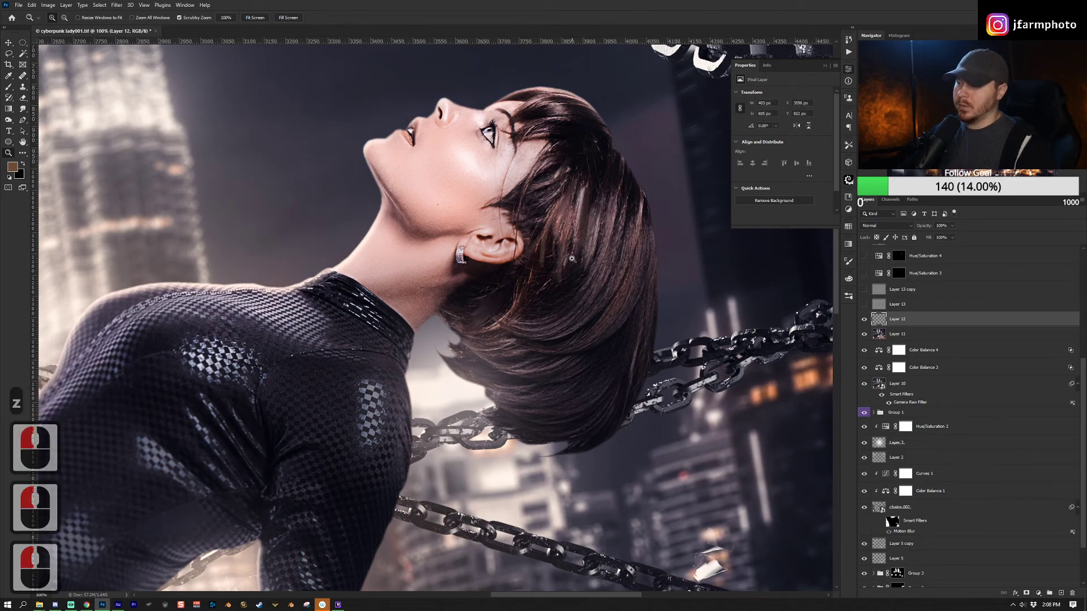
{"action": "left_click", "coordinate": [663, 304], "text": "alt"}
{"action": "left_click", "coordinate": [663, 305], "text": "alt"}
{"action": "left_click", "coordinate": [662, 304], "text": "alt"}
{"action": "left_click", "coordinate": [663, 304], "text": "alt"}
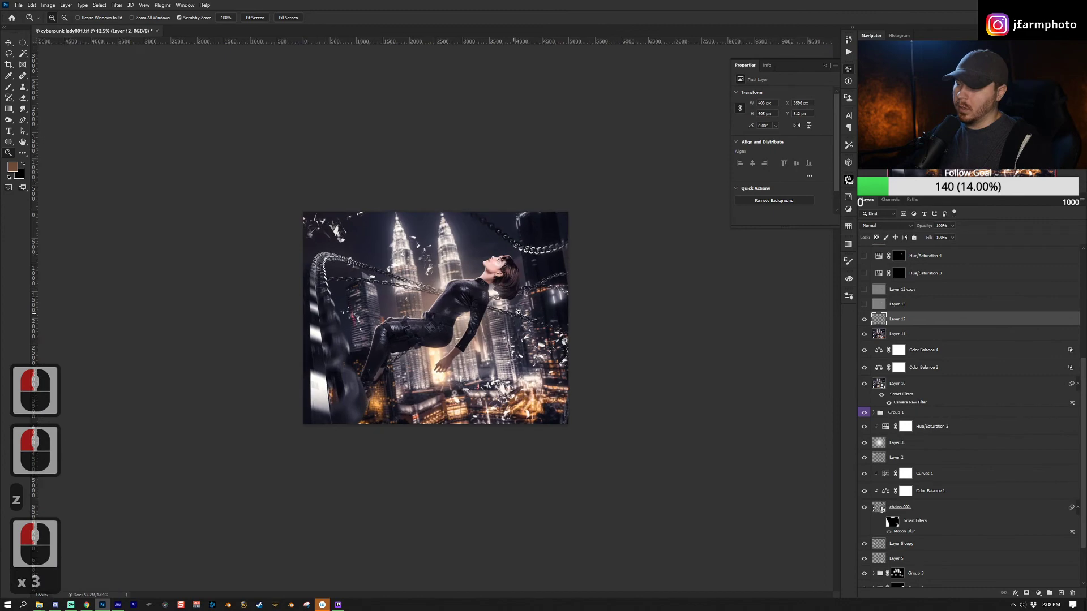
Create a Soft Light layer filled with 50% gray above Layer 13, and delete it again.
{"action": "left_click", "coordinate": [914, 305]}
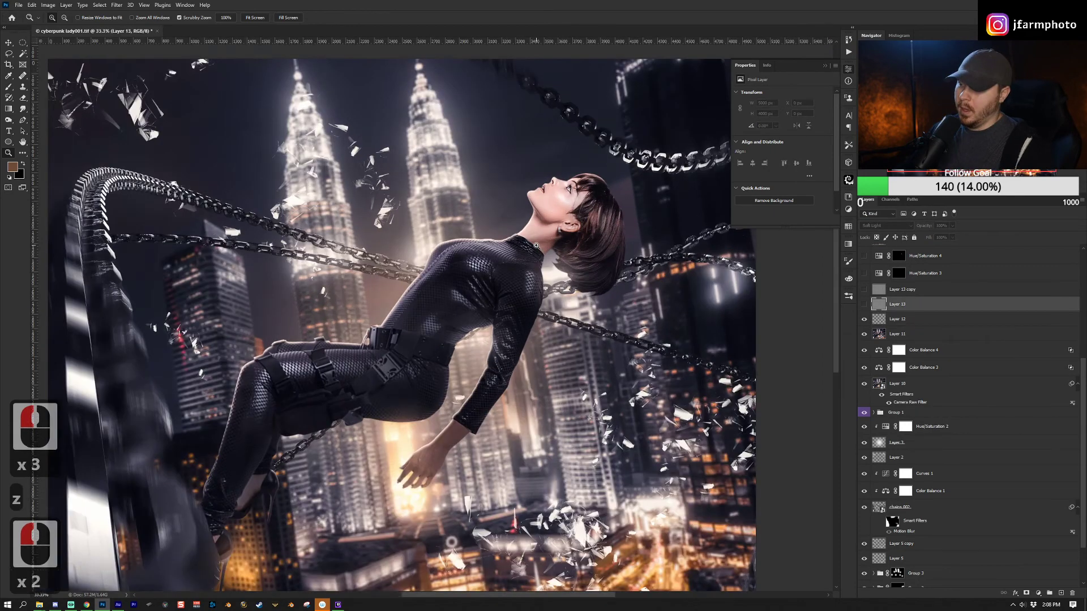
{"action": "left_click", "coordinate": [537, 246]}
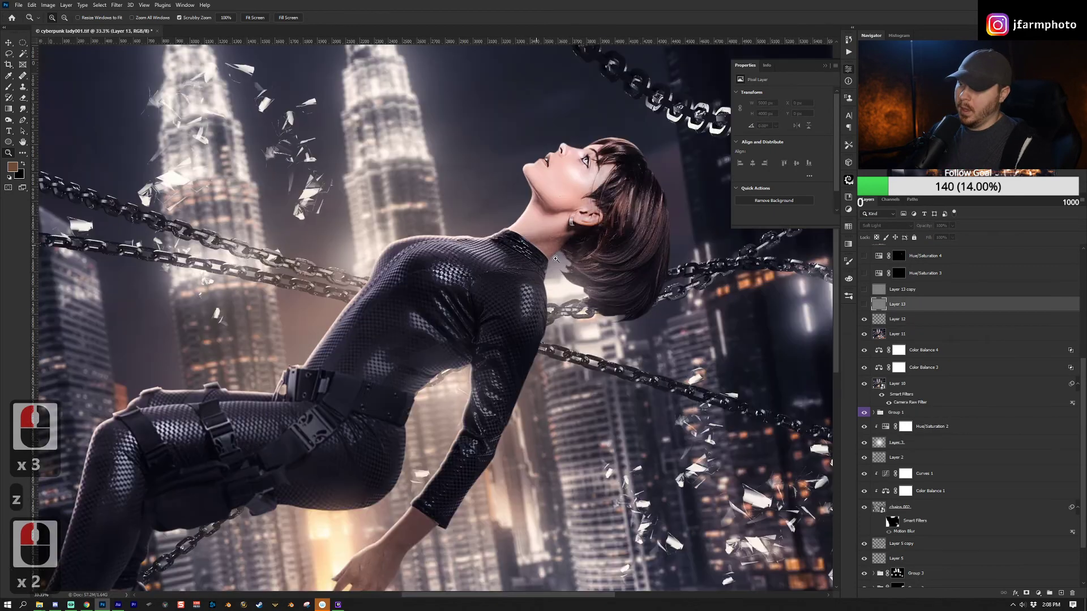
{"action": "left_click", "coordinate": [924, 304]}
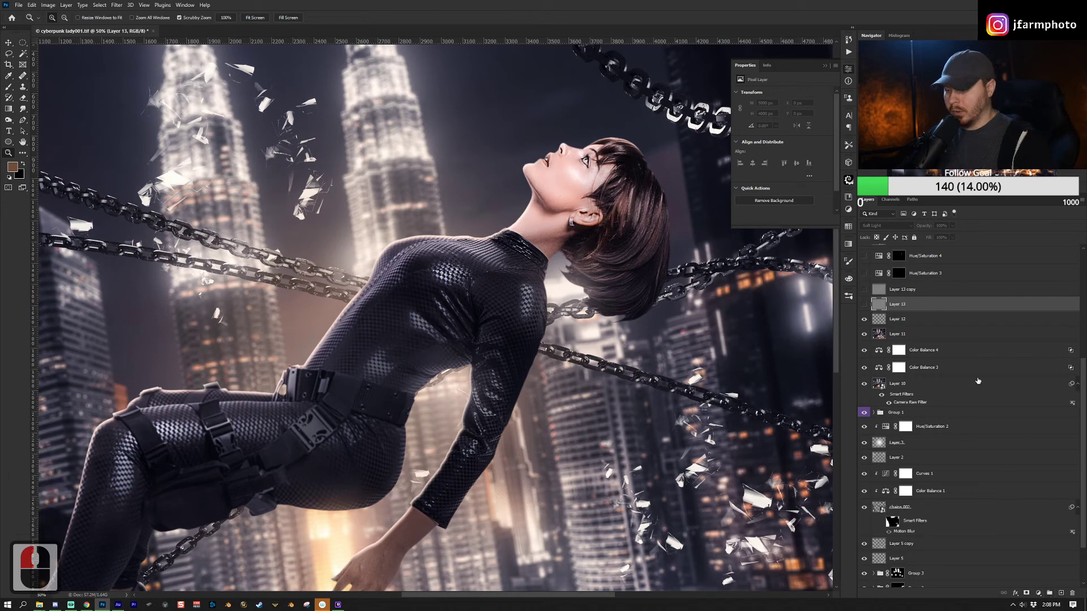
{"action": "left_click", "coordinate": [1060, 593], "text": "alt"}
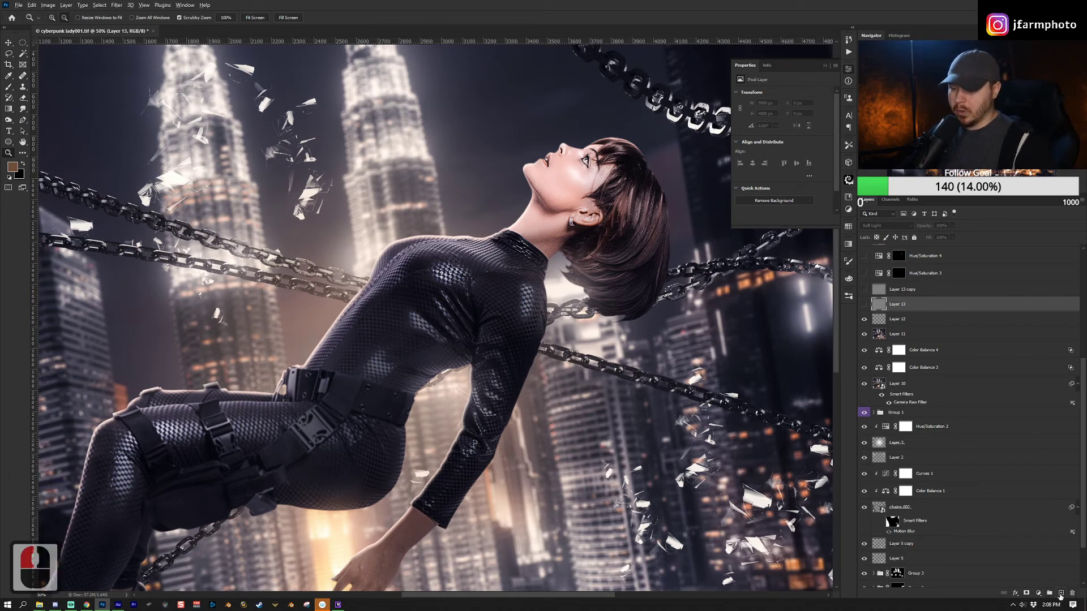
{"action": "left_click", "coordinate": [502, 266]}
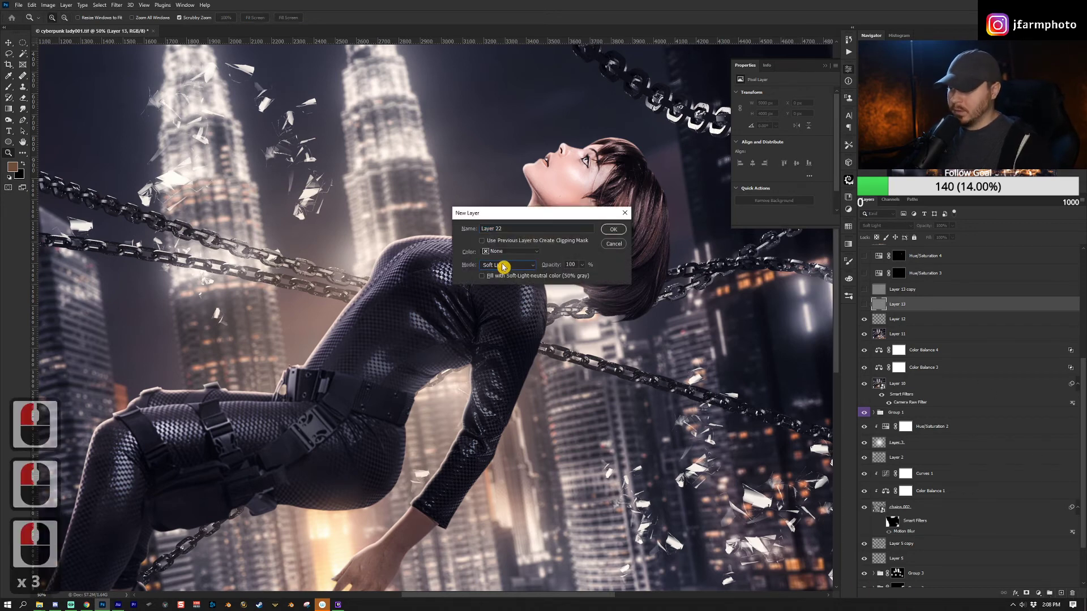
{"action": "left_click", "coordinate": [482, 276]}
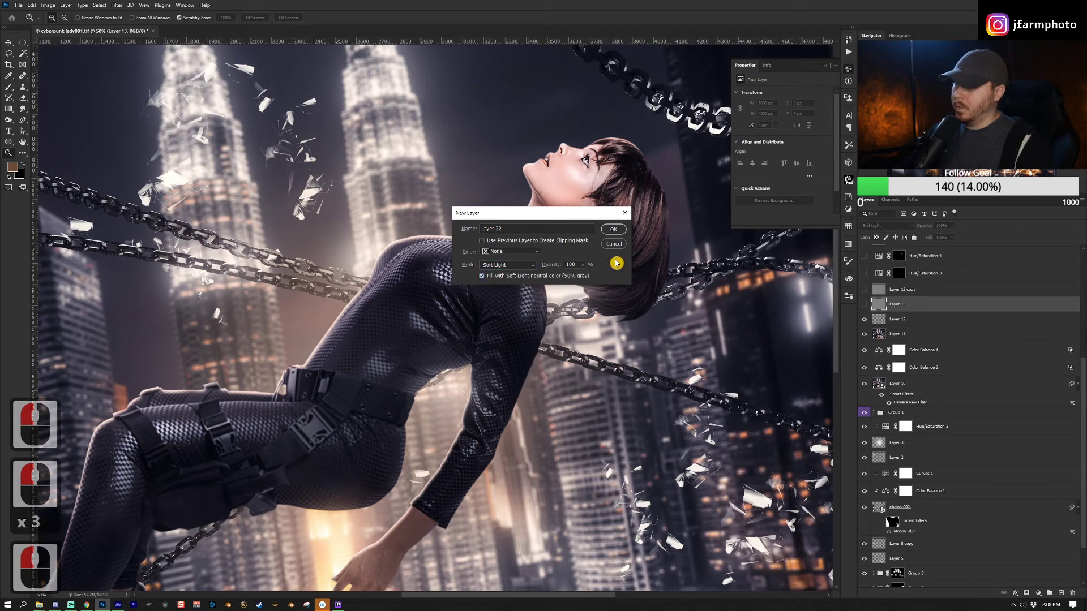
{"action": "left_click", "coordinate": [613, 229]}
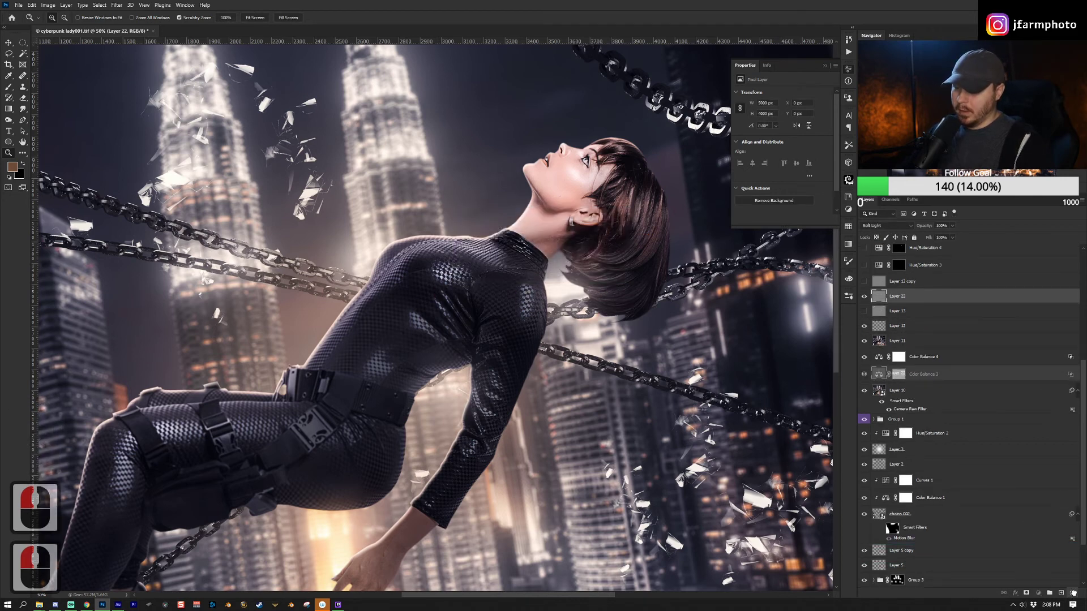
{"action": "left_click_drag", "start_coordinate": [1073, 593], "coordinate": [1073, 593]}
Switch to the Brush with white foreground and black background, and turn on Layer 13, comparing the woman with and without it.
{"action": "left_click", "coordinate": [865, 297]}
{"action": "key", "text": "p"}
{"action": "key", "text": "d"}
{"action": "key", "text": "c"}
{"action": "key", "text": "q"}
{"action": "left_click_drag", "start_coordinate": [527, 244], "coordinate": [420, 371]}
{"action": "left_click", "coordinate": [864, 296]}
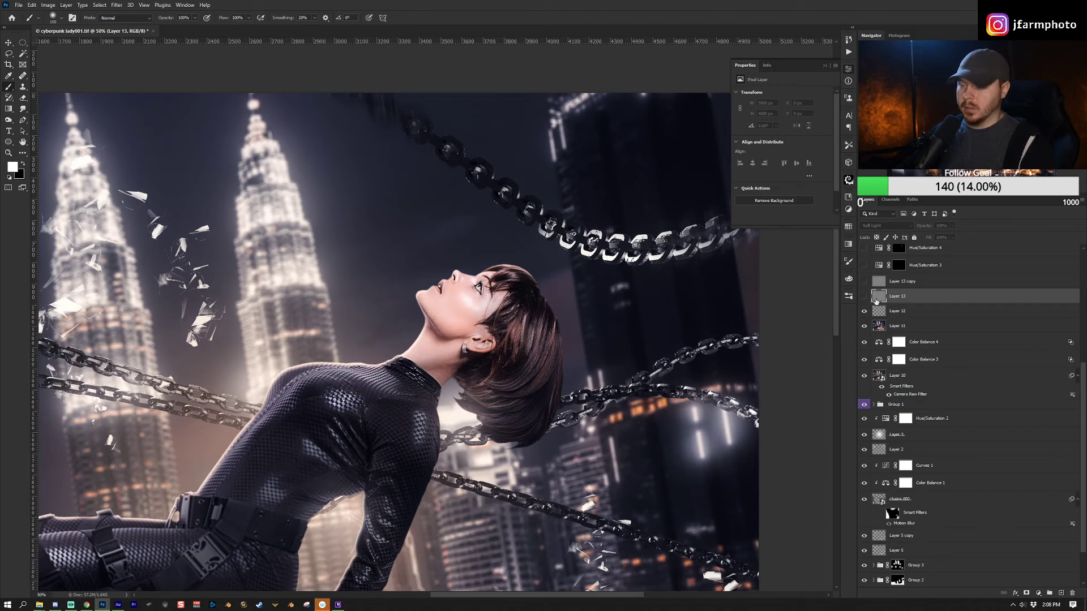
{"action": "left_click", "coordinate": [864, 296]}
Turn on and select Layer 13 copy, and check its blend mode, leaving it at Overlay.
{"action": "key", "text": "z"}
{"action": "left_click_drag", "start_coordinate": [473, 376], "coordinate": [458, 385]}
{"action": "left_click", "coordinate": [458, 385]}
{"action": "left_click", "coordinate": [457, 385]}
{"action": "left_click", "coordinate": [458, 385]}
{"action": "left_click", "coordinate": [457, 385]}
{"action": "left_click", "coordinate": [864, 281]}
{"action": "left_click", "coordinate": [900, 281]}
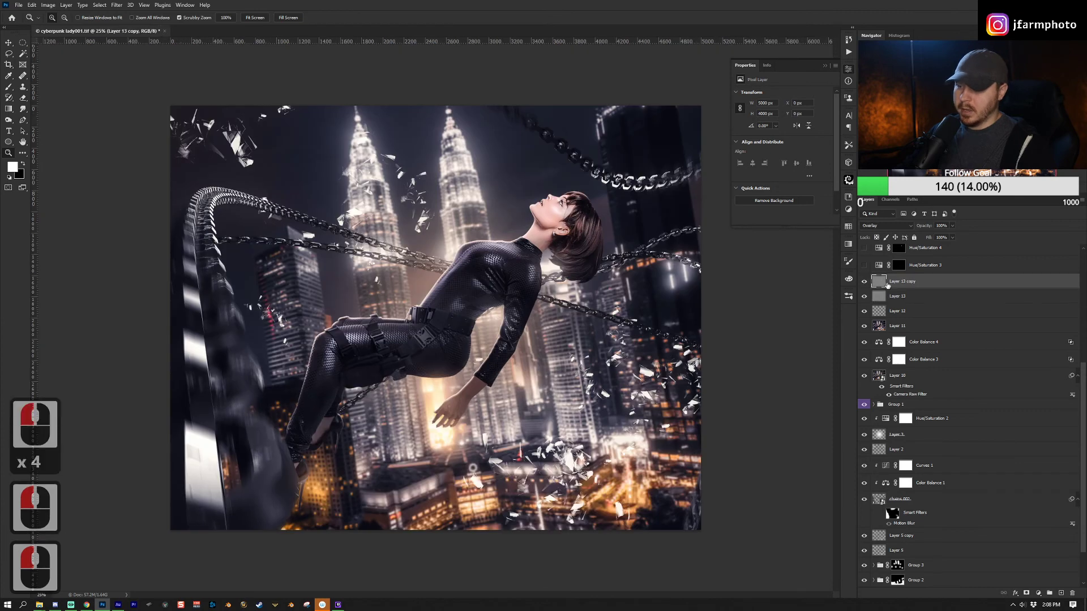
{"action": "left_click", "coordinate": [893, 227]}
{"action": "left_click", "coordinate": [894, 226]}
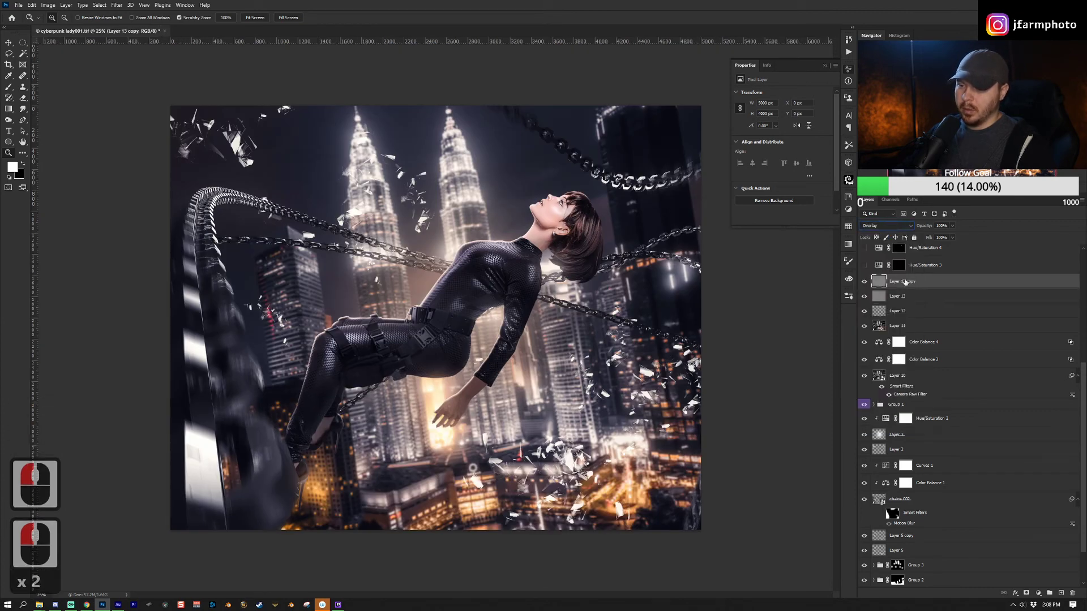
{"action": "left_click", "coordinate": [901, 282]}
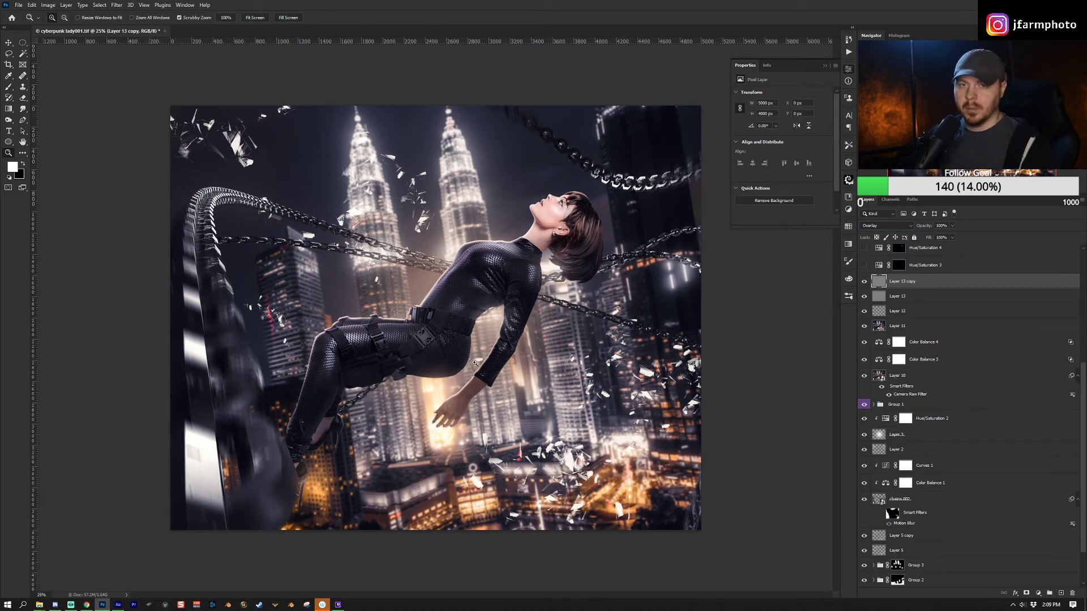
Turn on the Hue/Saturation 3 and 4 adjustments, open the settings of Hue/Saturation 3 and examine the woman's head up close.
{"action": "scroll", "coordinate": [879, 369], "scroll_direction": "up", "scroll_amount": 3}
{"action": "left_click", "coordinate": [879, 369]}
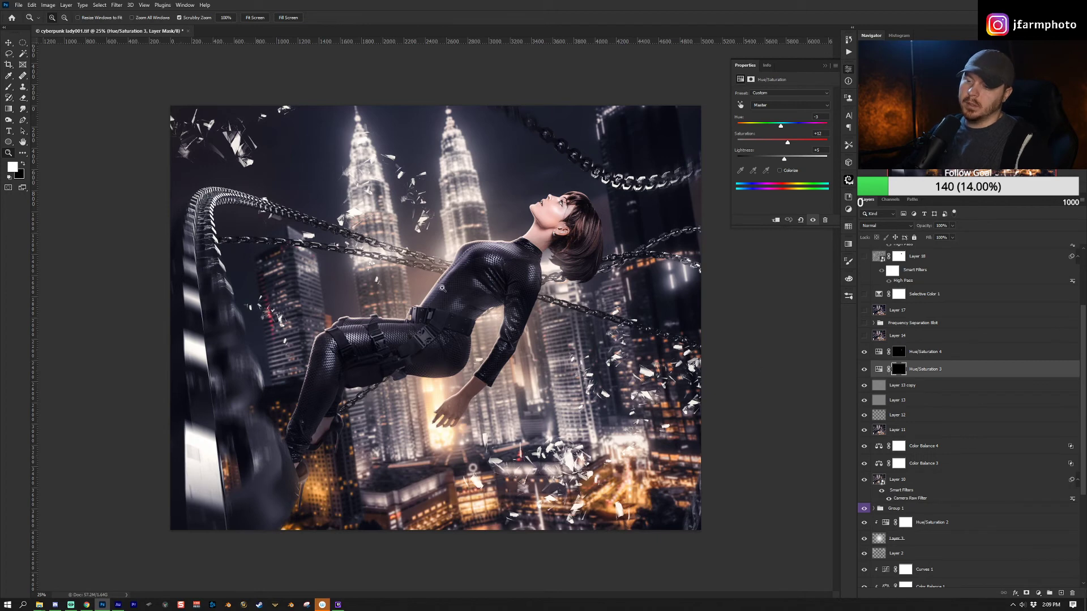
{"action": "left_click_drag", "start_coordinate": [576, 247], "coordinate": [600, 247]}
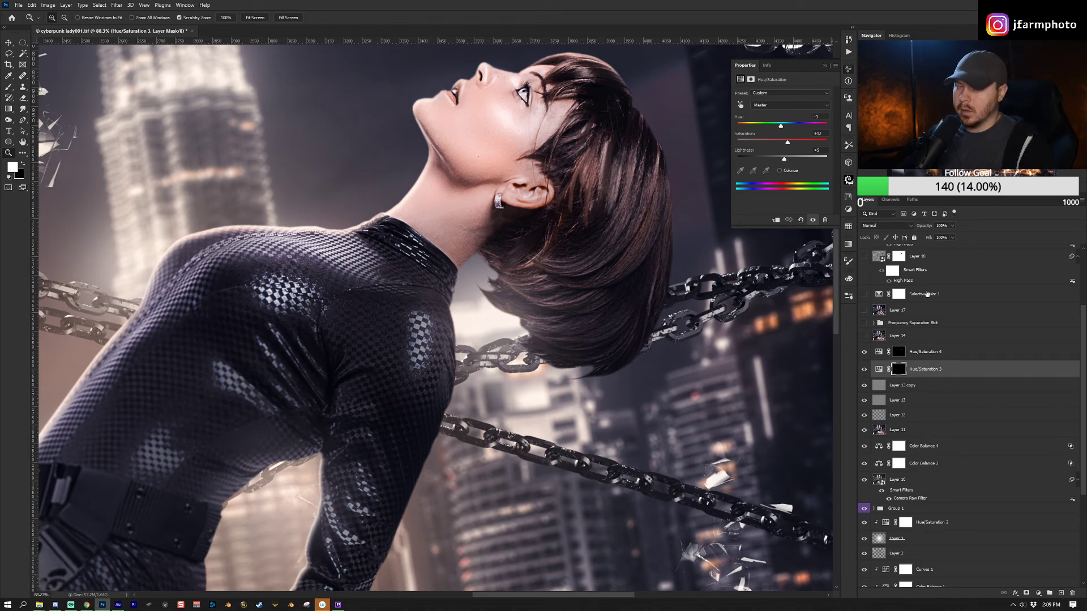
Open the settings of the Hue/Saturation 4 adjustment and compare the woman's hair with it off and on.
{"action": "left_click", "coordinate": [444, 215]}
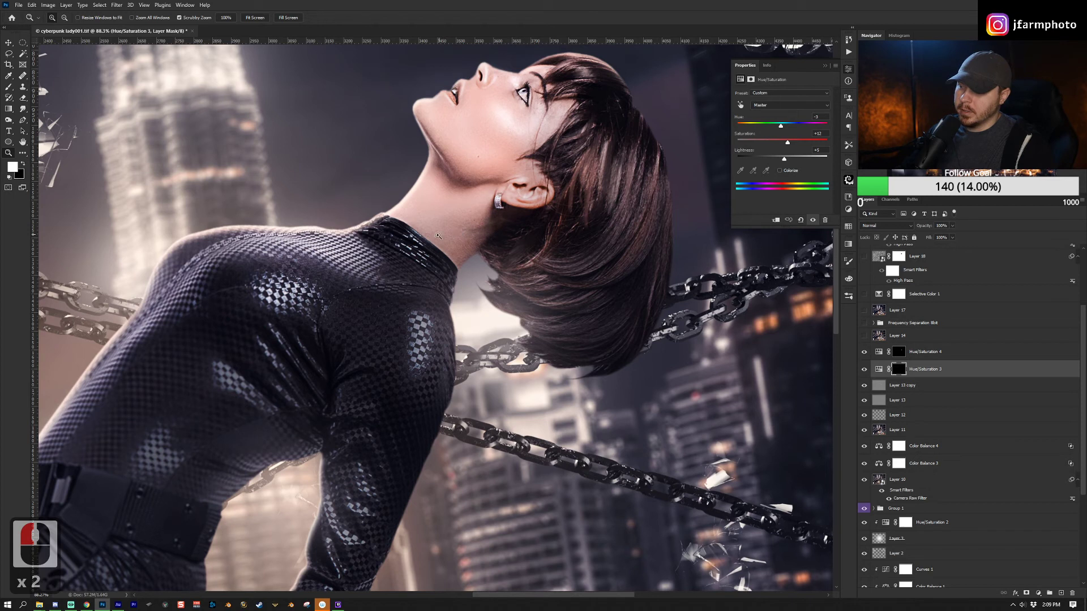
{"action": "left_click", "coordinate": [864, 352]}
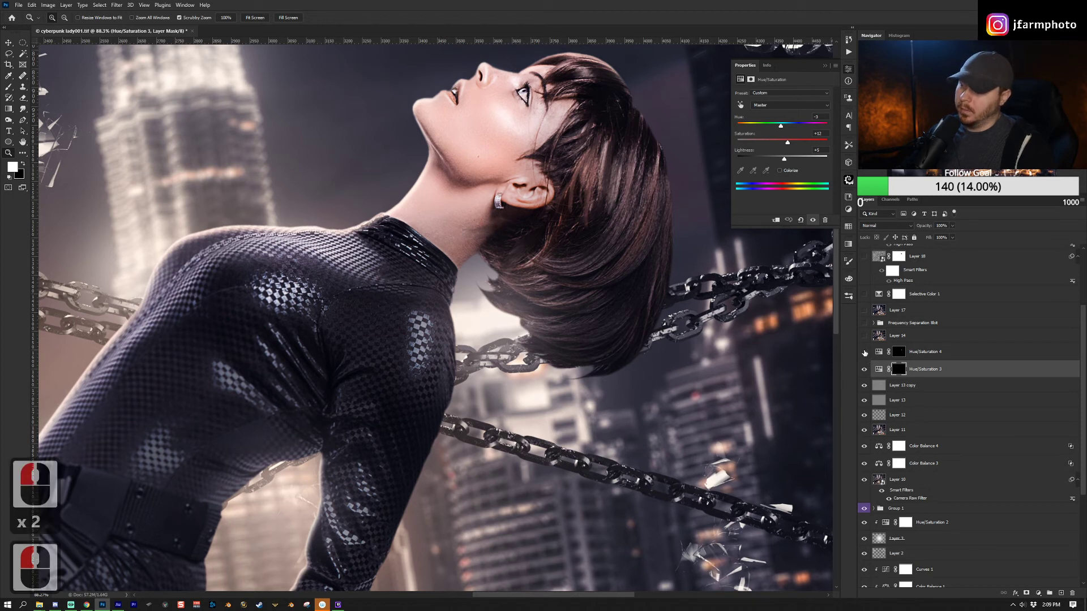
{"action": "left_click", "coordinate": [877, 353]}
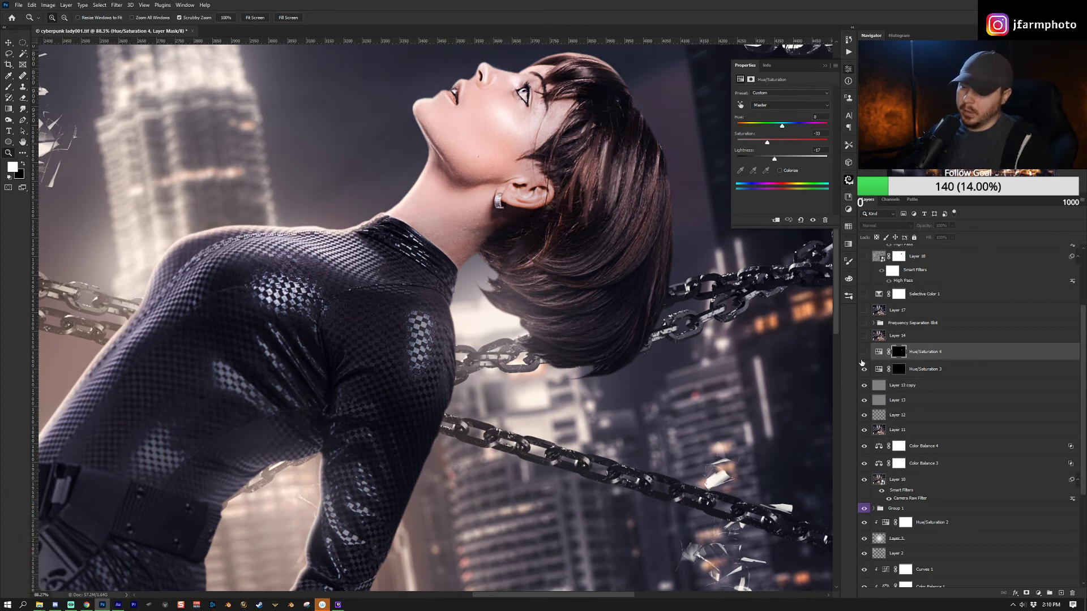
{"action": "left_click", "coordinate": [864, 352]}
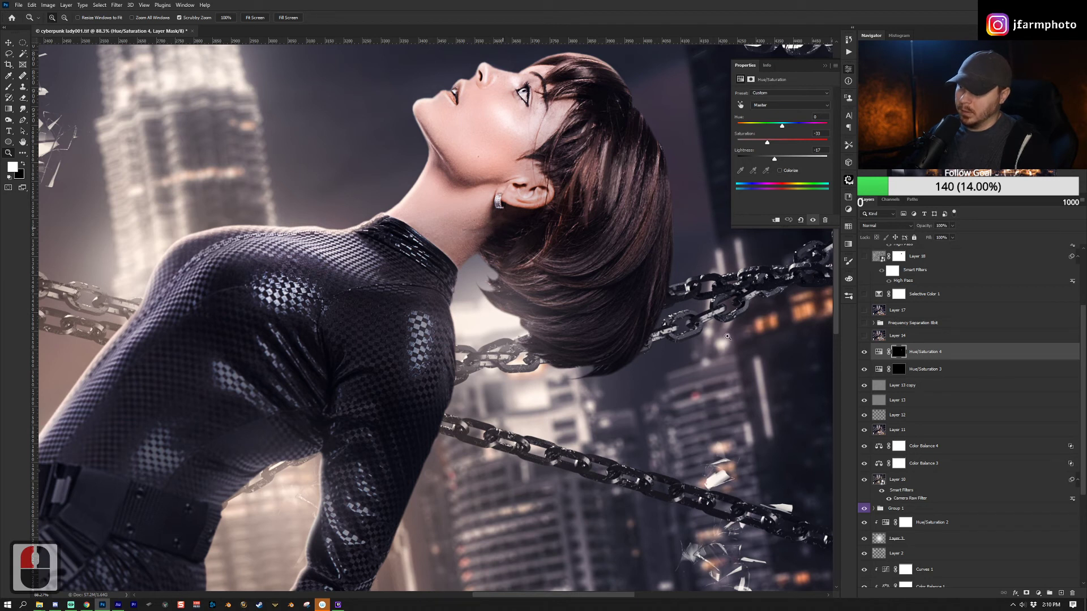
Stamp all visible layers into a new layer directly above Hue/Saturation 4, and delete it again.
{"action": "scroll", "coordinate": [939, 371], "scroll_direction": "up", "scroll_amount": 1}
{"action": "left_click", "coordinate": [856, 365]}
{"action": "left_click", "coordinate": [868, 352]}
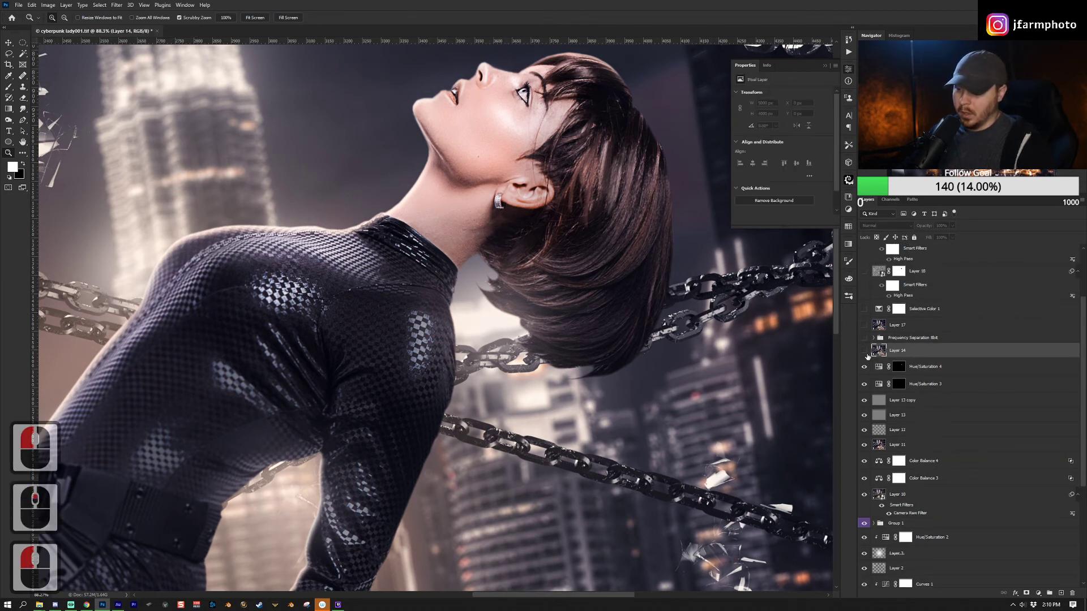
{"action": "left_click", "coordinate": [940, 368]}
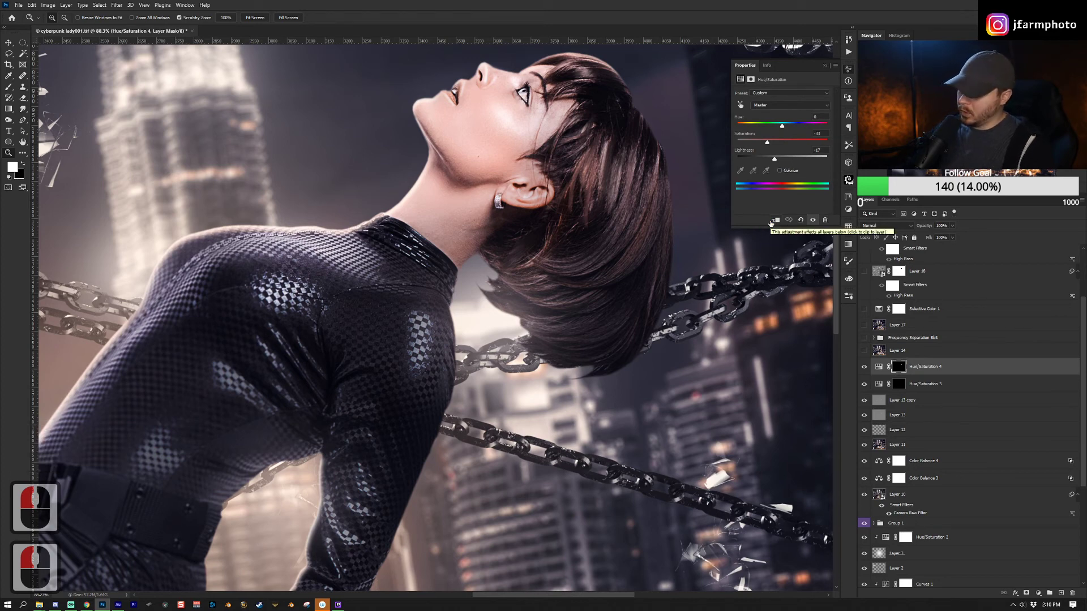
{"action": "key", "text": "ctrl+alt+shift+e"}
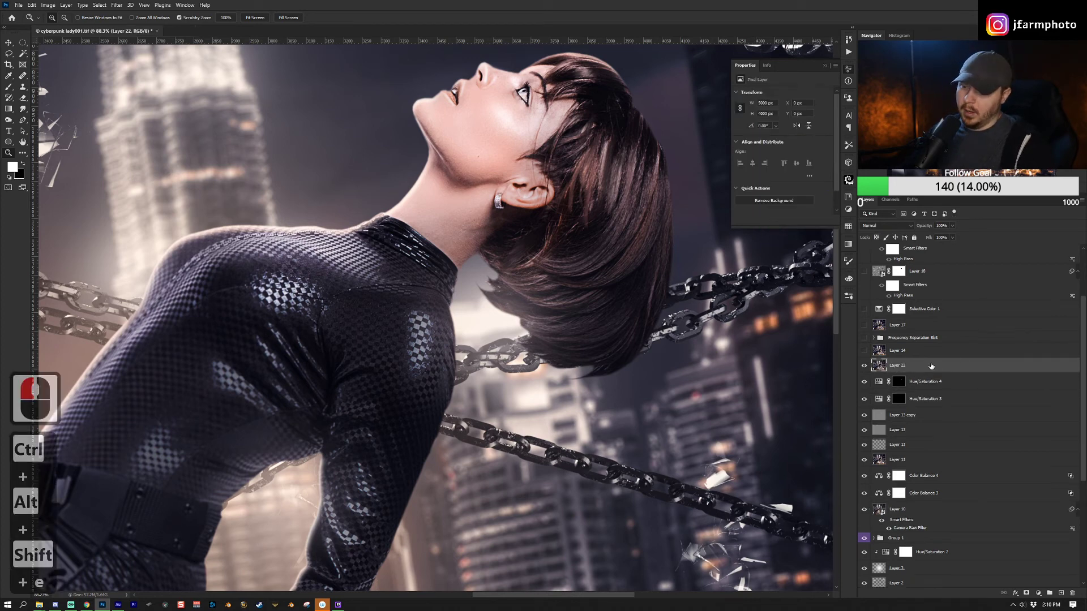
{"action": "left_click_drag", "start_coordinate": [967, 367], "coordinate": [1071, 592]}
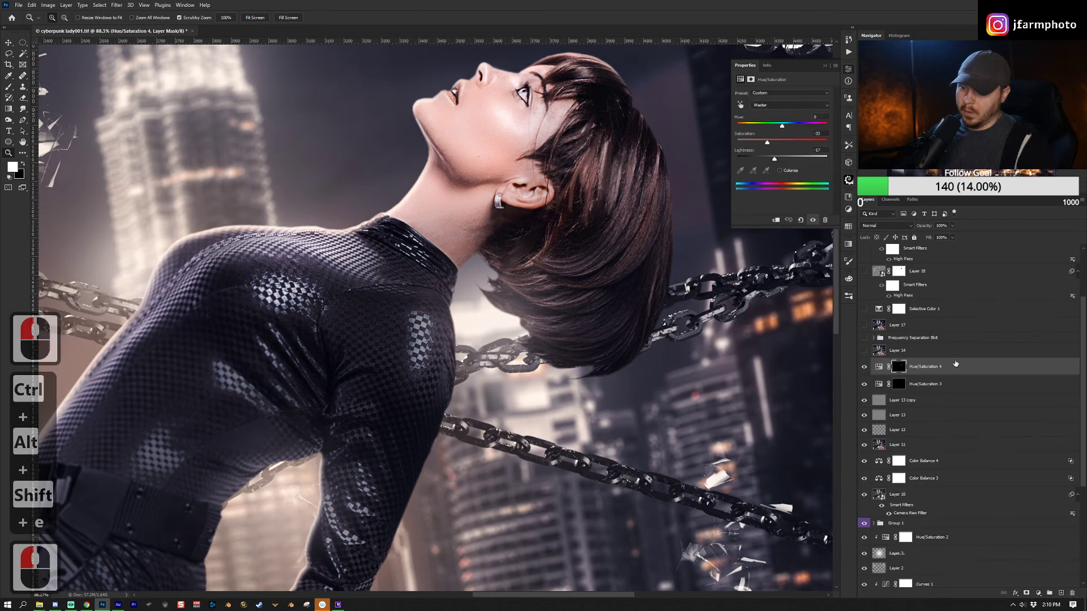
Turn on Layer 14, and show the recorded actions to look at the 8-bit and 16-bit Frequency Separation ones.
{"action": "left_click", "coordinate": [852, 354]}
{"action": "left_click", "coordinate": [860, 352]}
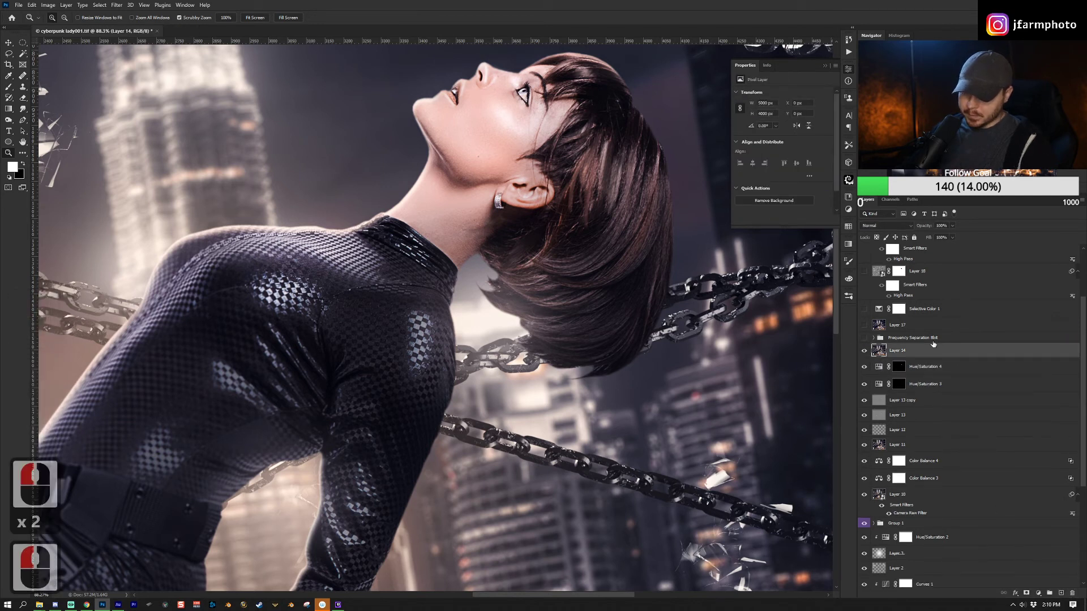
{"action": "left_click", "coordinate": [849, 51]}
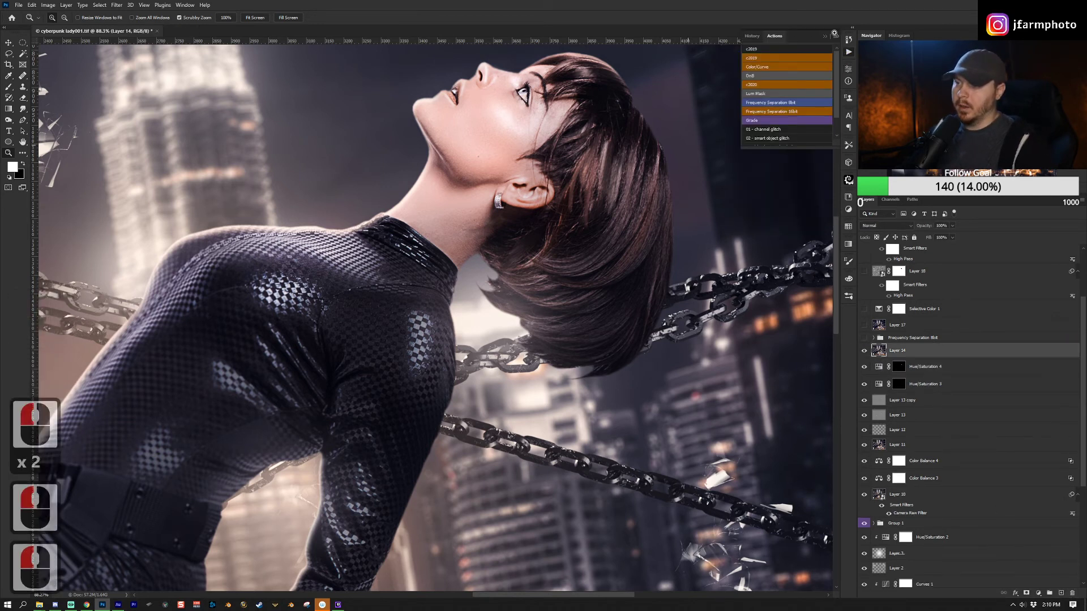
{"action": "left_click", "coordinate": [793, 106]}
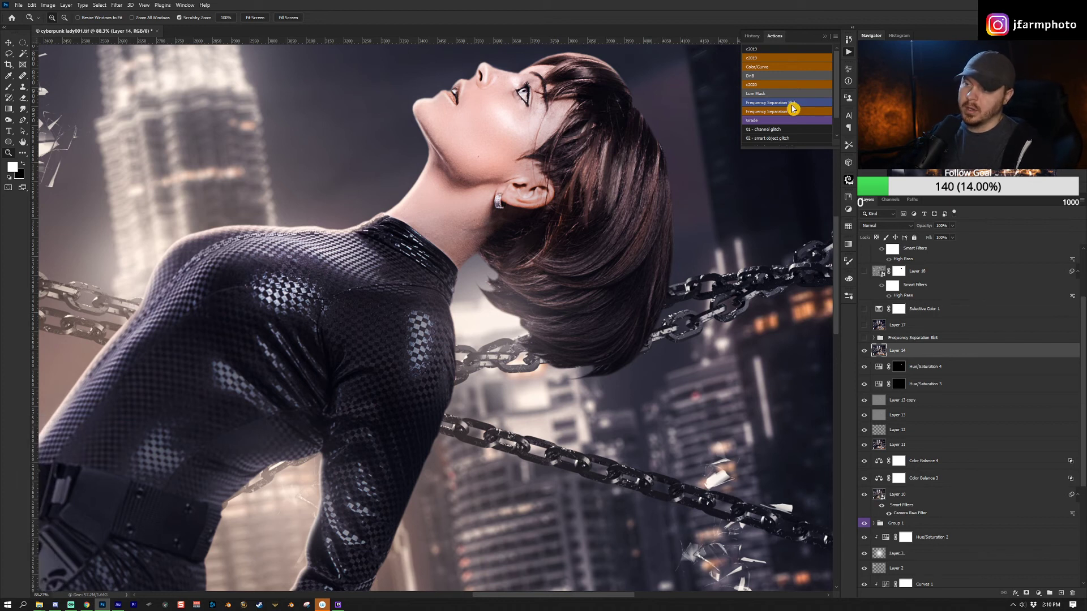
Turn on the Frequency Separation 8bit group, examine its layers and the woman's face, and collapse the group again.
{"action": "left_click", "coordinate": [921, 341]}
{"action": "left_click", "coordinate": [873, 337]}
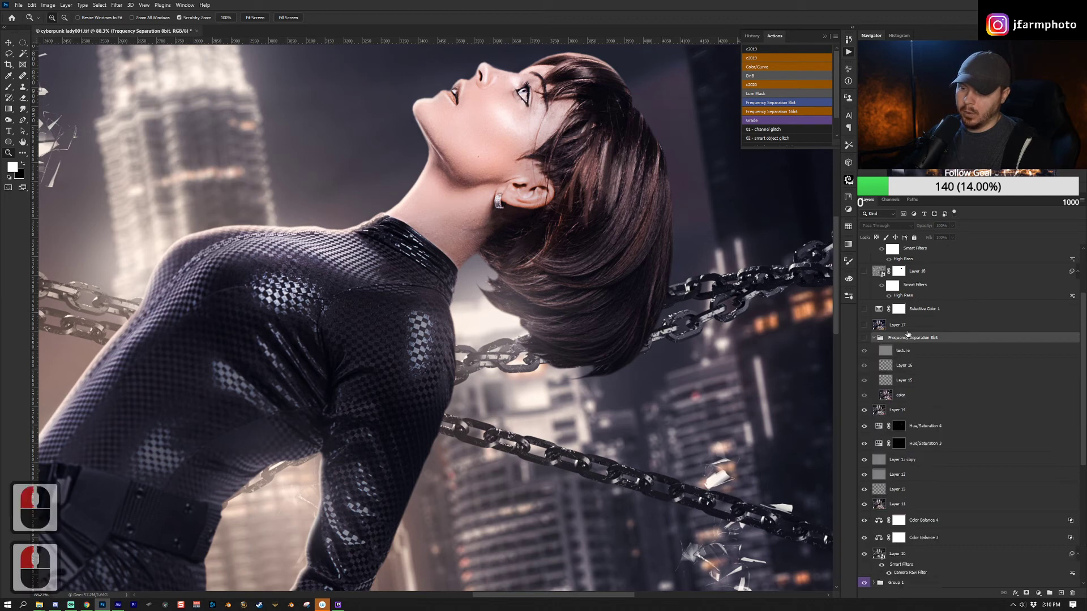
{"action": "left_click", "coordinate": [864, 338]}
{"action": "scroll", "coordinate": [566, 339], "scroll_direction": "up", "scroll_amount": 9}
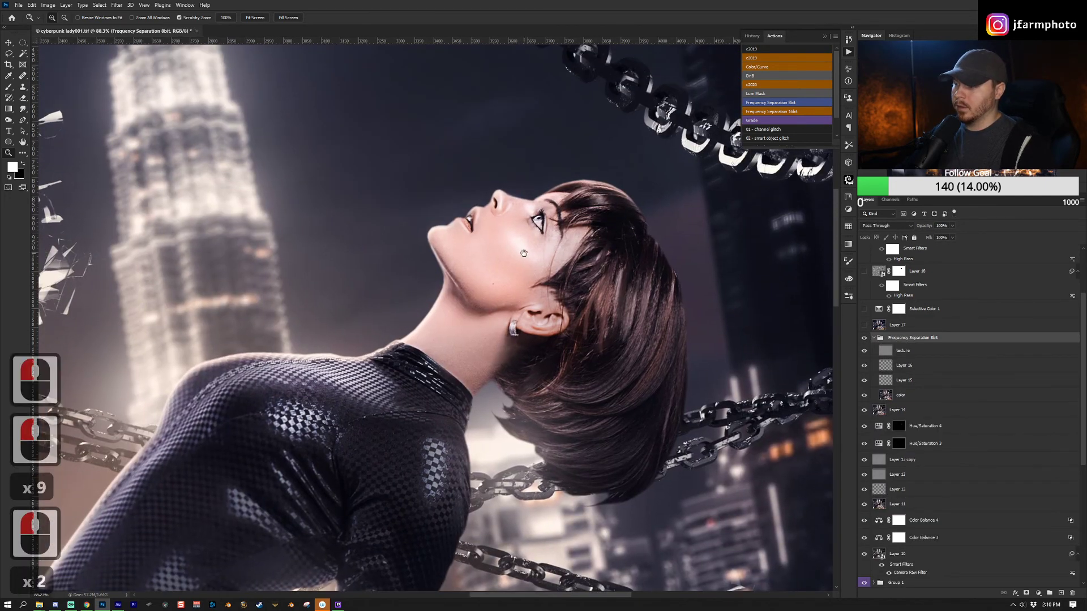
{"action": "left_click", "coordinate": [873, 338]}
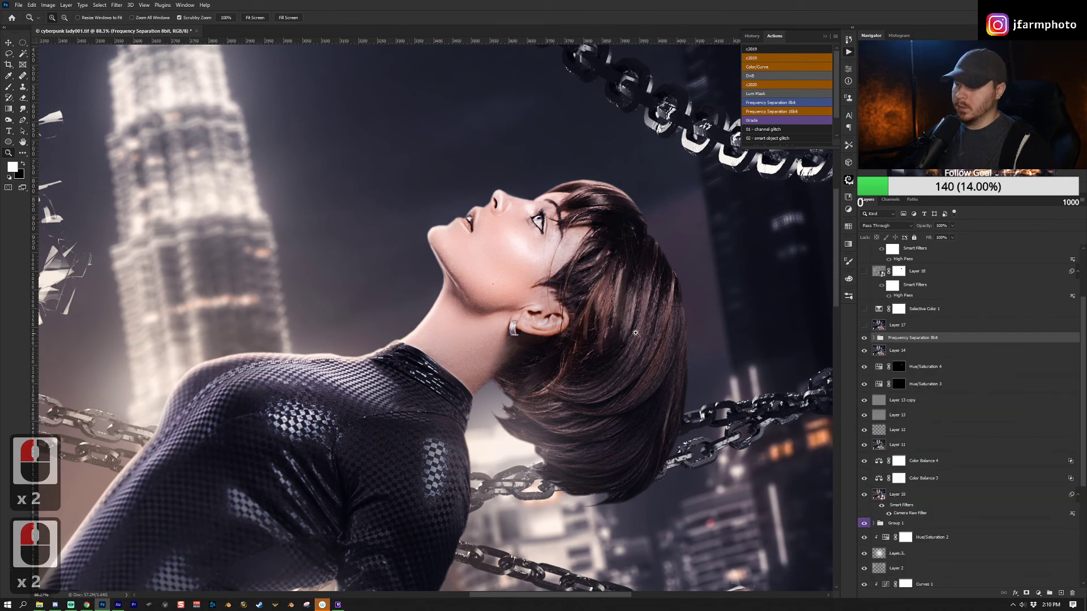
Compare the whole image with the Frequency Separation 8bit group off and on.
{"action": "key", "text": "z"}
{"action": "left_click_drag", "start_coordinate": [623, 363], "coordinate": [558, 363]}
{"action": "left_click", "coordinate": [557, 363]}
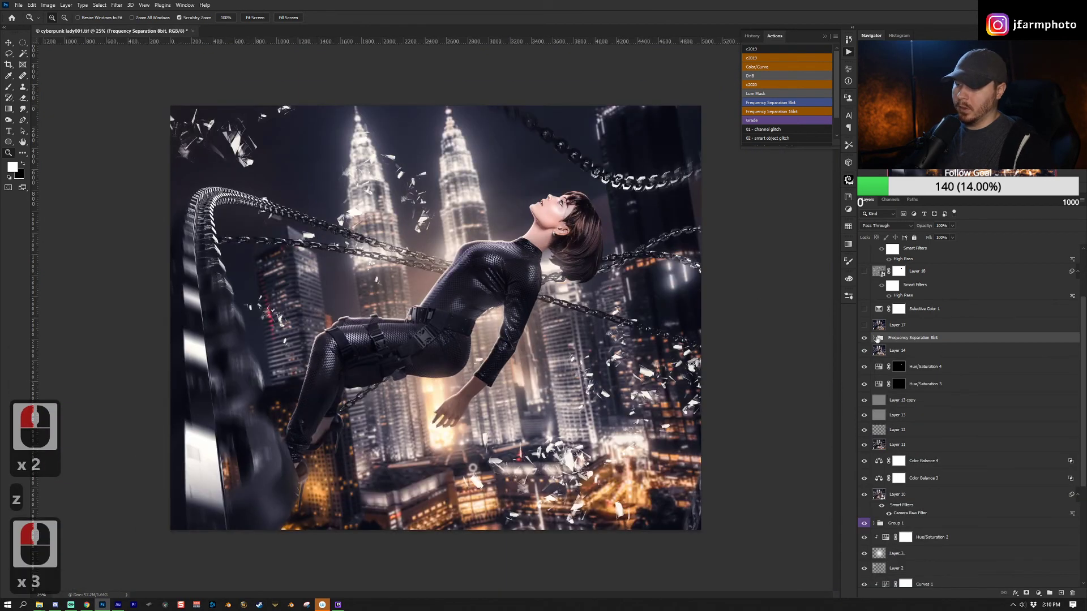
{"action": "left_click", "coordinate": [866, 338]}
{"action": "left_click", "coordinate": [866, 339]}
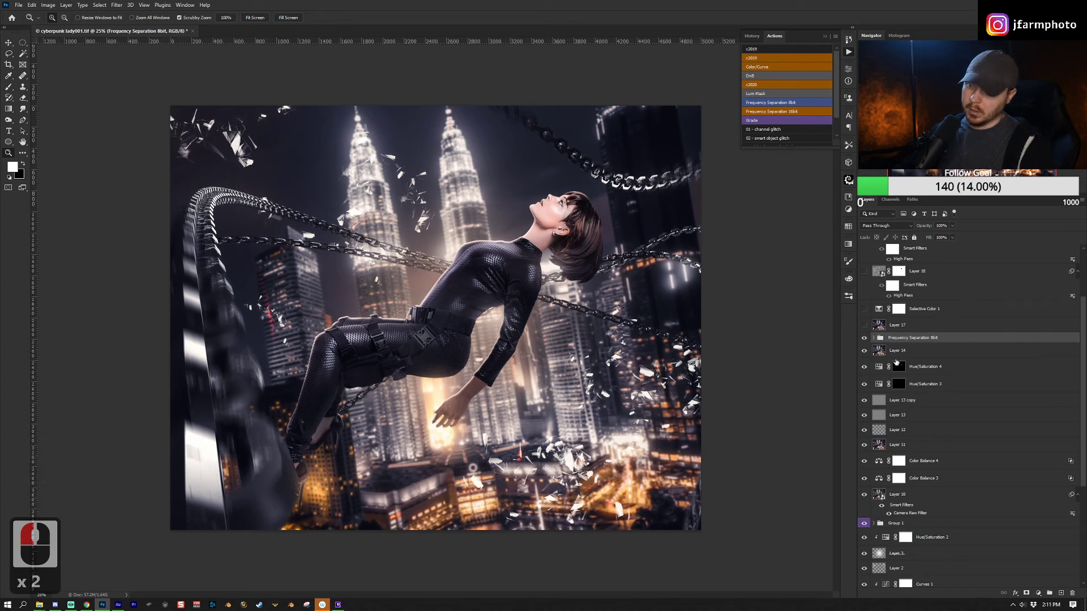
Turn on Layer 17, and show the Blacks settings of the Selective Color 1 adjustment.
{"action": "left_click", "coordinate": [888, 327]}
{"action": "left_click", "coordinate": [864, 327]}
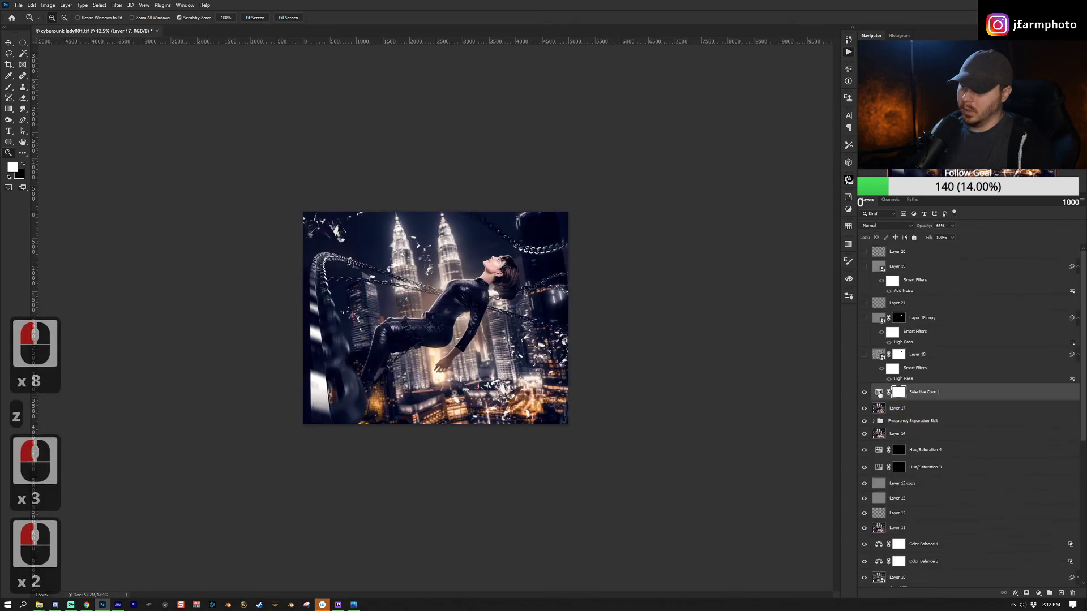
{"action": "double_click", "coordinate": [879, 393]}
{"action": "left_click", "coordinate": [805, 101]}
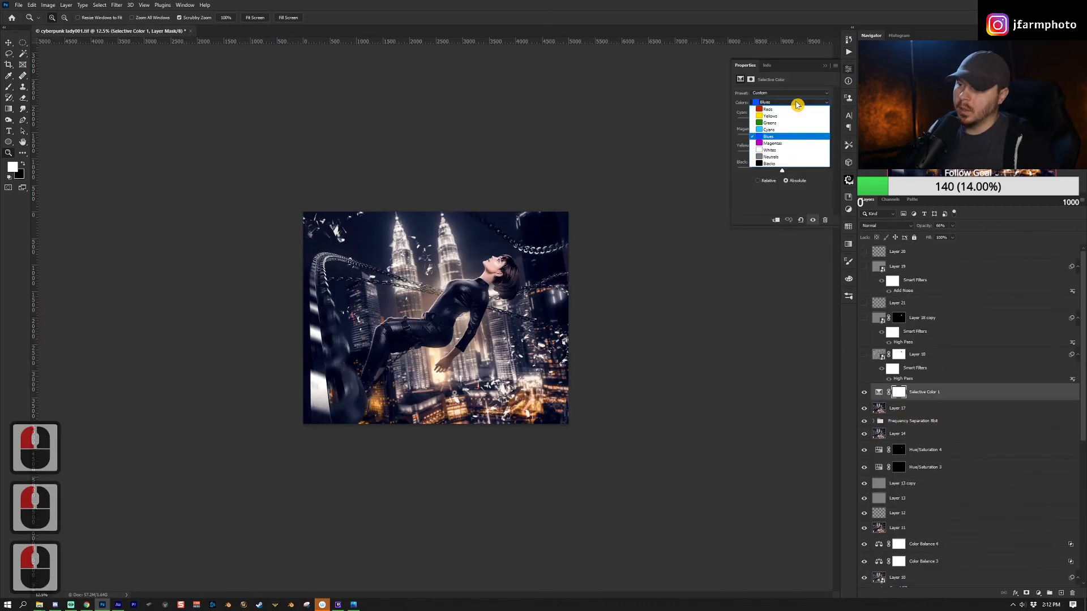
{"action": "left_click", "coordinate": [789, 161]}
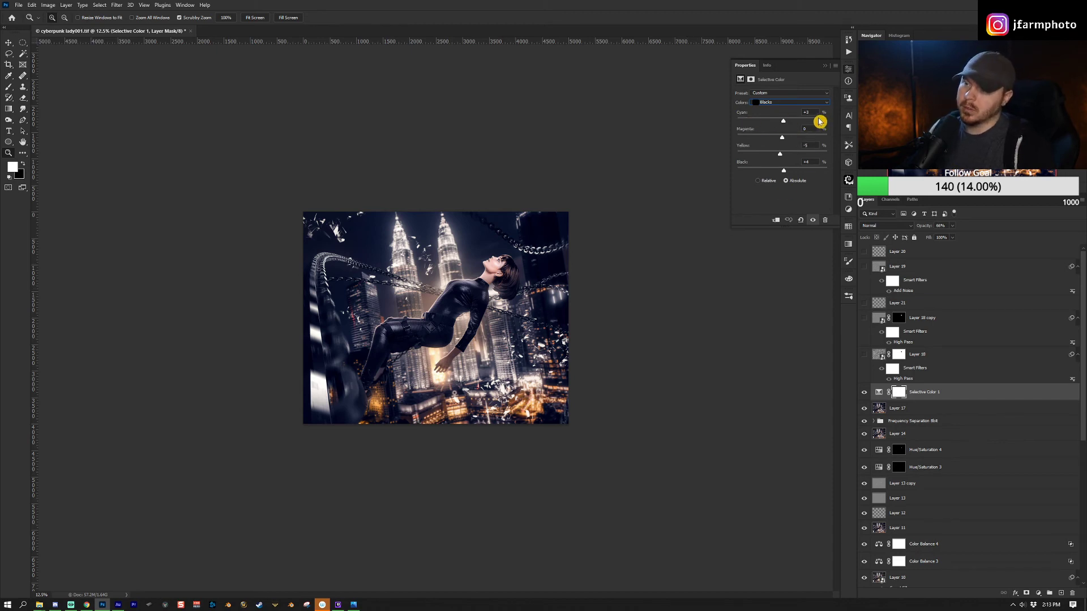
Compare the image with the Selective Color 1 adjustment off and on, leaving it on.
{"action": "left_click", "coordinate": [867, 394]}
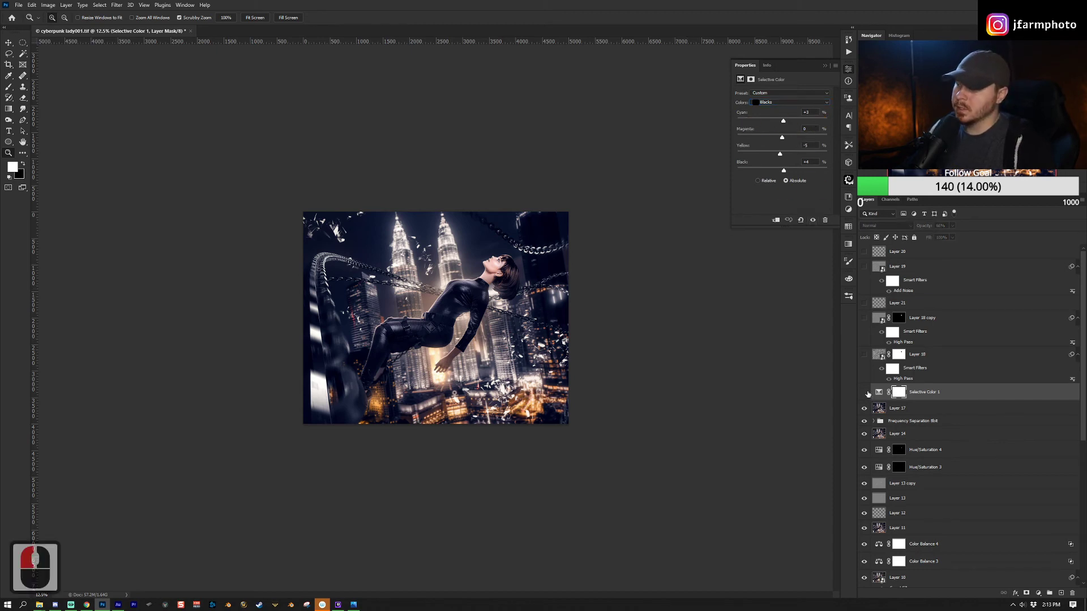
{"action": "left_click", "coordinate": [867, 394]}
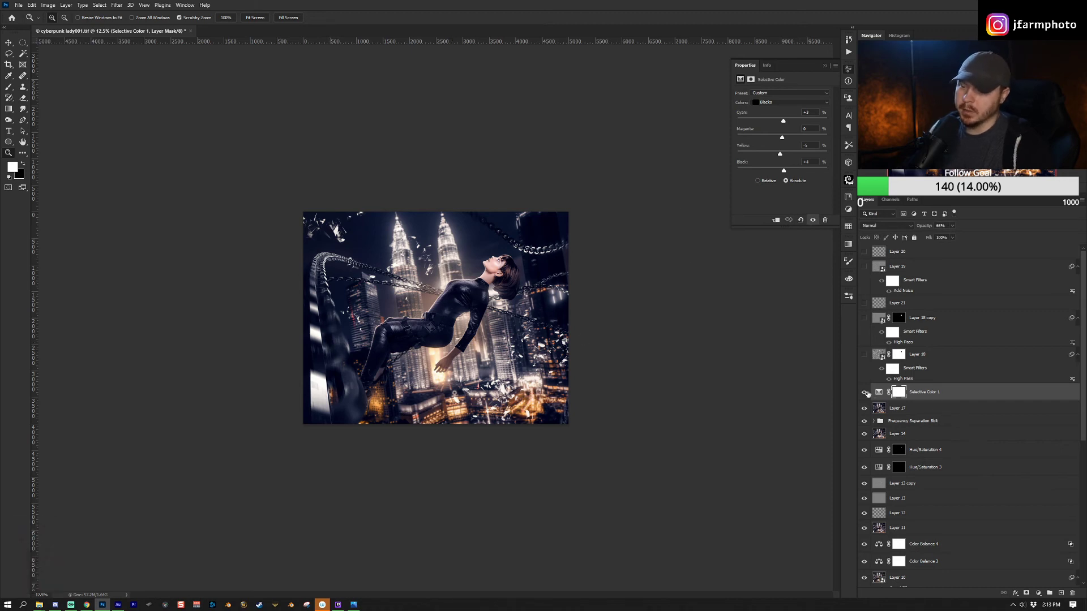
{"action": "left_click", "coordinate": [866, 394]}
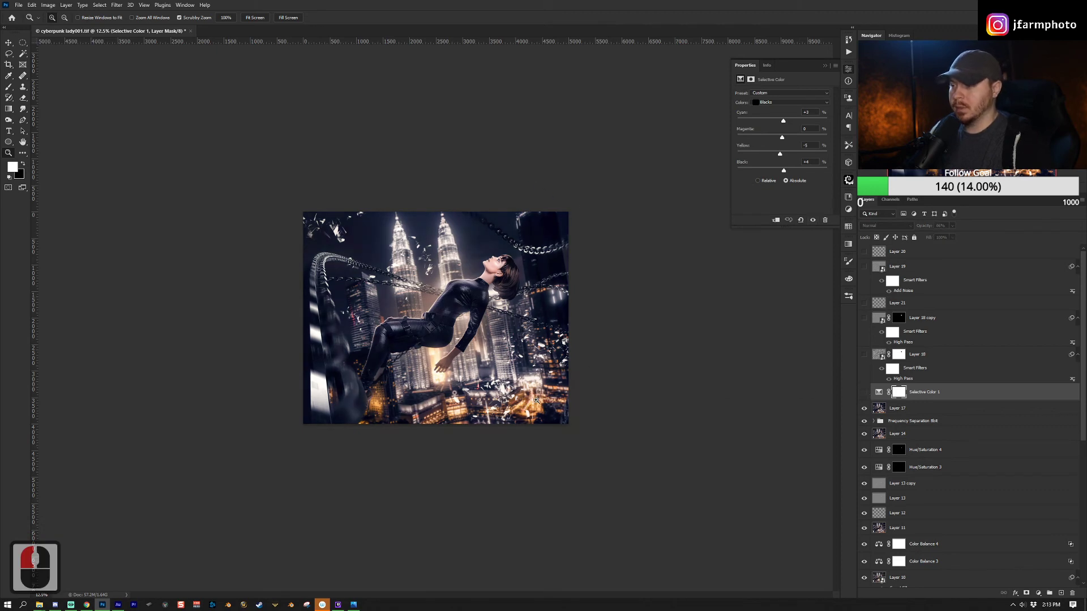
{"action": "left_click", "coordinate": [865, 393]}
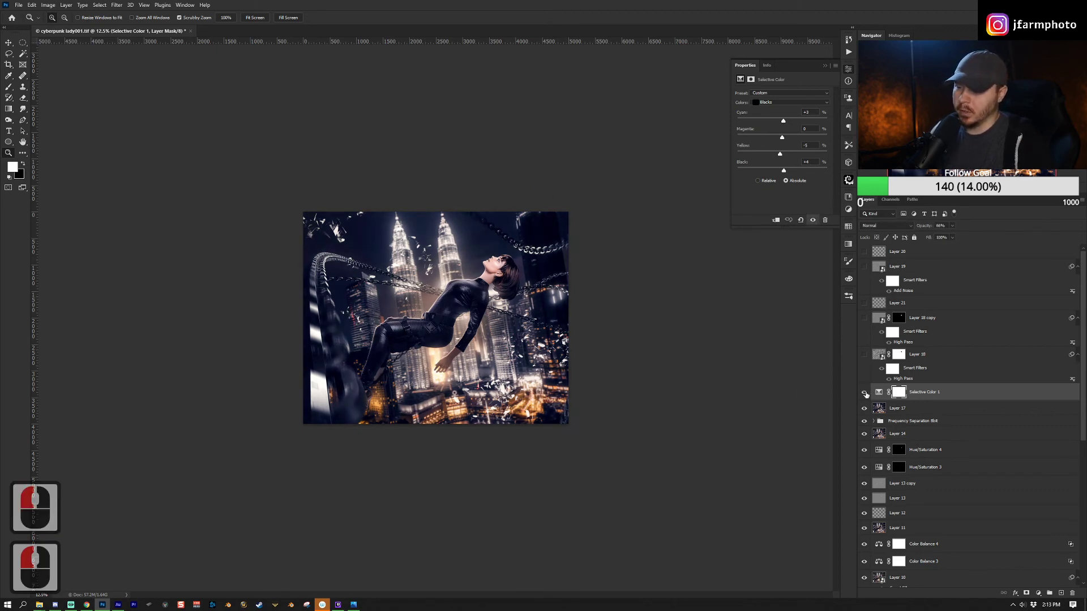
Stamp all visible layers into a new layer above Selective Color 1 and convert it to a smart object.
{"action": "left_click", "coordinate": [884, 355]}
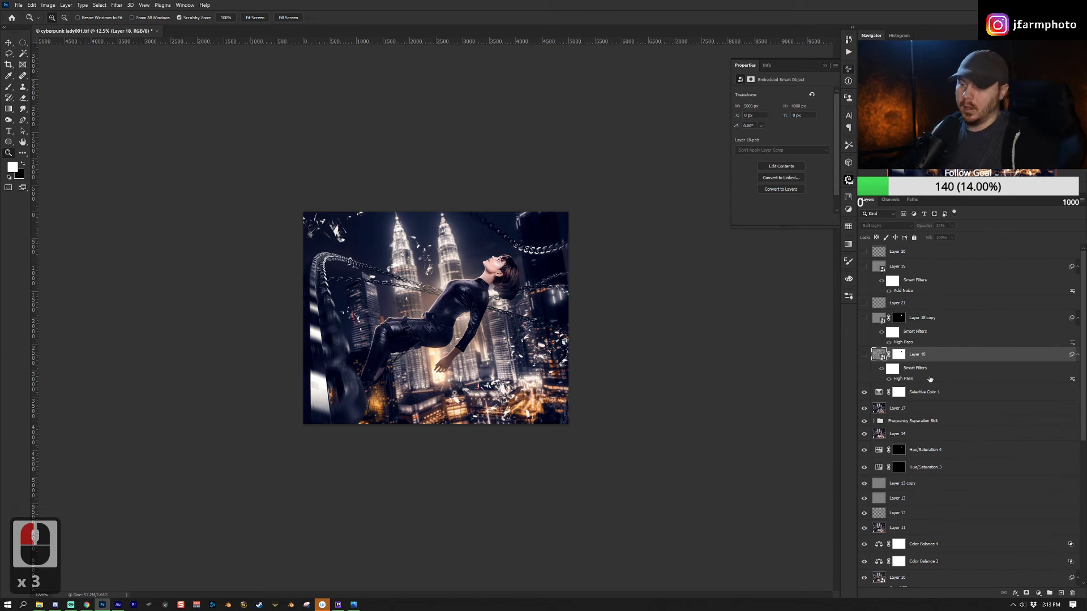
{"action": "left_click", "coordinate": [934, 396]}
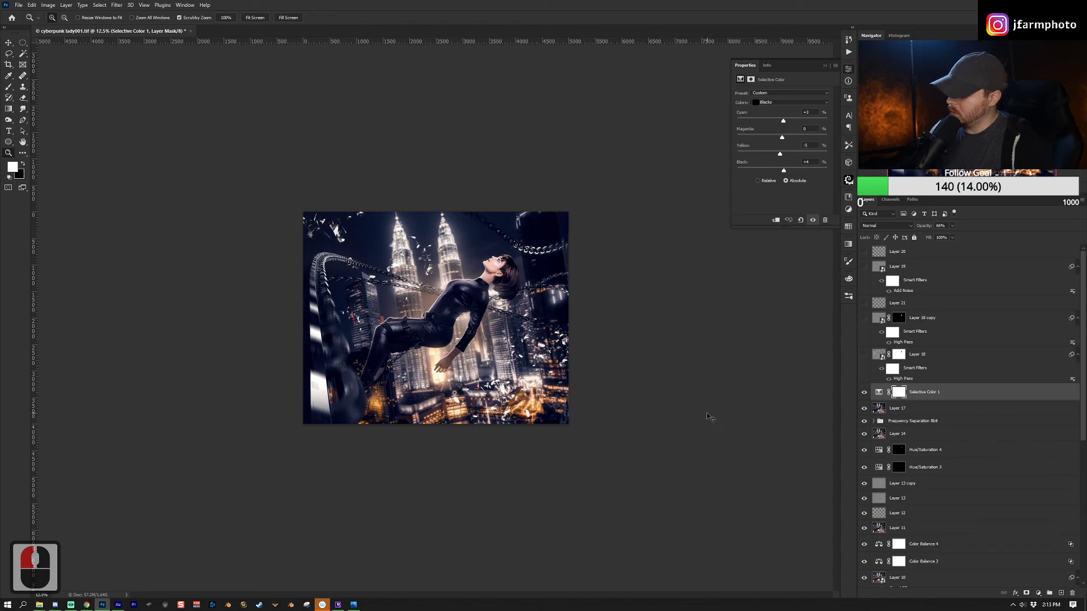
{"action": "key", "text": "ctrl+alt+shift+e"}
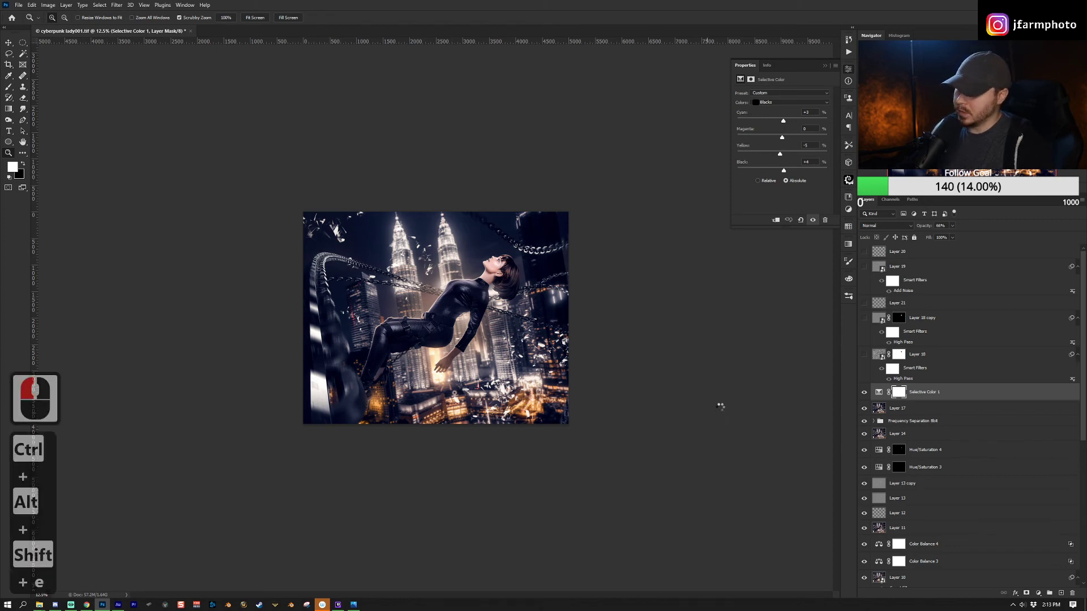
{"action": "left_click", "coordinate": [932, 393]}
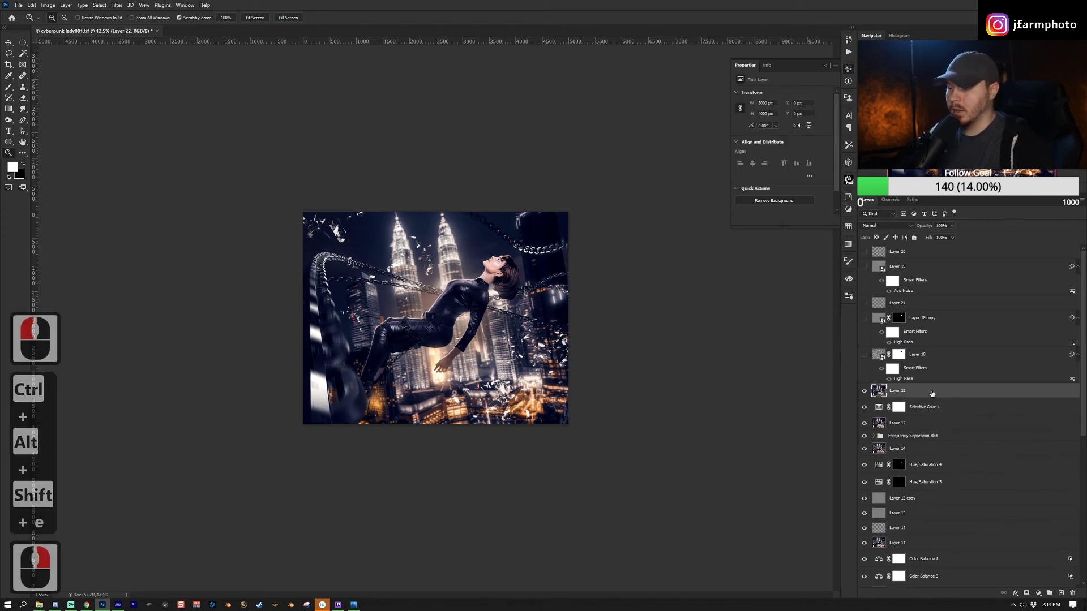
{"action": "right_click", "coordinate": [932, 392]}
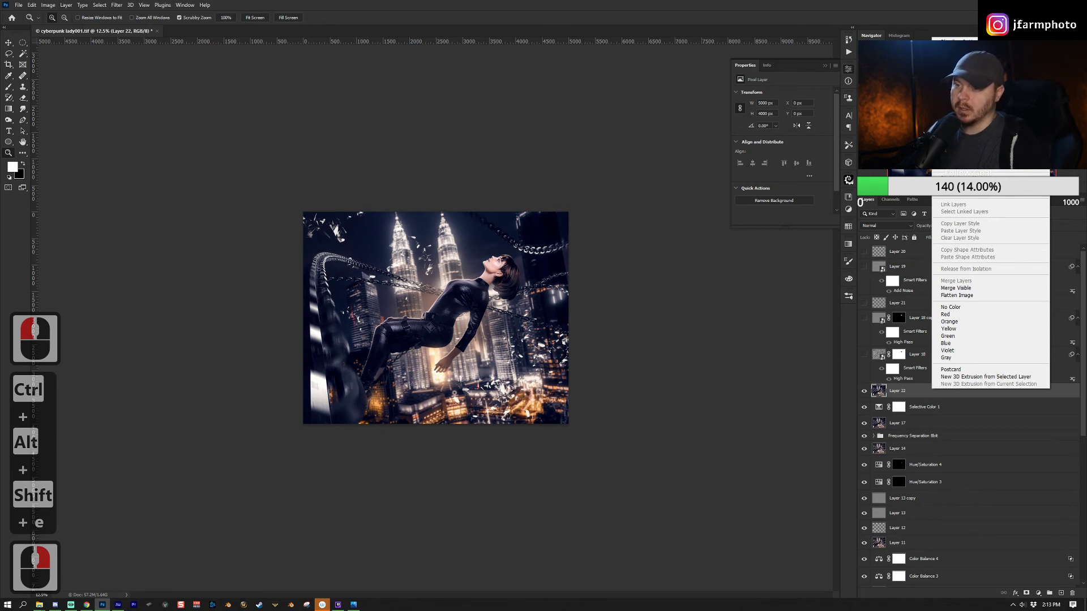
{"action": "left_click", "coordinate": [963, 144]}
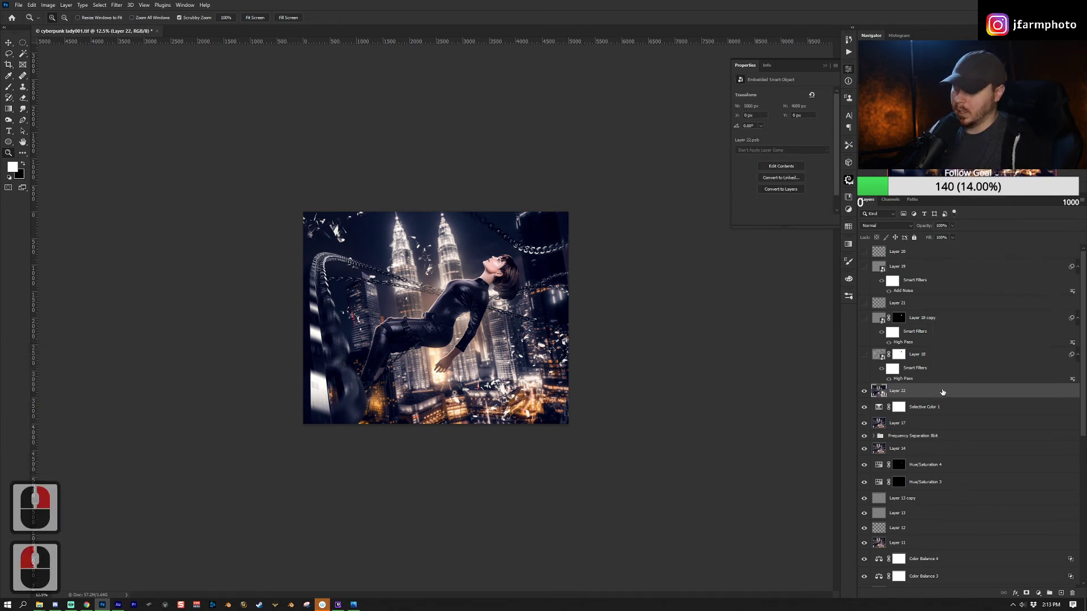
Duplicate the stamped smart object, hide the copy, and select the original Layer 22.
{"action": "key", "text": "ctrl+j"}
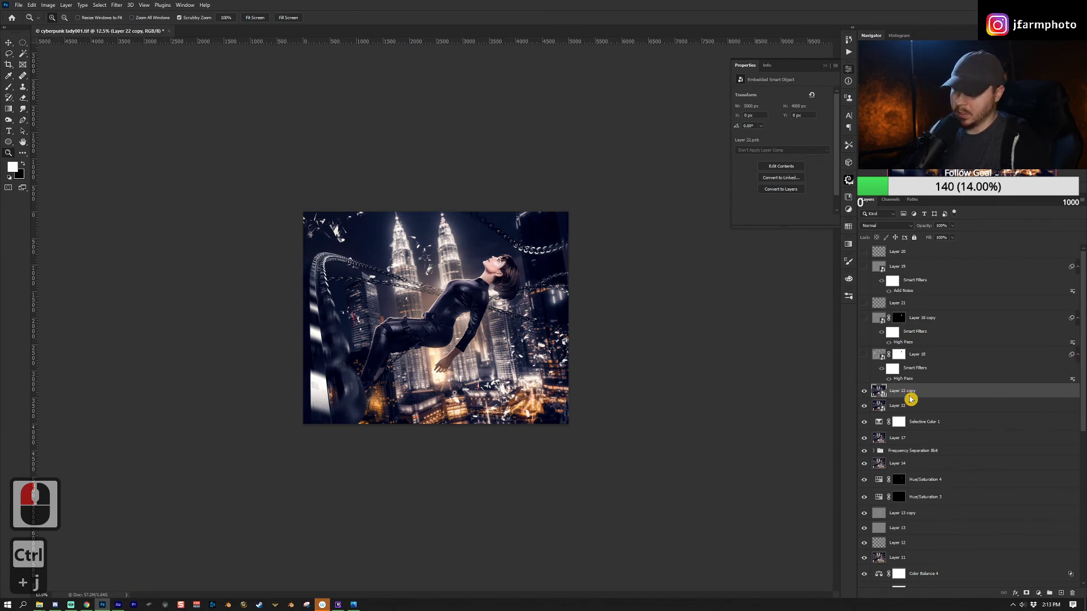
{"action": "left_click", "coordinate": [864, 391]}
{"action": "left_click", "coordinate": [883, 409]}
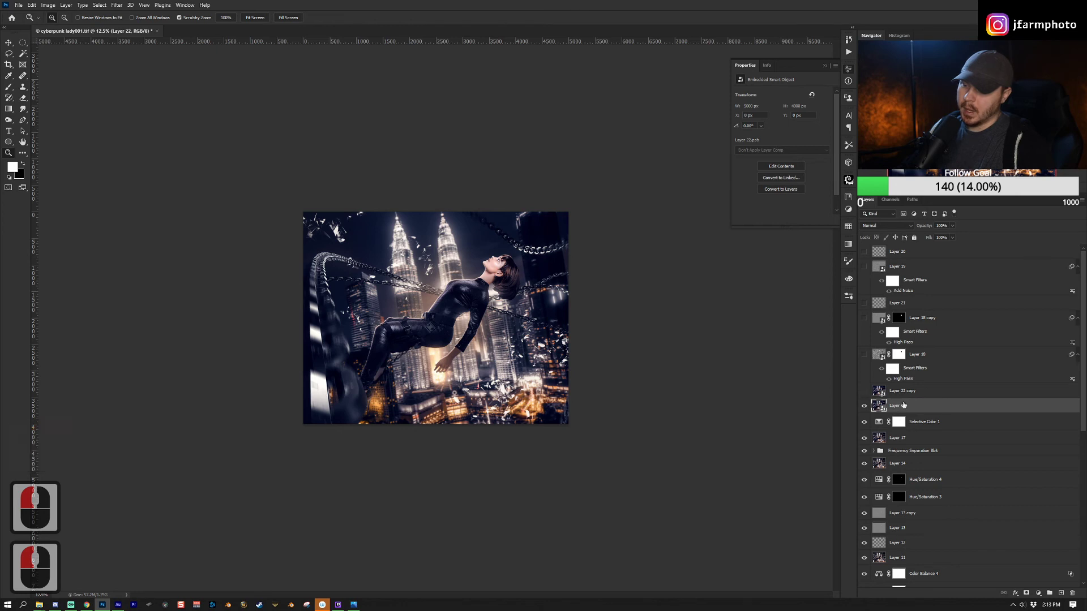
Apply a High Pass filter with a 60-pixel radius to Layer 22.
{"action": "left_click", "coordinate": [131, 6]}
{"action": "mouse_move", "coordinate": [116, 5]}
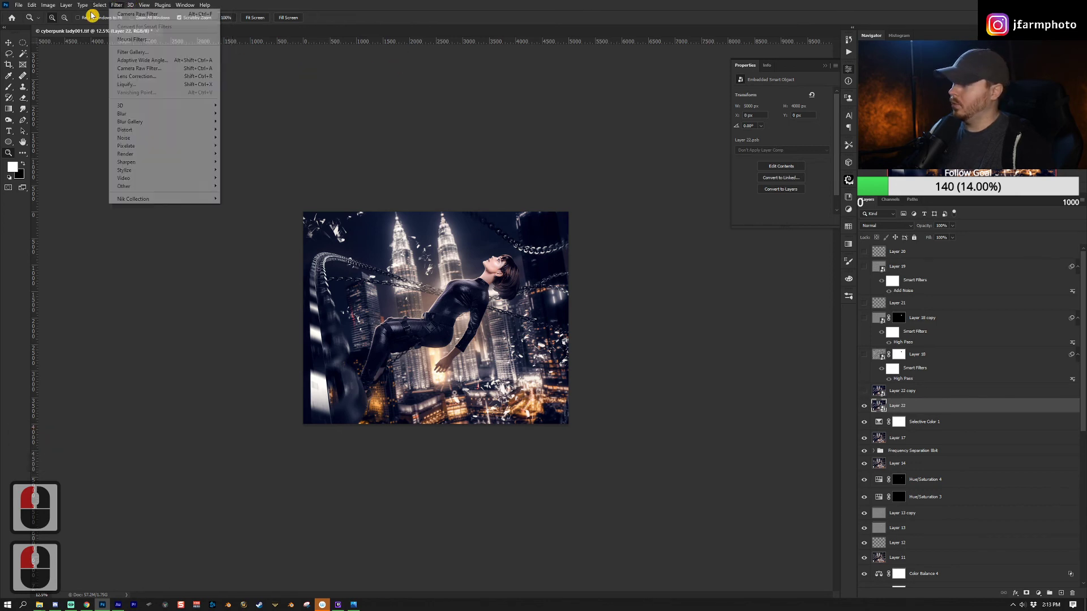
{"action": "mouse_move", "coordinate": [177, 187]}
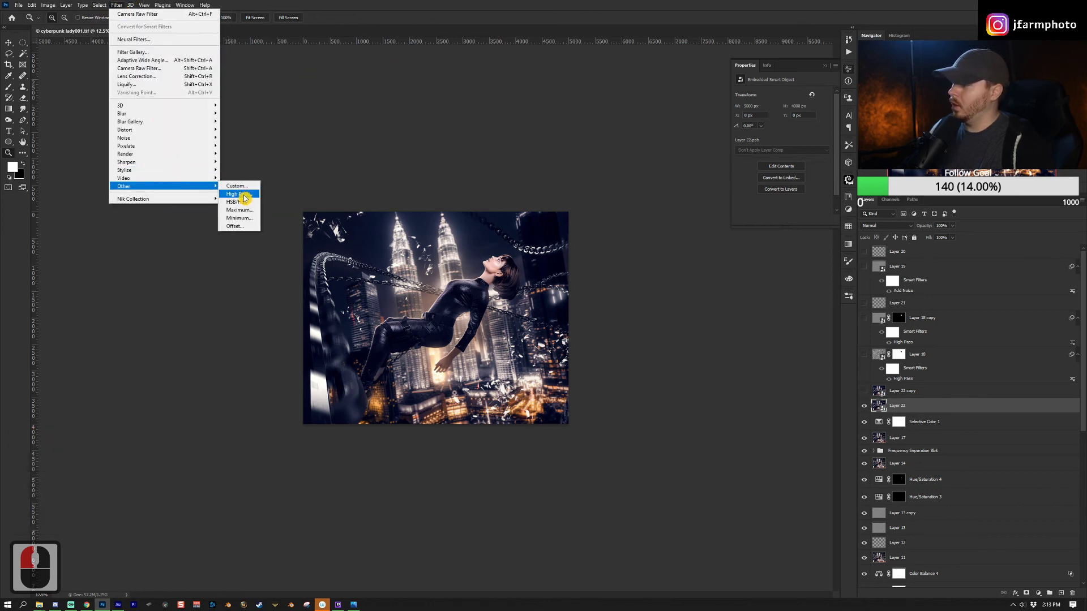
{"action": "left_click", "coordinate": [241, 193]}
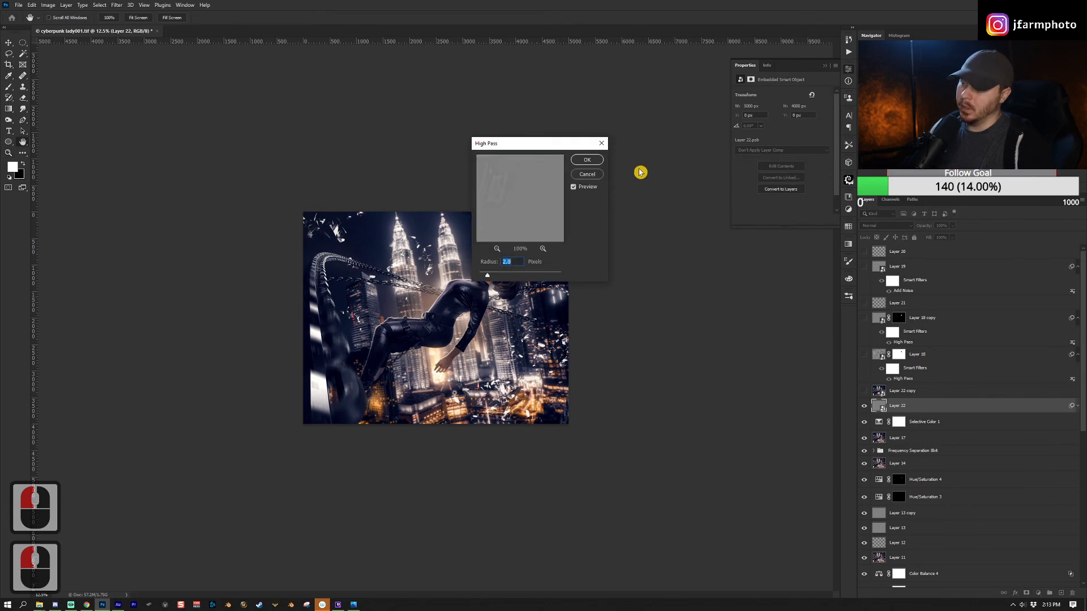
{"action": "type", "text": "60"}
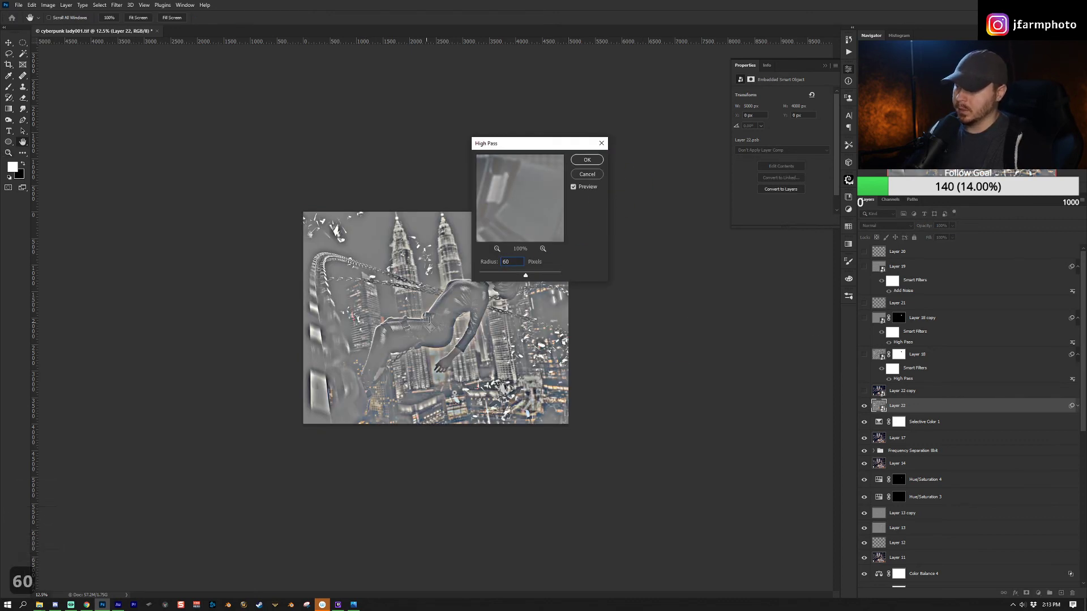
{"action": "left_click", "coordinate": [588, 160]}
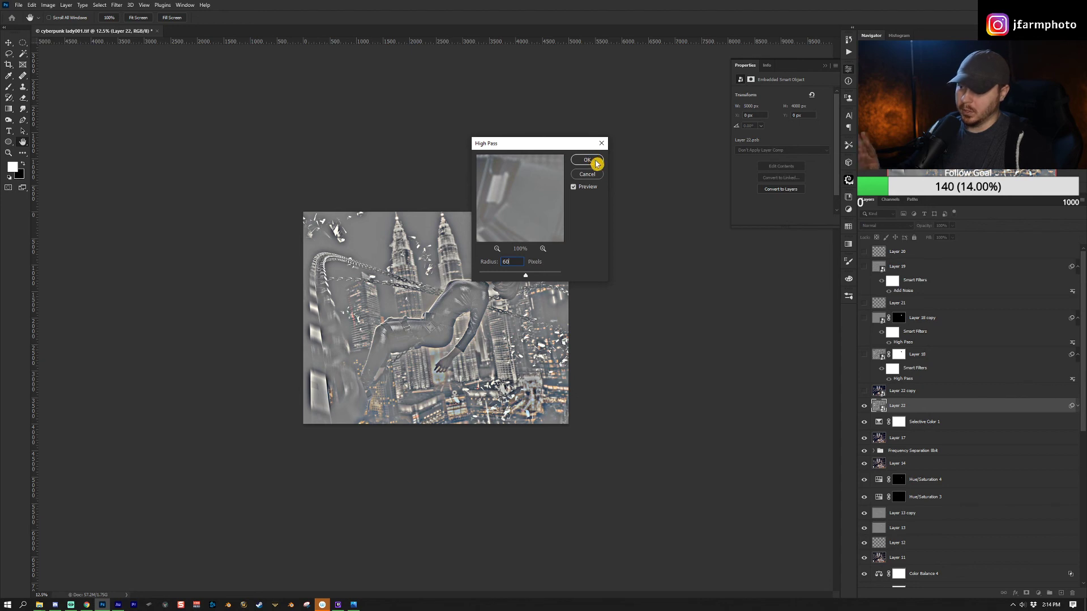
{"action": "left_click", "coordinate": [598, 163]}
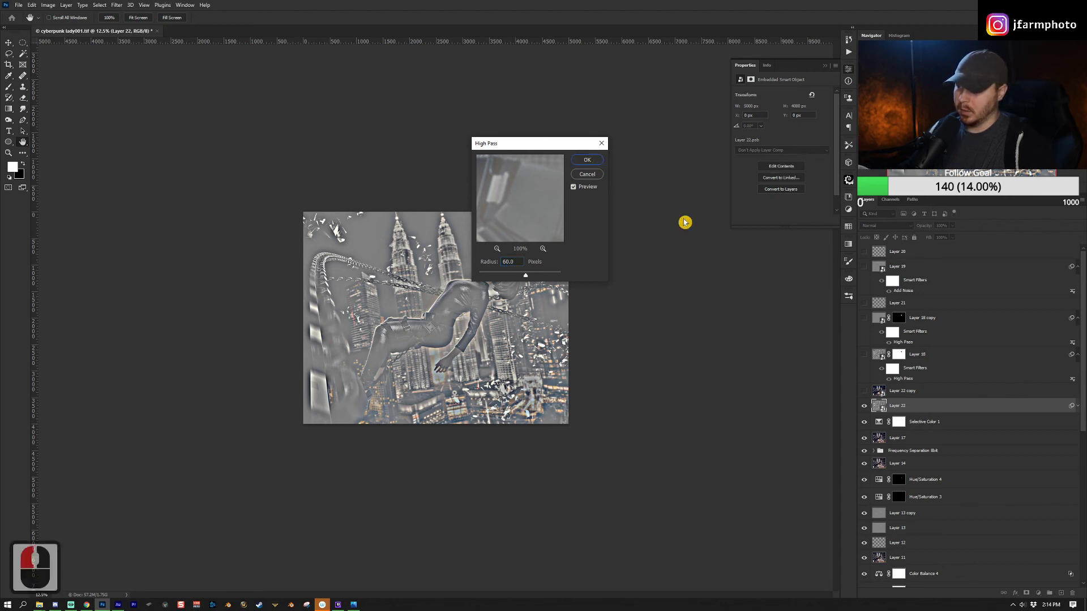
Try Hard Light on Layer 22, settle on Soft Light, and lower the layer's opacity to 20%.
{"action": "left_click", "coordinate": [872, 227]}
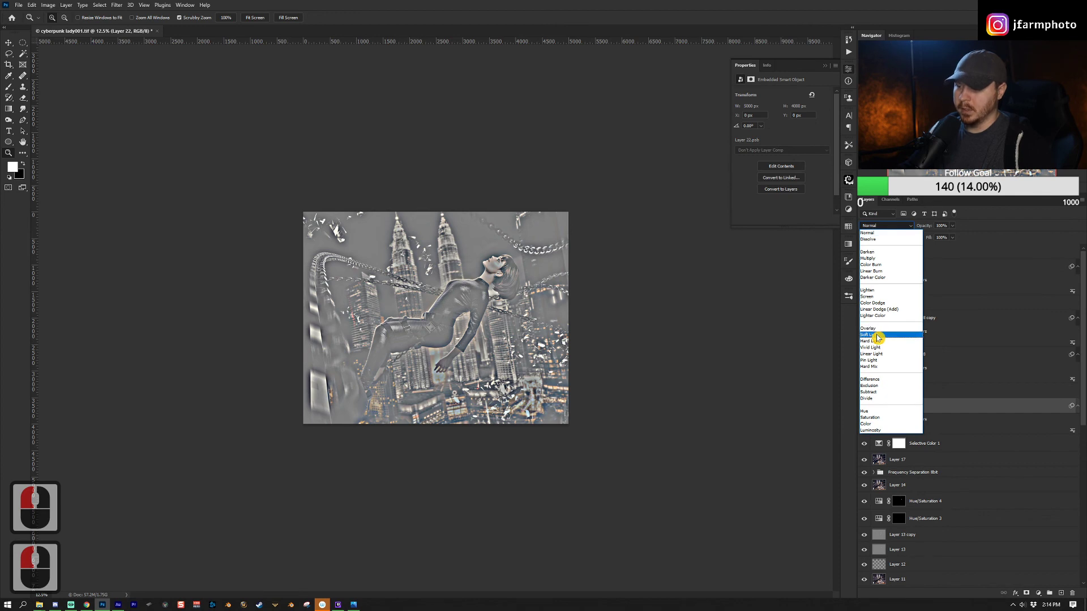
{"action": "key", "text": "Right"}
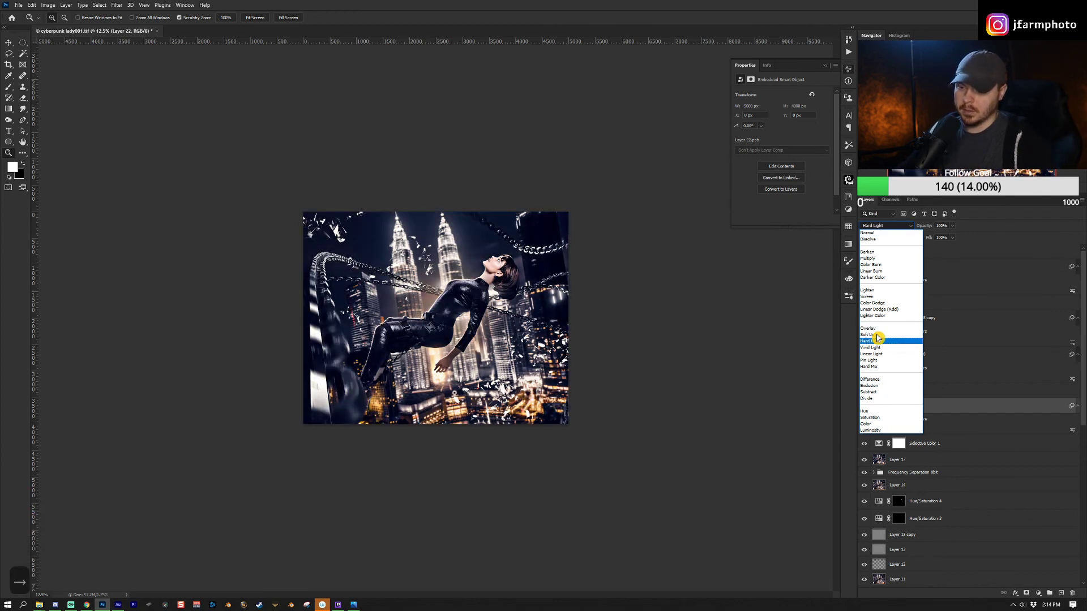
{"action": "key", "text": "Left"}
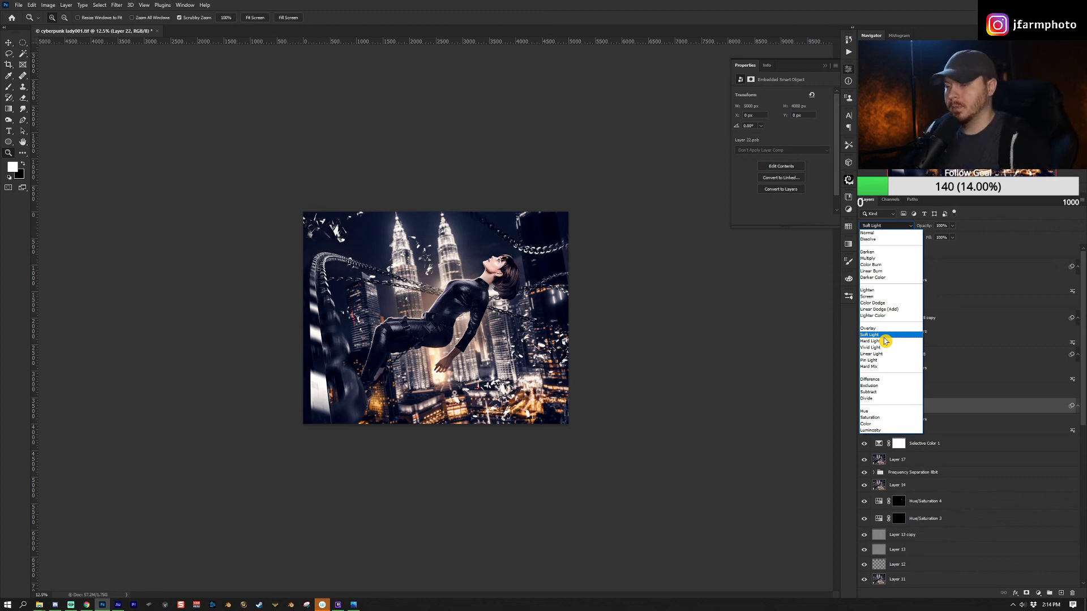
{"action": "left_click", "coordinate": [883, 337]}
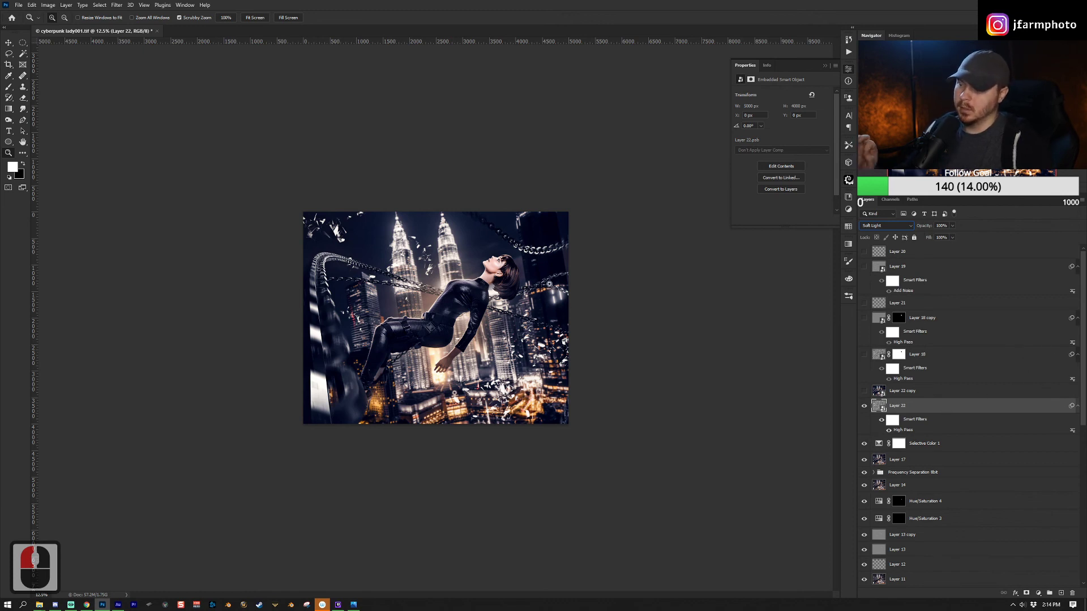
{"action": "left_click_drag", "start_coordinate": [922, 227], "coordinate": [729, 266]}
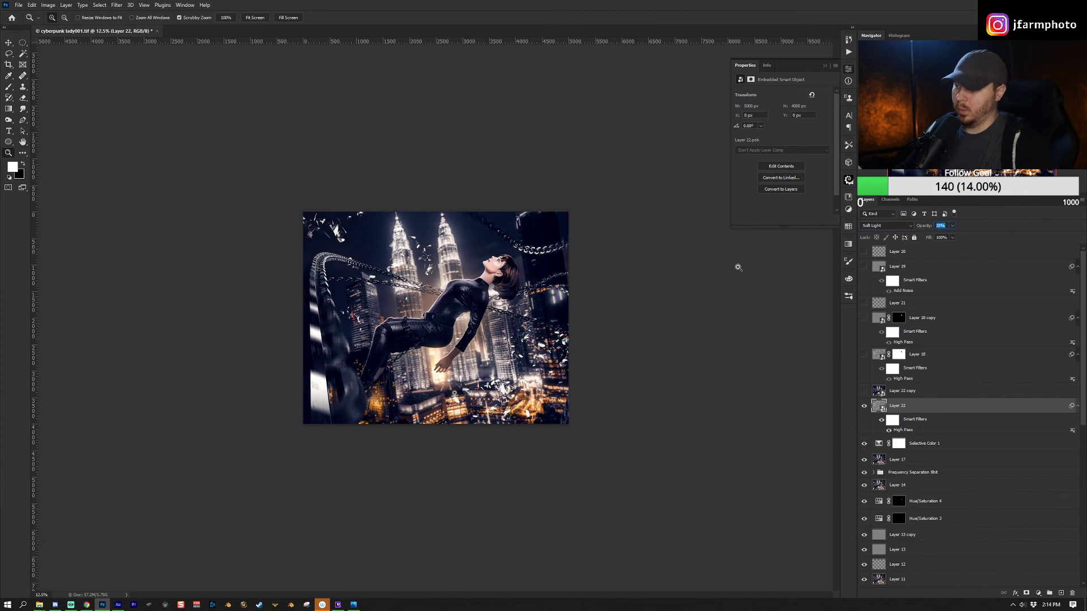
{"action": "left_click", "coordinate": [739, 267]}
Delete the High Pass Layer 22 after comparing it off and on, and turn on Layer 22 copy and Layer 18.
{"action": "left_click", "coordinate": [492, 306]}
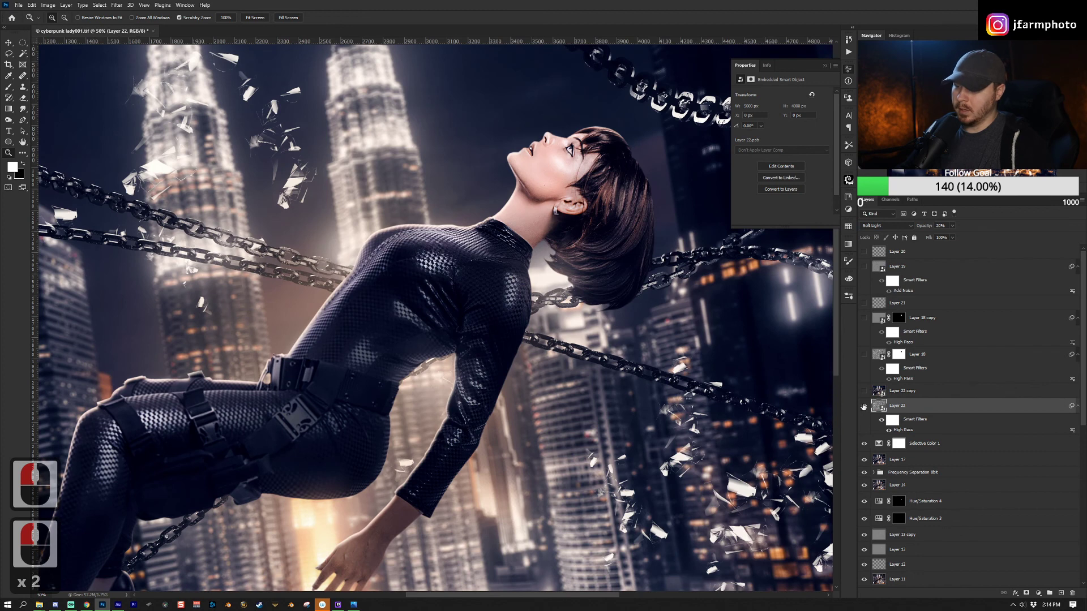
{"action": "left_click", "coordinate": [863, 406]}
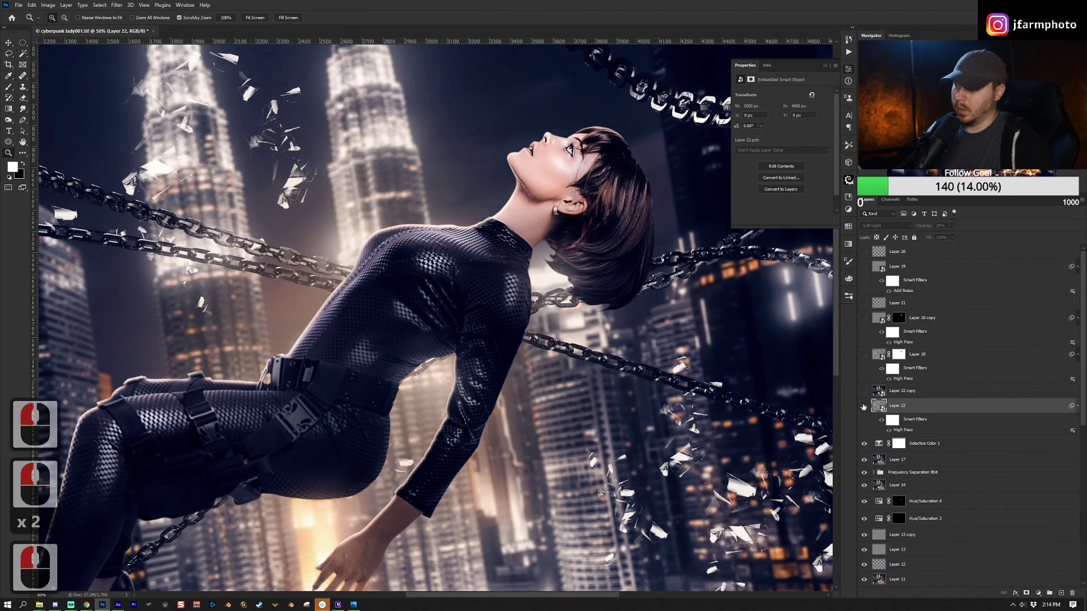
{"action": "left_click", "coordinate": [863, 407]}
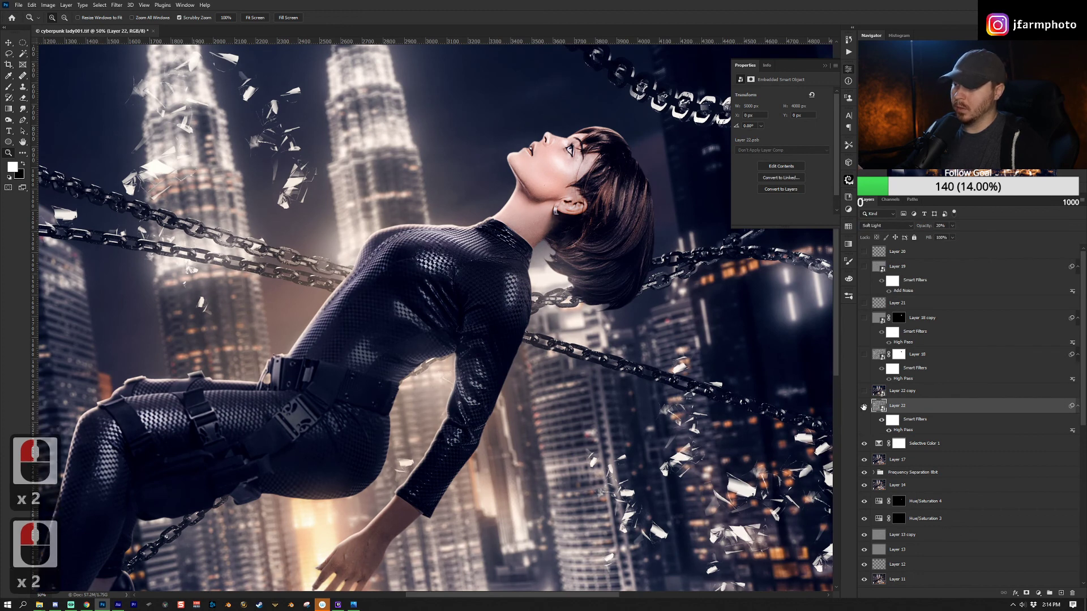
{"action": "key", "text": "Delete"}
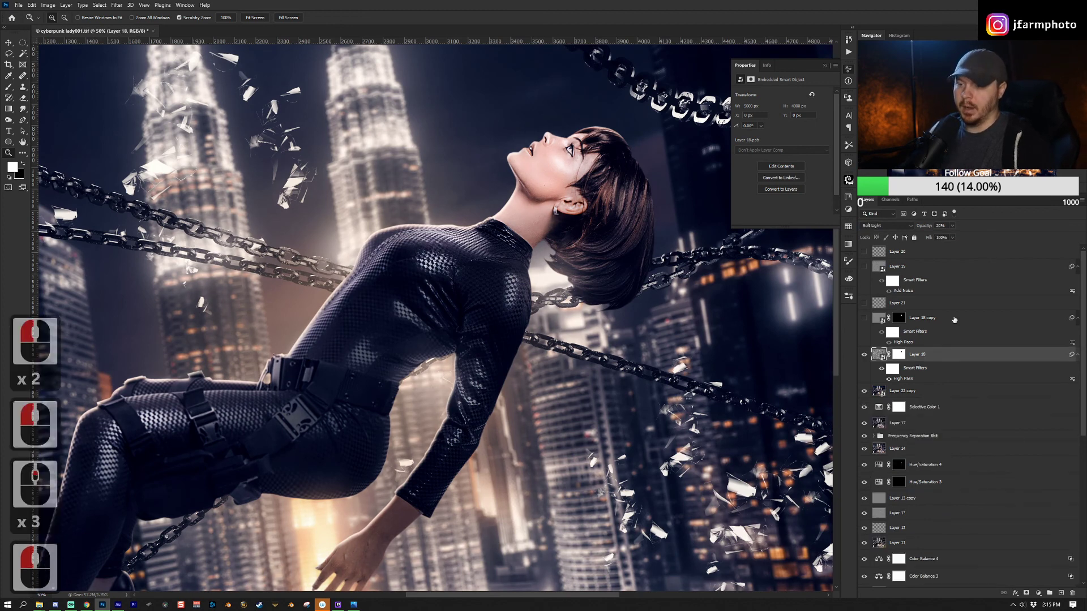
Inspect Layer 18 copy's High Pass settings with the preview on the woman's eye, and leave them unchanged.
{"action": "left_click", "coordinate": [928, 317]}
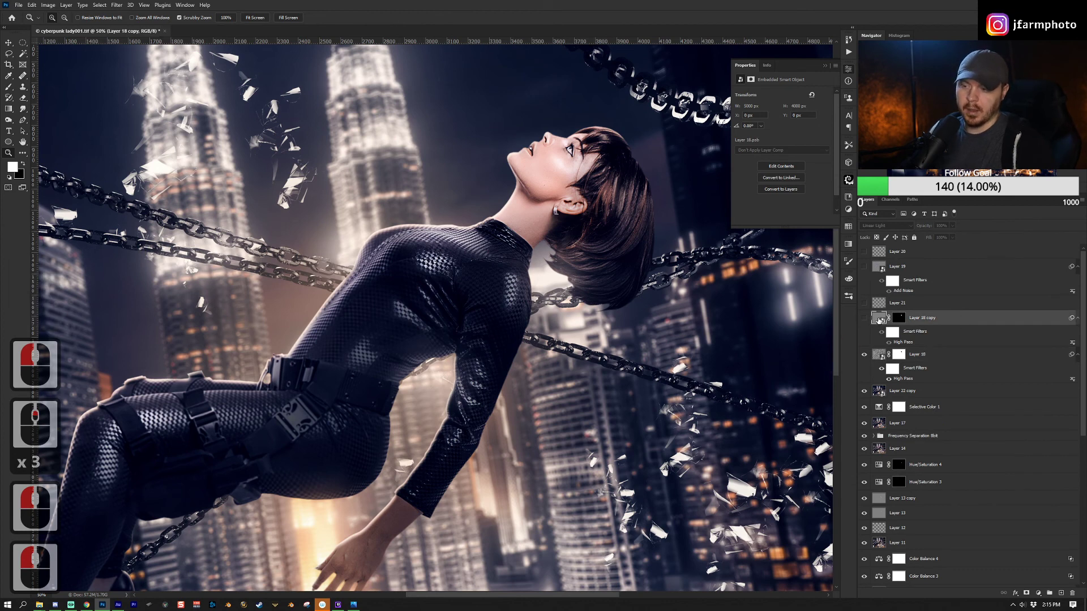
{"action": "double_click", "coordinate": [900, 342]}
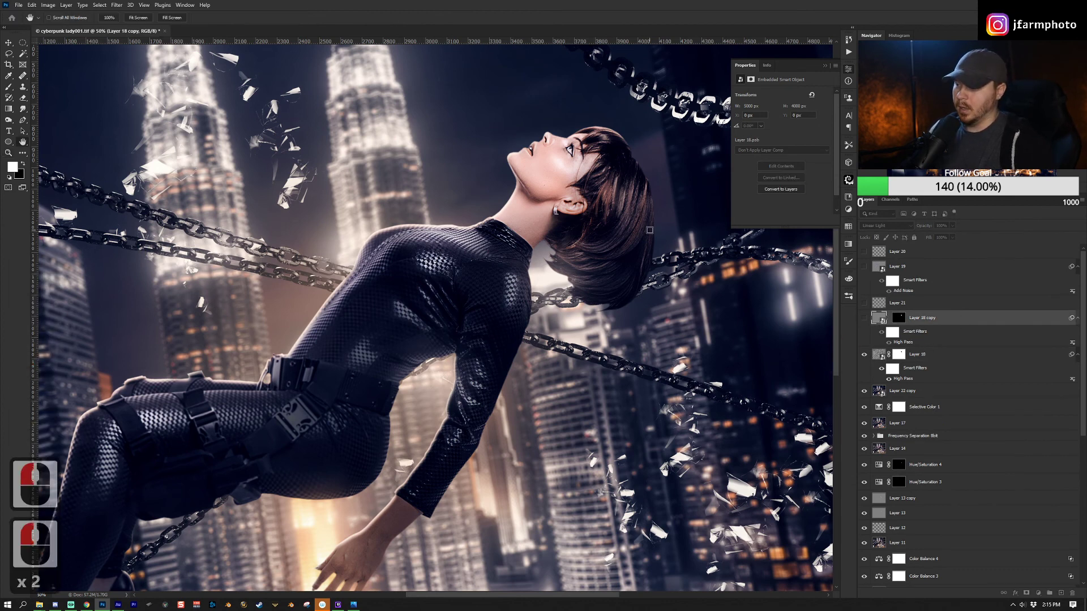
{"action": "left_click_drag", "start_coordinate": [555, 146], "coordinate": [727, 205]}
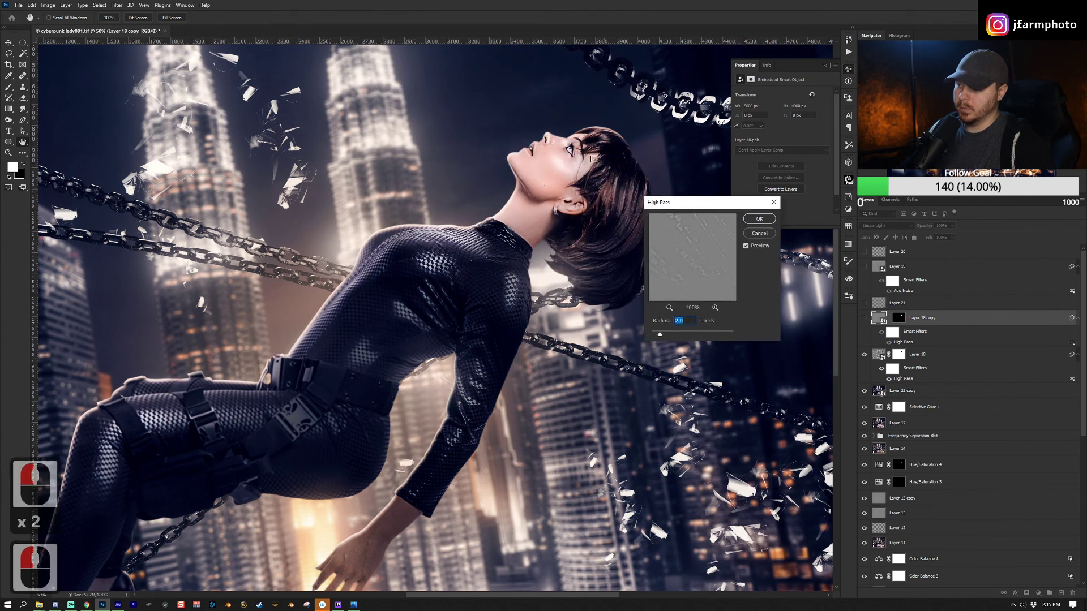
{"action": "left_click", "coordinate": [570, 151]}
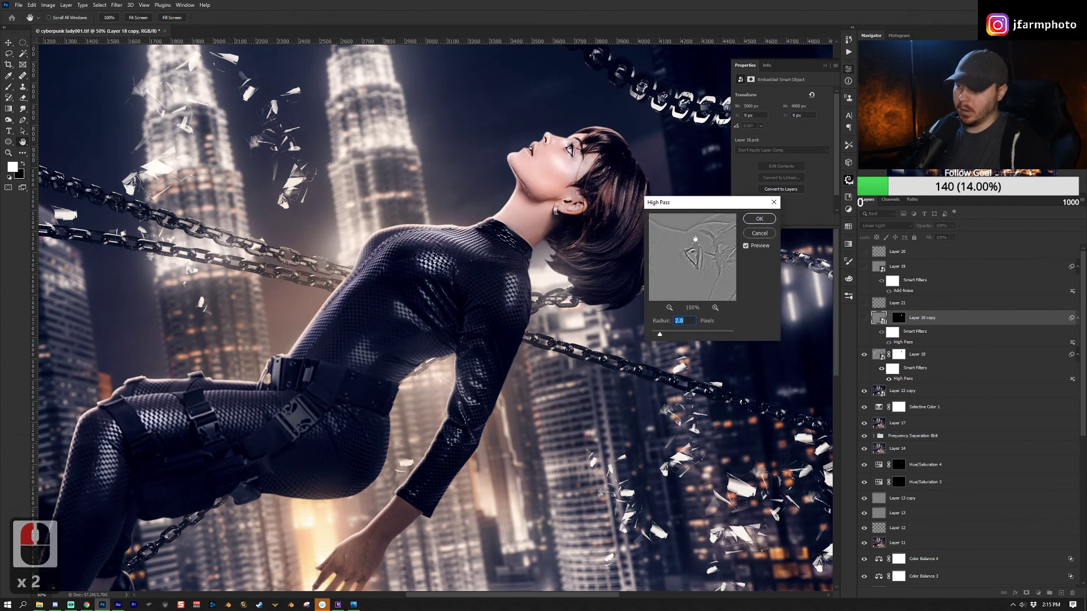
{"action": "left_click", "coordinate": [751, 234]}
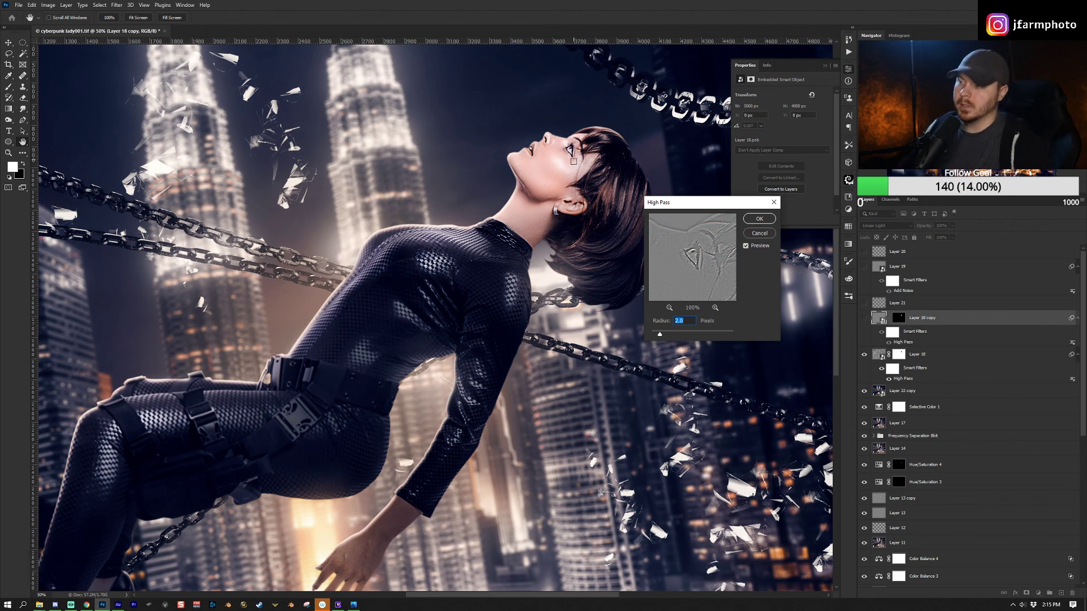
{"action": "left_click", "coordinate": [759, 233]}
Turn on Layer 18 copy and keep its blend mode at Linear Light.
{"action": "left_click", "coordinate": [865, 318]}
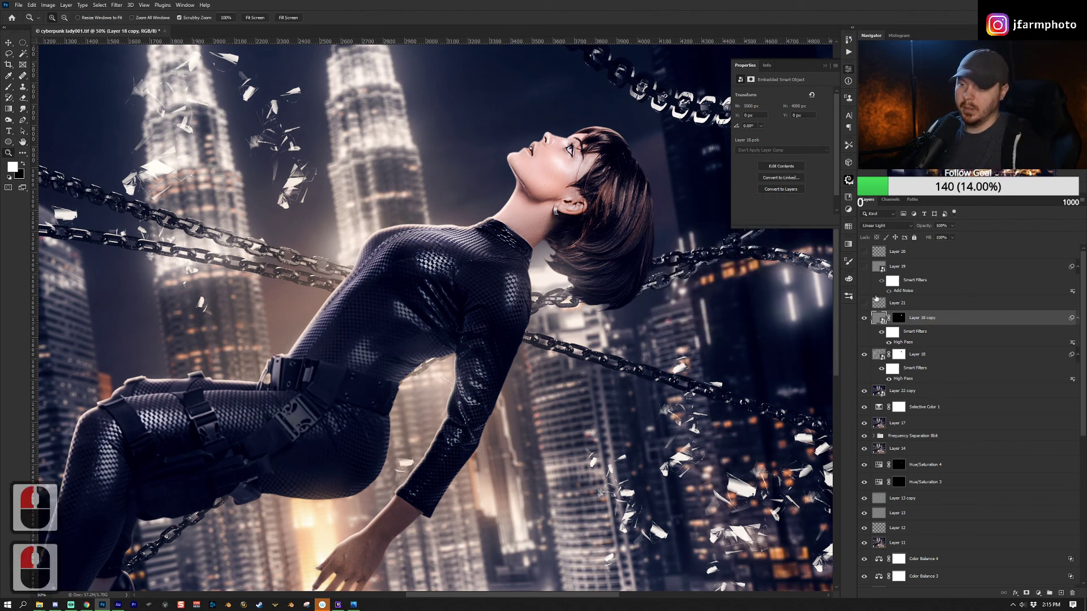
{"action": "left_click", "coordinate": [908, 226]}
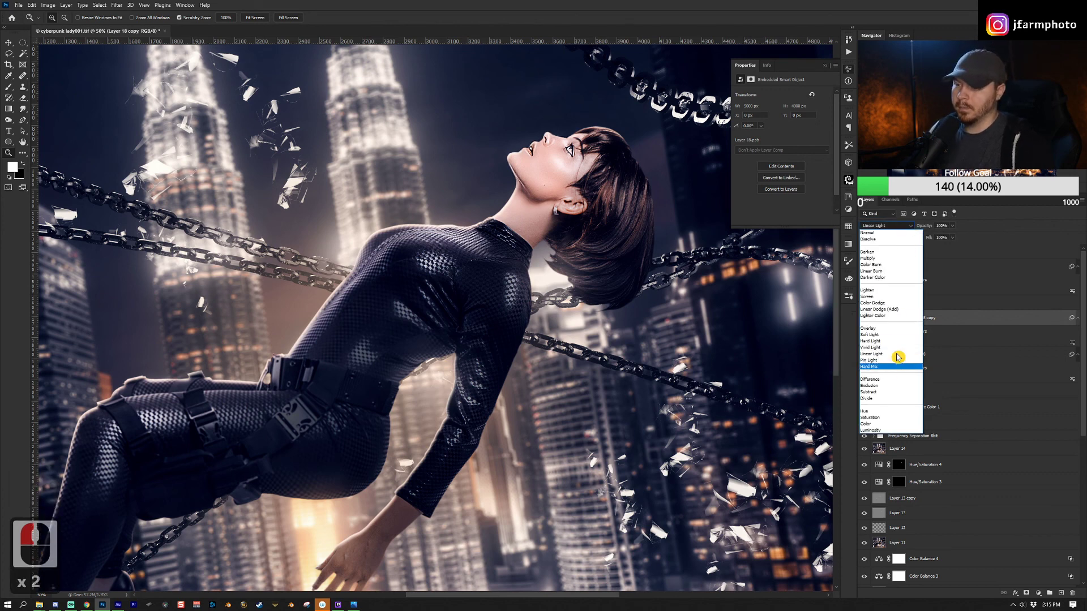
{"action": "left_click", "coordinate": [888, 354]}
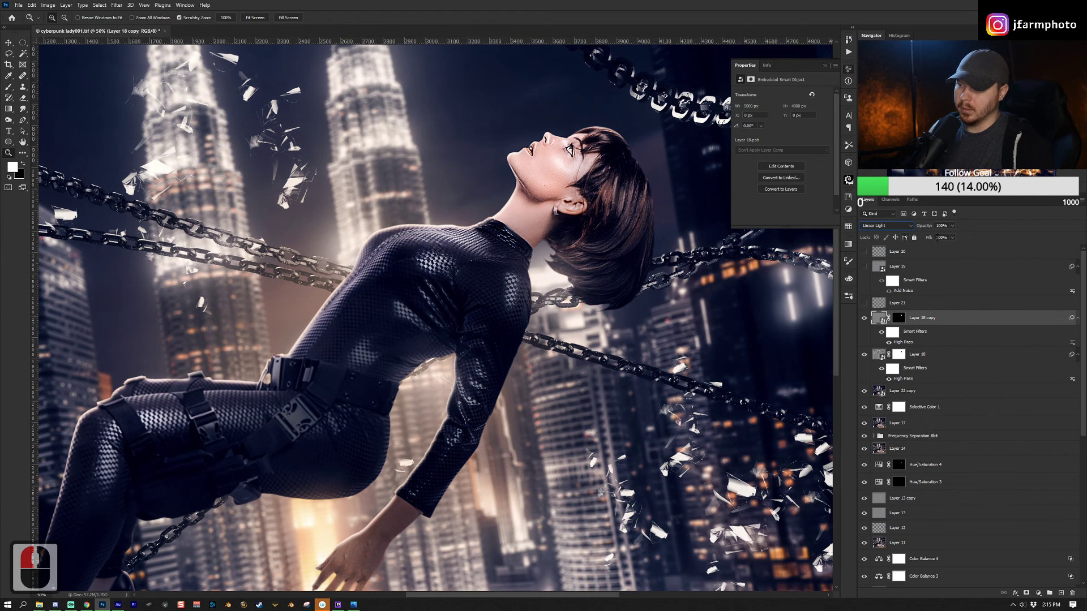
Compare the woman's face close up and in the full image with Layer 18 copy off and on.
{"action": "key", "text": "z"}
{"action": "left_click", "coordinate": [567, 151]}
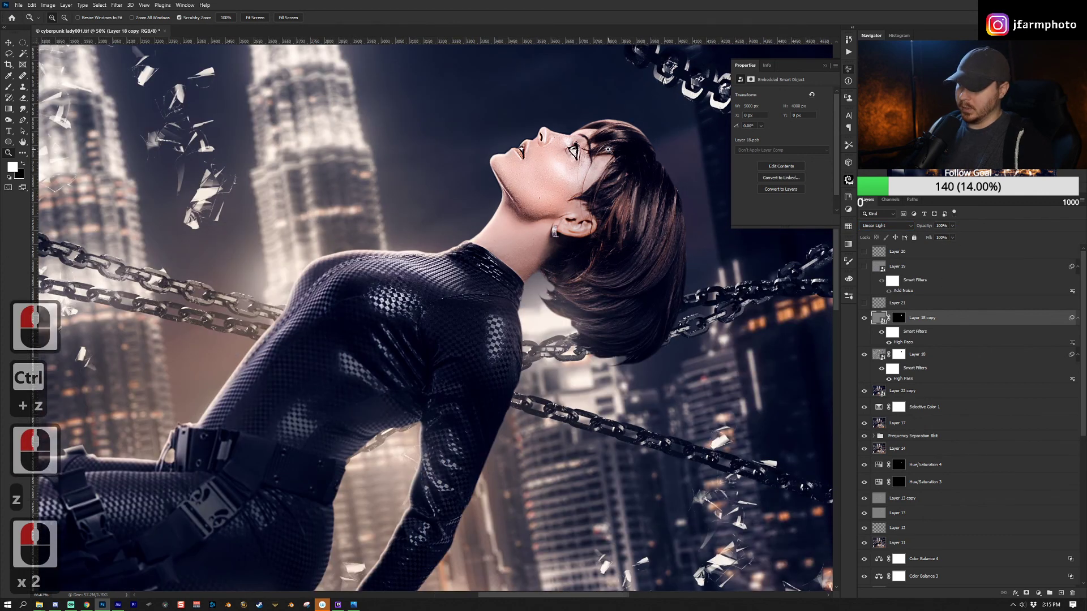
{"action": "left_click", "coordinate": [567, 152]}
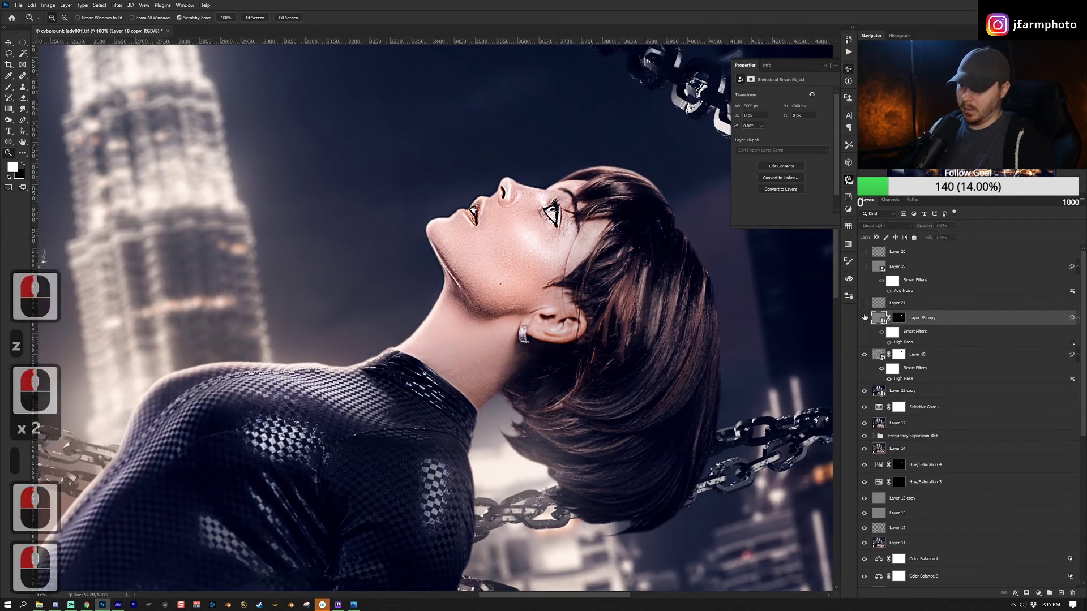
{"action": "left_click_drag", "start_coordinate": [540, 217], "coordinate": [521, 306]}
{"action": "left_click", "coordinate": [520, 306], "text": "alt"}
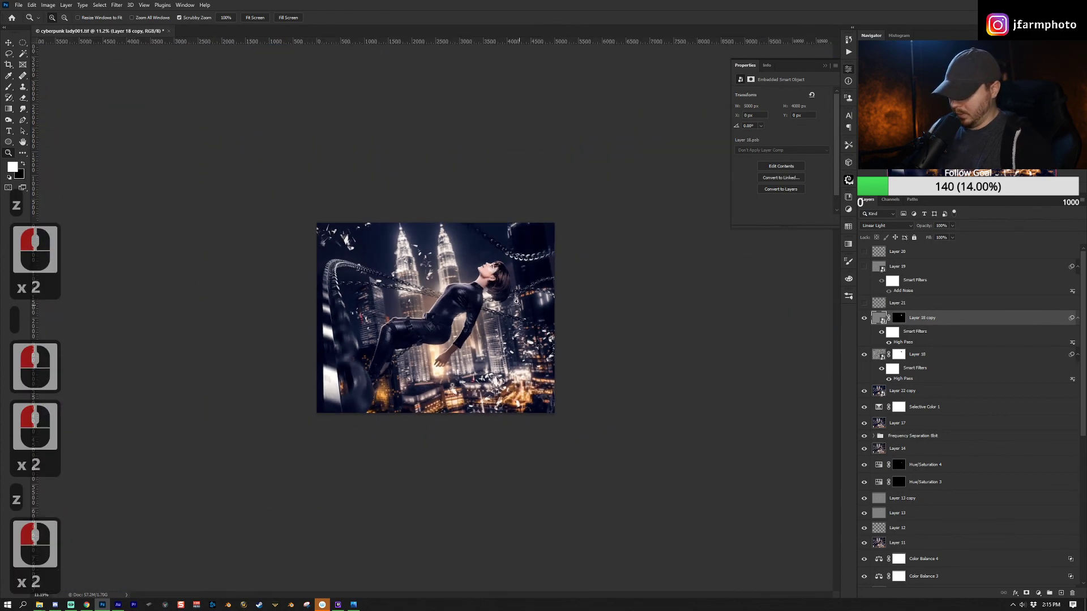
{"action": "left_click", "coordinate": [532, 283]}
{"action": "left_click", "coordinate": [541, 263]}
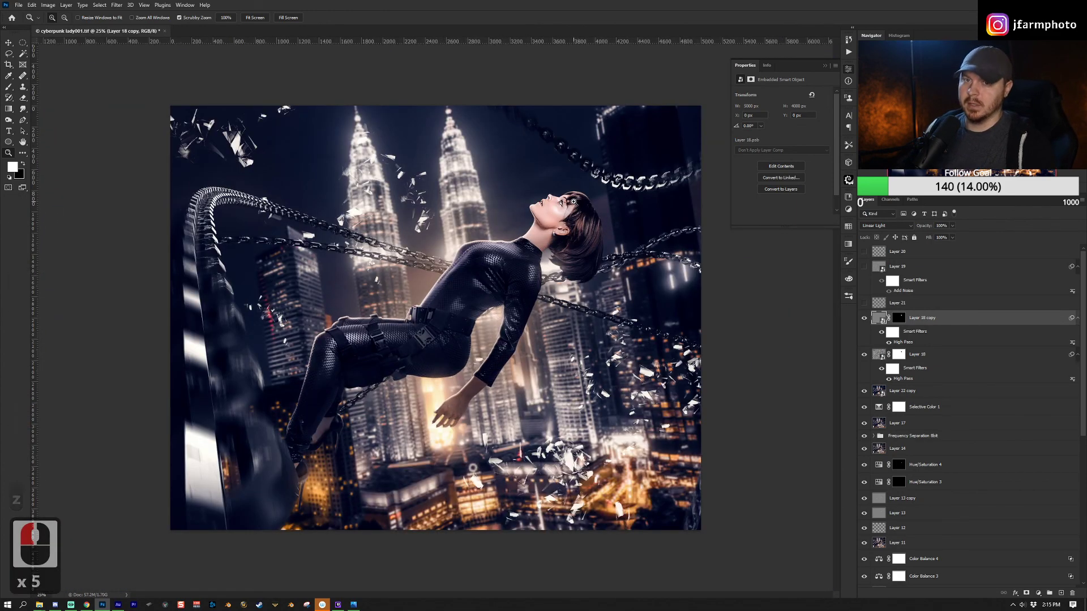
{"action": "double_click", "coordinate": [600, 224]}
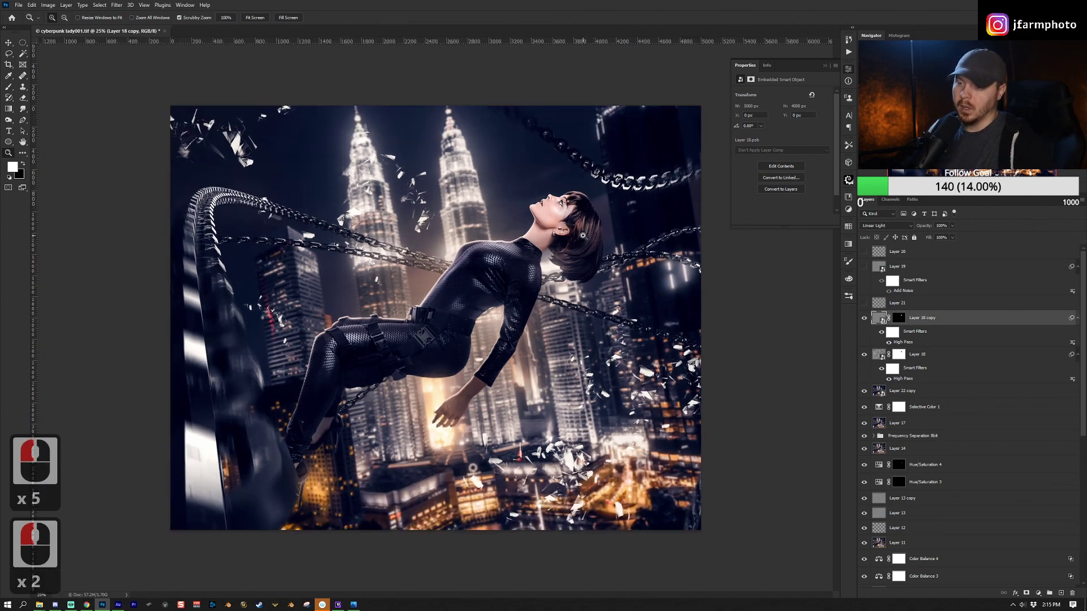
{"action": "double_click", "coordinate": [863, 319]}
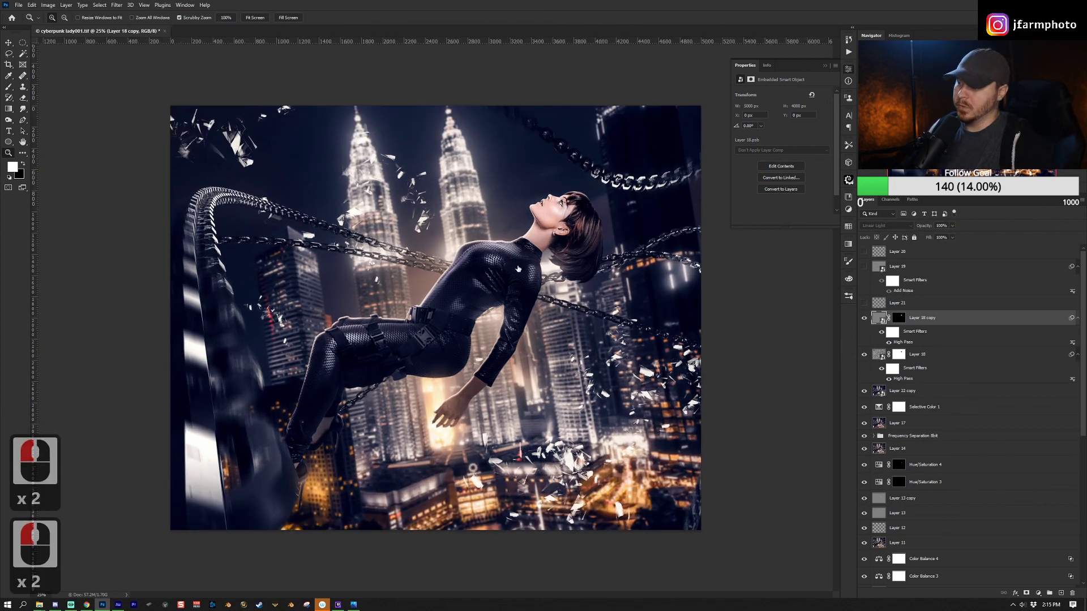
{"action": "left_click", "coordinate": [544, 206], "text": "alt"}
{"action": "left_click", "coordinate": [543, 206]}
Turn on Layer 21, Layer 19 and Layer 20 above the sharpening layers, and select Layer 19.
{"action": "left_click", "coordinate": [864, 317], "text": "alt"}
{"action": "left_click", "coordinate": [892, 282]}
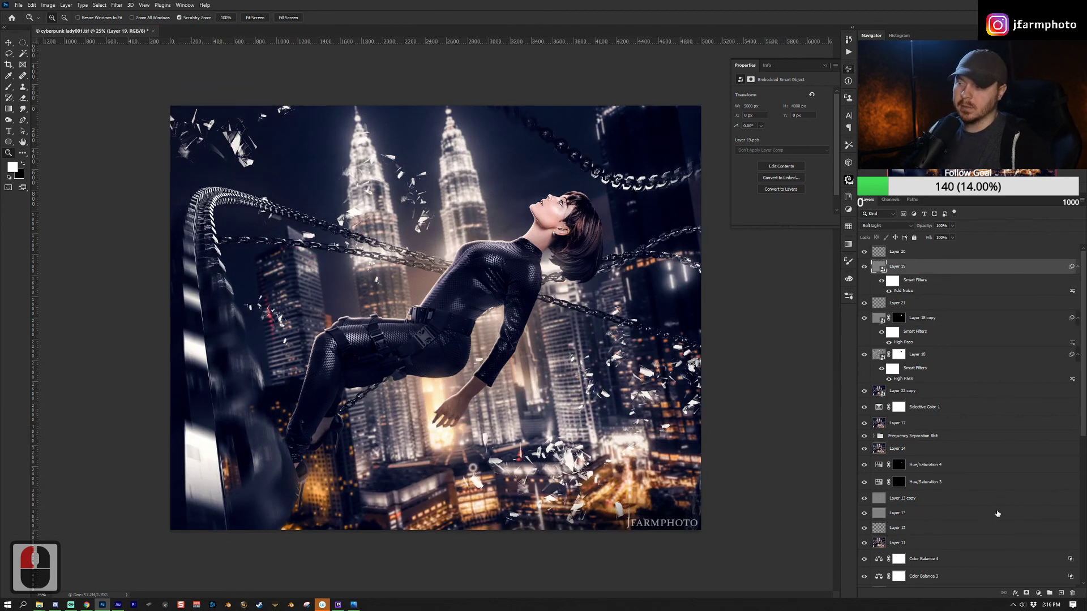
Examine the grain and sharpening on the woman's face, the upper chain and the overall composite.
{"action": "left_click", "coordinate": [468, 151]}
{"action": "left_click", "coordinate": [639, 226]}
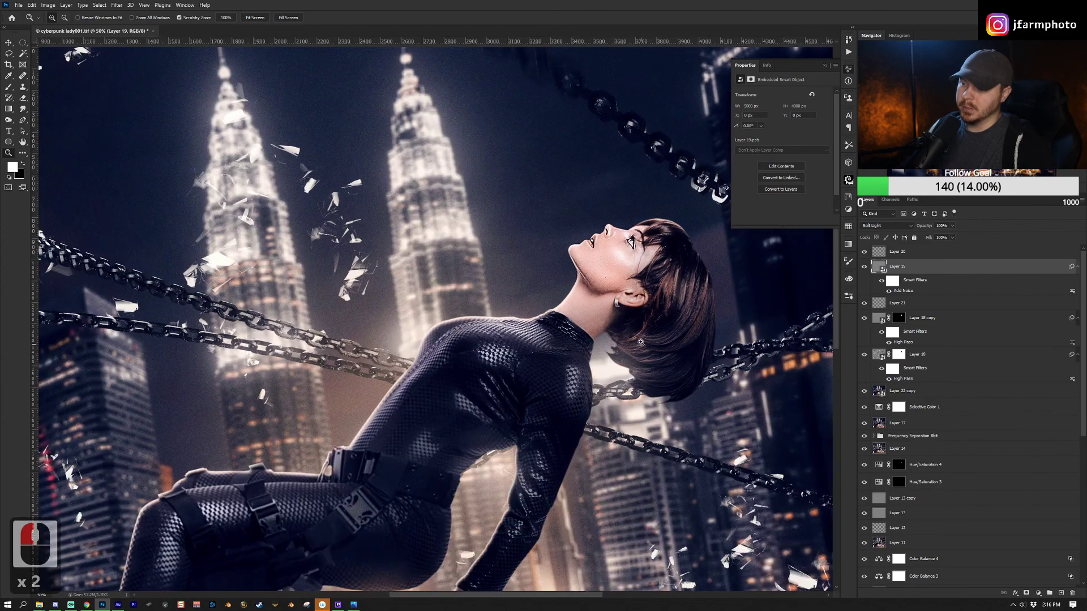
{"action": "left_click", "coordinate": [640, 226]}
{"action": "left_click_drag", "start_coordinate": [686, 355], "coordinate": [552, 374]}
{"action": "scroll", "coordinate": [552, 374], "scroll_direction": "down", "scroll_amount": 16}
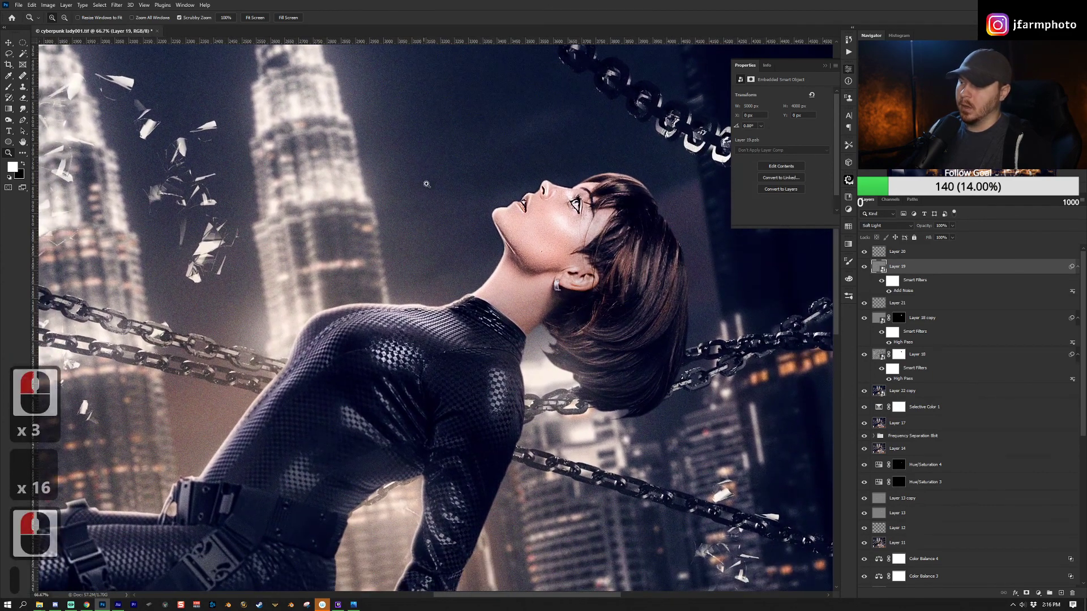
{"action": "scroll", "coordinate": [751, 293], "scroll_direction": "right", "scroll_amount": 20}
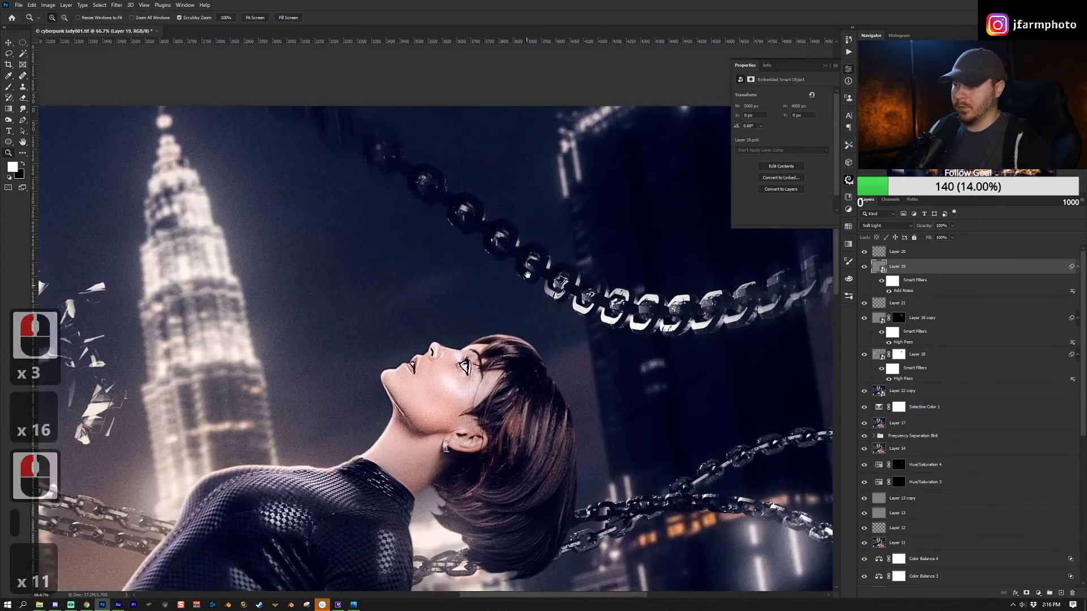
{"action": "left_click", "coordinate": [628, 300]}
{"action": "scroll", "coordinate": [627, 300], "scroll_direction": "down", "scroll_amount": 18}
{"action": "scroll", "coordinate": [628, 300], "scroll_direction": "down", "scroll_amount": 3}
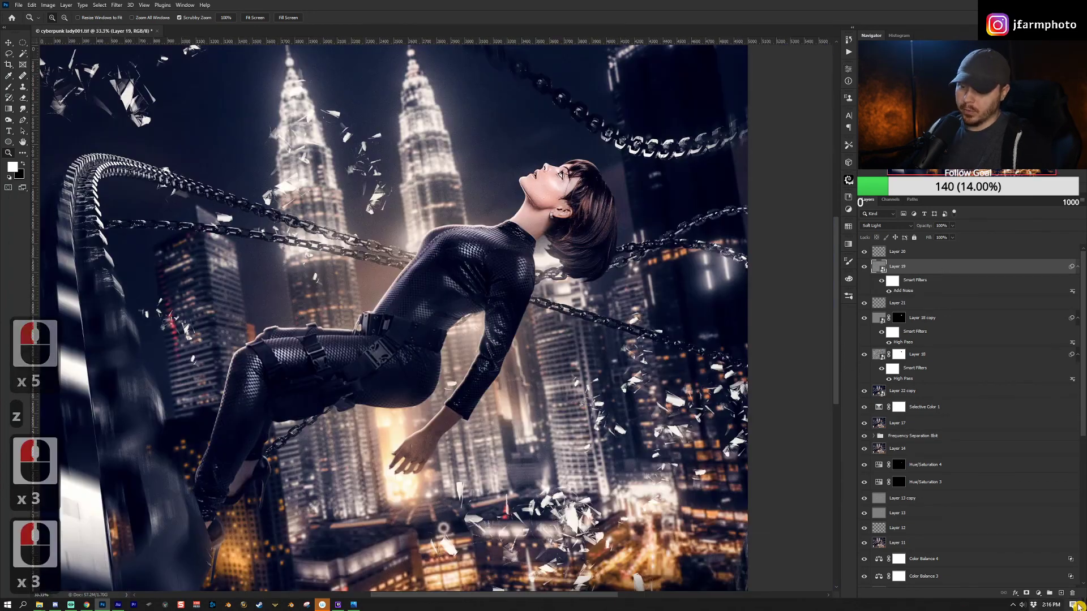
Create a new layer above Layer 19 in Soft Light mode, filled with the 50% gray neutral color.
{"action": "left_click", "coordinate": [1060, 593], "text": "alt"}
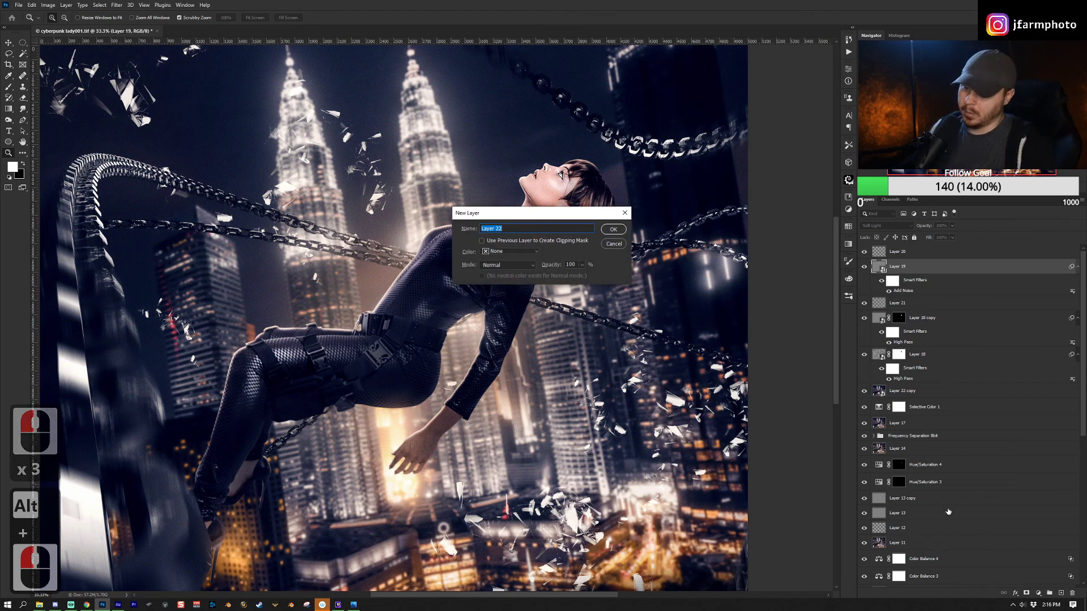
{"action": "left_click", "coordinate": [508, 265]}
{"action": "left_click", "coordinate": [508, 389]}
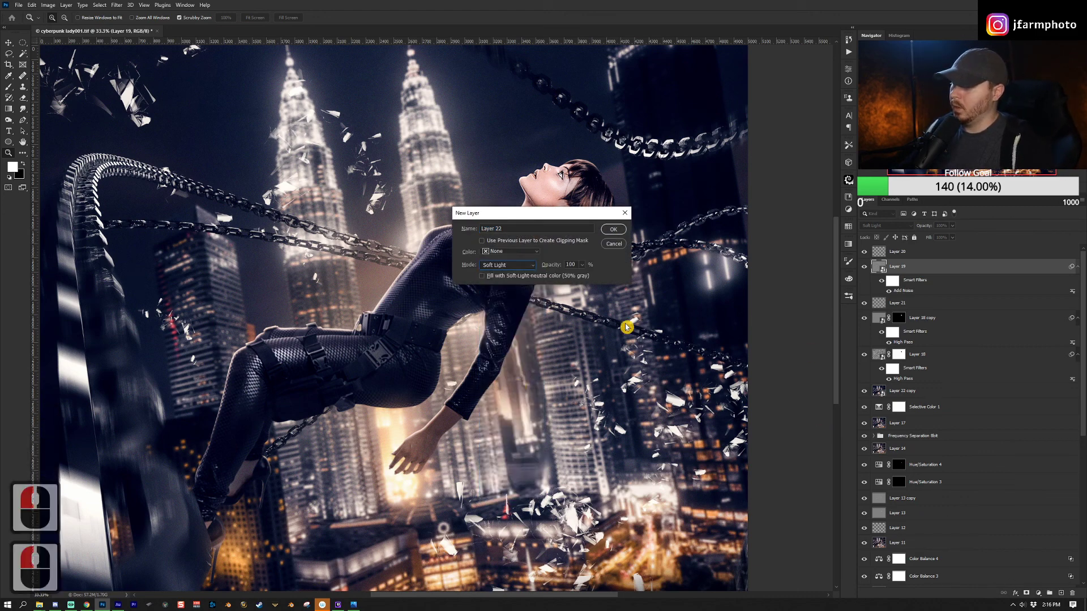
{"action": "left_click", "coordinate": [482, 276]}
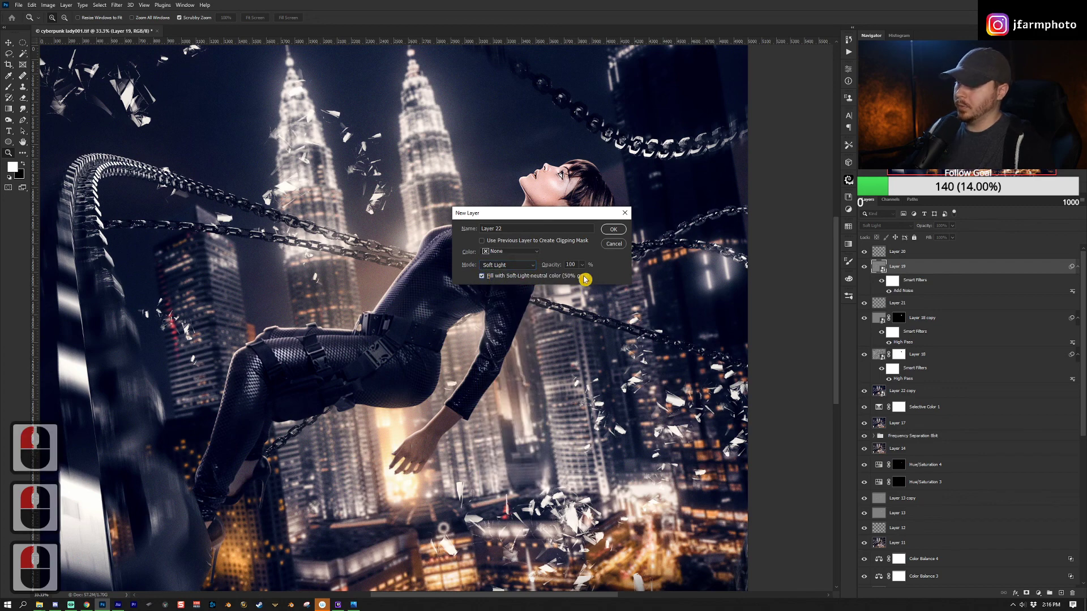
{"action": "left_click", "coordinate": [613, 229]}
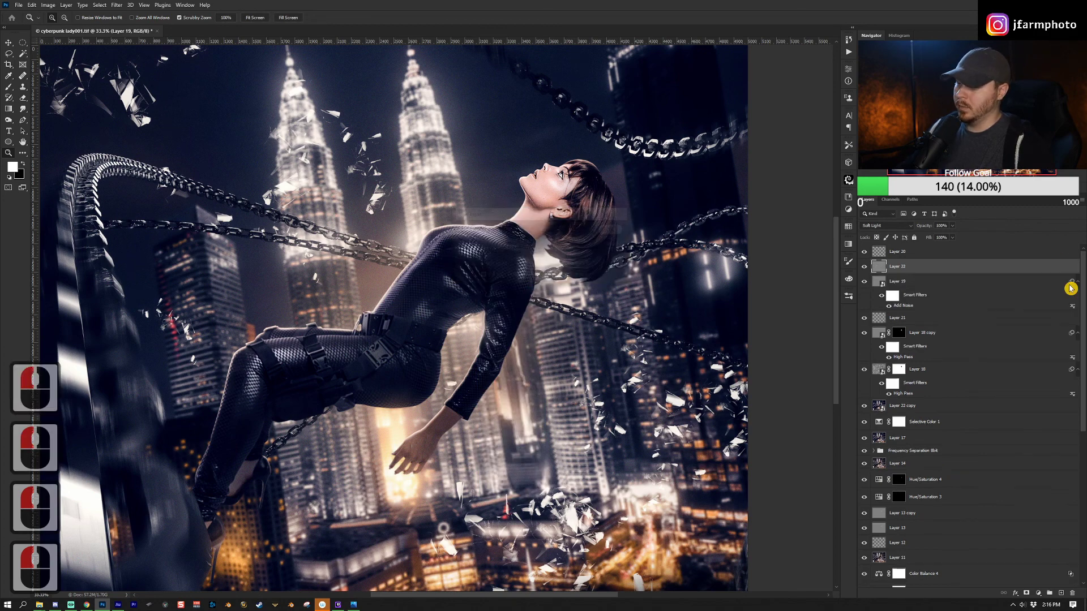
Convert the new gray layer to a smart object and open the Add Noise filter for it.
{"action": "right_click", "coordinate": [918, 266]}
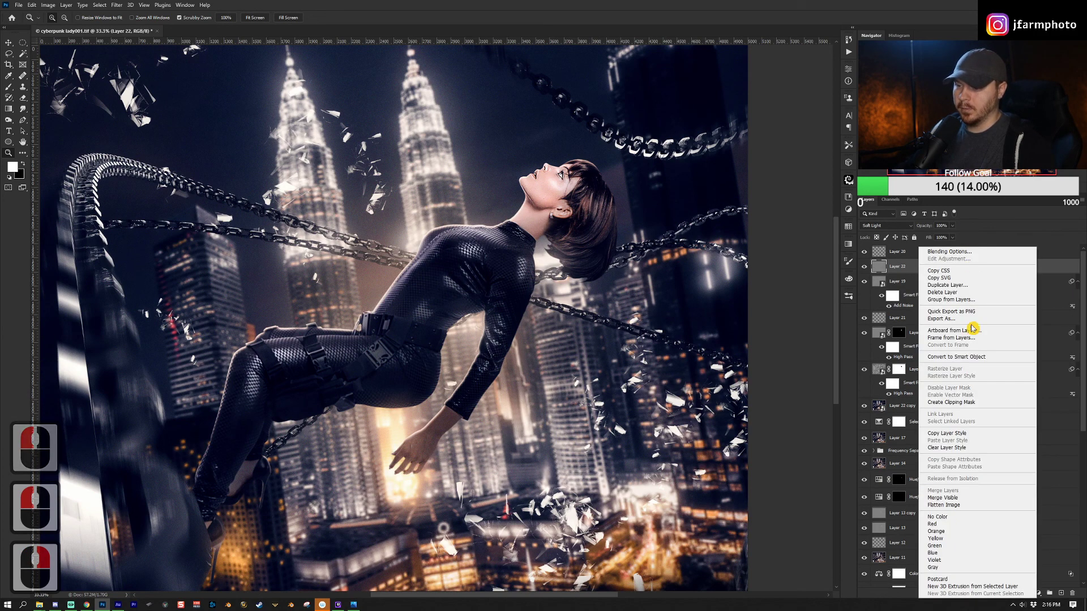
{"action": "left_click", "coordinate": [970, 358]}
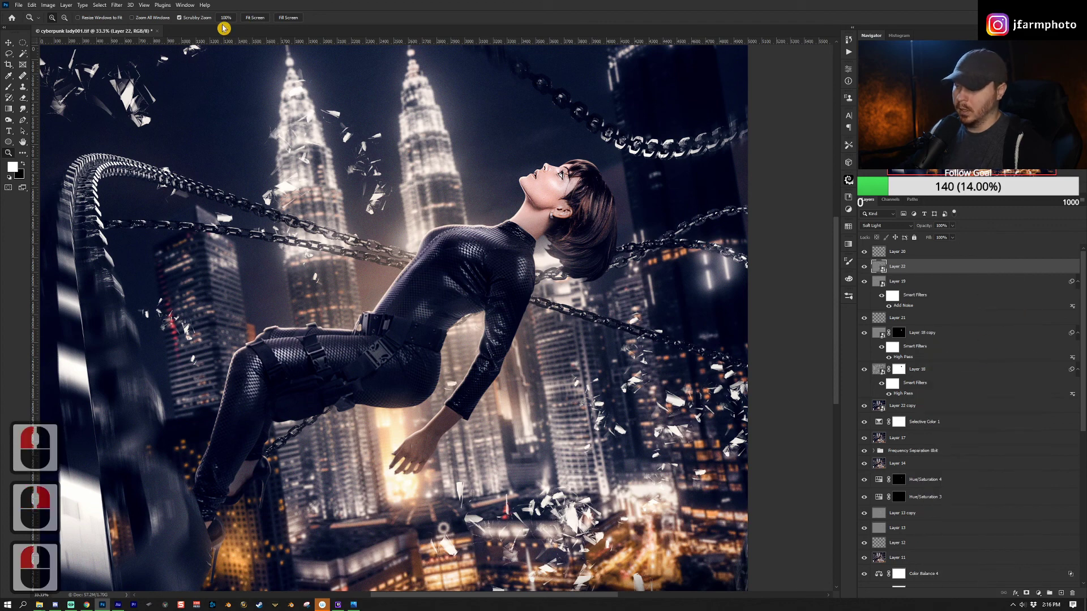
{"action": "left_click", "coordinate": [125, 6]}
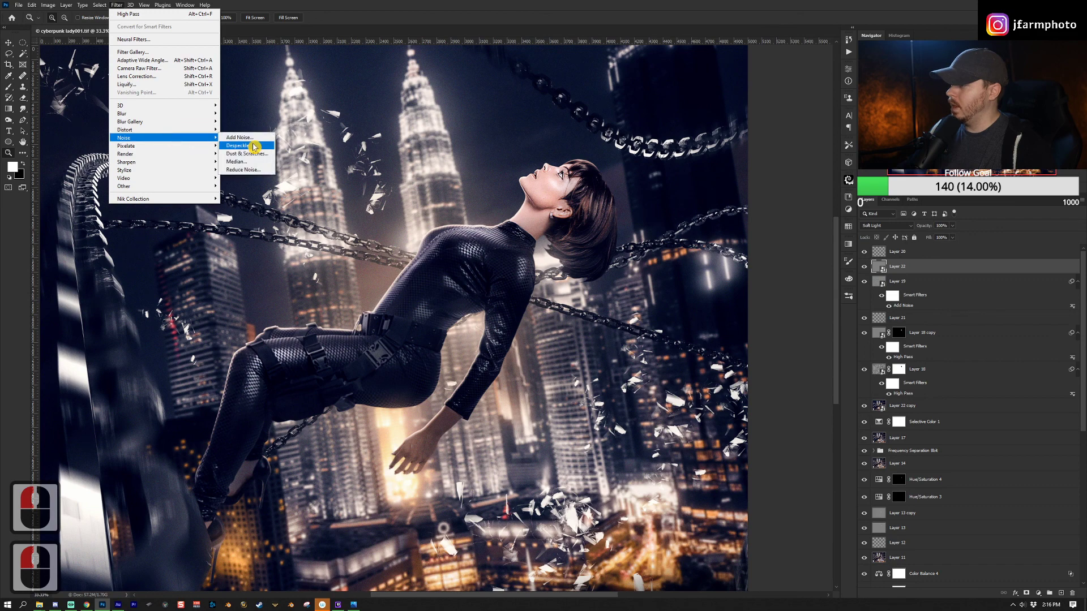
{"action": "left_click", "coordinate": [243, 138]}
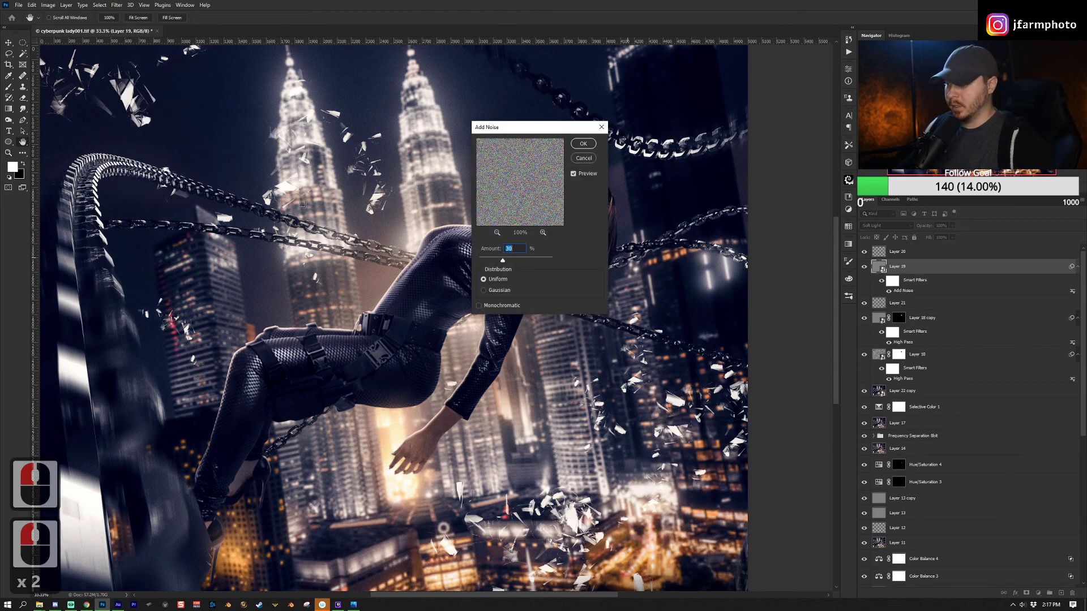